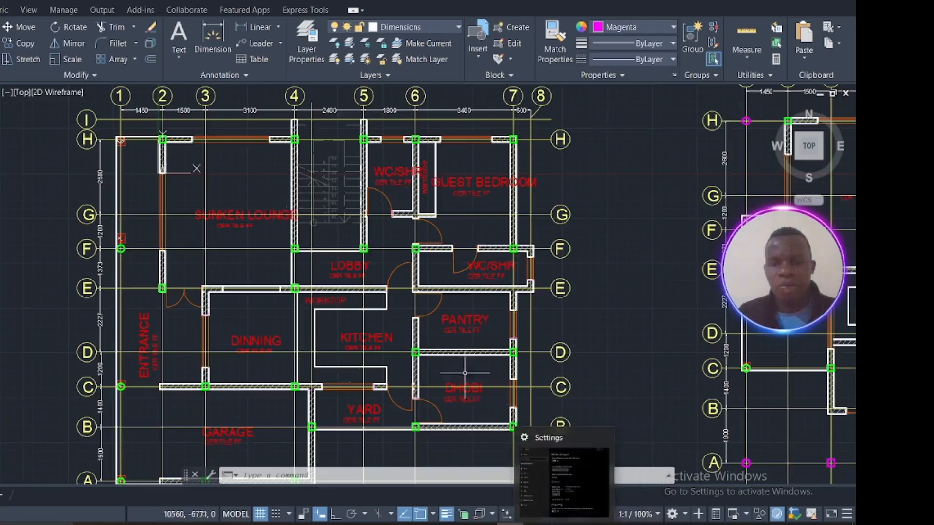
scroll(511, 355, "down", 5)
middle_click_drag(459, 344, 397, 261)
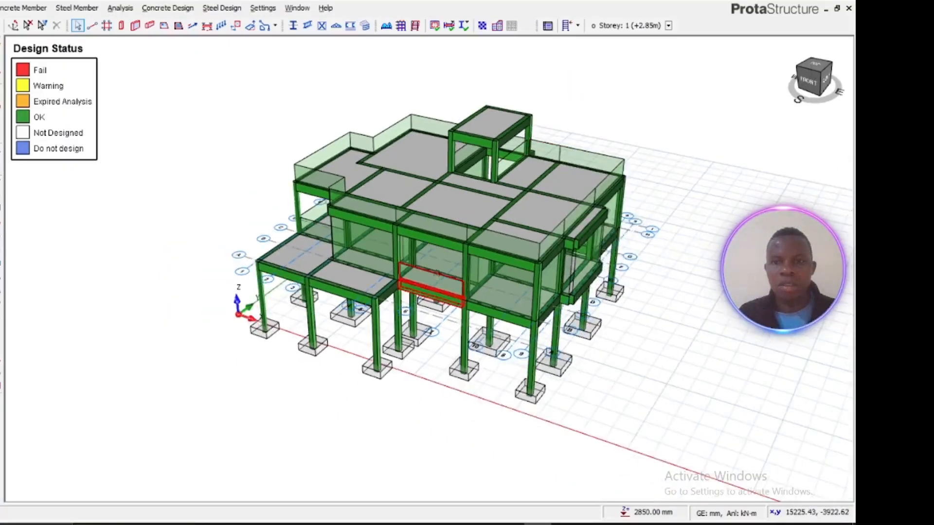
scroll(446, 257, "up", 5)
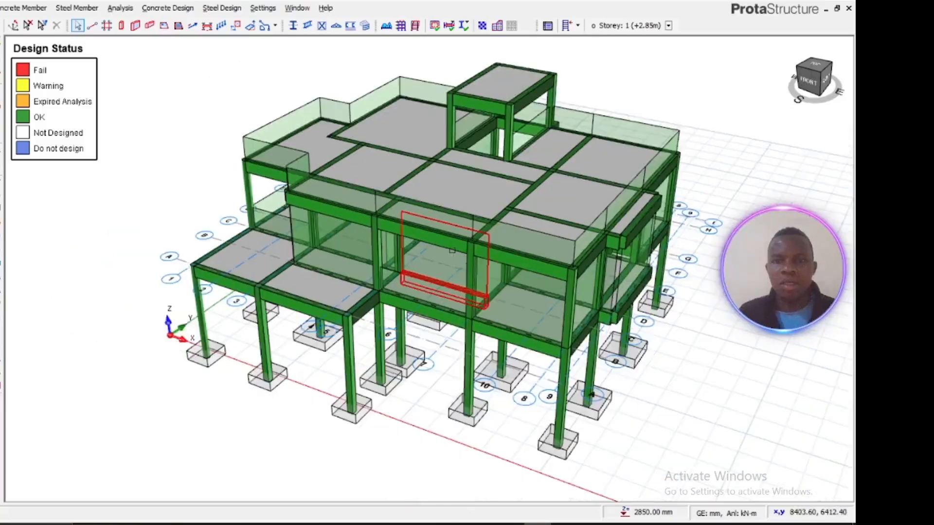
middle_click_drag(446, 244, 383, 252)
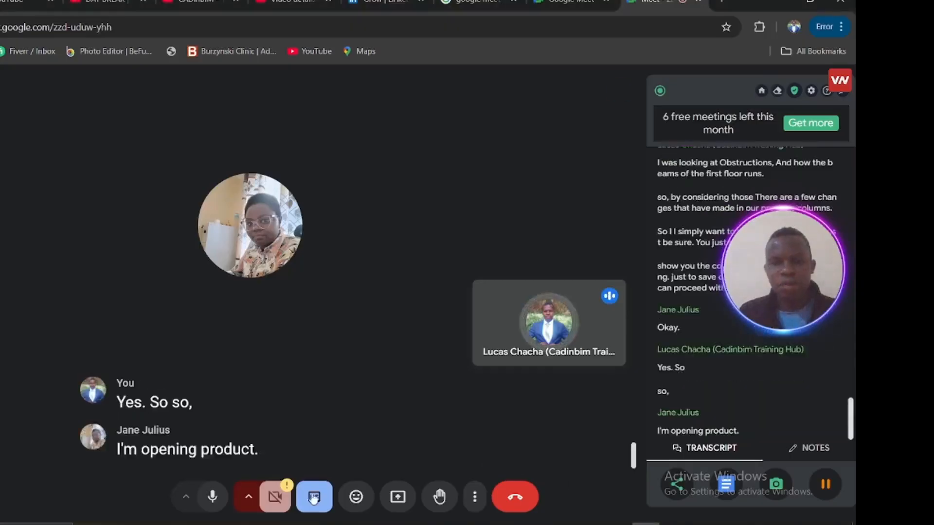
Step: Switch to the Google Meet call and present the entire screen
left_click(395, 499)
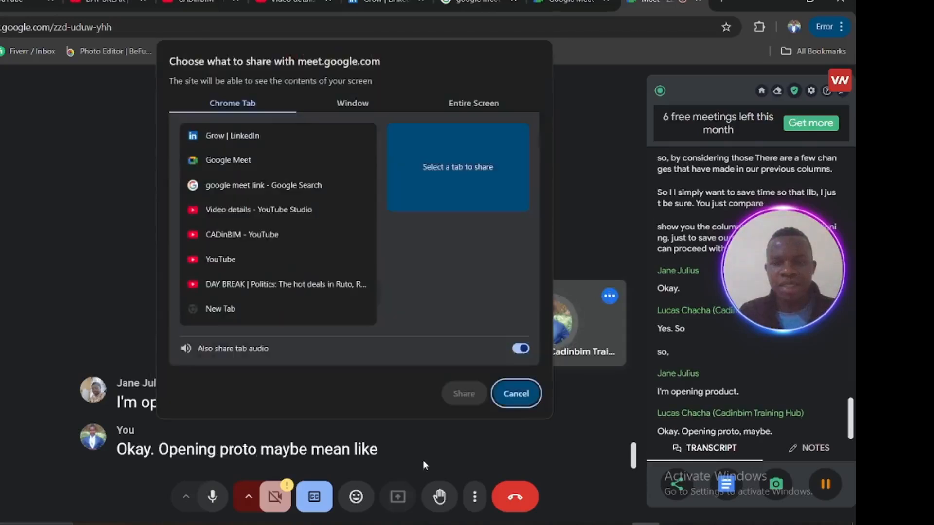
left_click(458, 100)
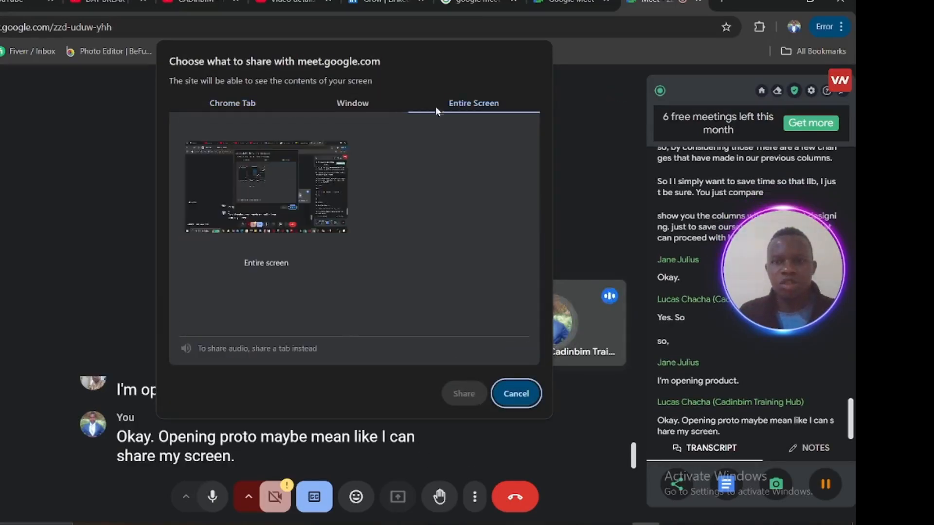
left_click(331, 177)
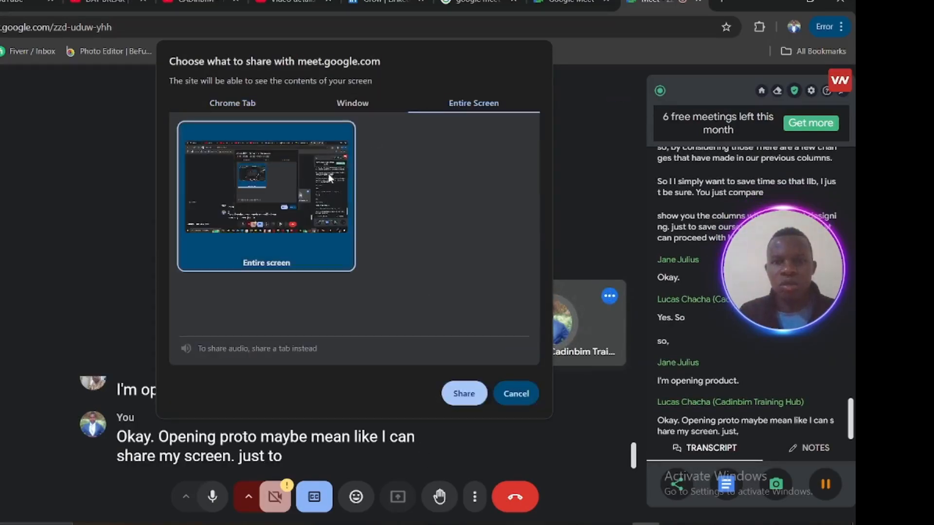
left_click(465, 394)
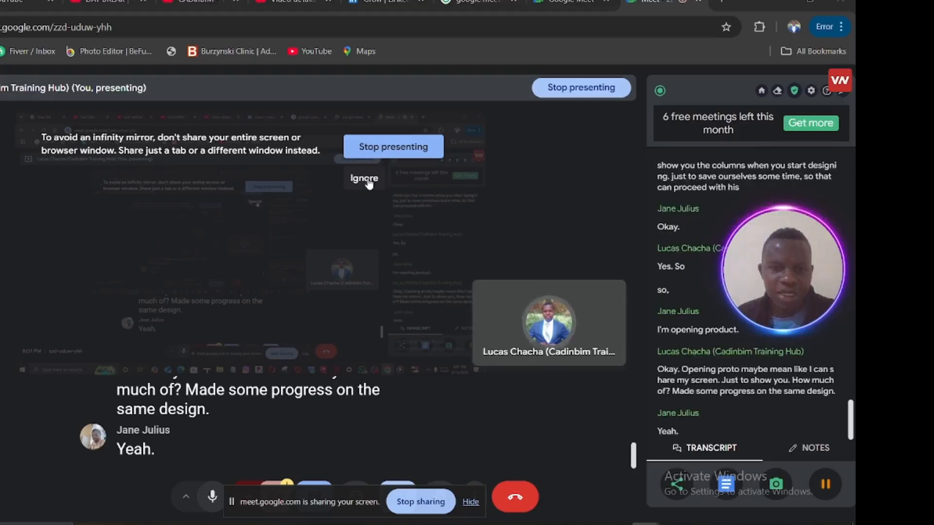
Step: Hide the screen-sharing bar and change the meeting layout to Auto
left_click(469, 504)
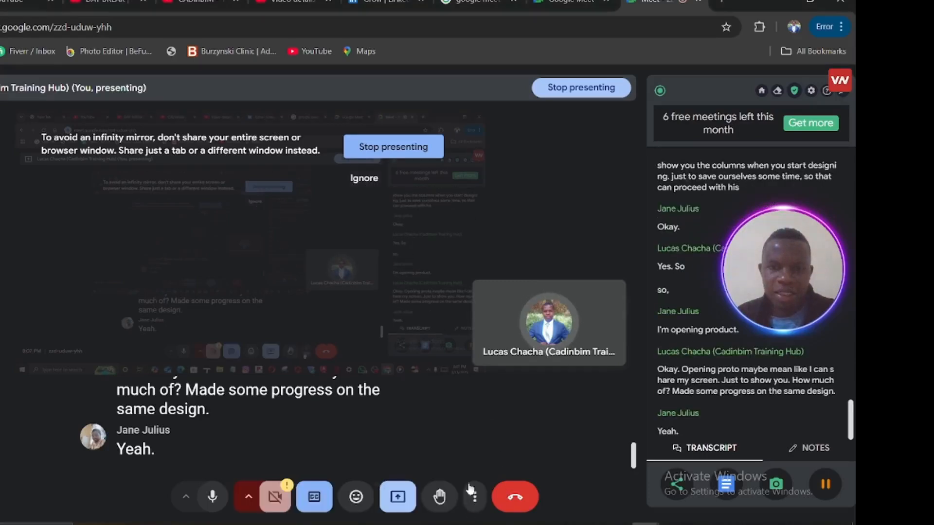
left_click(475, 496)
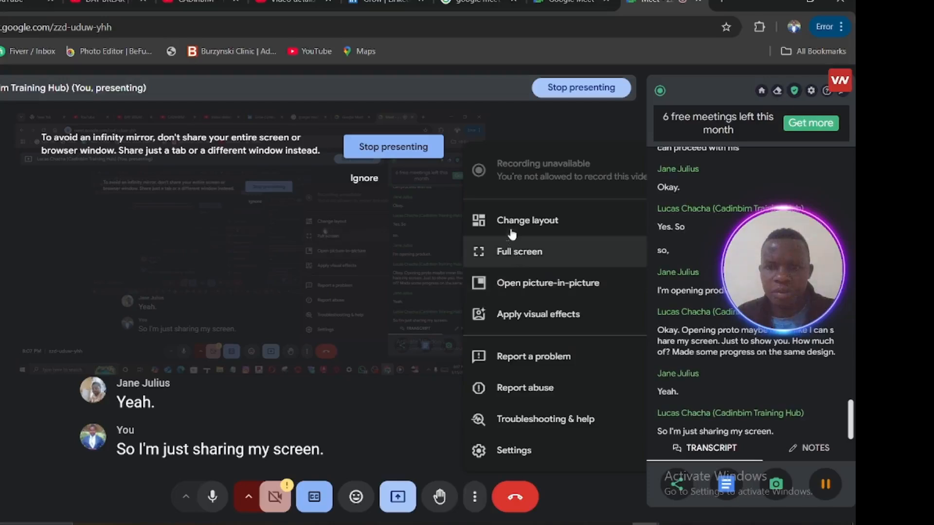
left_click(510, 221)
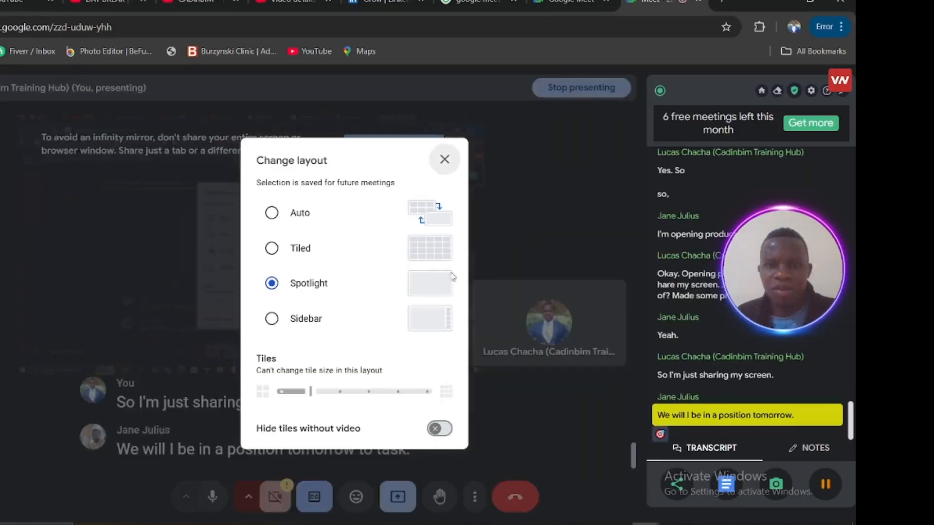
left_click(427, 219)
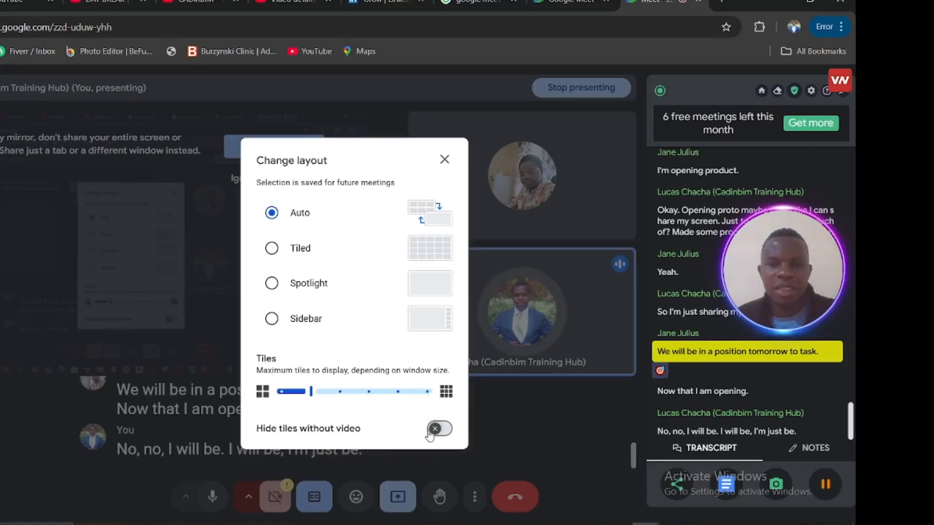
left_click(502, 427)
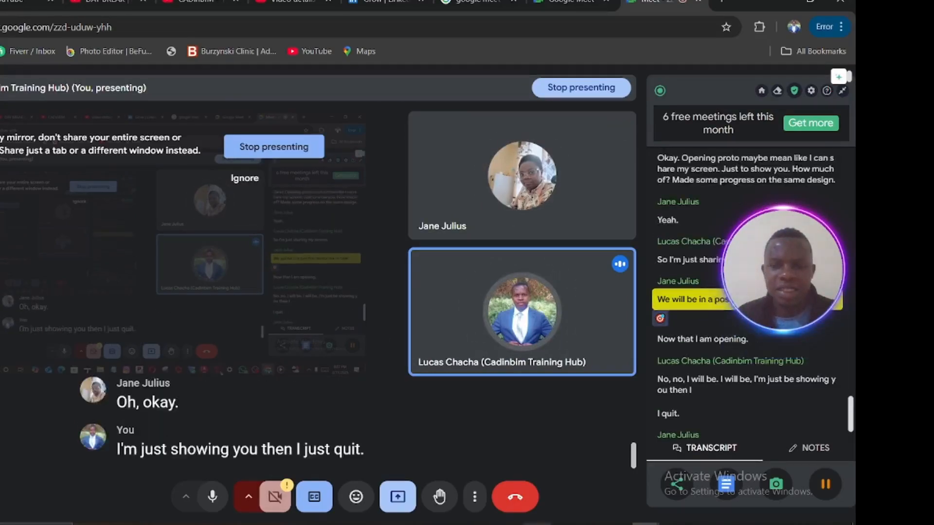
Step: Switch to ProtaStructure and inspect the 3D model's design status, rotating it with the view cube
mouse_move(538, 524)
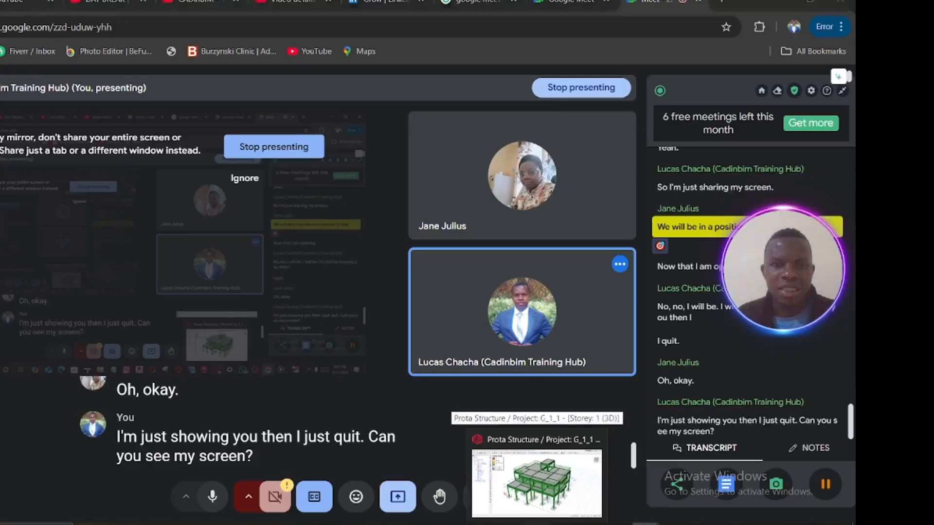
left_click(537, 484)
scroll(433, 319, "up", 2)
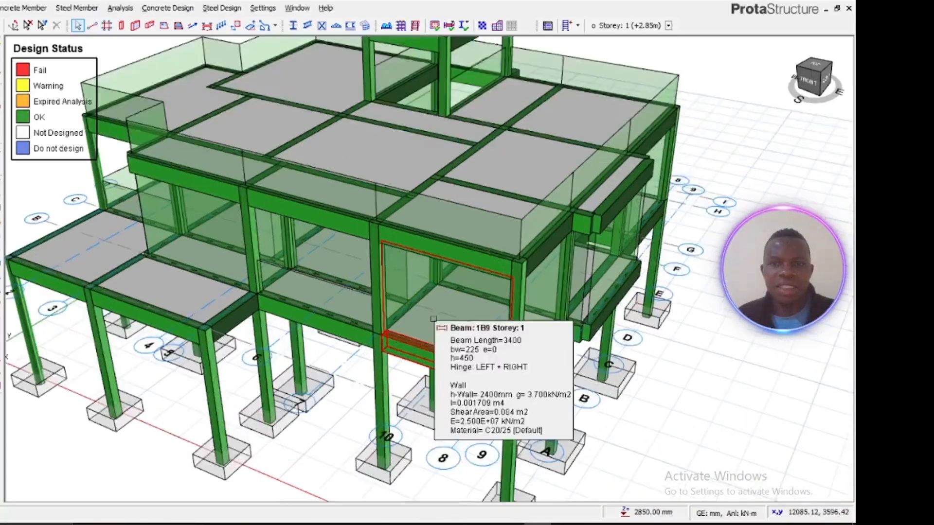
scroll(434, 320, "down", 2)
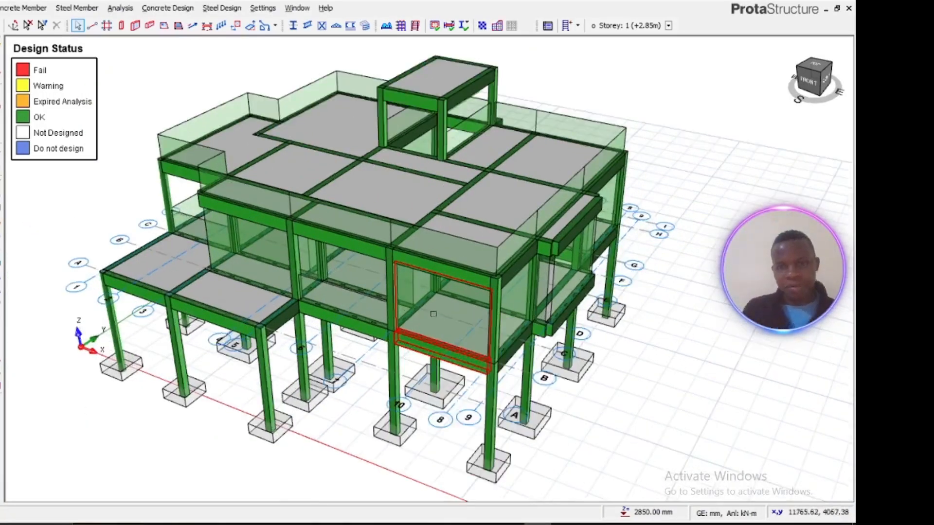
scroll(434, 313, "up", 2)
scroll(433, 314, "down", 2)
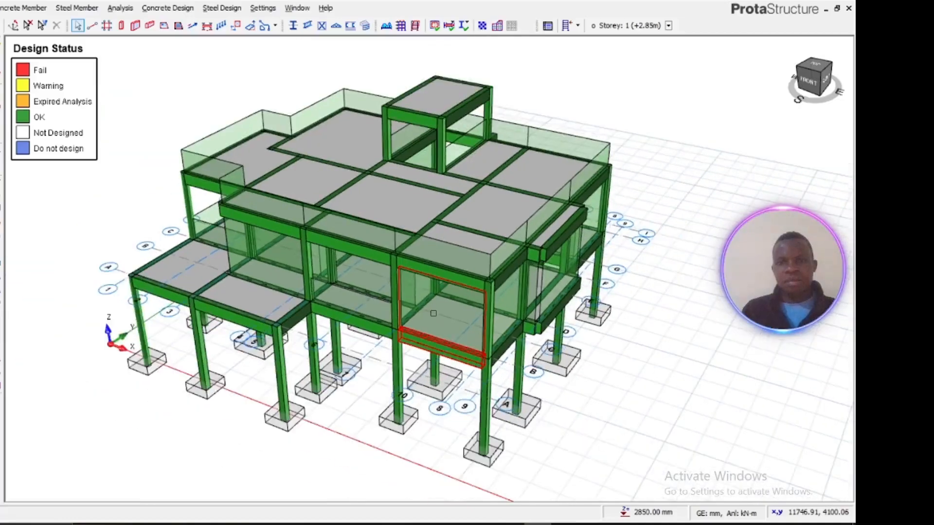
left_click(810, 82)
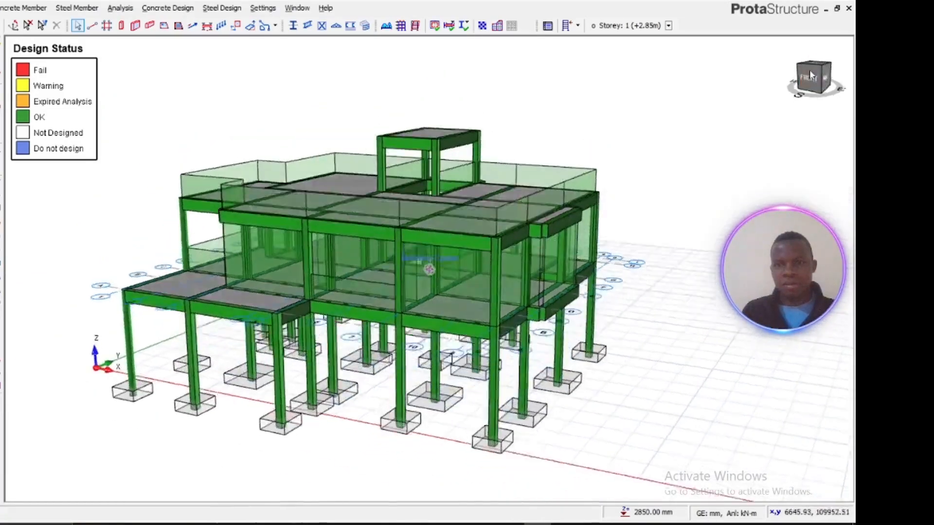
mouse_move(823, 75)
left_mouse_down()
mouse_move(794, 85)
mouse_move(810, 80)
left_mouse_up()
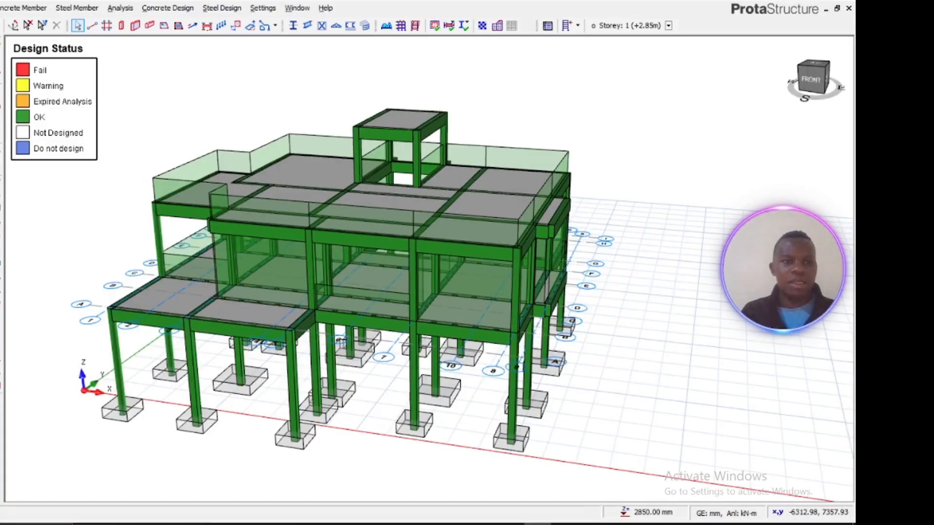
Step: Switch to the storey 1 plan view and examine its beams, columns and slab properties
right_click(1, 111)
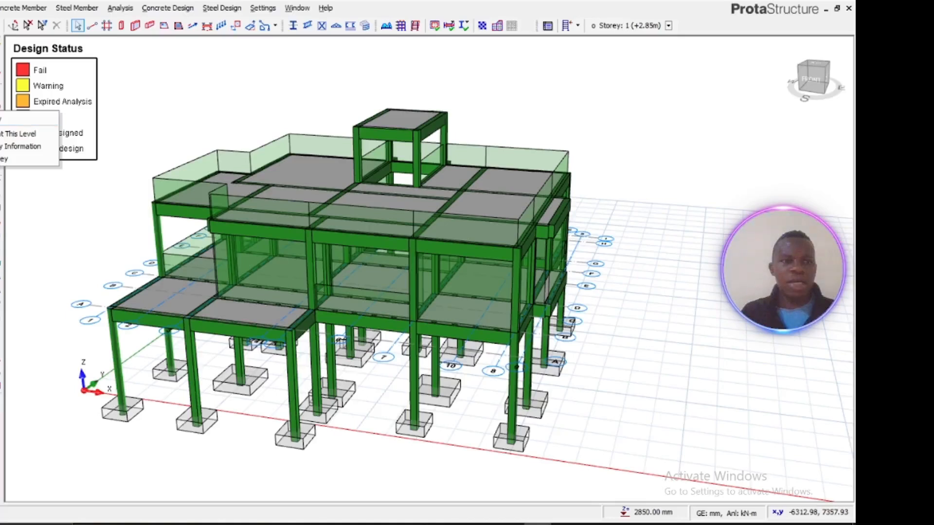
left_click(1, 118)
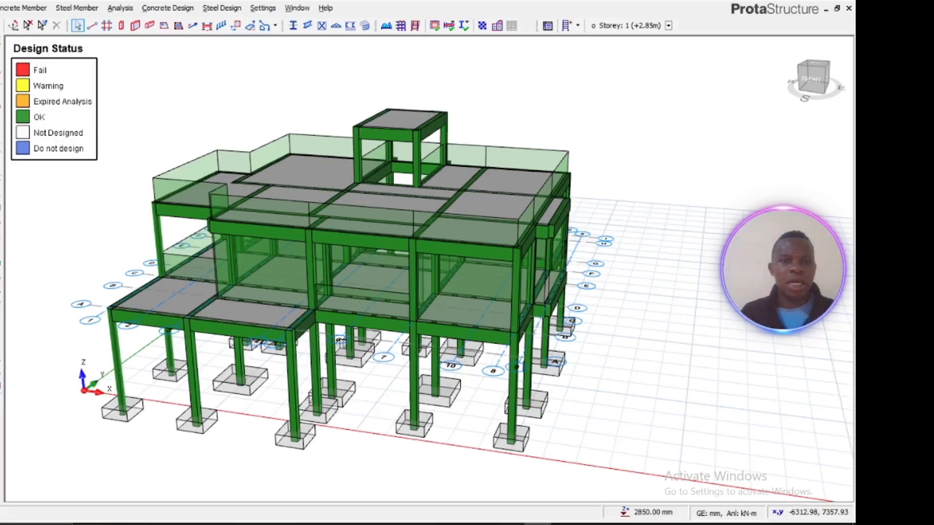
scroll(487, 316, "down", 3)
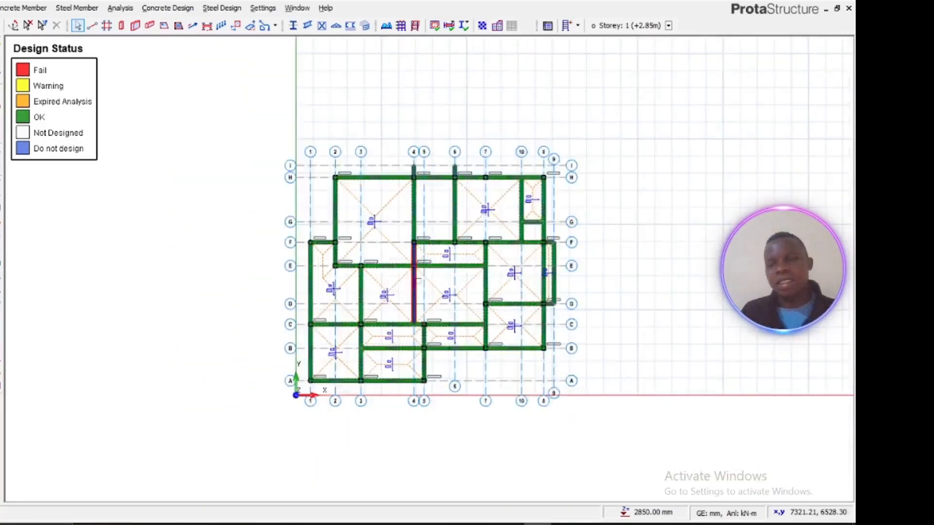
scroll(428, 292, "up", 3)
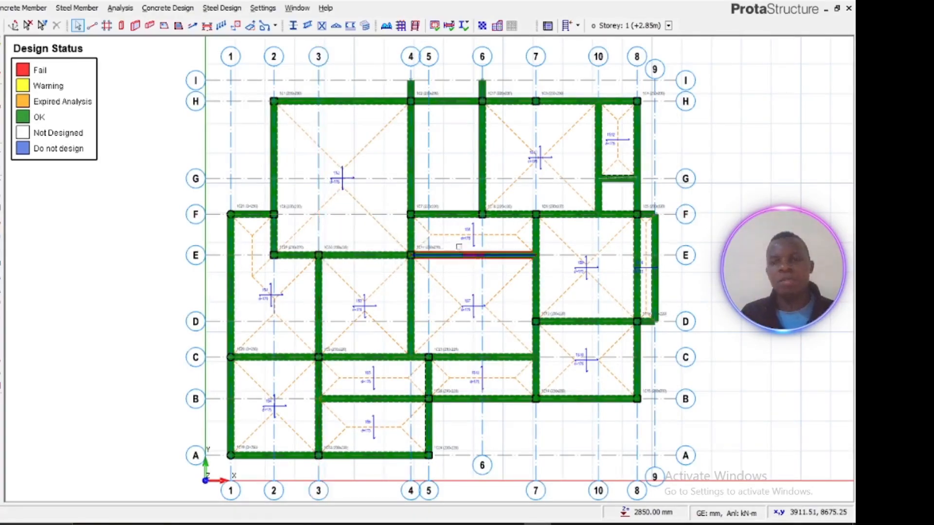
middle_click_drag(458, 248, 363, 267)
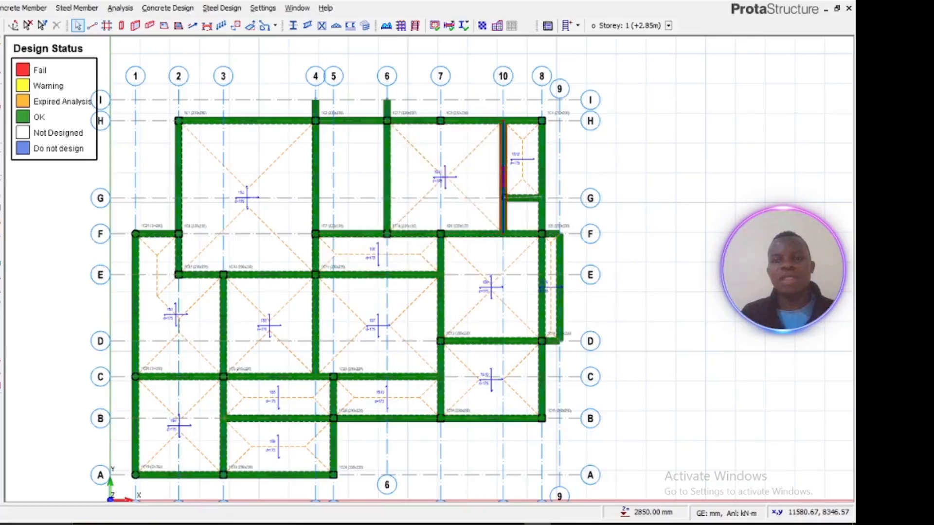
scroll(502, 196, "up", 3)
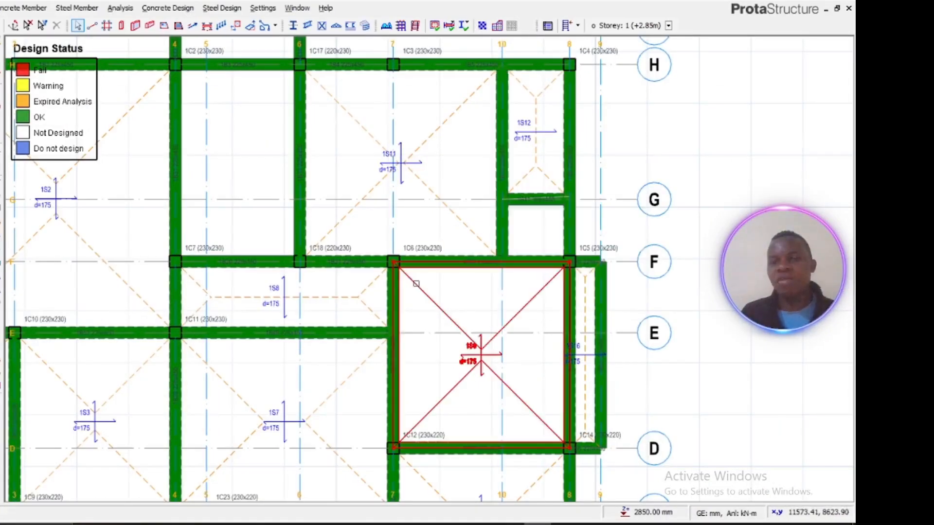
mouse_move(415, 283)
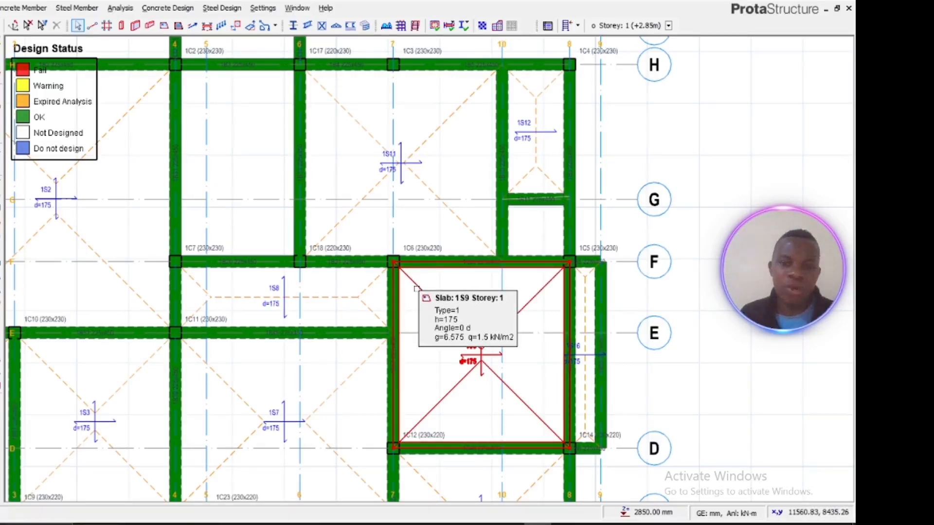
scroll(415, 288, "down", 3)
middle_click_drag(391, 323, 440, 255)
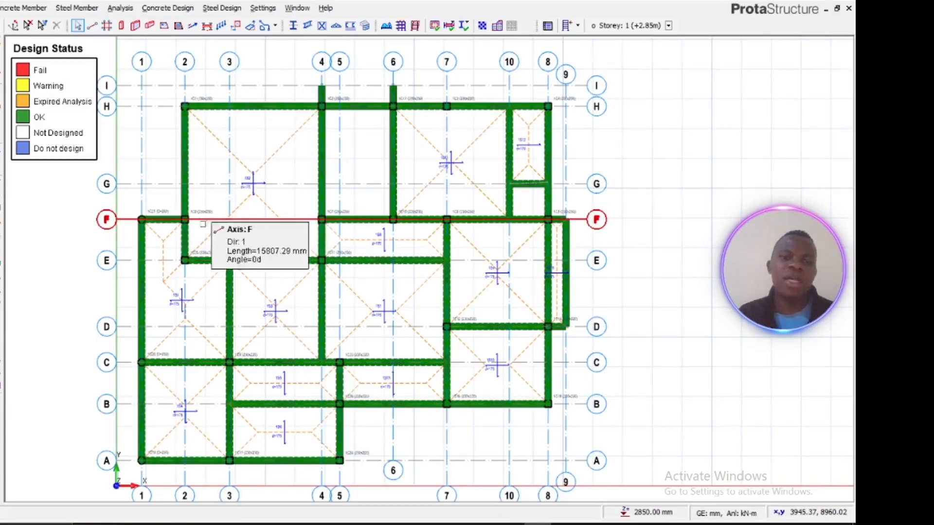
scroll(204, 217, "up", 5)
scroll(209, 214, "down", 5)
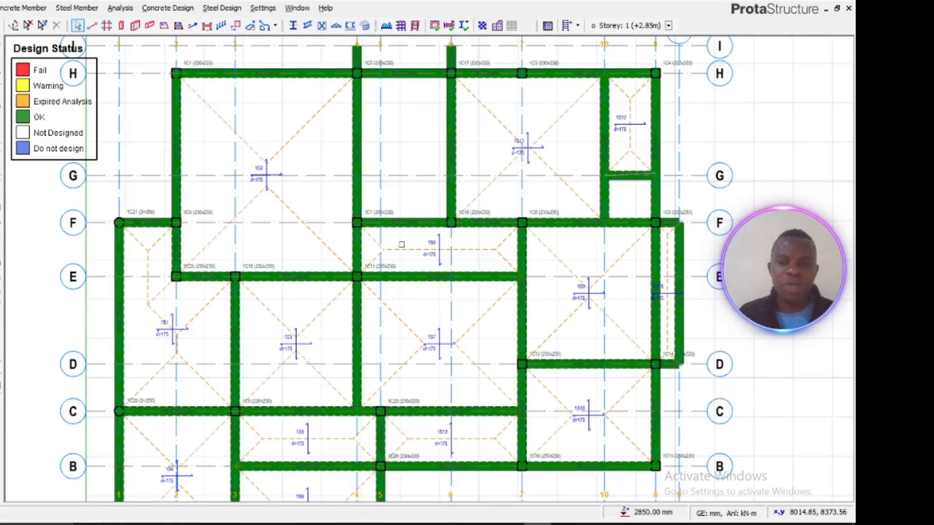
scroll(435, 210, "down", 4)
scroll(423, 204, "up", 3)
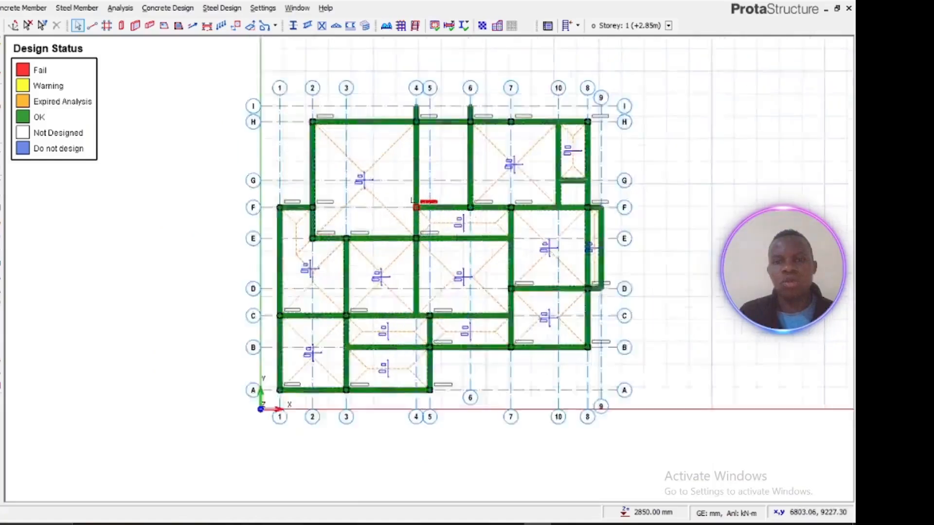
mouse_move(410, 226)
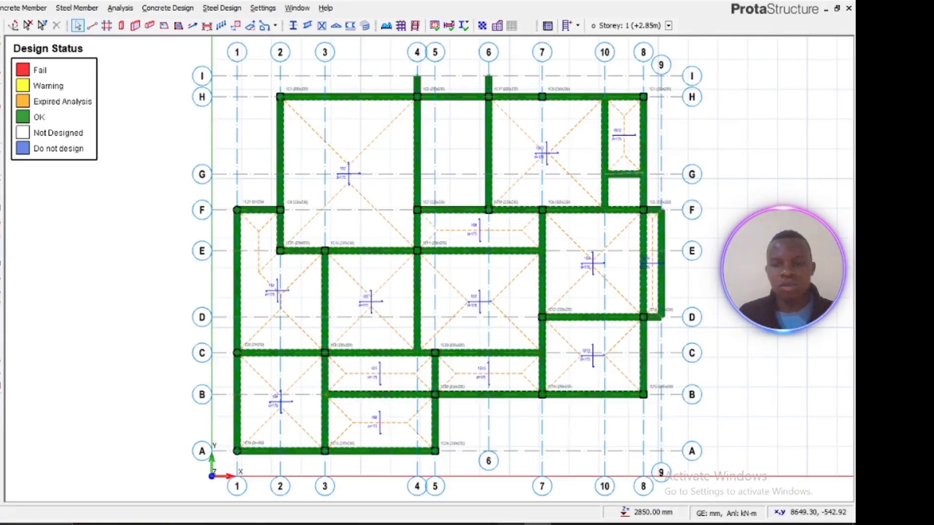
Step: Switch to AutoCAD and examine the ground floor plan near the entrance between grid lines E and F
left_click(511, 524)
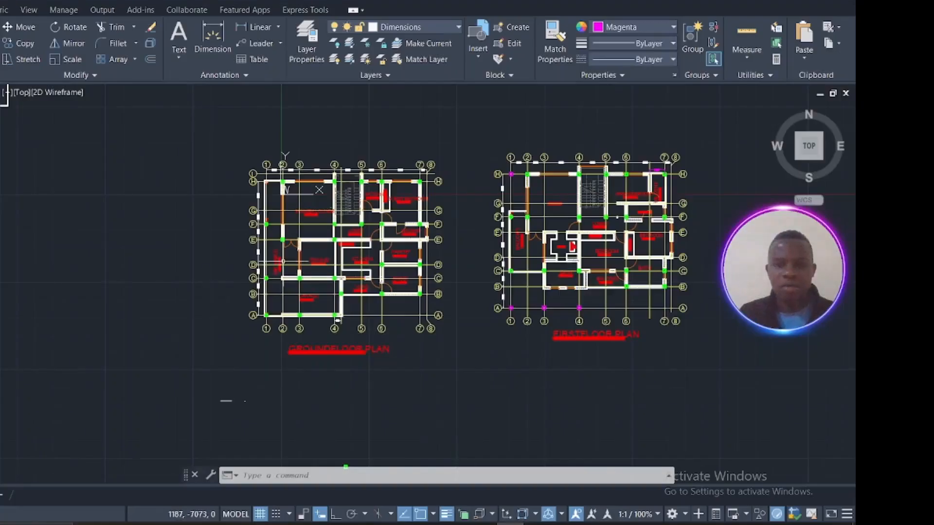
scroll(292, 259, "up", 6)
scroll(292, 258, "down", 5)
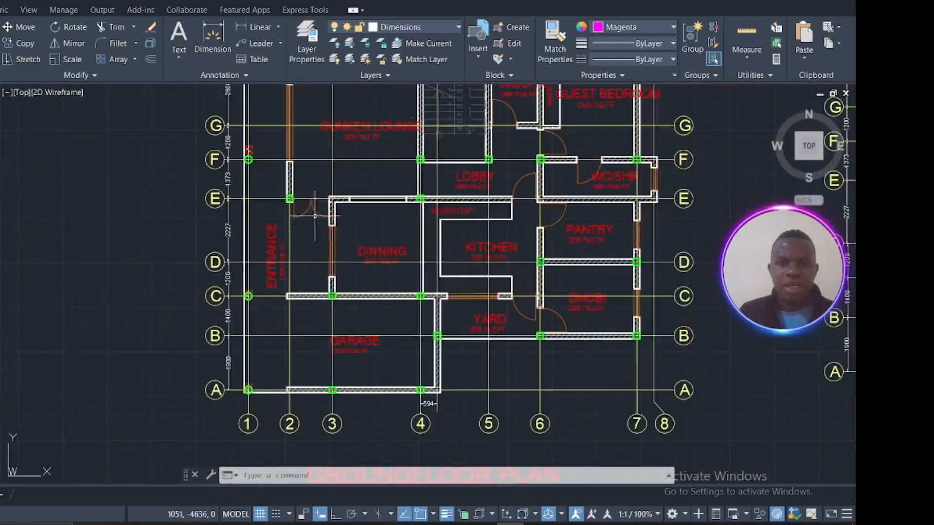
middle_click_drag(312, 203, 332, 322)
scroll(314, 297, "up", 6)
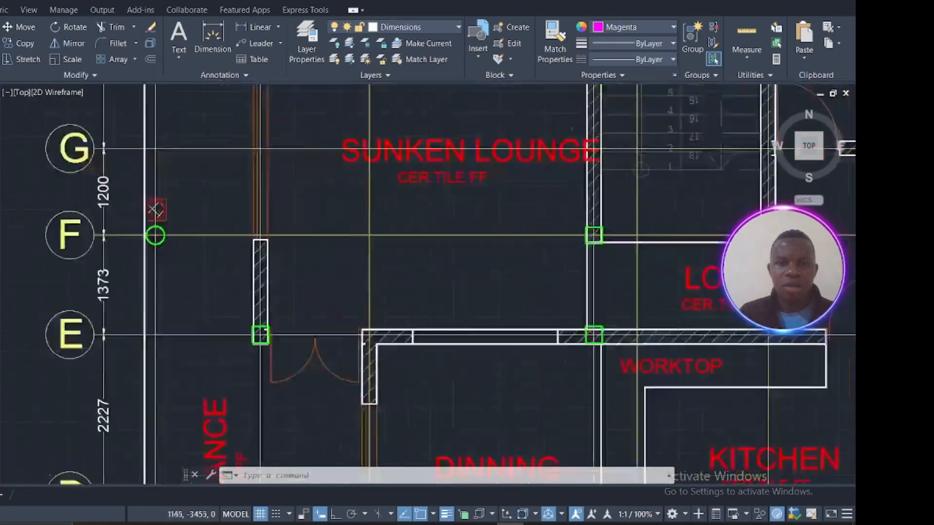
scroll(313, 297, "down", 5)
scroll(246, 305, "up", 8)
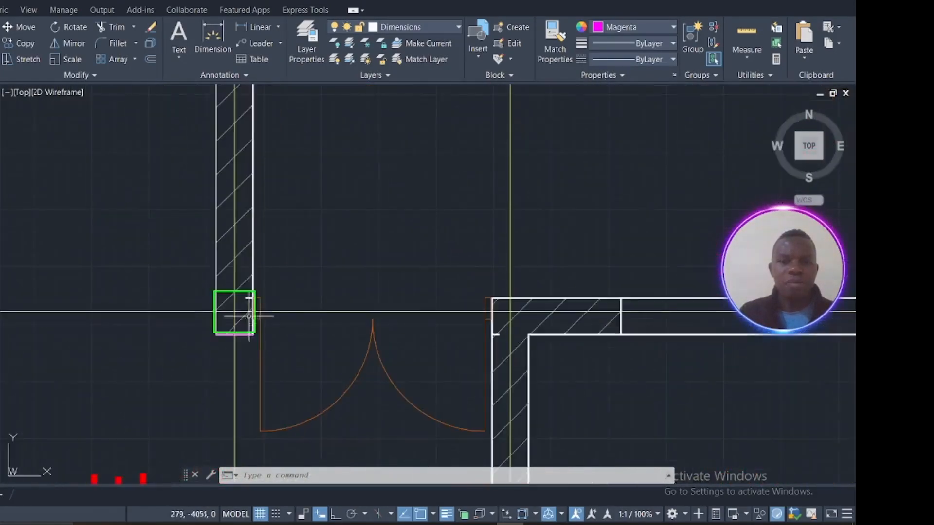
scroll(246, 306, "down", 6)
scroll(243, 301, "up", 3)
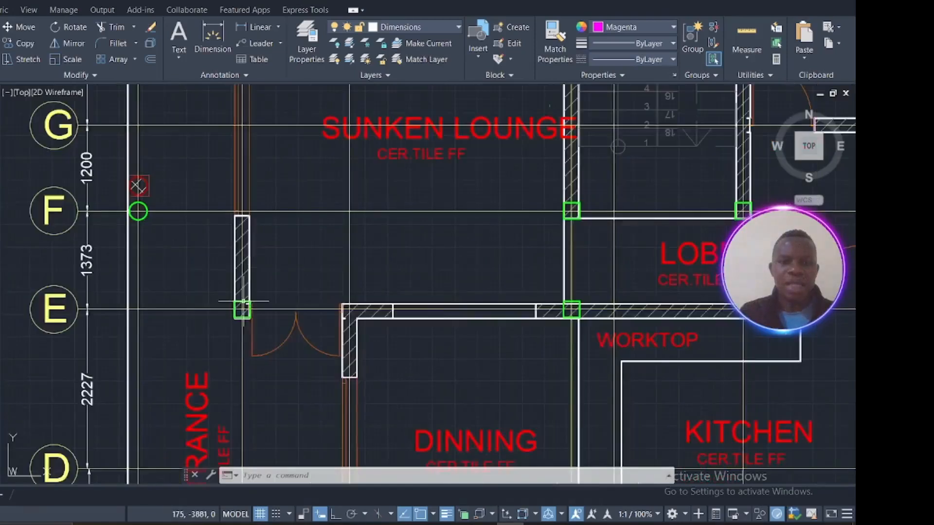
scroll(243, 306, "up", 4)
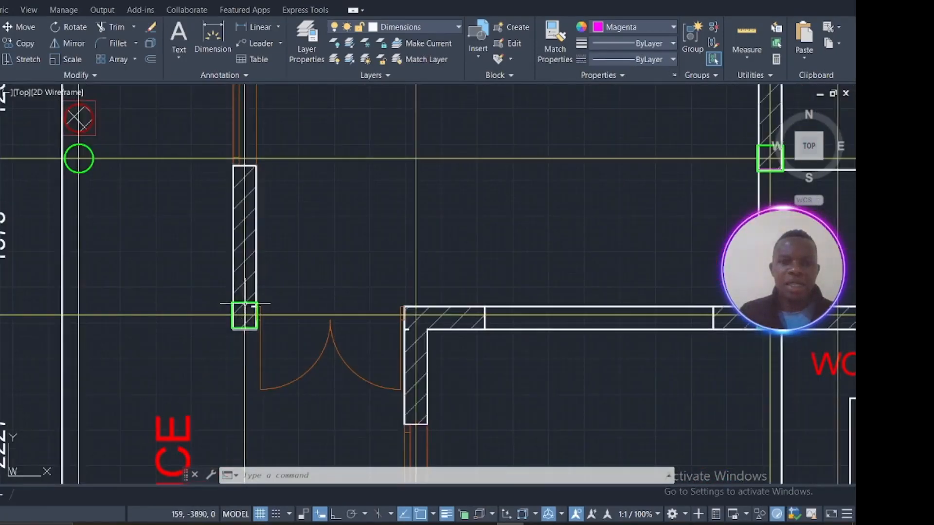
Step: Copy the column at grid line E beside the entrance to a free spot just above the door
left_click(245, 303)
mouse_move(246, 302)
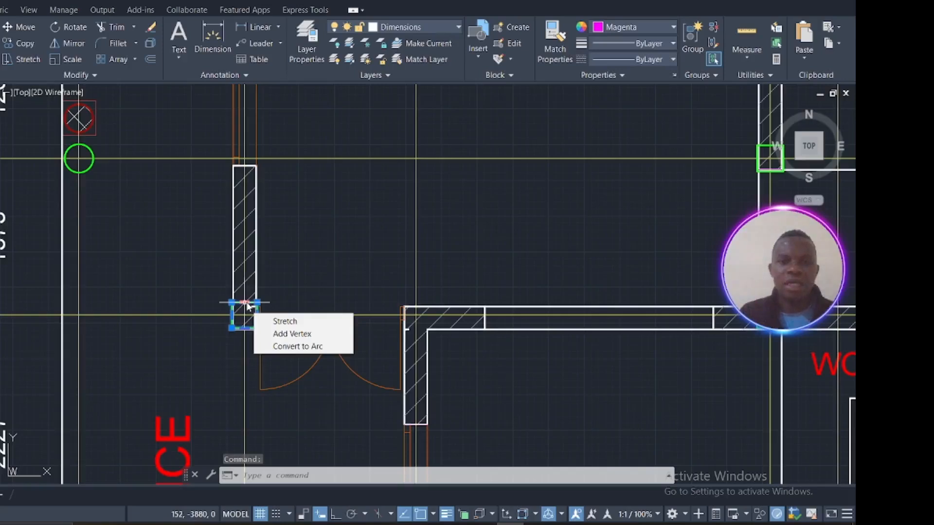
right_click(244, 307)
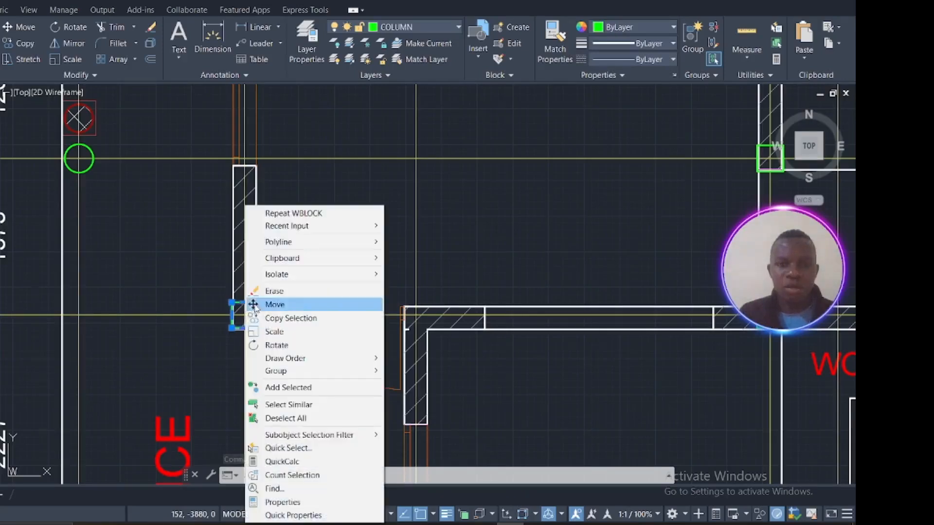
left_click(282, 318)
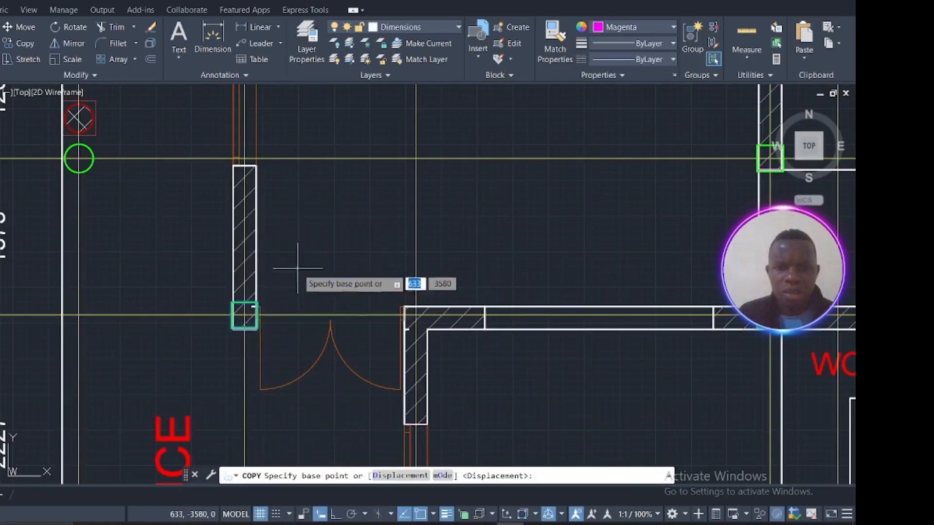
left_click(247, 313)
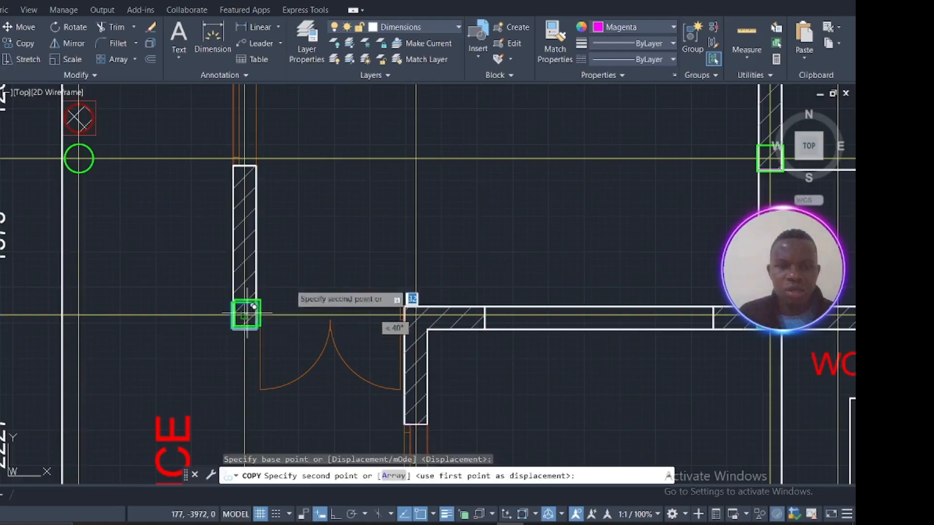
left_click(312, 261)
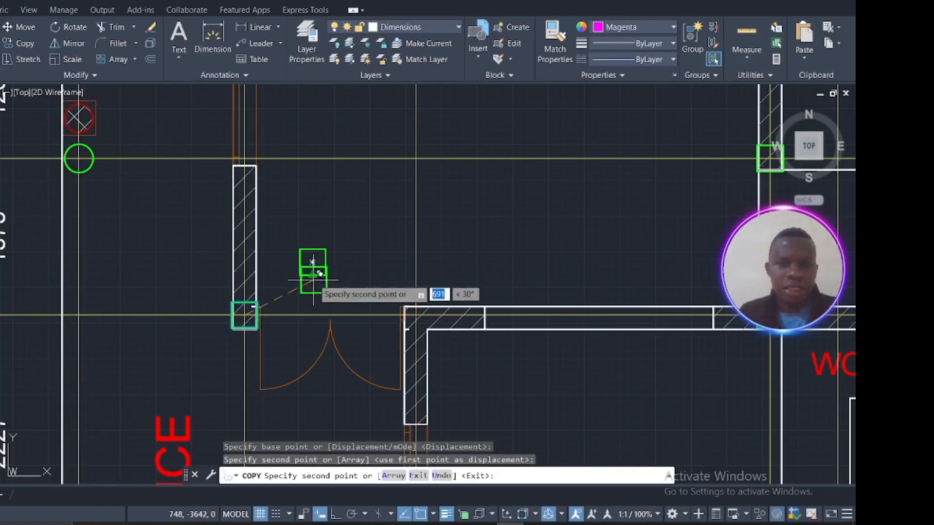
key("Escape")
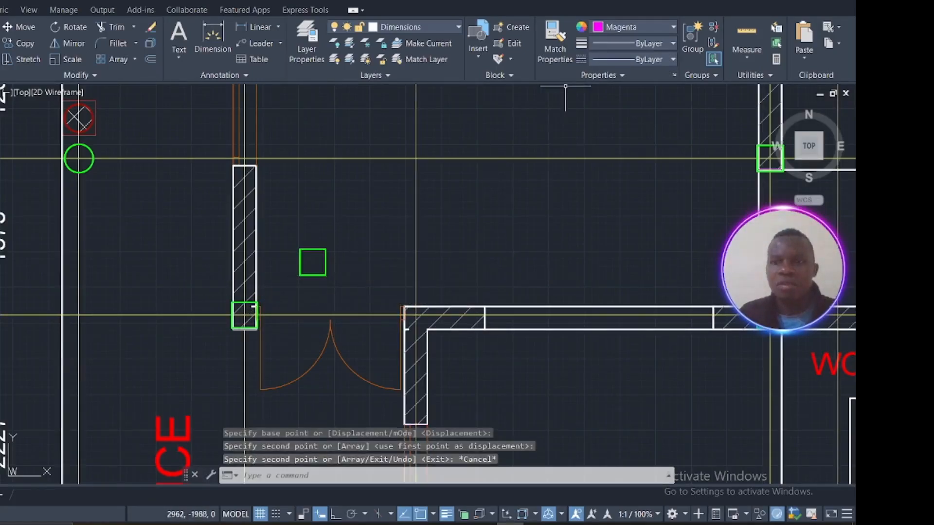
Step: Select the copied column and change its colour to Magenta
left_click(344, 282)
left_click(287, 222)
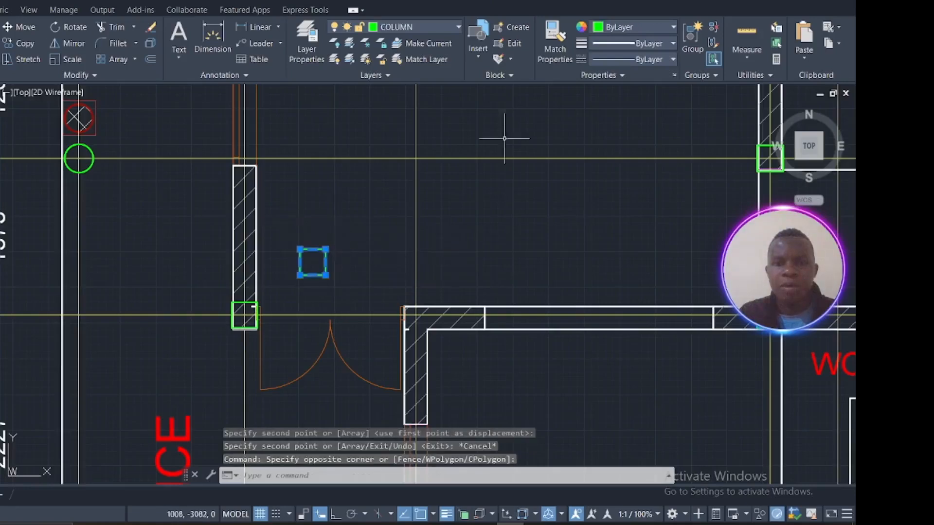
left_click(616, 29)
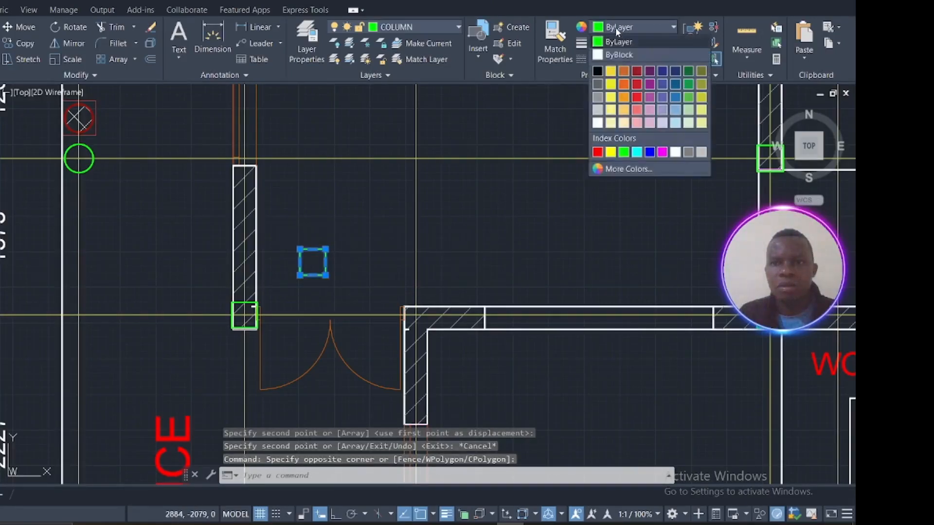
left_click(662, 152)
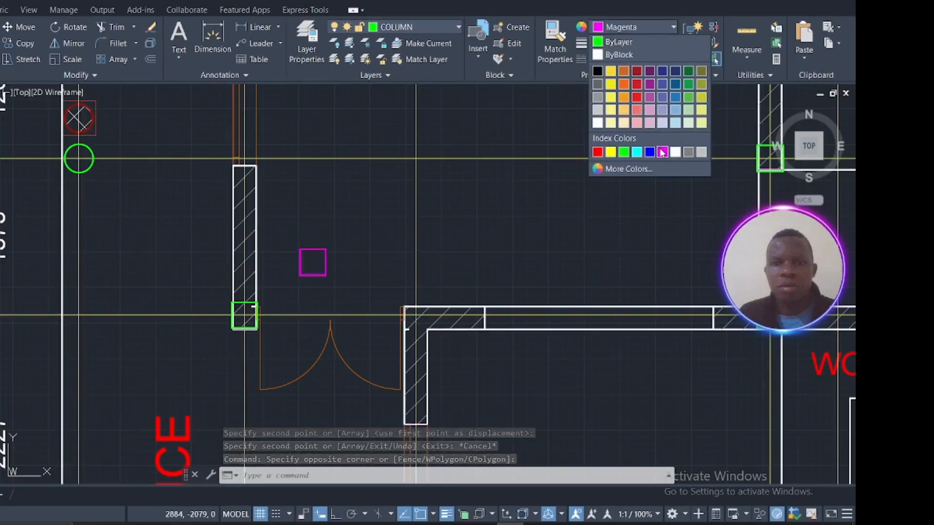
key("Escape")
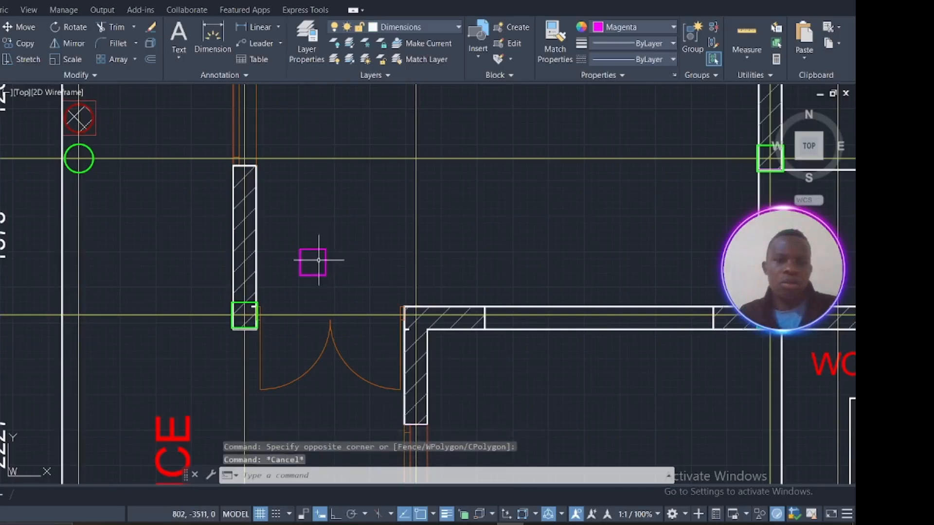
Step: Copy the magenta column onto the end of the wall at grid line F
scroll(315, 261, "up", 4)
left_click(352, 316)
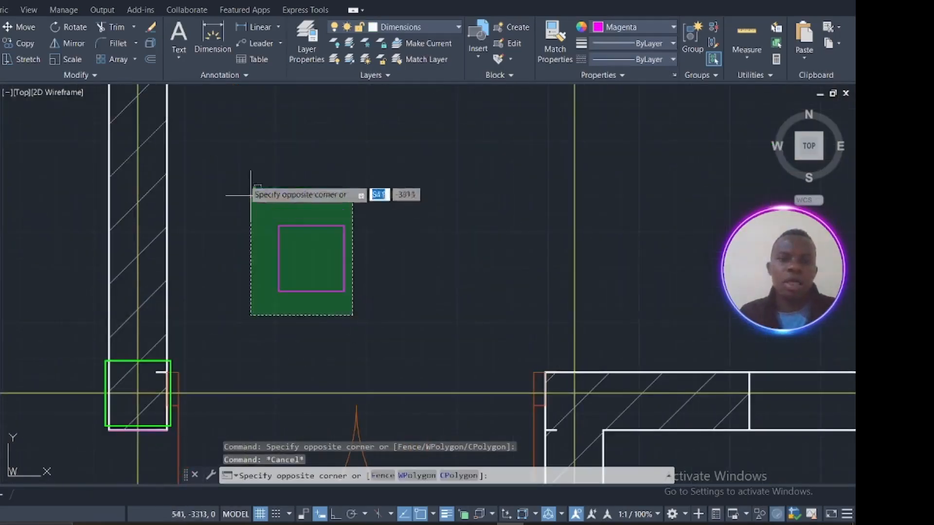
left_click(249, 199)
scroll(312, 263, "down", 7)
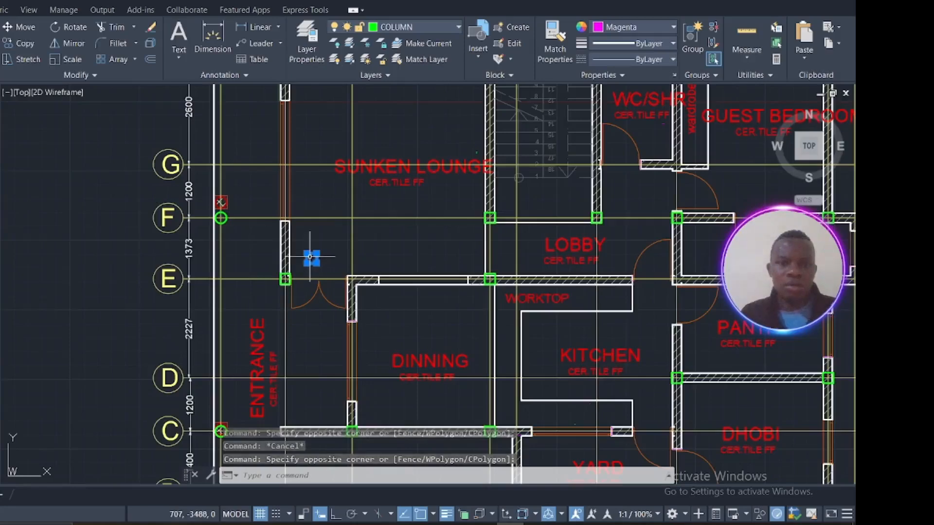
mouse_move(311, 256)
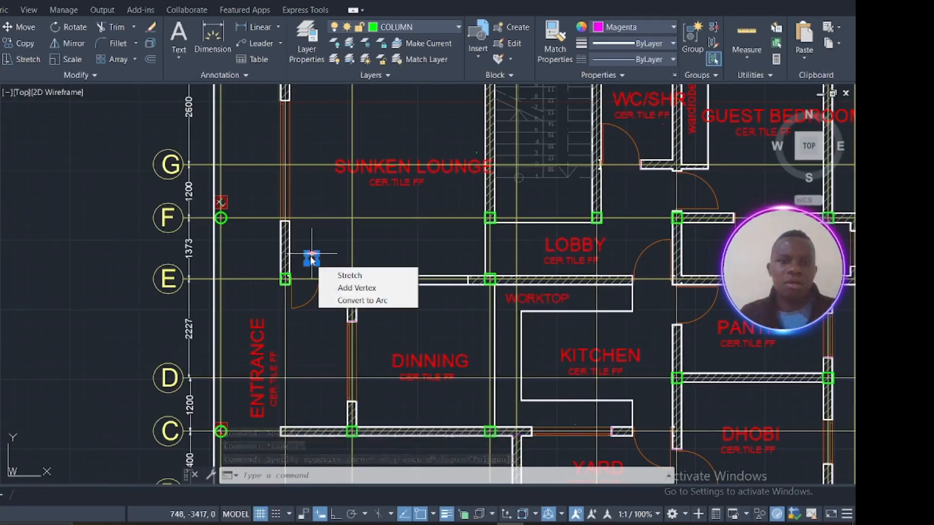
scroll(310, 261, "down", 8)
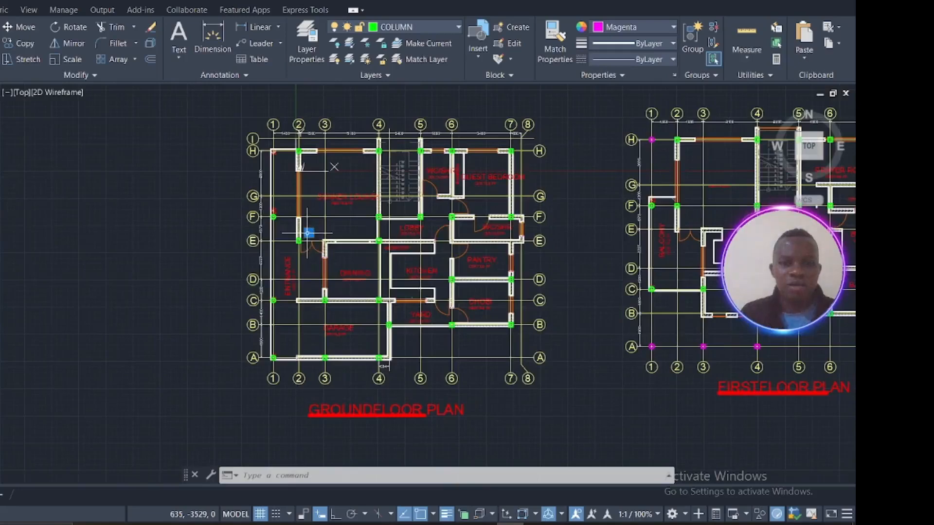
scroll(307, 233, "up", 4)
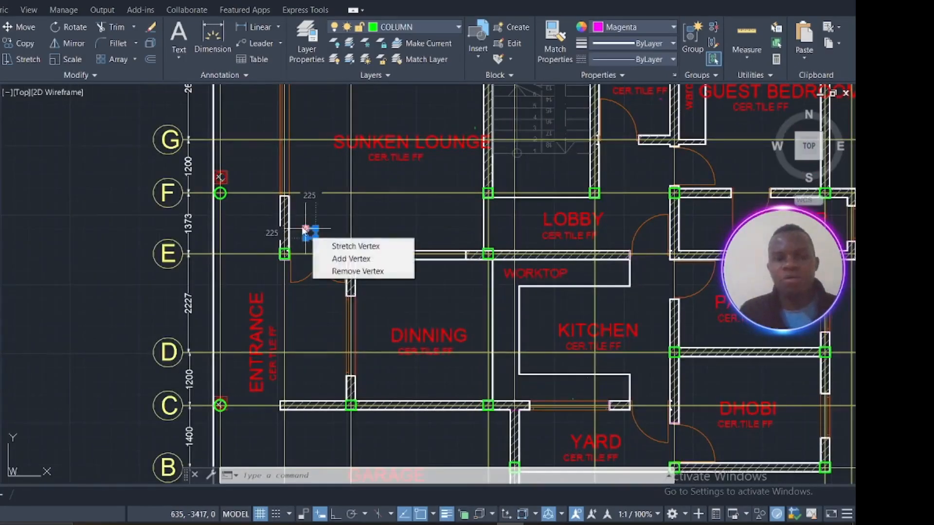
scroll(329, 206, "up", 5)
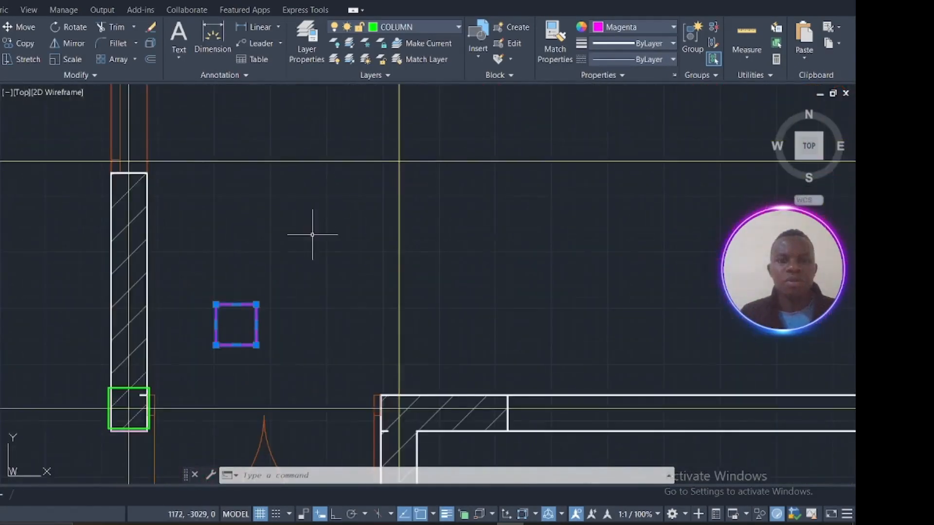
right_click(313, 235)
left_click(353, 319)
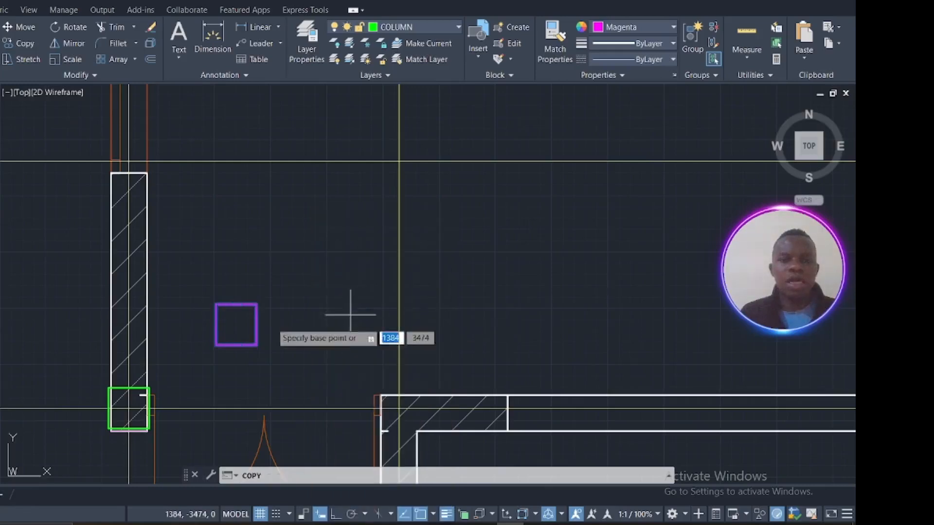
left_click(236, 324)
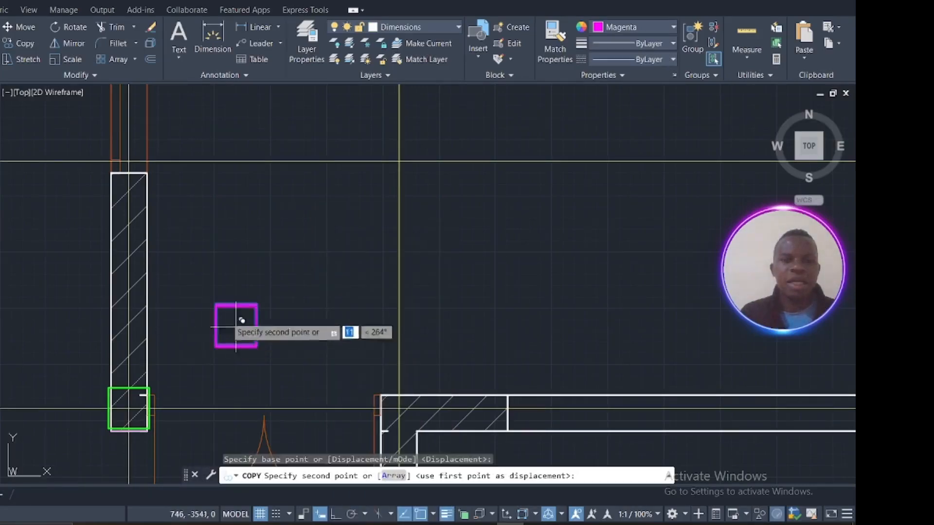
middle_click_drag(198, 258, 321, 262)
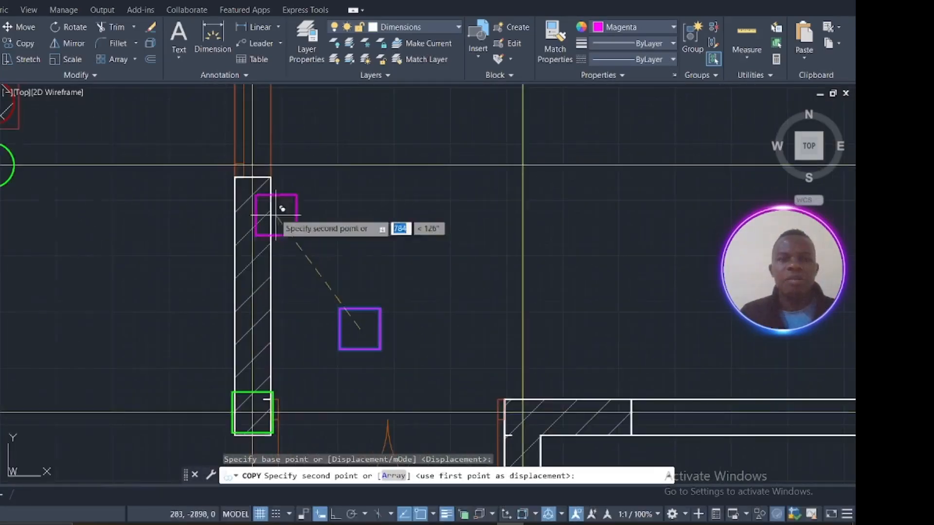
left_click(253, 165)
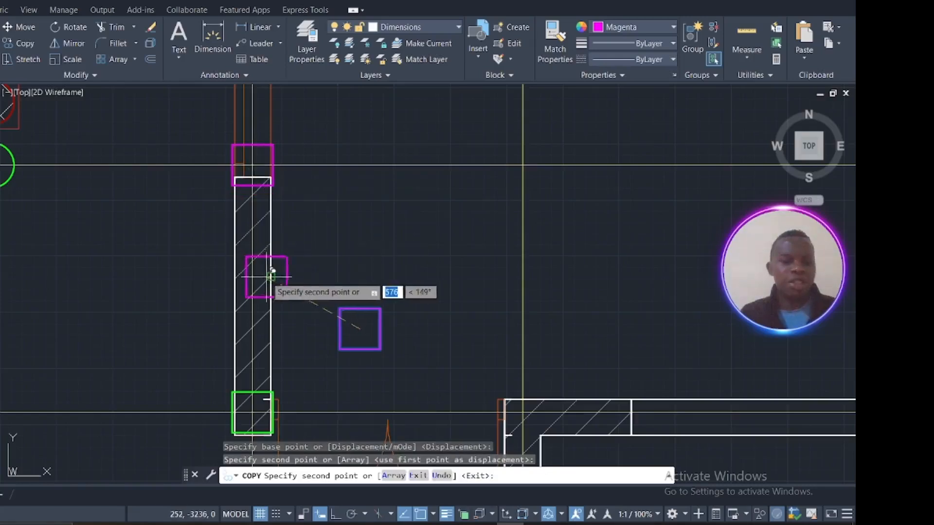
key("Escape")
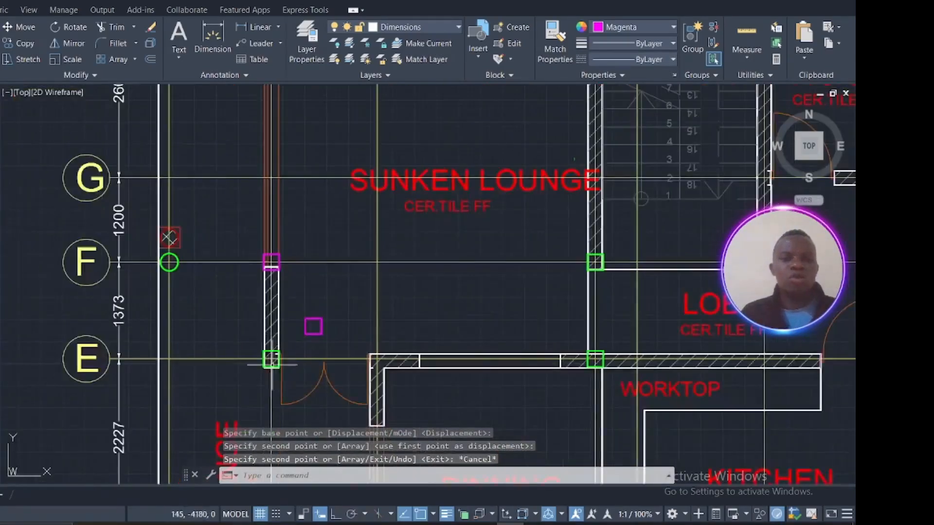
Step: Select the magenta column above the entrance door and start copying it, using its centre as the base point
scroll(300, 329, "up", 2)
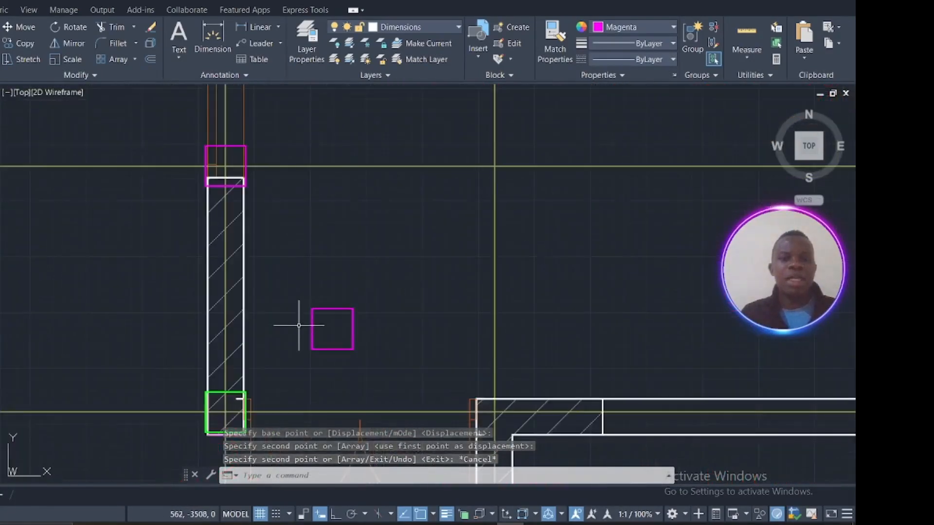
left_click(345, 349)
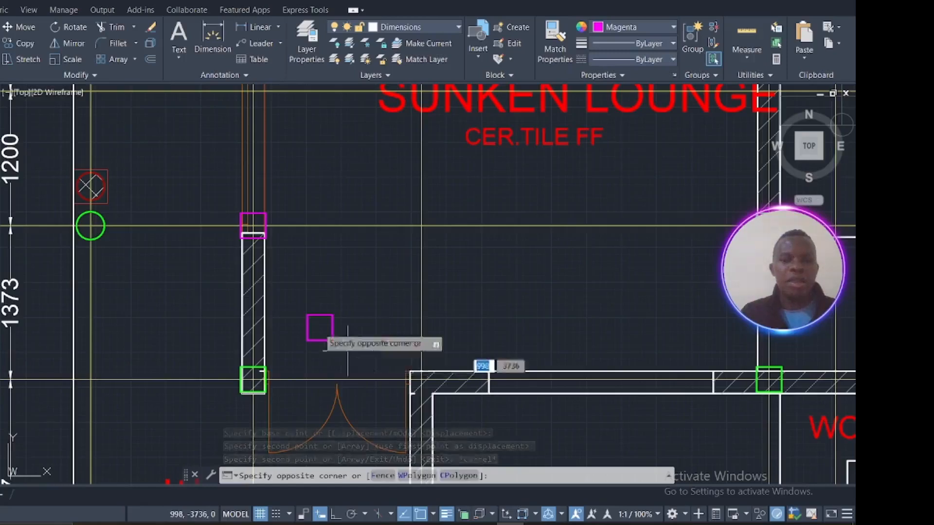
left_click(298, 300)
right_click(312, 286)
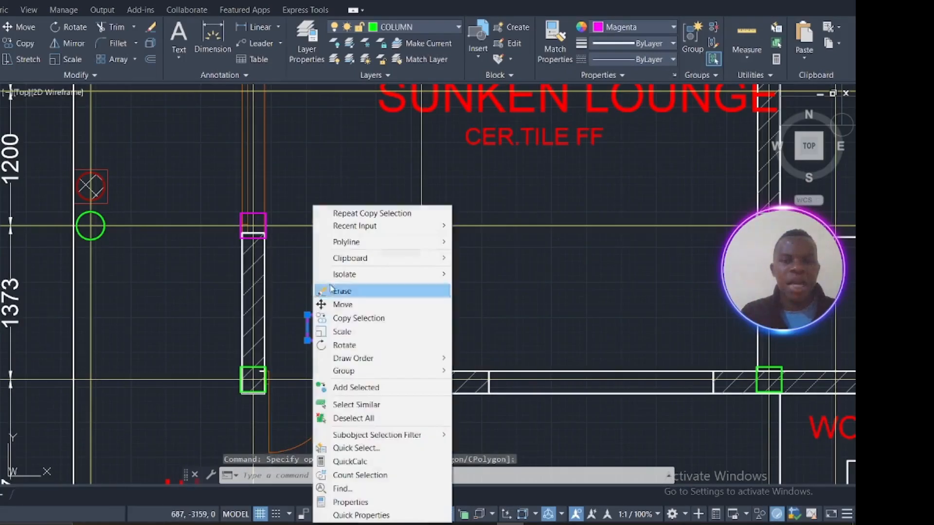
left_click(340, 318)
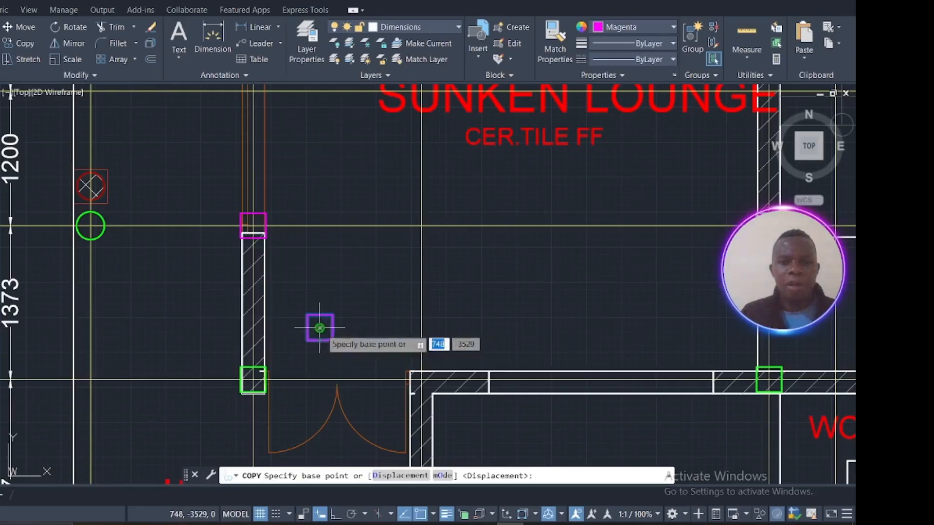
left_click(320, 328)
Step: Carry the copied magenta column across to the first floor plan, towards the prayer room balcony near grid lines 7 and G
scroll(511, 309, "down", 4)
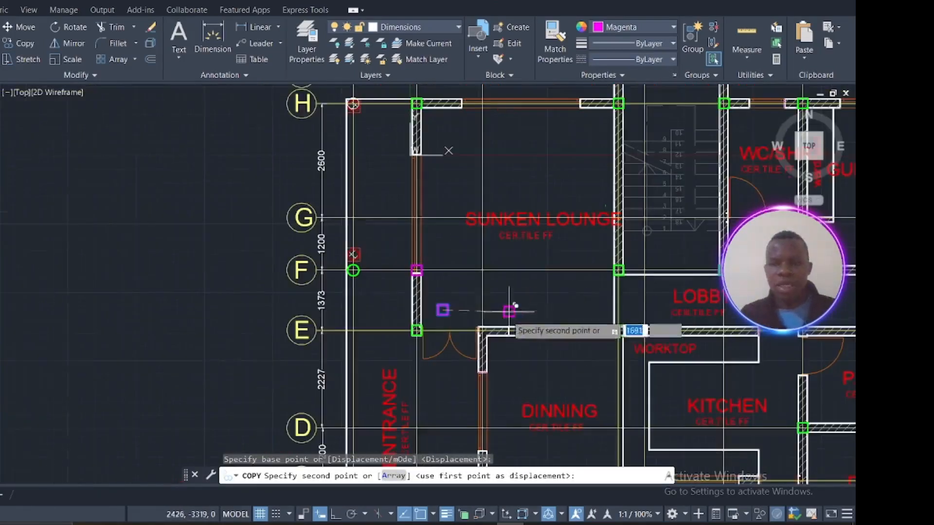
middle_click_drag(456, 284, 477, 447)
scroll(379, 272, "up", 5)
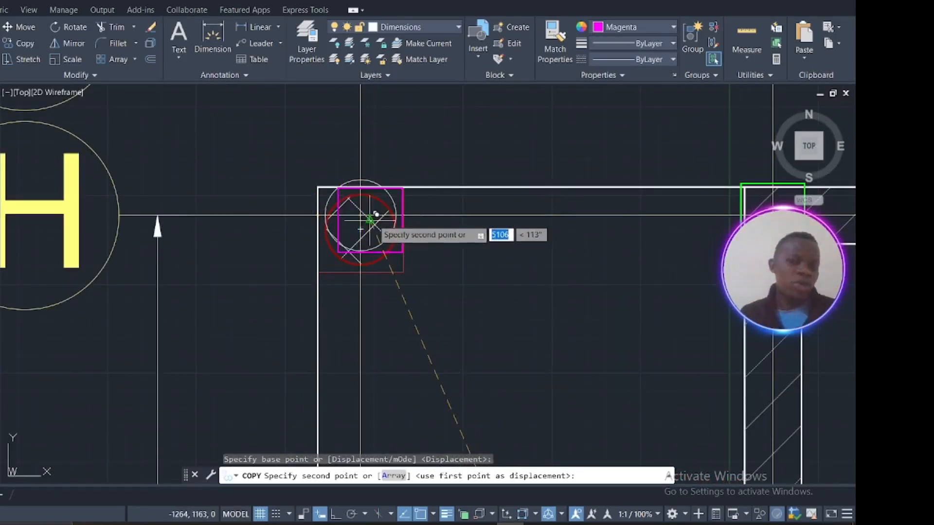
scroll(373, 220, "down", 11)
middle_click_drag(300, 245, 688, 263)
scroll(370, 258, "down", 4)
scroll(243, 180, "up", 8)
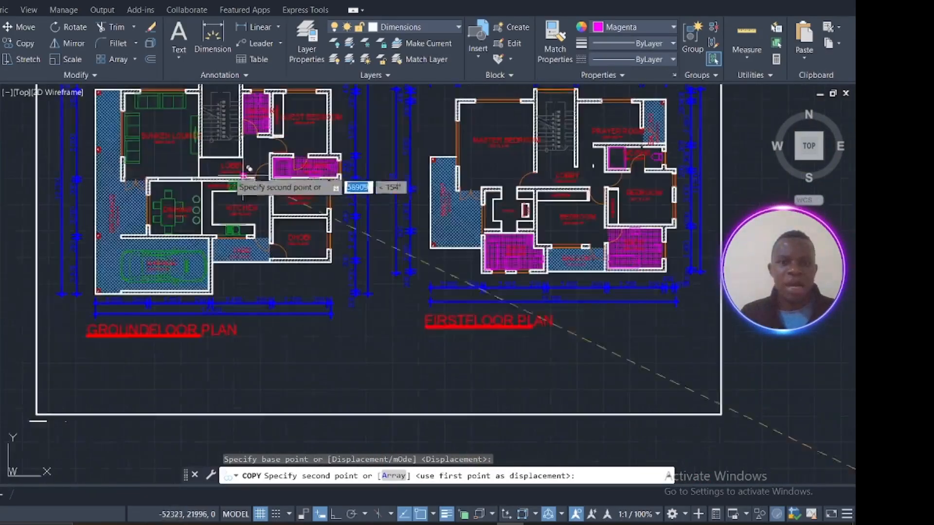
scroll(458, 281, "up", 6)
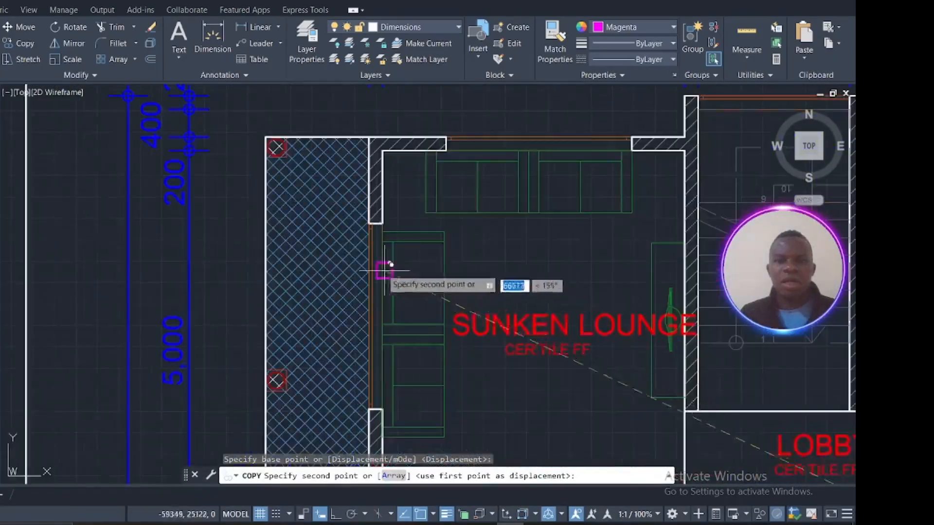
scroll(459, 177, "down", 6)
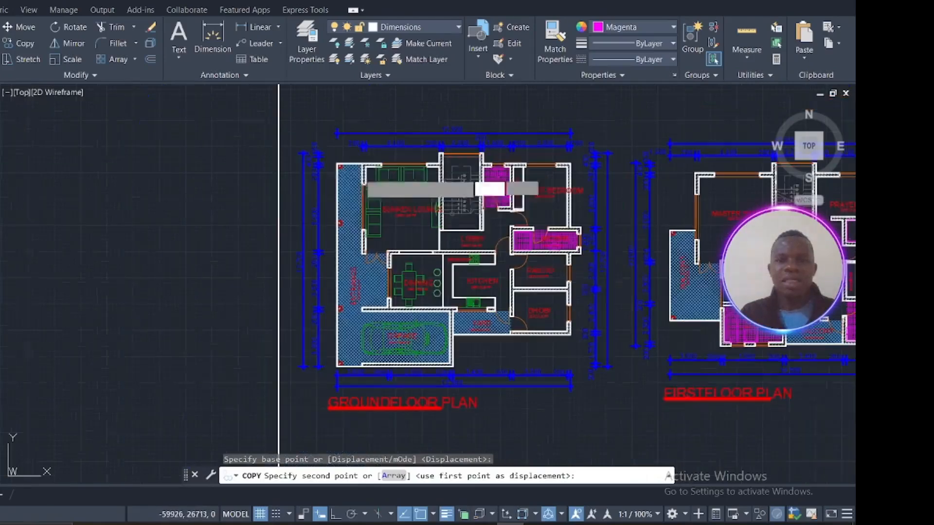
middle_click_drag(519, 214, 379, 239)
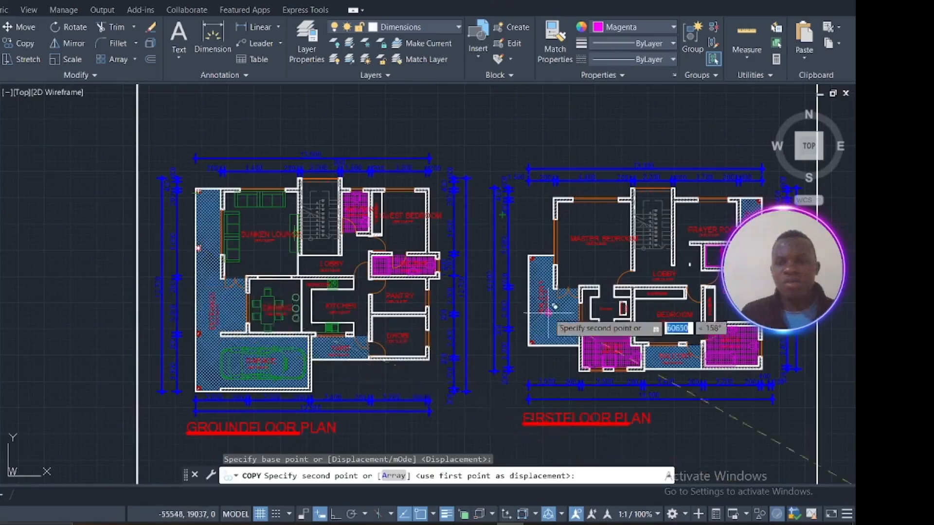
scroll(541, 310, "up", 5)
scroll(541, 311, "up", 4)
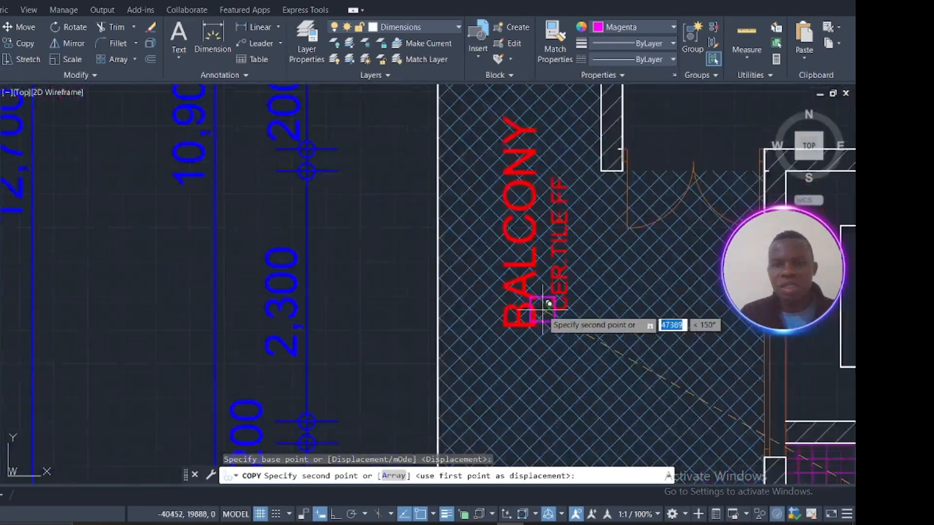
scroll(545, 308, "down", 12)
scroll(540, 304, "up", 6)
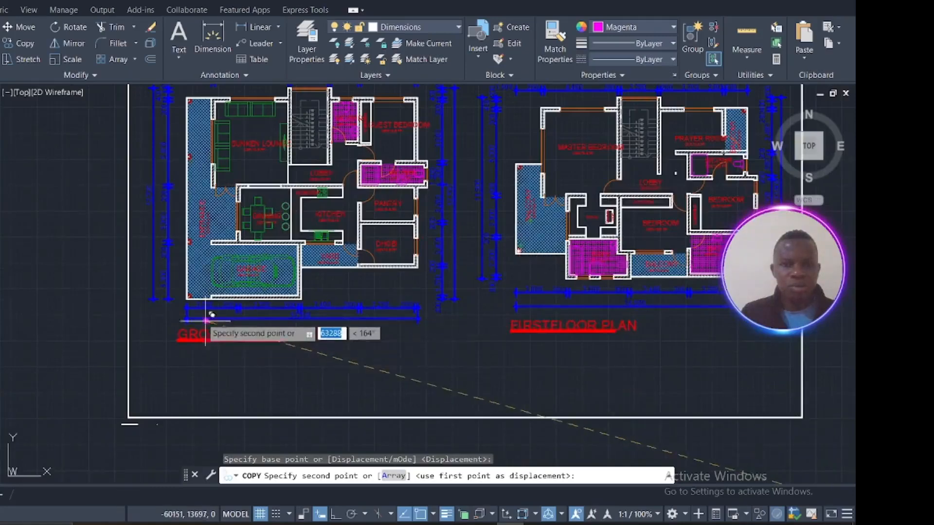
scroll(192, 306, "up", 5)
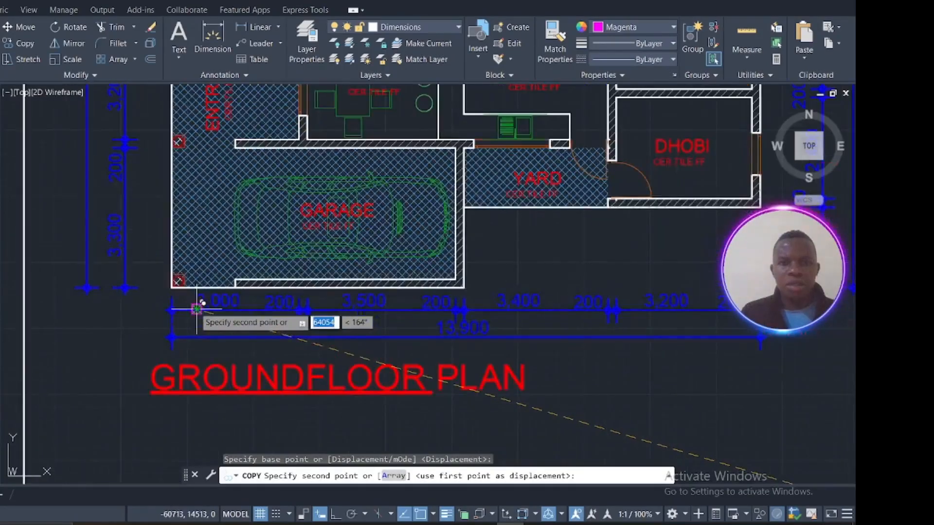
scroll(197, 307, "down", 5)
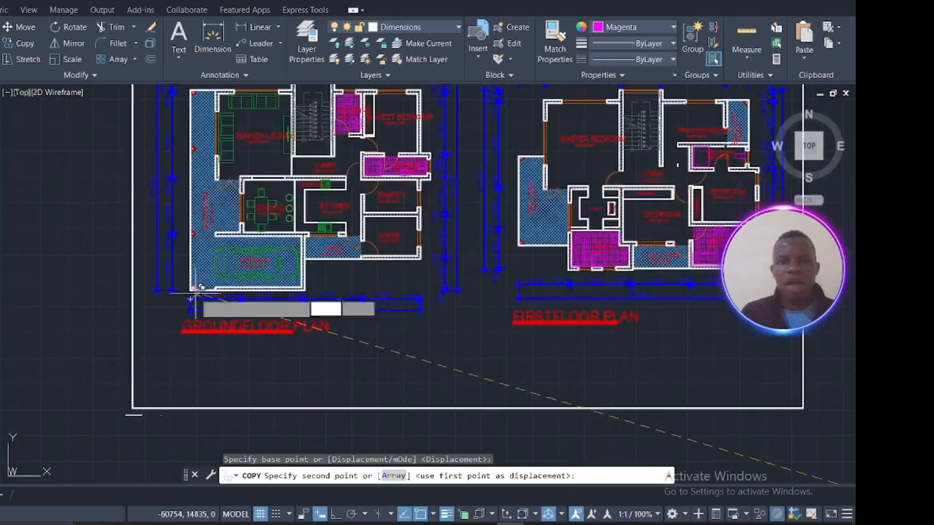
scroll(195, 297, "up", 3)
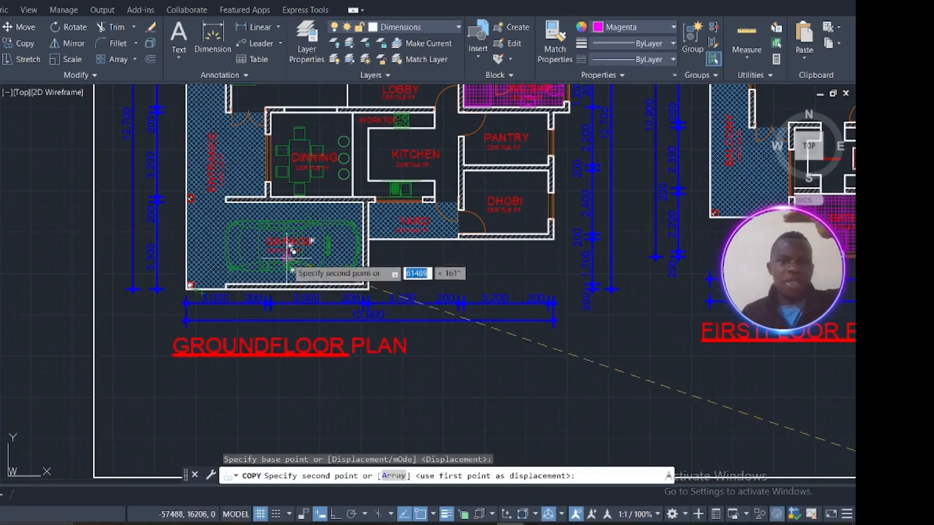
mouse_move(291, 255)
middle_mouse_down()
mouse_move(331, 294)
mouse_move(385, 411)
middle_mouse_up()
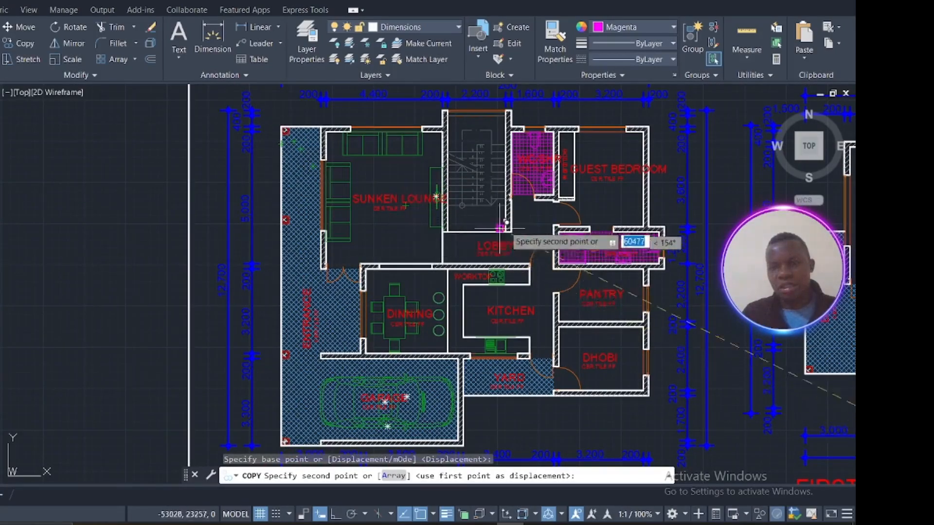
scroll(506, 226, "up", 1)
scroll(508, 225, "down", 4)
scroll(510, 229, "down", 2)
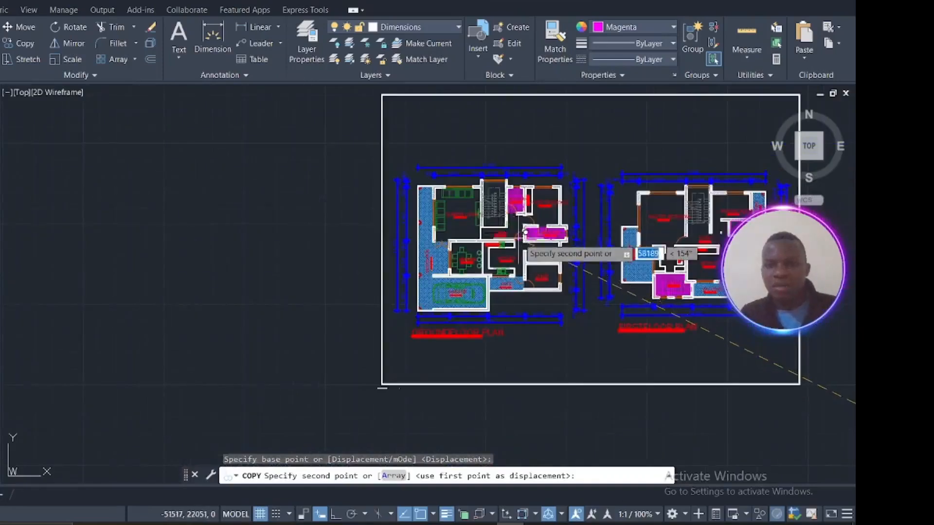
scroll(518, 243, "up", 4)
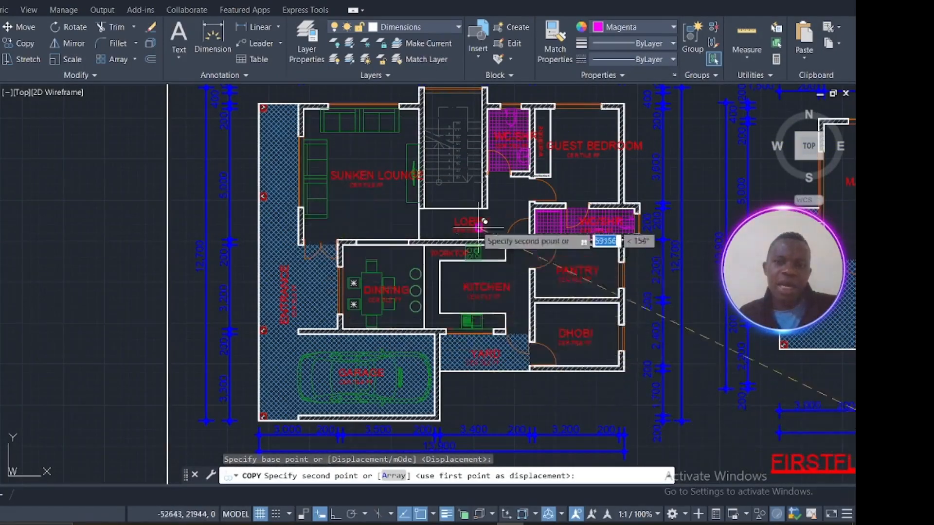
middle_click_drag(464, 280, 378, 262)
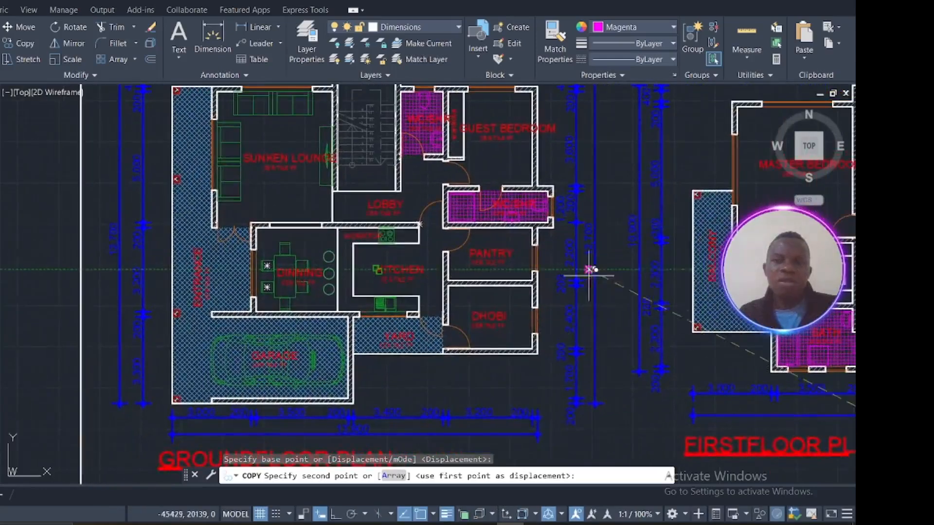
middle_click_drag(660, 261, 367, 287)
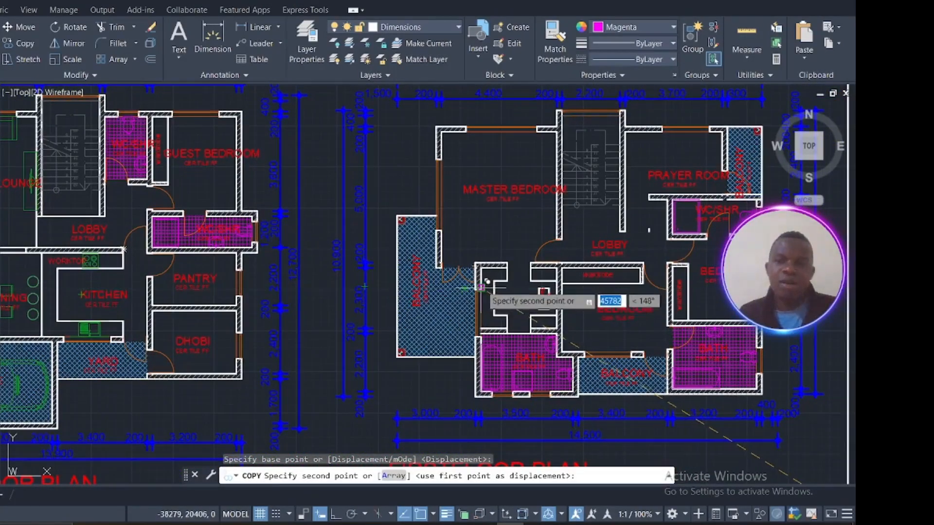
scroll(481, 287, "down", 3)
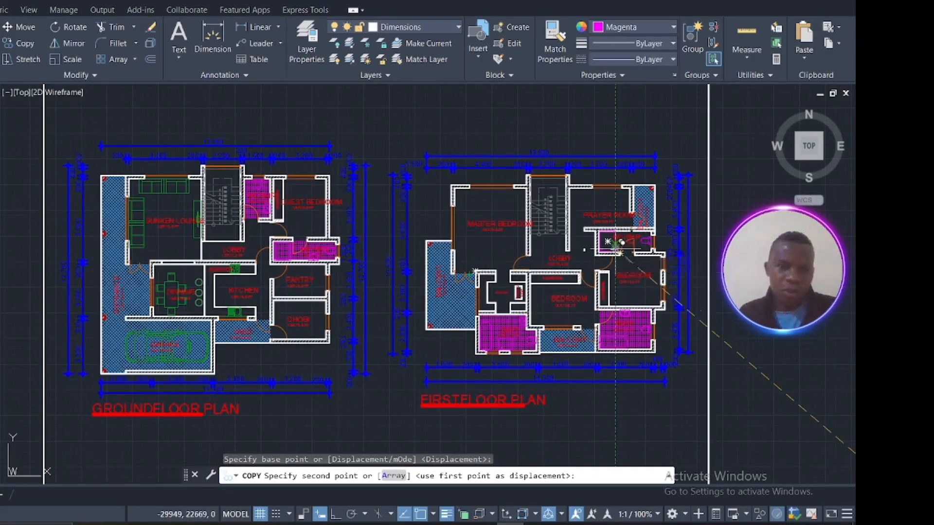
scroll(329, 260, "up", 5)
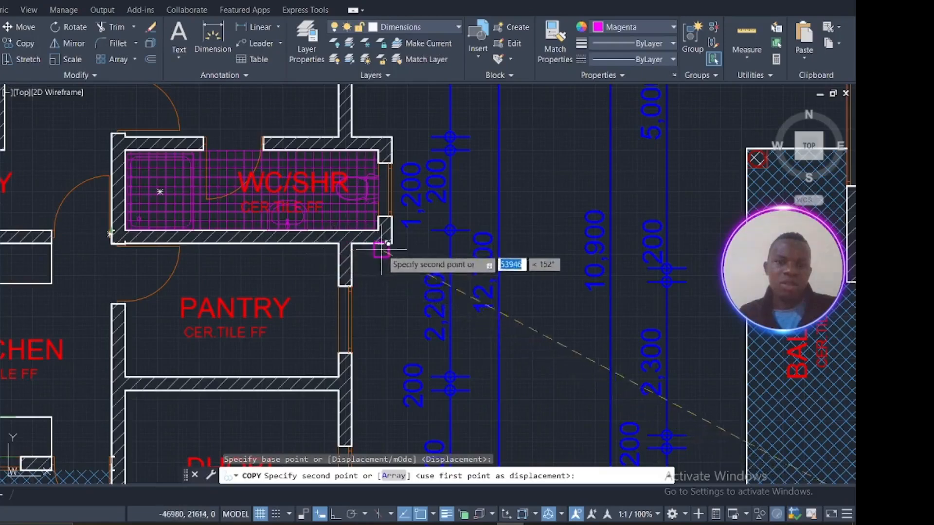
scroll(377, 202, "down", 4)
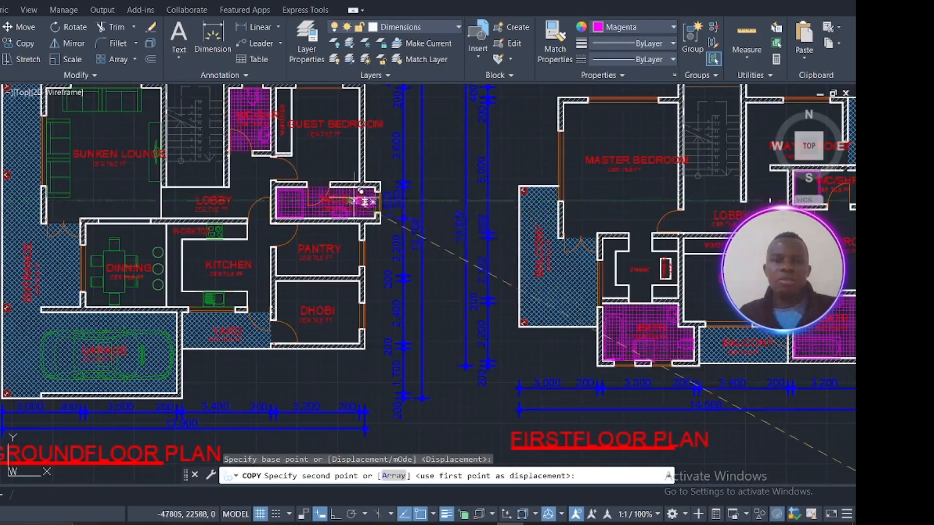
scroll(348, 197, "up", 2)
scroll(367, 193, "down", 6)
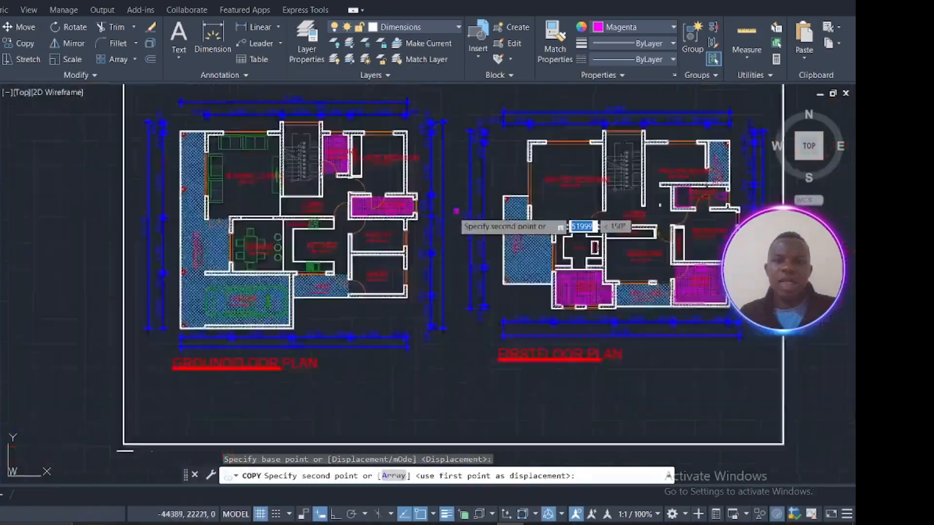
middle_click_drag(484, 230, 289, 234)
middle_click_drag(569, 267, 504, 265)
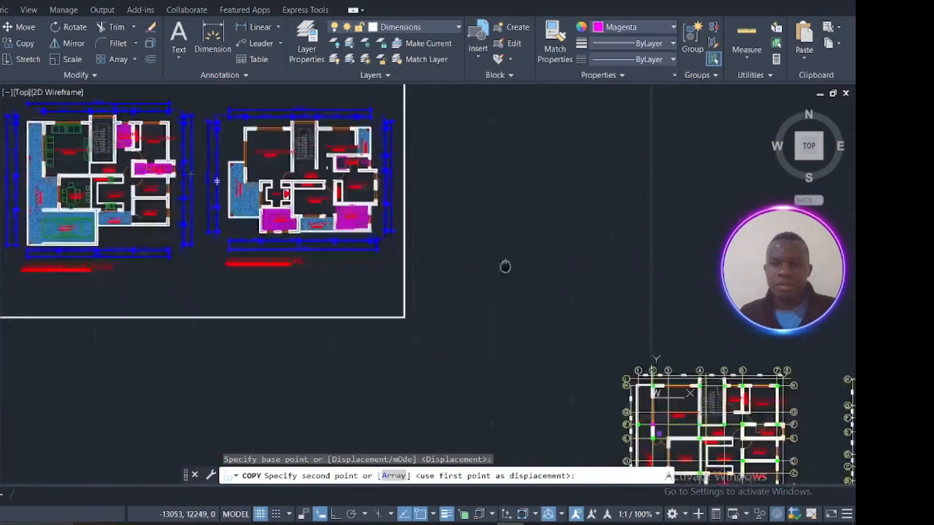
scroll(575, 372, "up", 5)
scroll(578, 383, "up", 4)
middle_click_drag(579, 383, 222, 250)
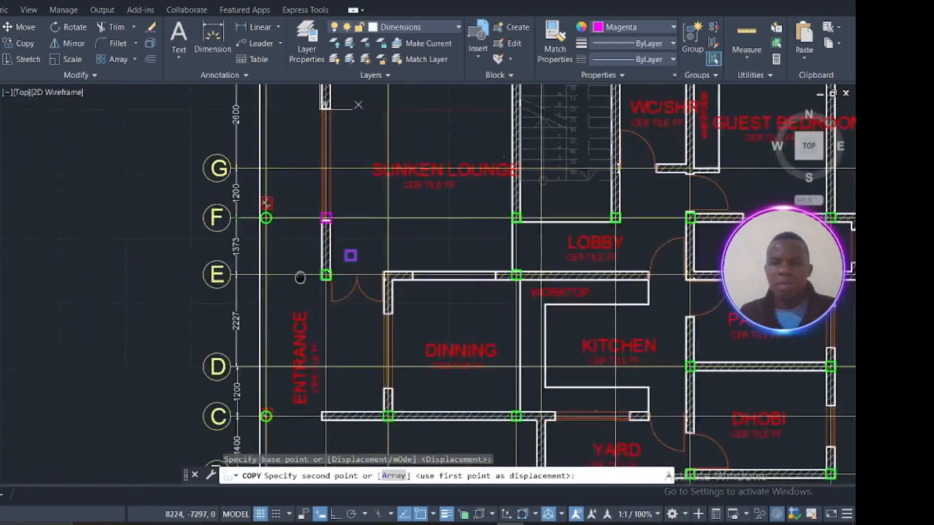
scroll(538, 287, "down", 4)
middle_click_drag(586, 300, 468, 295)
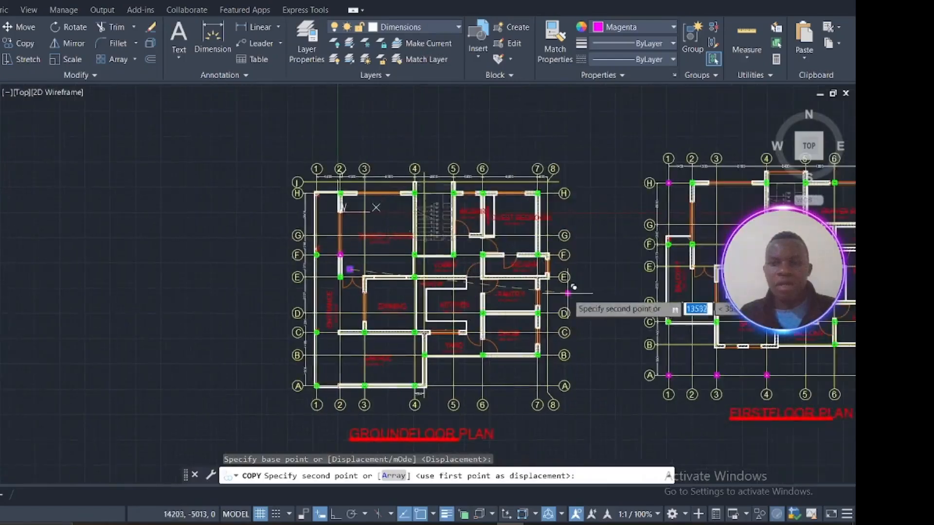
scroll(568, 293, "up", 5)
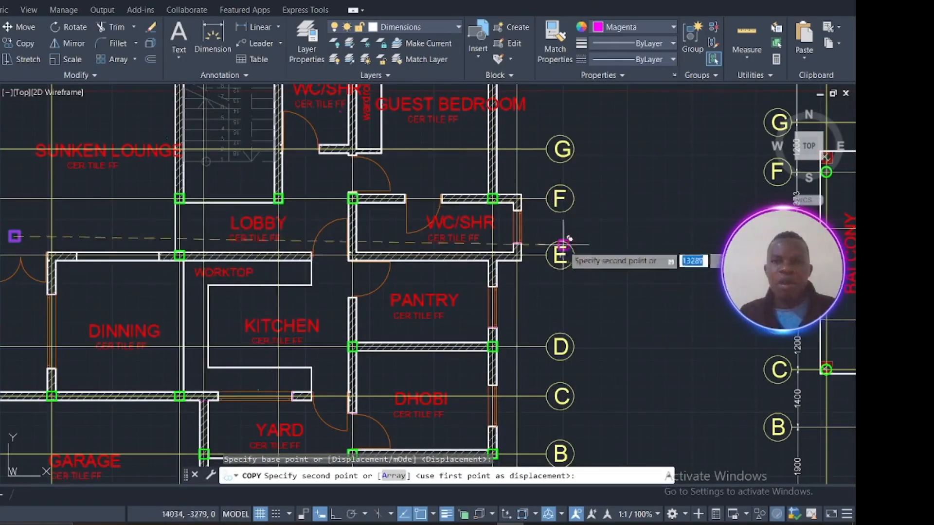
scroll(563, 265, "down", 2)
middle_click_drag(636, 271, 416, 274)
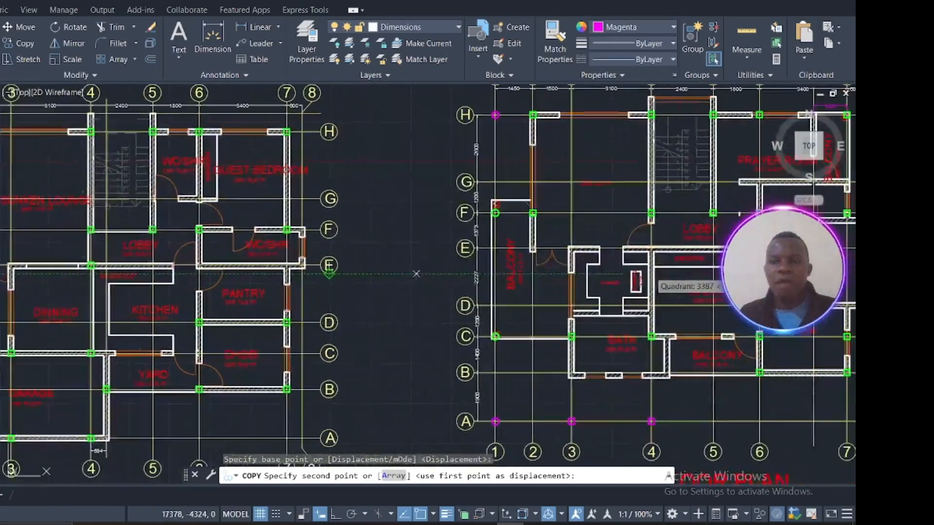
middle_click_drag(583, 263, 396, 294)
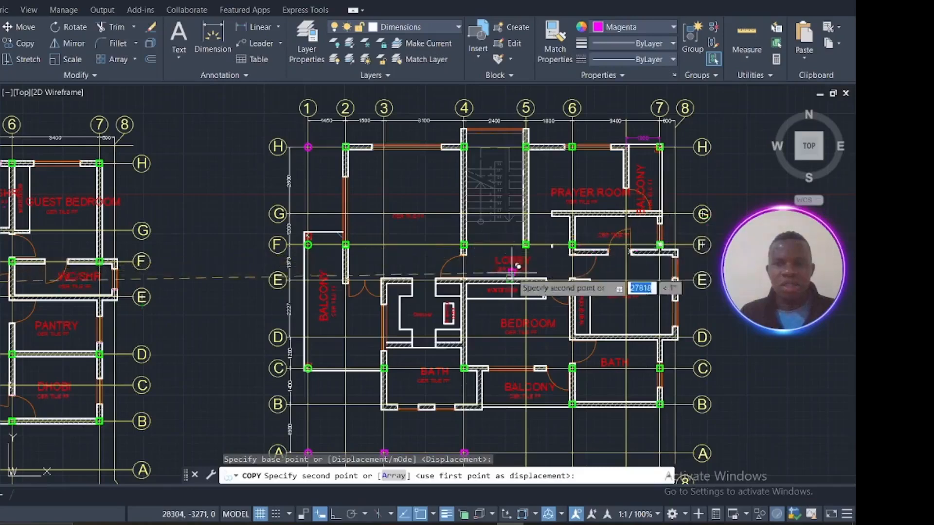
middle_click_drag(517, 266, 697, 237)
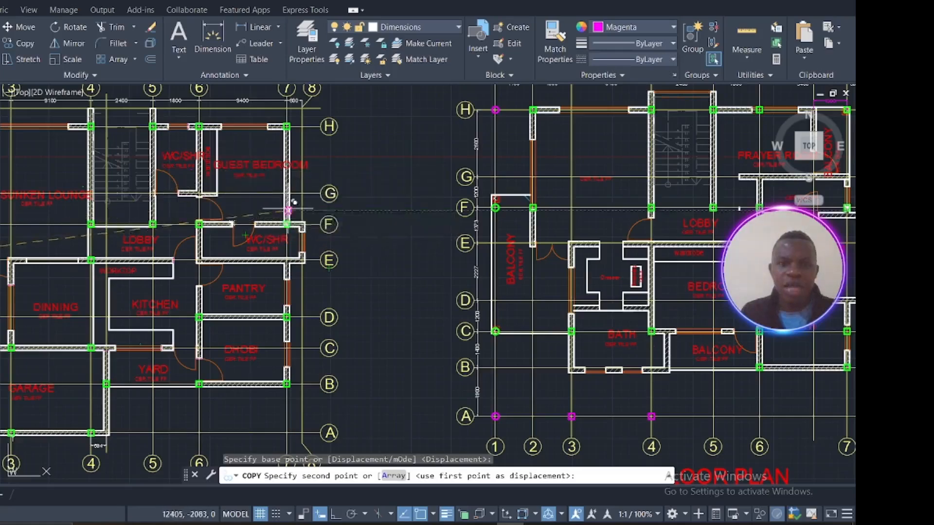
mouse_move(551, 183)
middle_mouse_down()
mouse_move(677, 243)
mouse_move(659, 224)
middle_mouse_up()
scroll(738, 203, "down", 2)
middle_click_drag(735, 204, 485, 250)
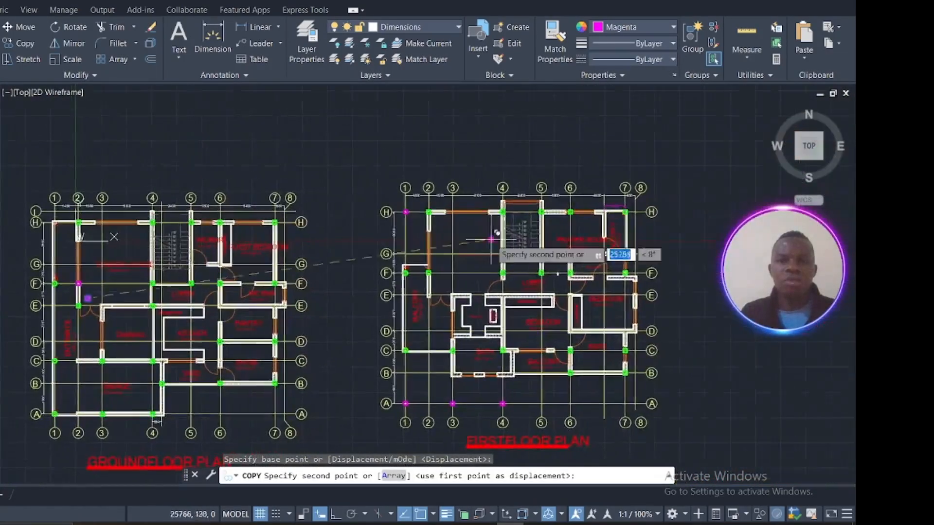
middle_click_drag(547, 240, 443, 240)
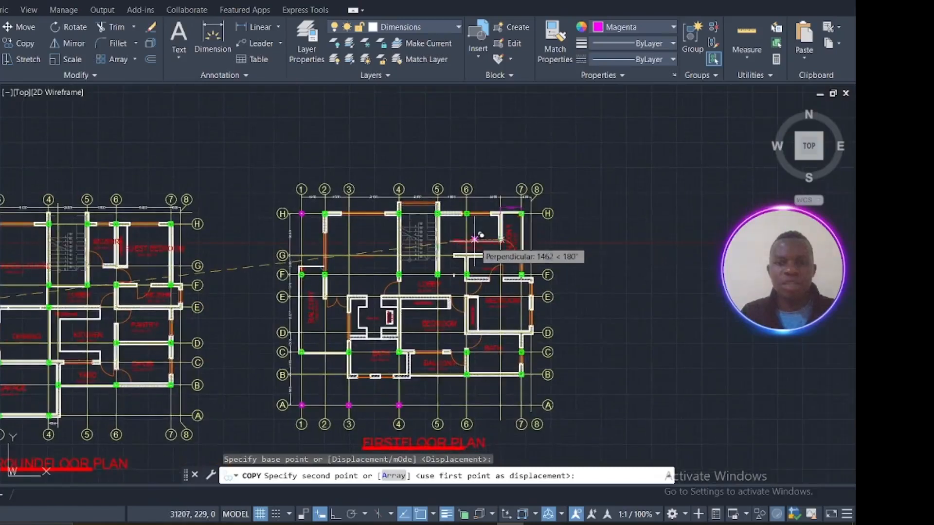
scroll(473, 239, "up", 6)
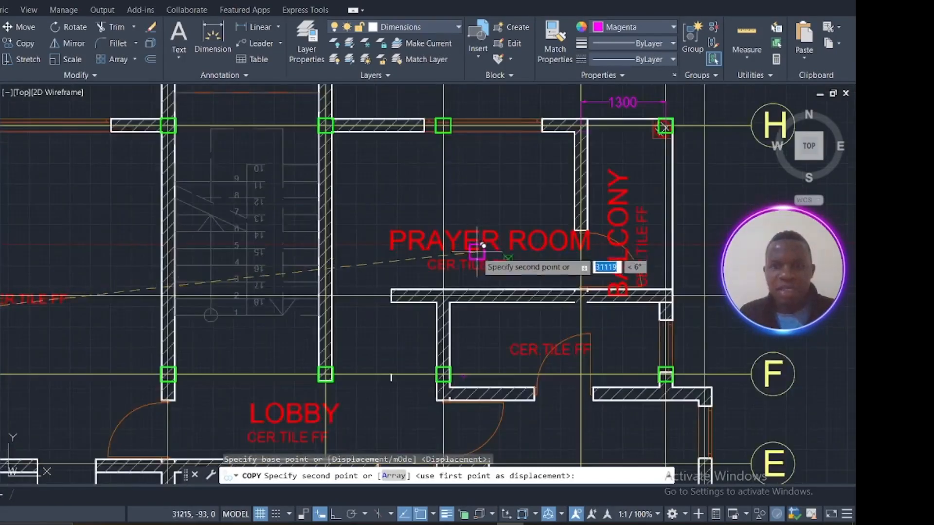
scroll(484, 246, "down", 2)
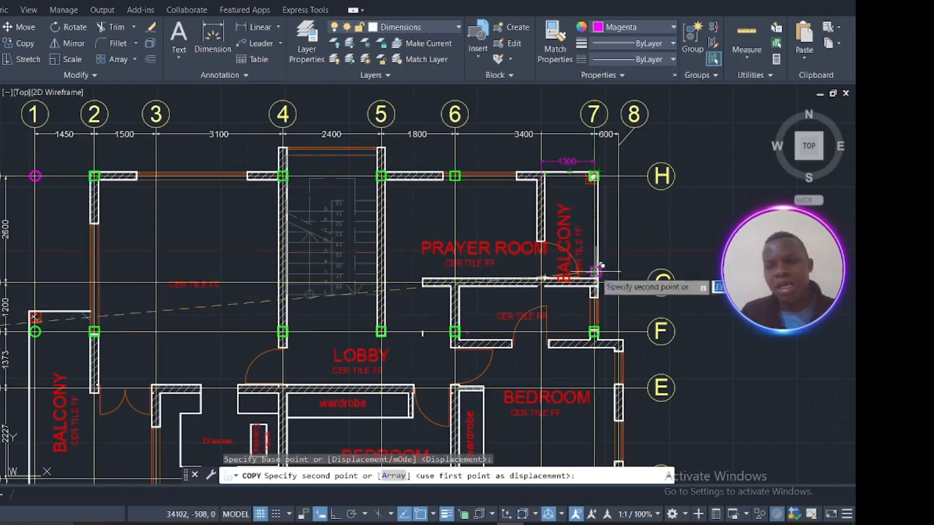
Step: Abandon the copy of the magenta column without placing it on the first floor plan
scroll(586, 191, "up", 5)
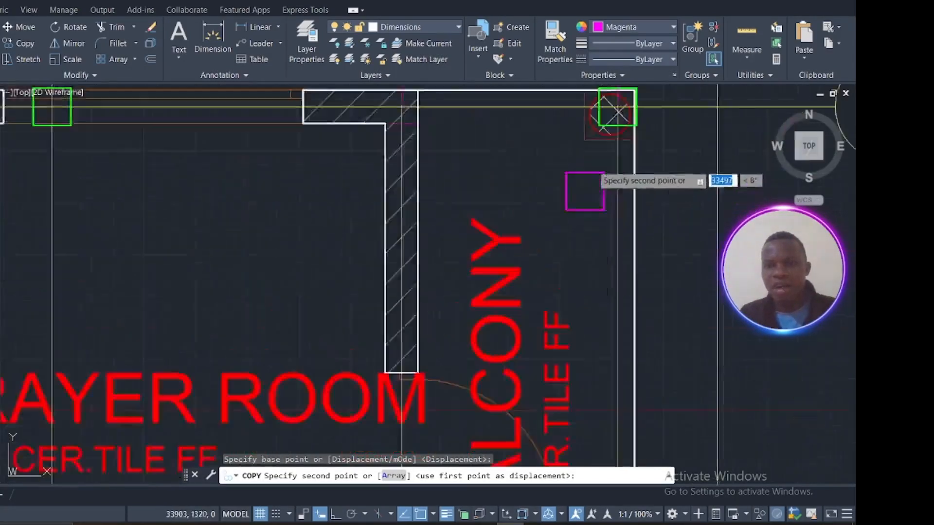
scroll(605, 136, "down", 3)
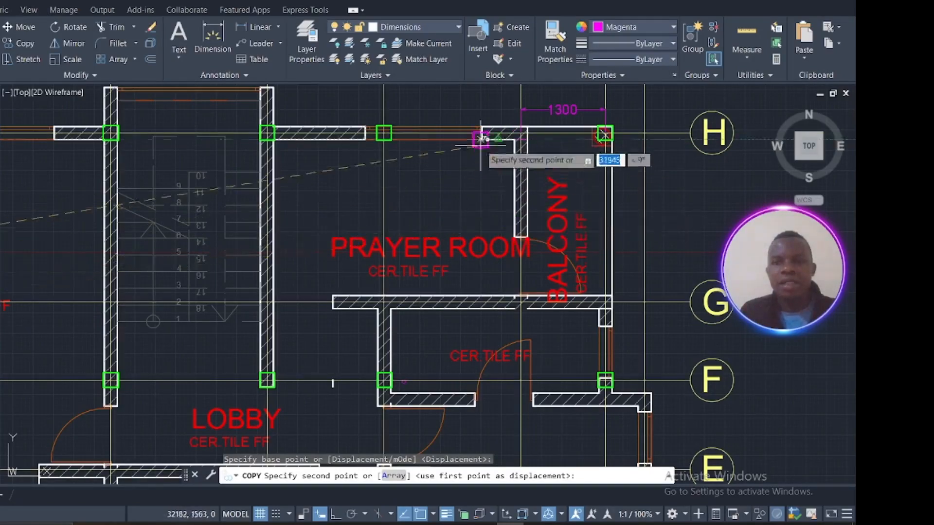
scroll(489, 161, "down", 6)
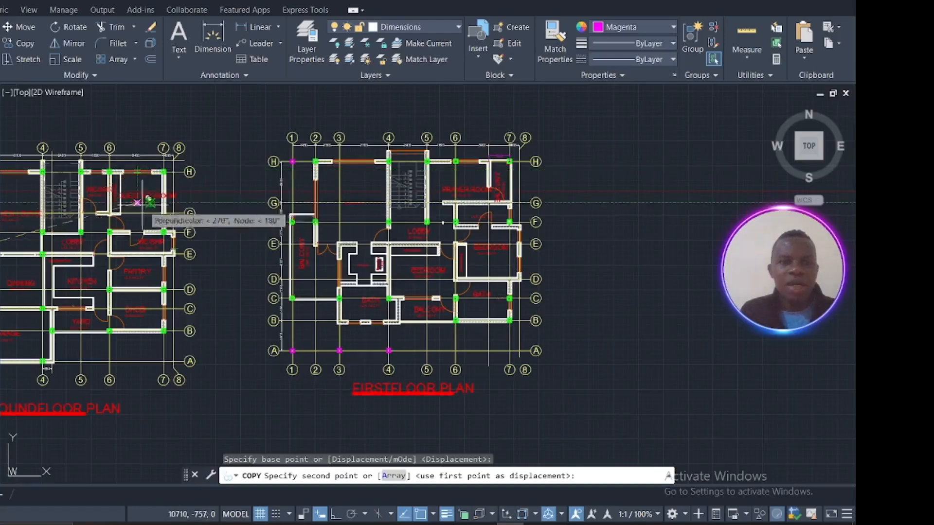
scroll(141, 202, "up", 6)
scroll(221, 185, "down", 2)
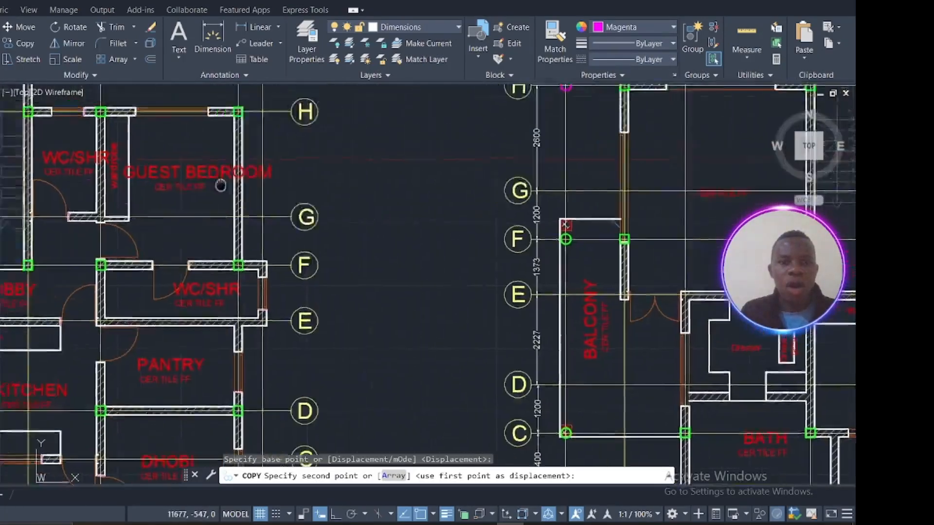
scroll(306, 158, "up", 2)
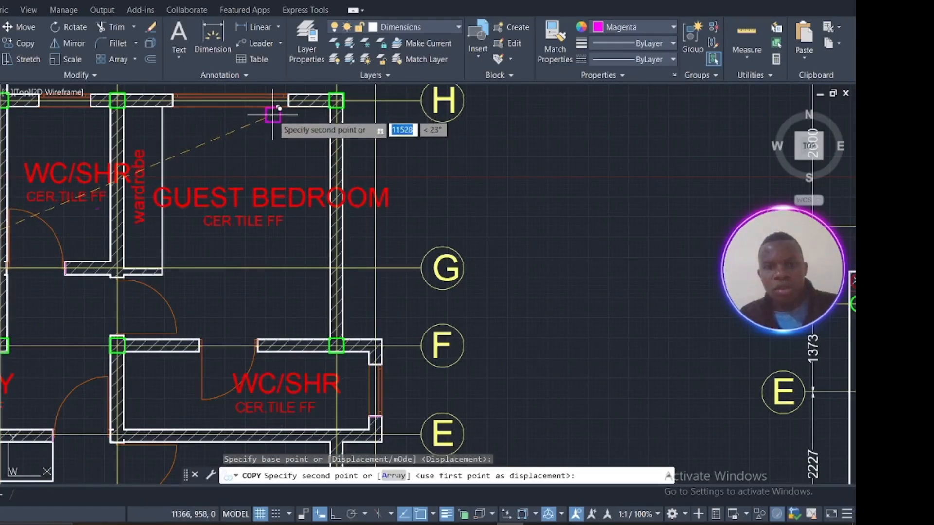
scroll(279, 108, "down", 4)
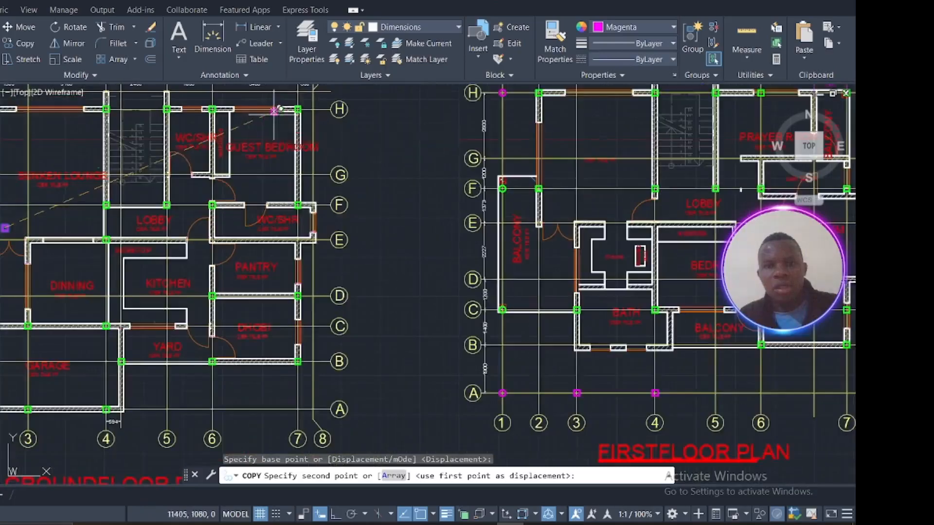
middle_click_drag(313, 146, 249, 164)
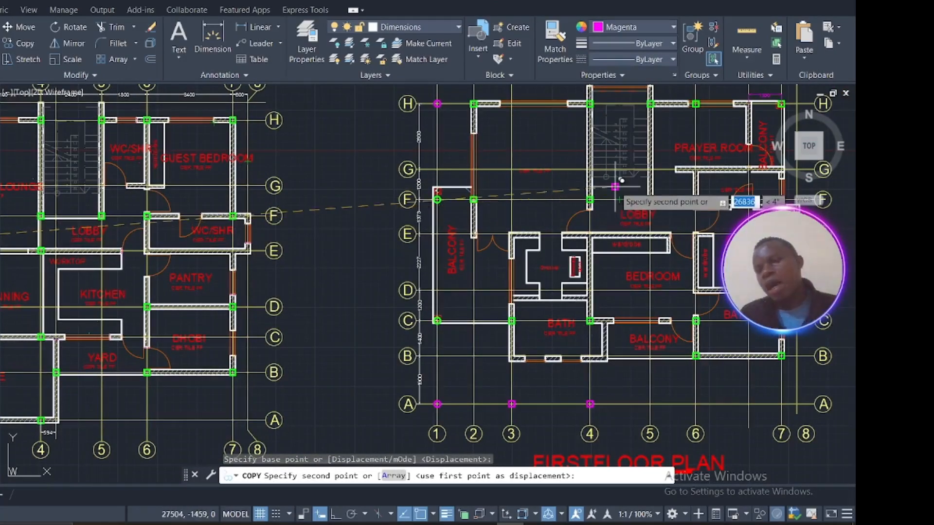
middle_click_drag(736, 189, 574, 204)
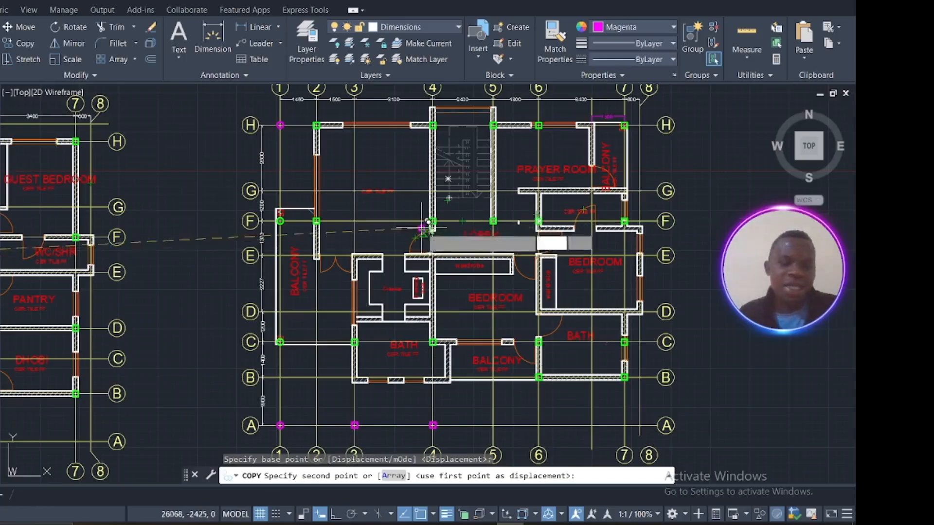
key("Escape")
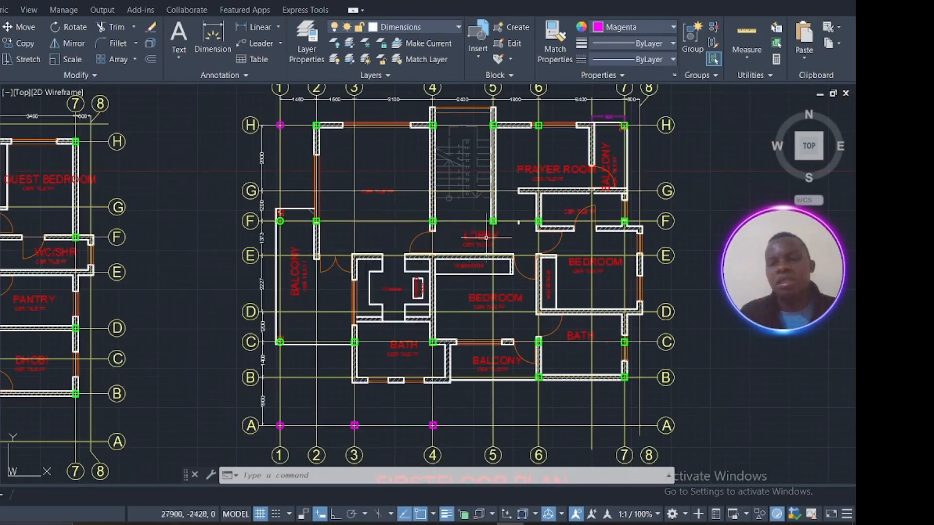
Step: Switch to ProtaStructure and review the storey 1 plan of the structural model
scroll(496, 262, "down", 4)
middle_click_drag(497, 261, 403, 262)
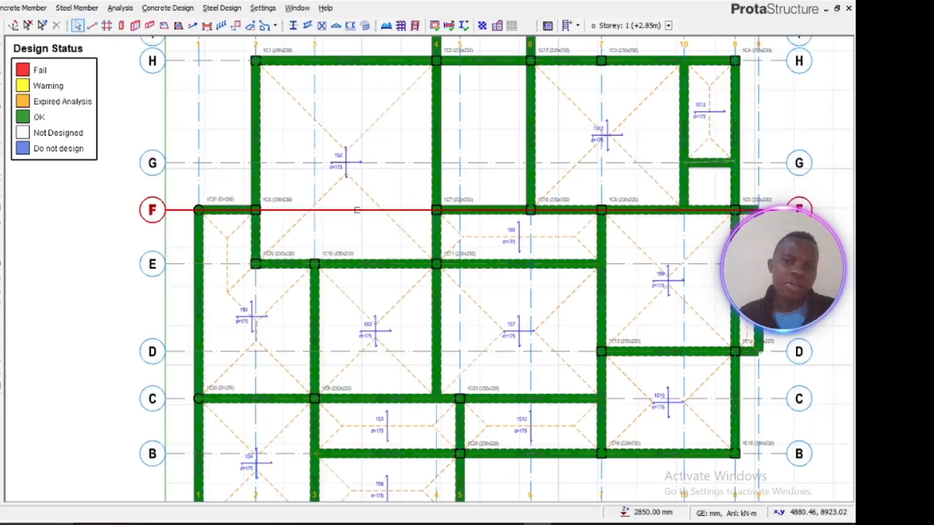
scroll(354, 210, "up", 1)
scroll(356, 210, "down", 2)
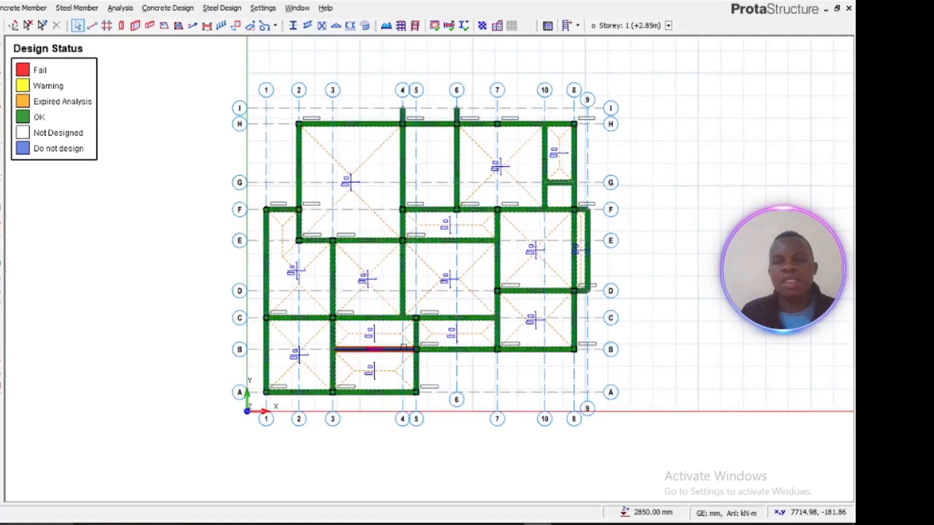
scroll(405, 348, "up", 2)
scroll(406, 340, "down", 2)
middle_click_drag(409, 332, 381, 360)
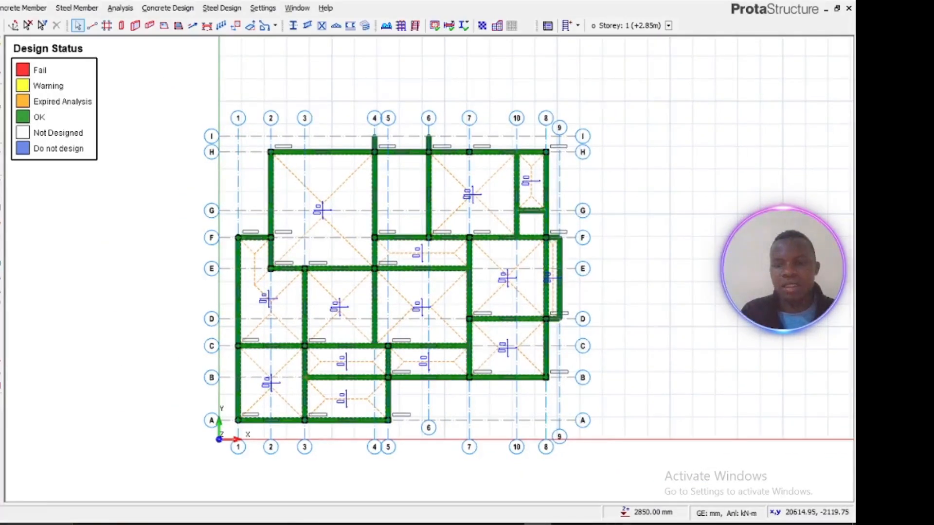
Step: Stop presenting the screen in the Google Meet call
left_click(618, 524)
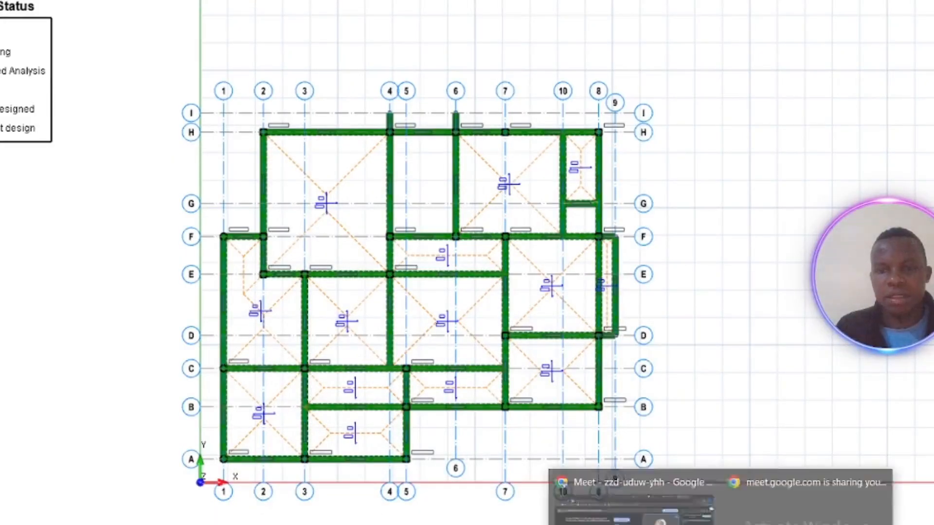
left_click(657, 504)
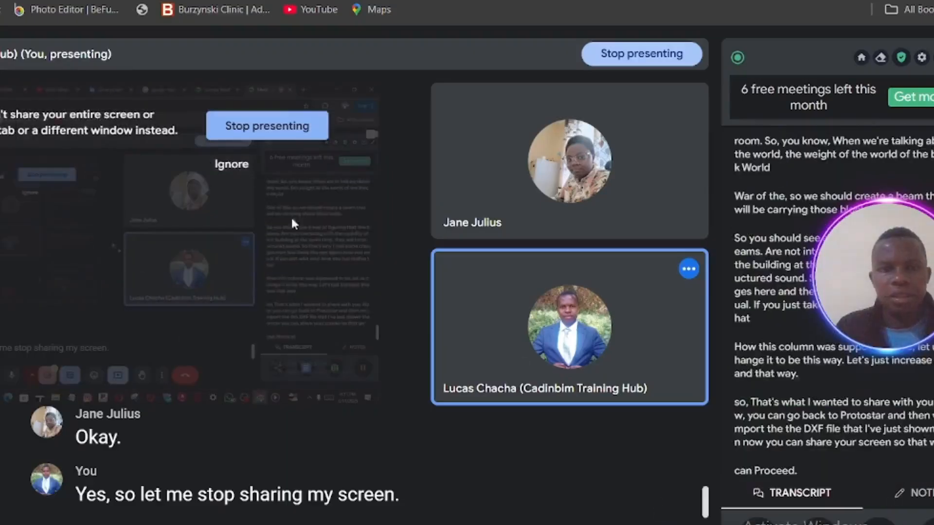
left_click(241, 126)
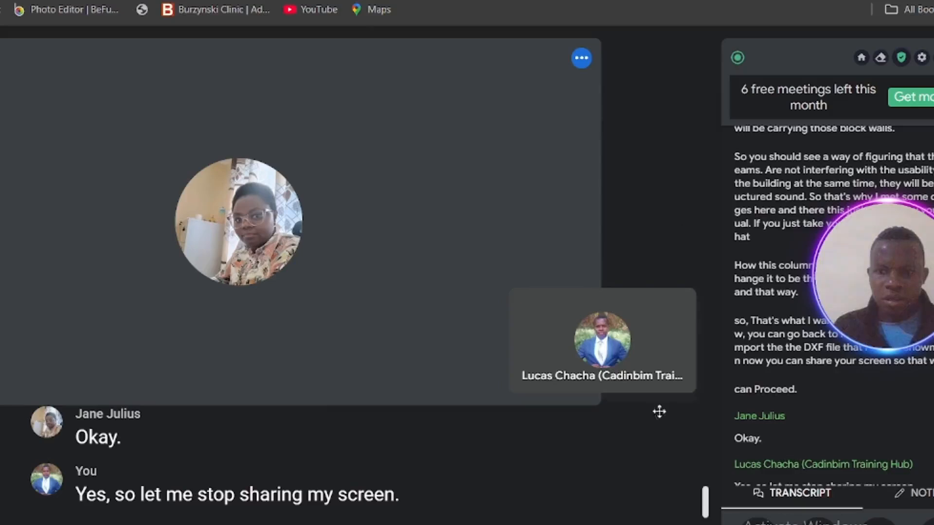
Step: Put the meeting in full screen and set its layout to Sidebar
left_click(638, 341)
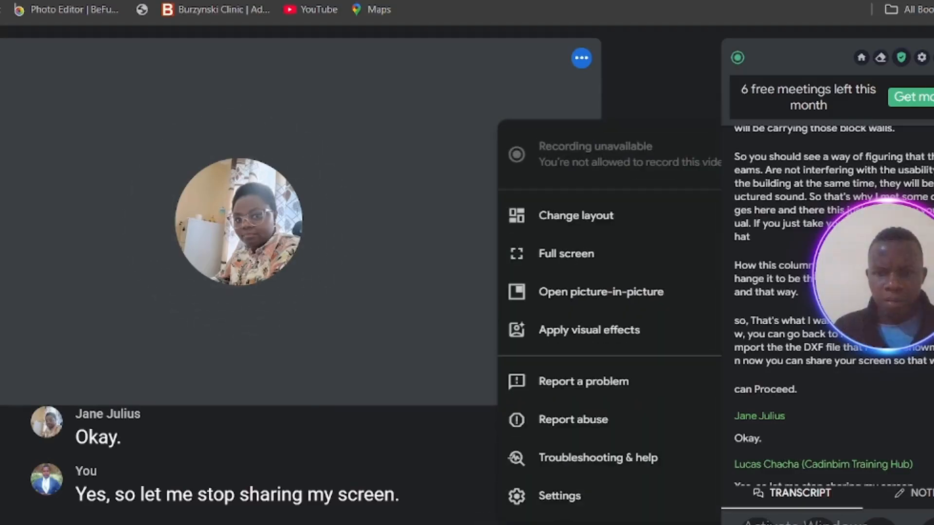
left_click(580, 256)
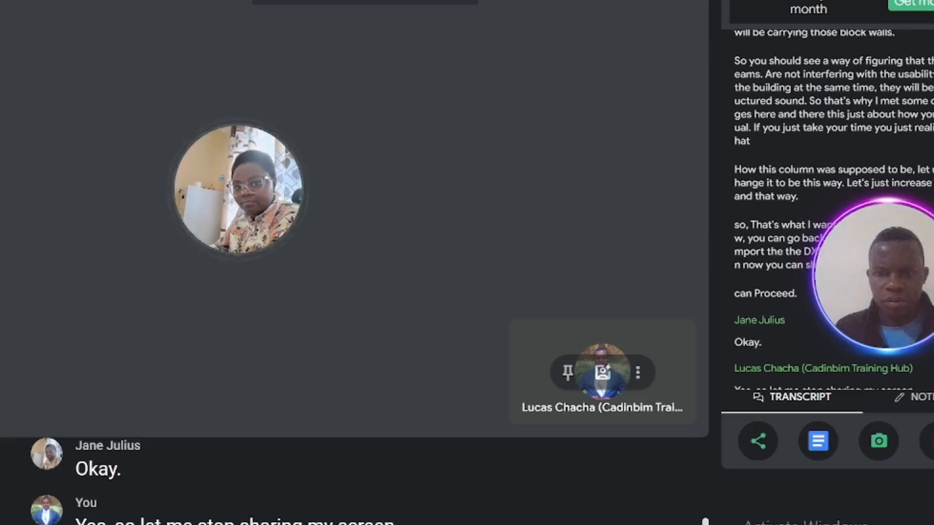
left_click(638, 372)
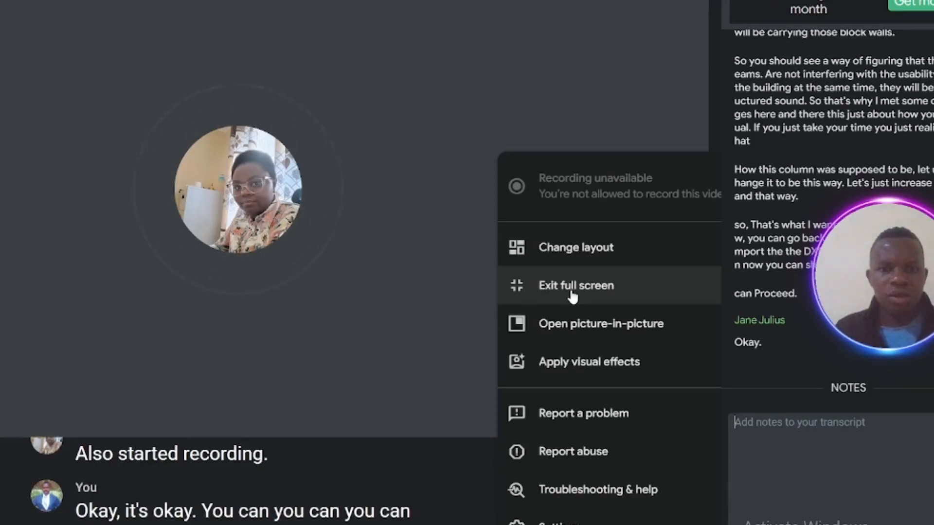
left_click(567, 249)
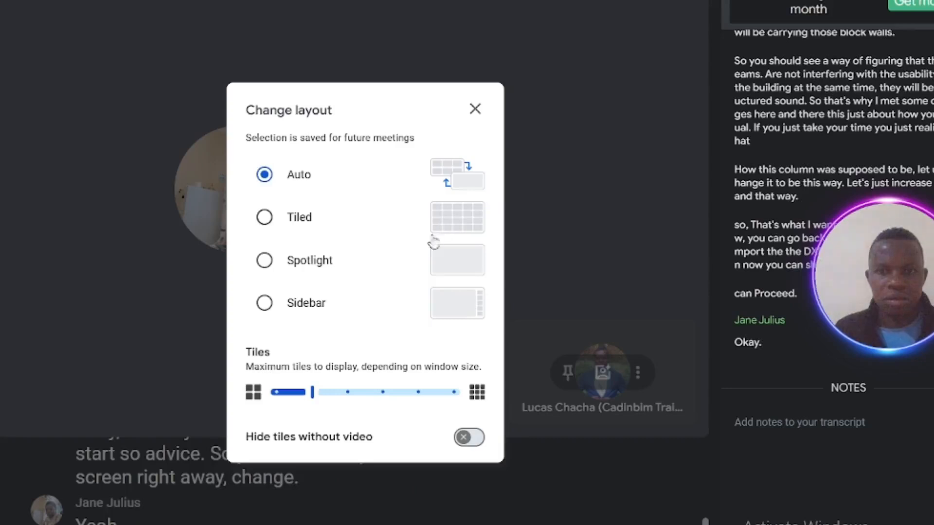
left_click(265, 260)
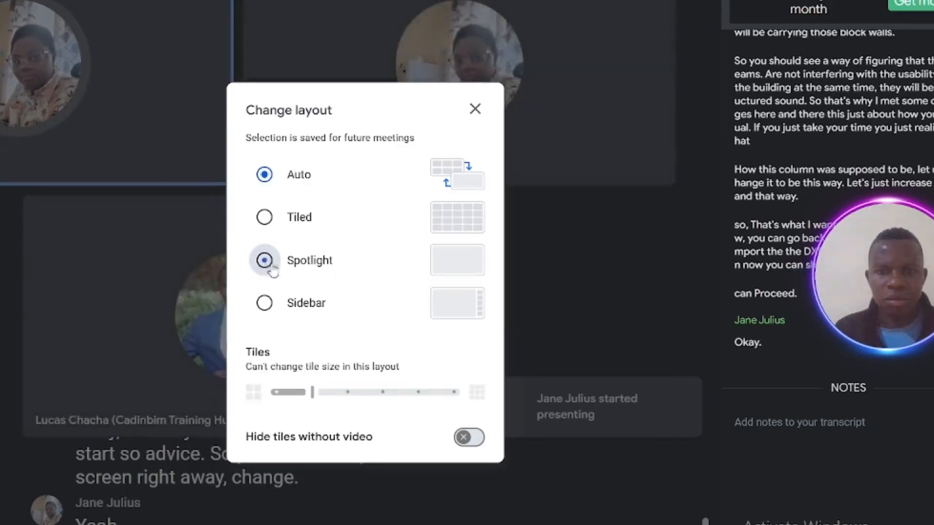
left_click(265, 302)
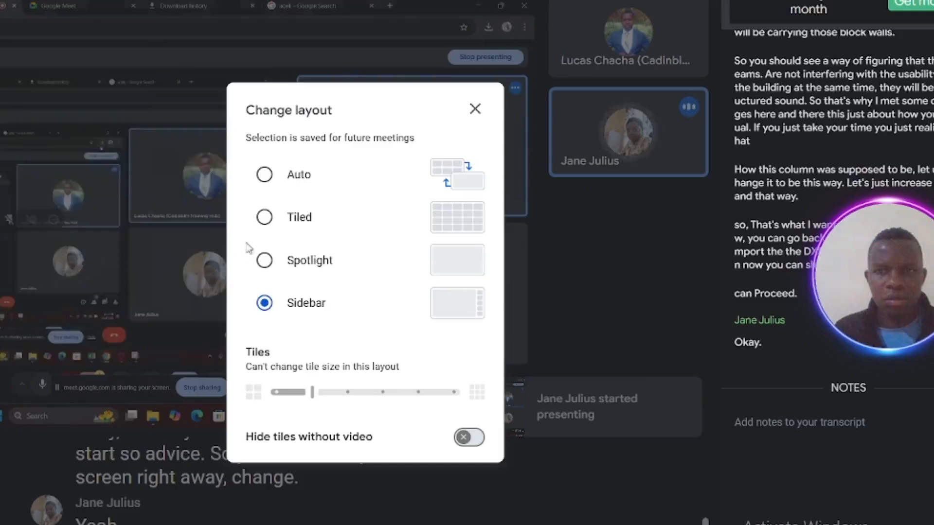
left_click(194, 343)
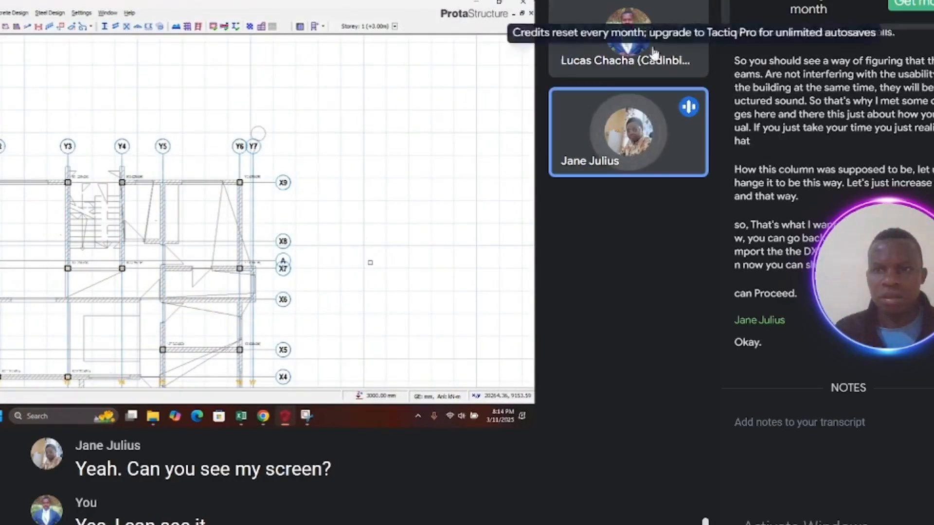
Step: Exit full screen in the meeting
scroll(115, 154, "down", 4)
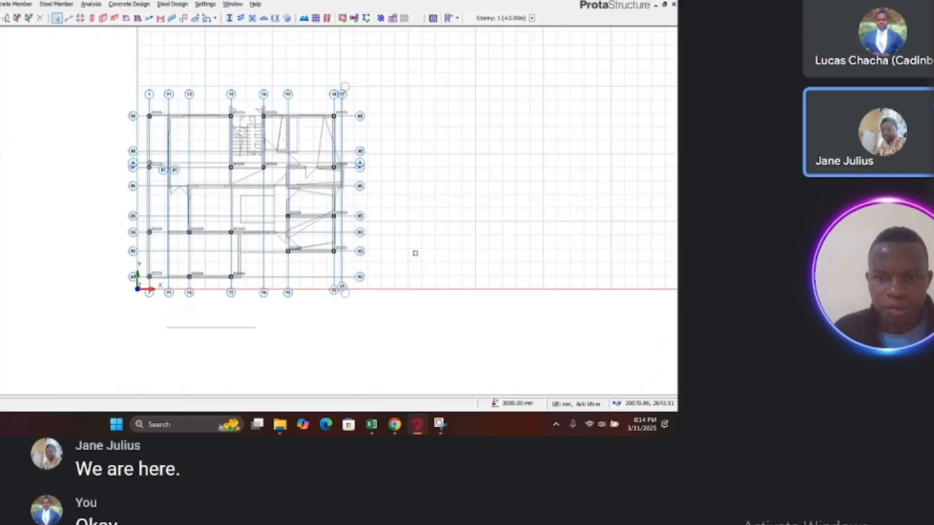
left_click(535, 524)
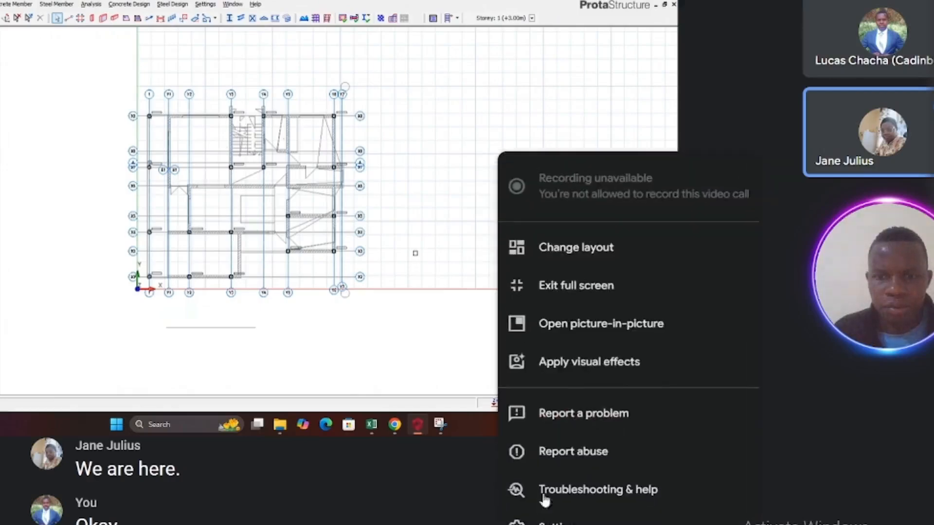
left_click(586, 287)
Step: Reset the zoom on the shared screen and set the meeting layout to Spotlight
mouse_move(512, 324)
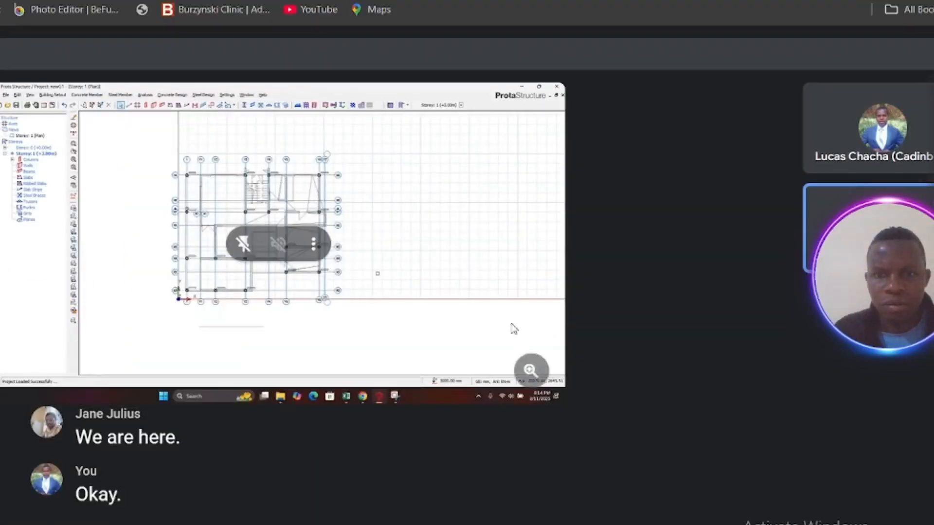
left_click(529, 372)
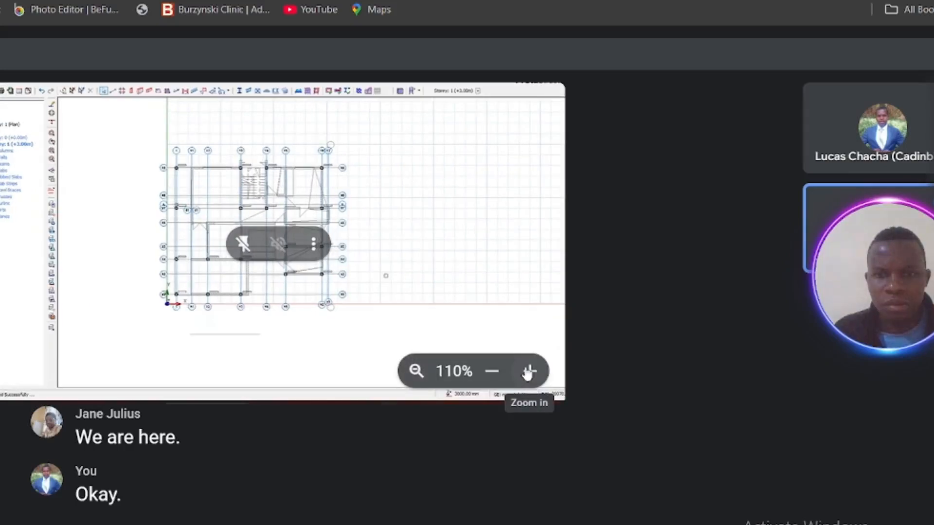
left_click(492, 372)
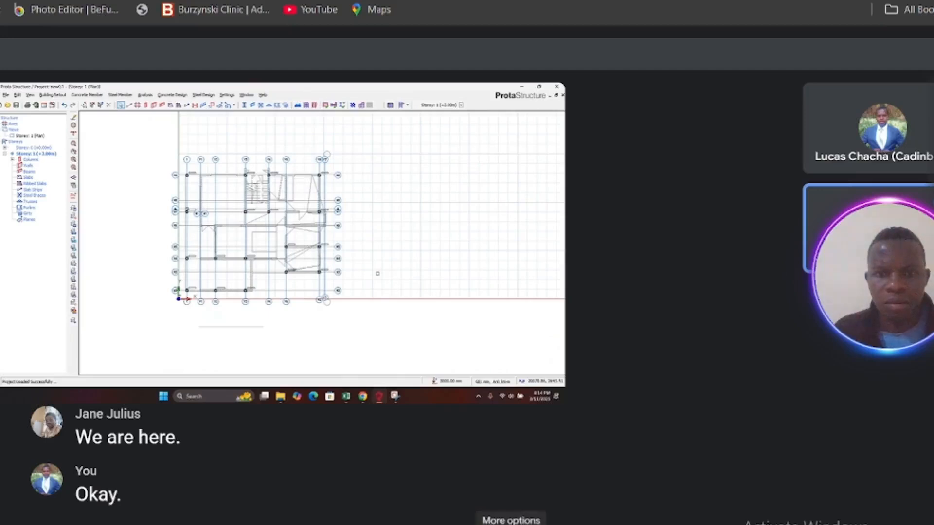
left_click(514, 523)
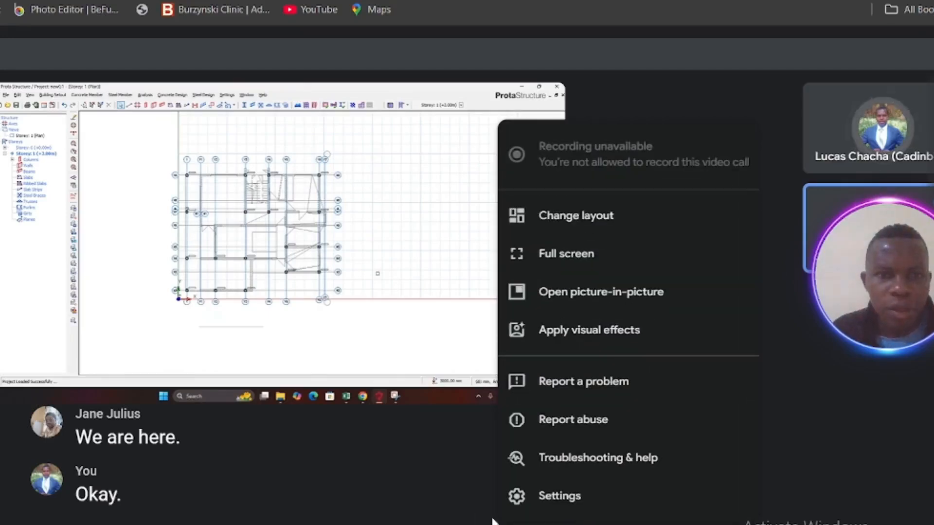
left_click(545, 220)
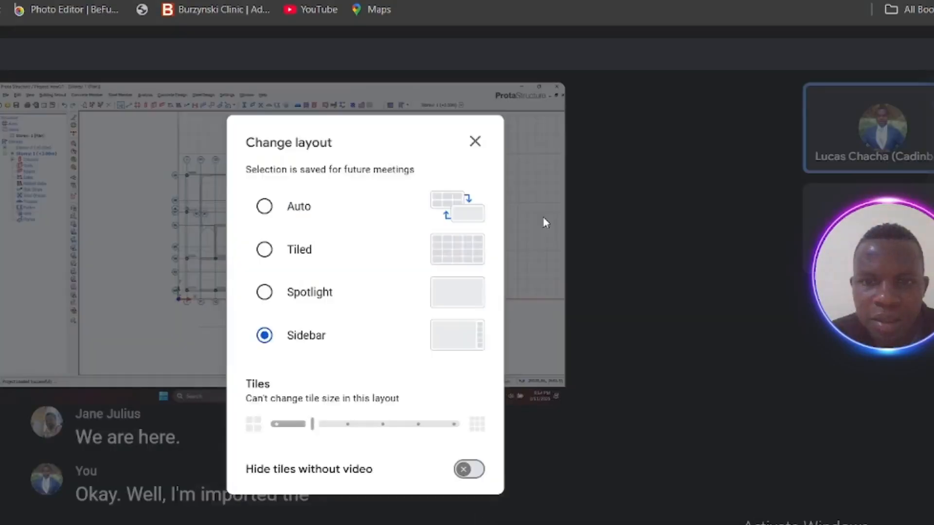
left_click(278, 292)
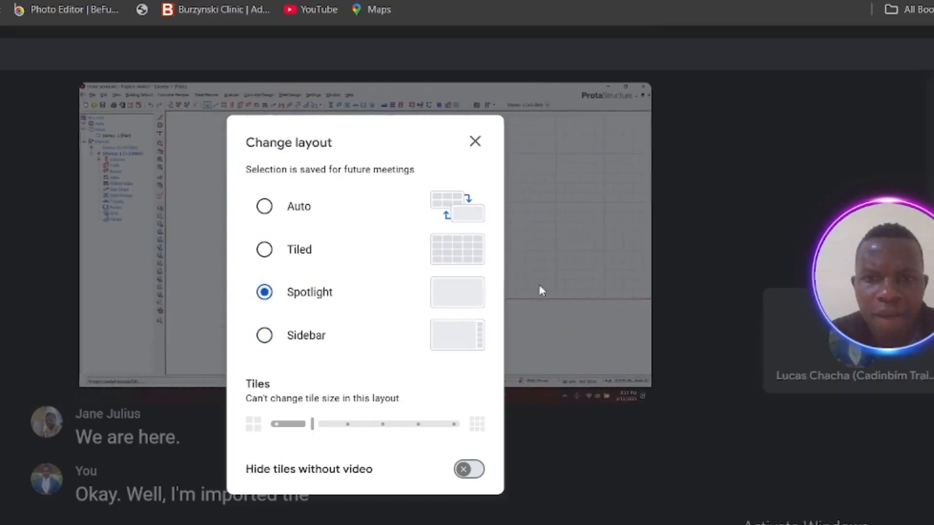
left_click(556, 280)
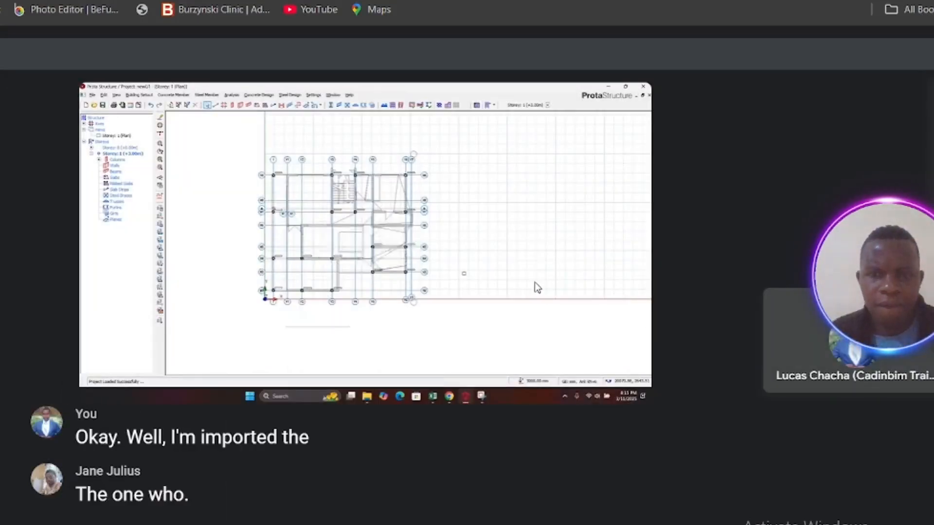
Step: Switch the browser to full screen to follow the participant's shared ProtaStructure model
mouse_move(535, 283)
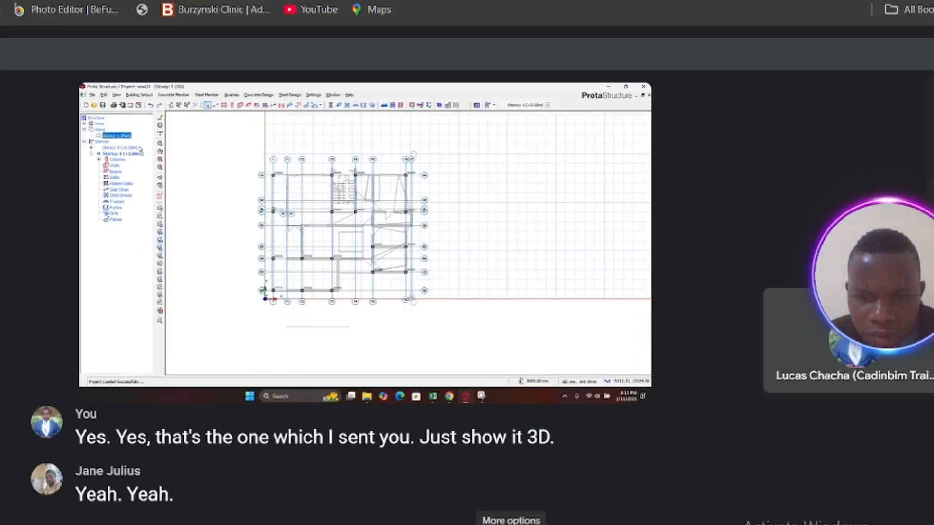
key("F11")
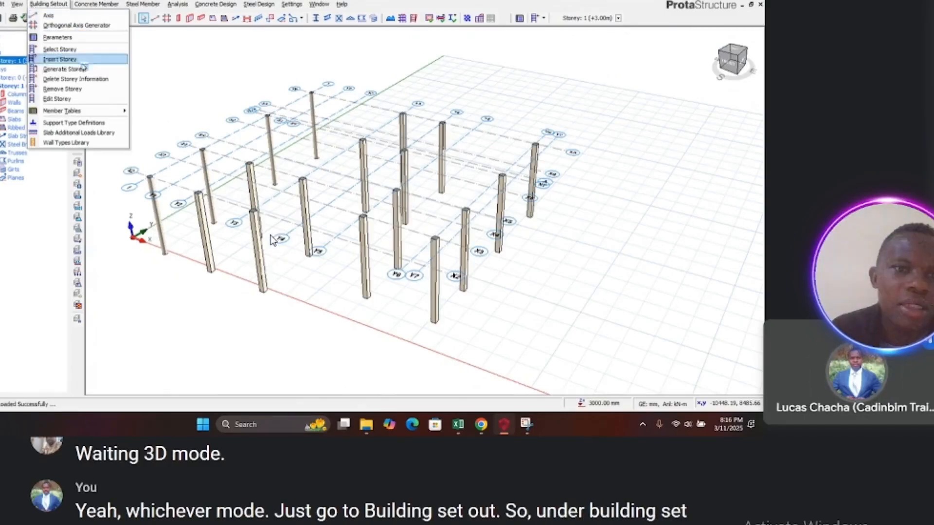
left_click(64, 61)
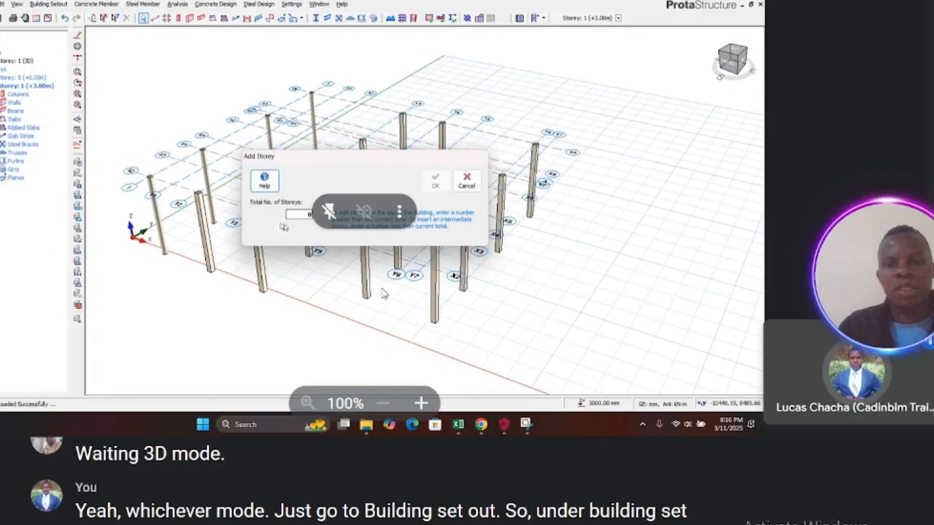
left_click(309, 215)
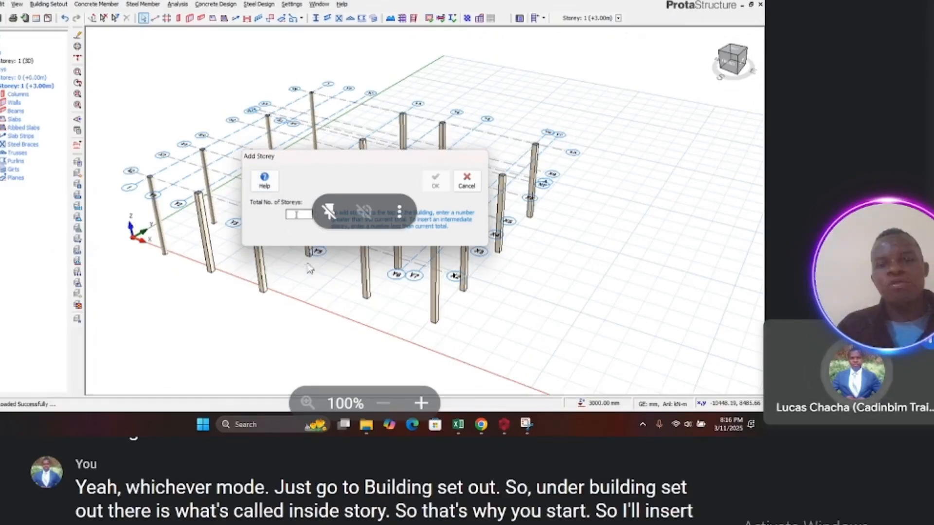
Step: Set the total number of storeys to 3 in the Add Storey dialog and confirm
type("3")
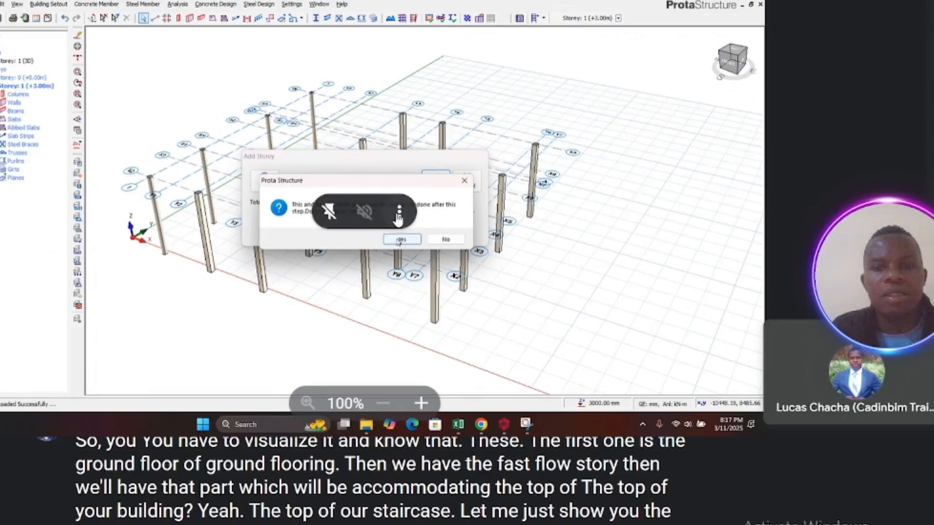
left_click(399, 215)
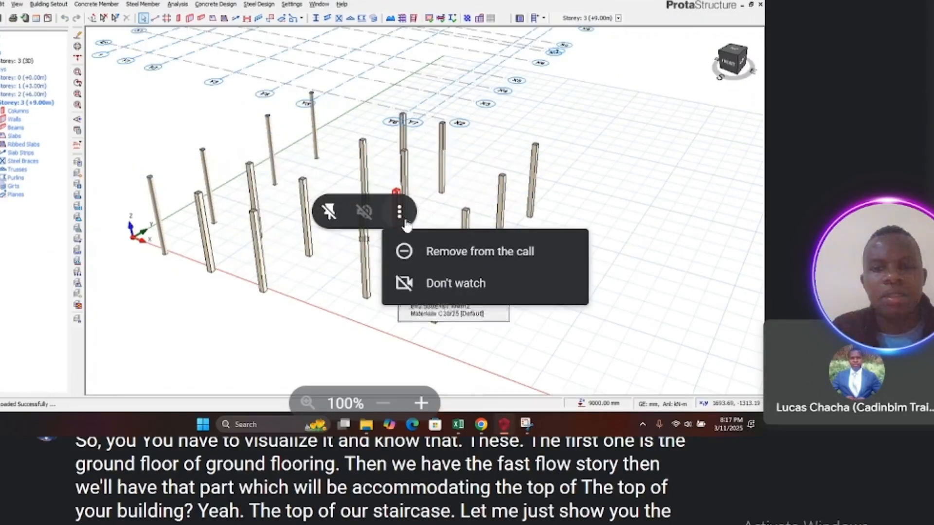
left_click(442, 292)
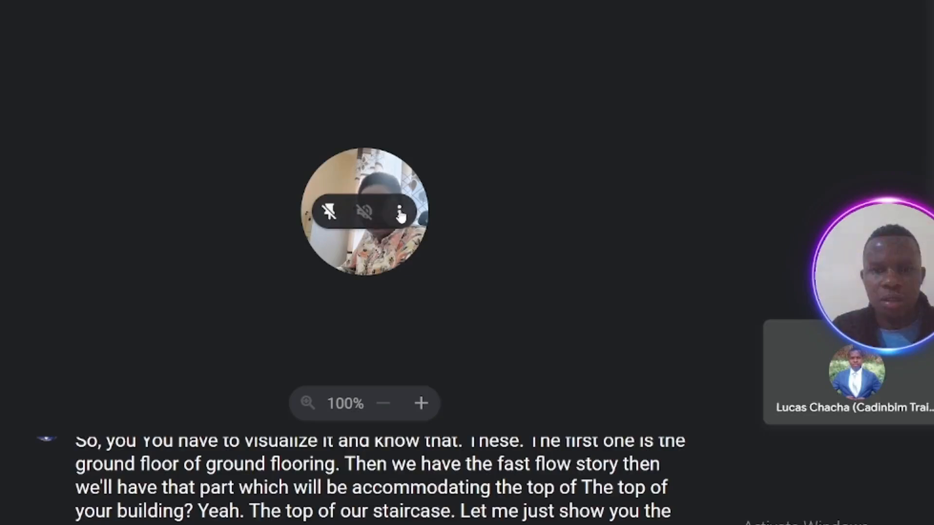
left_click(398, 211)
left_click(437, 283)
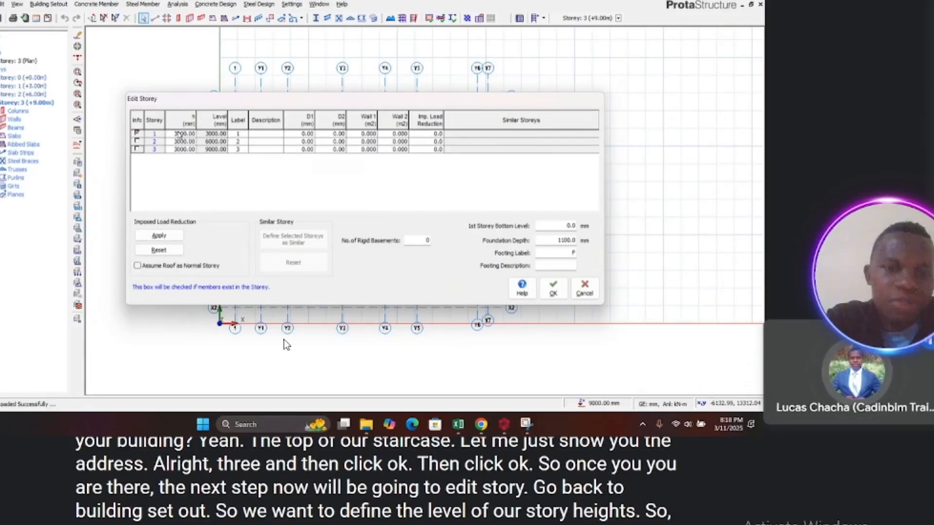
Step: Set the heights of storeys 1 and 2 to 2850 mm and storey 3 to 2200 mm in Edit Storey
left_click(183, 134)
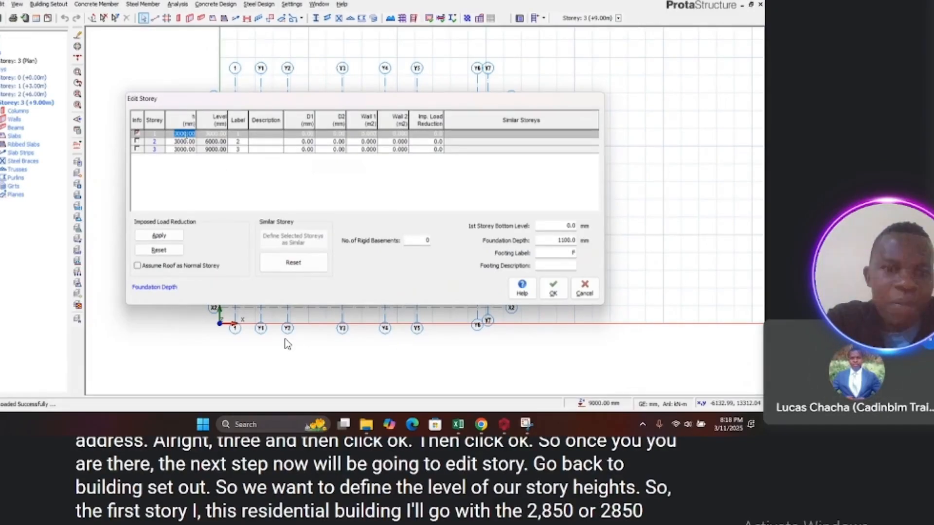
key("BackSpace")
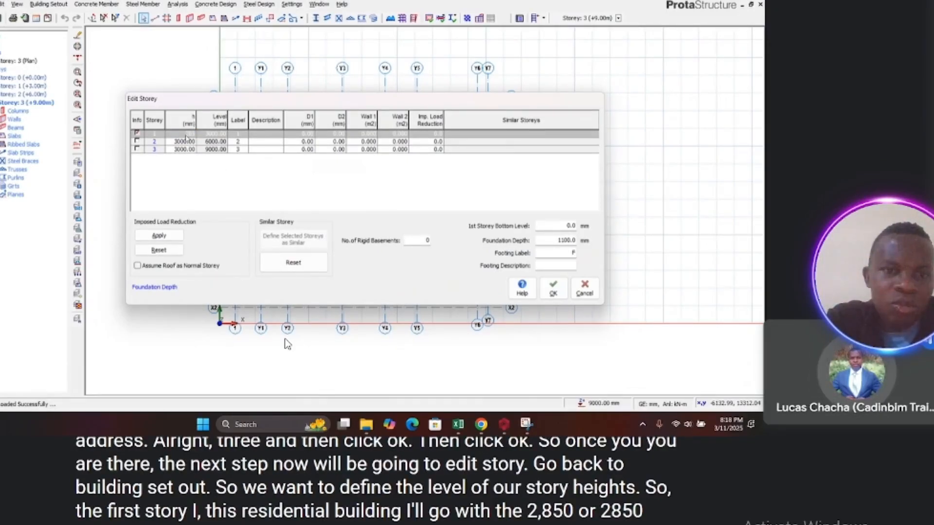
type("2850")
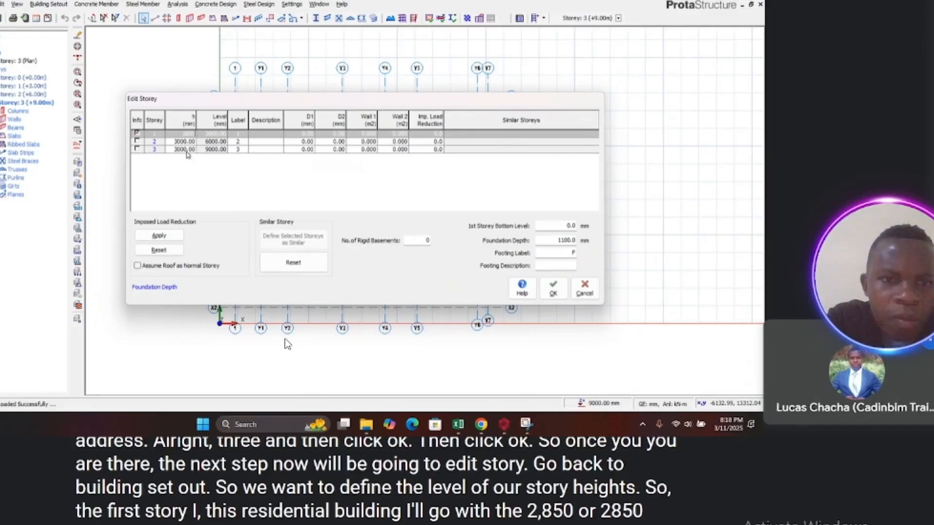
key("Return")
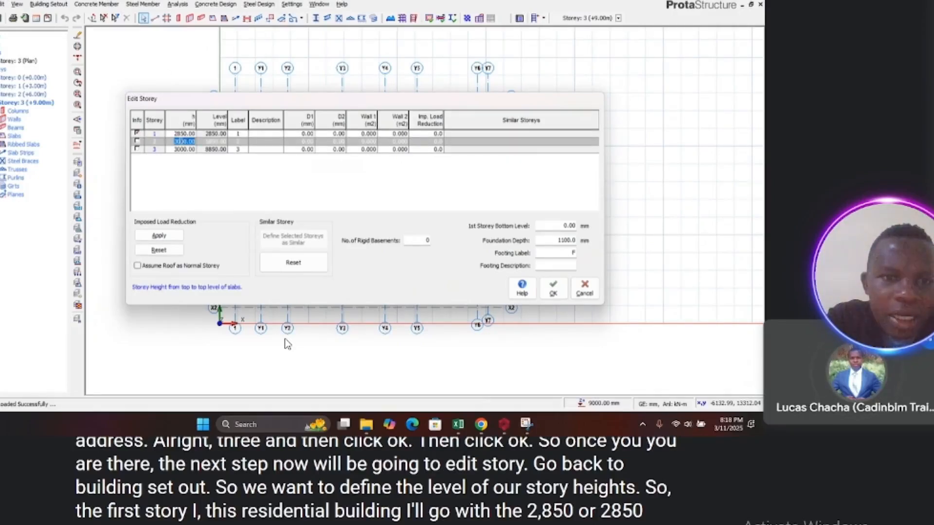
type("2850")
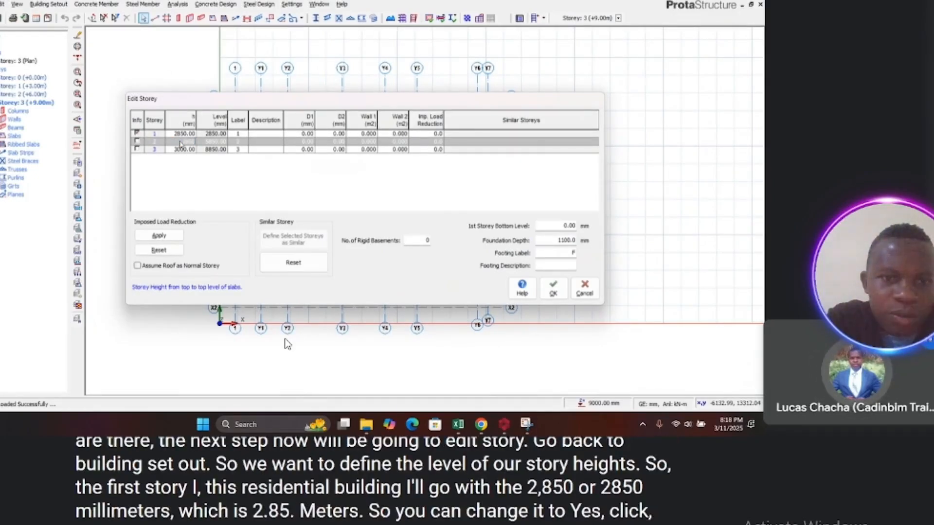
key("Return")
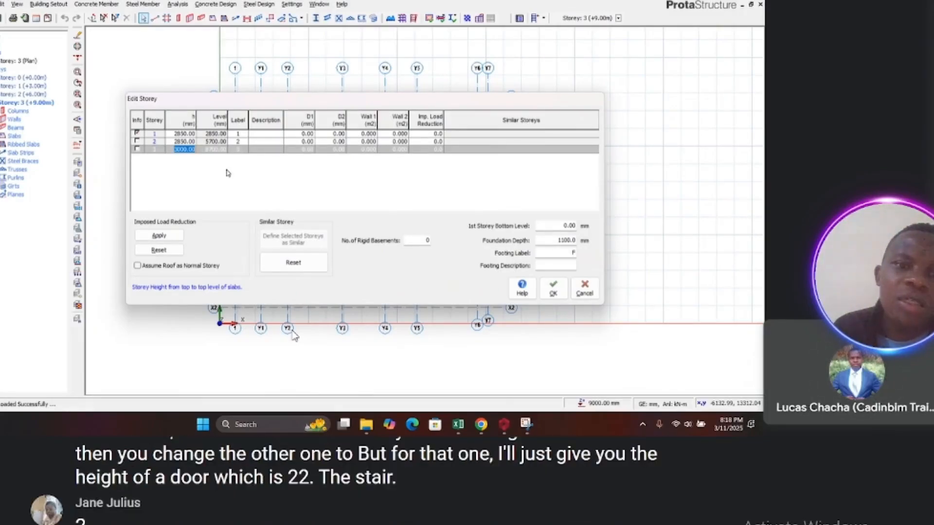
key("BackSpace")
type("22")
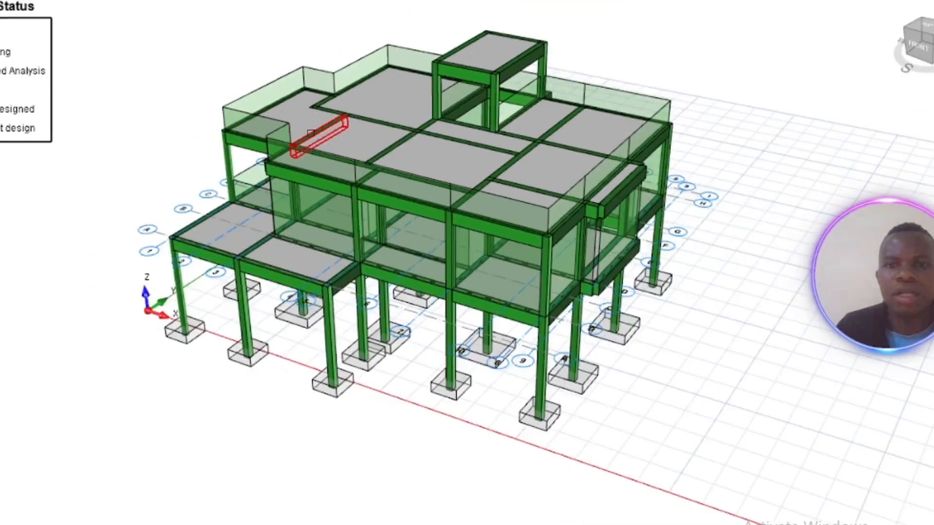
Step: Capture a snip of the 3D building model with the Snipping Tool
middle_click_drag(372, 143, 334, 252)
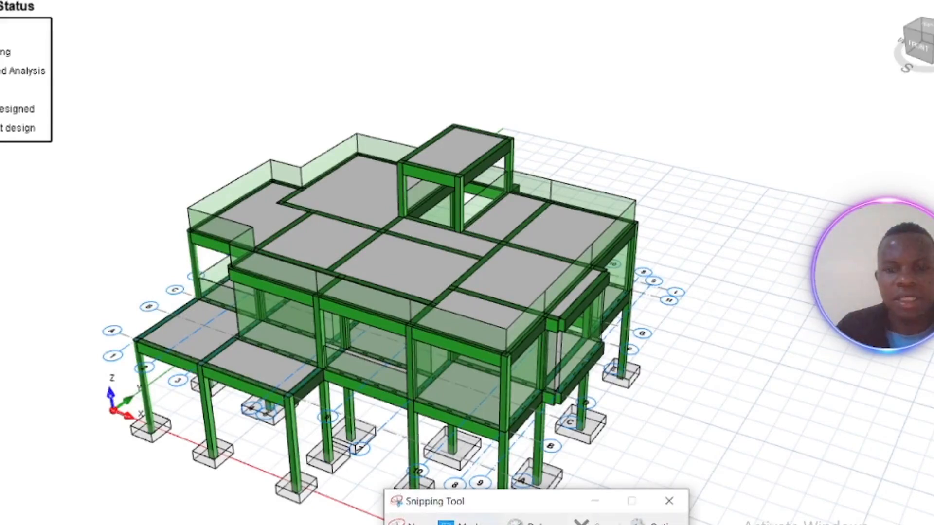
left_click(410, 524)
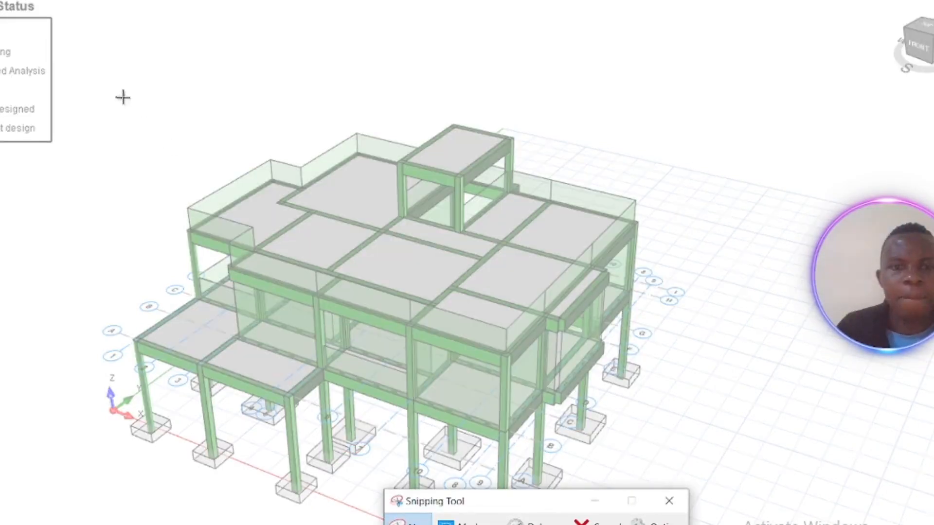
left_click_drag(100, 72, 706, 524)
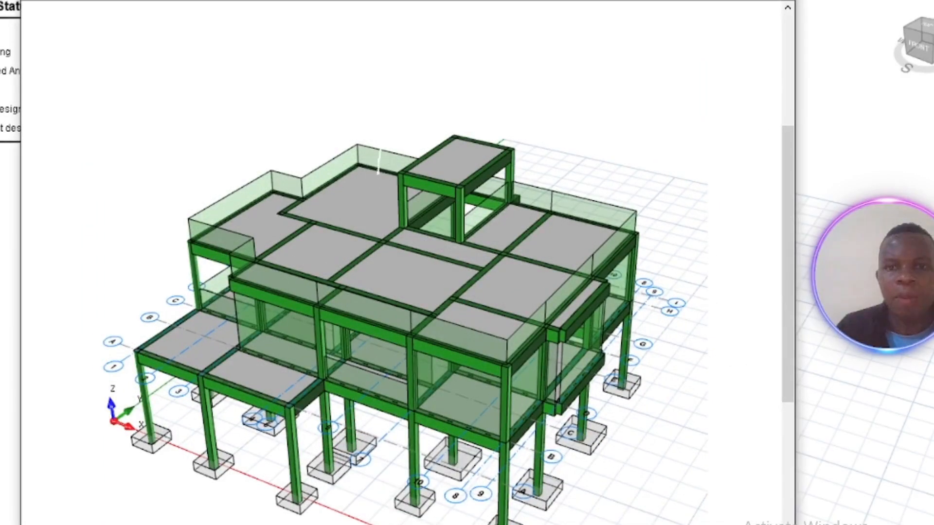
Step: Draw white freehand outlines around the stair tower and the side wall portions on the snip
mouse_move(377, 174)
left_mouse_down()
mouse_move(467, 223)
mouse_move(516, 190)
mouse_move(503, 145)
left_mouse_up()
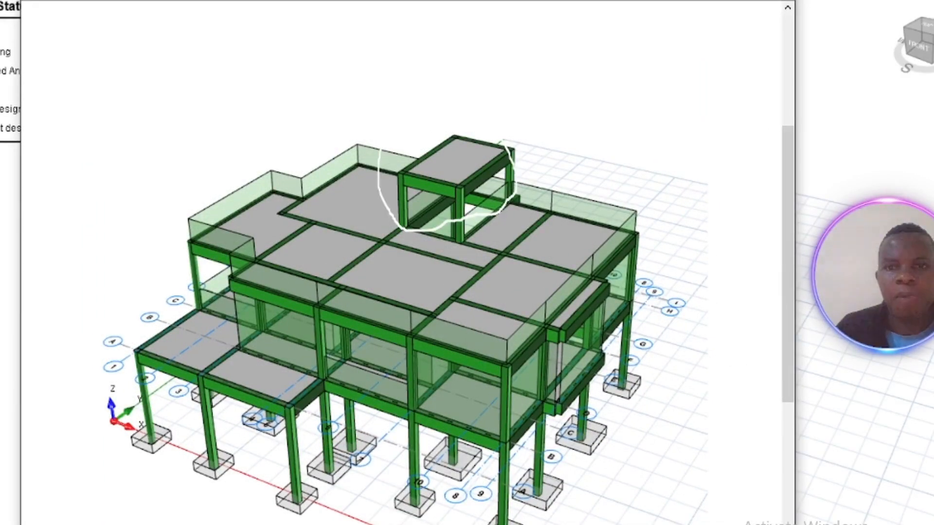
mouse_move(536, 198)
left_mouse_down()
mouse_move(591, 306)
mouse_move(604, 232)
left_mouse_up()
mouse_move(632, 326)
left_mouse_down()
mouse_move(568, 351)
mouse_move(586, 413)
left_mouse_up()
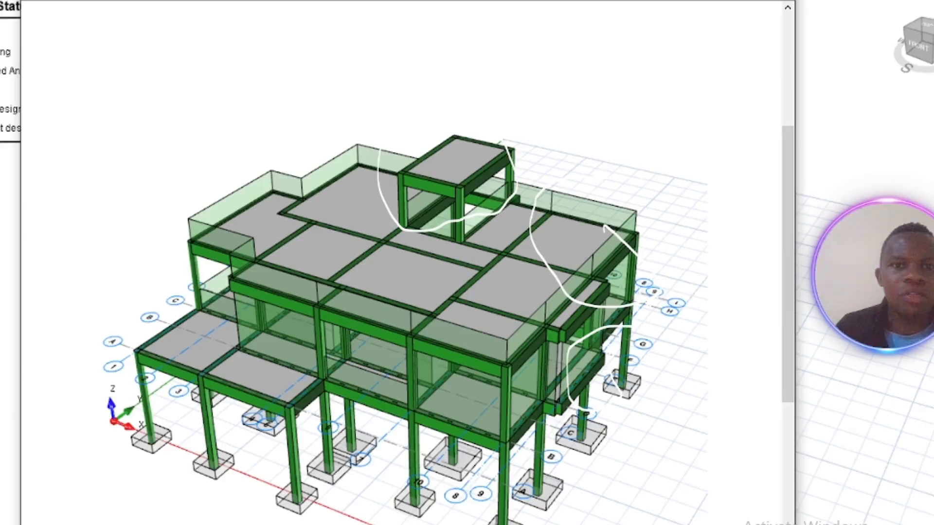
Step: Customize the snip pen colour to Fuchsia
left_click(344, 1)
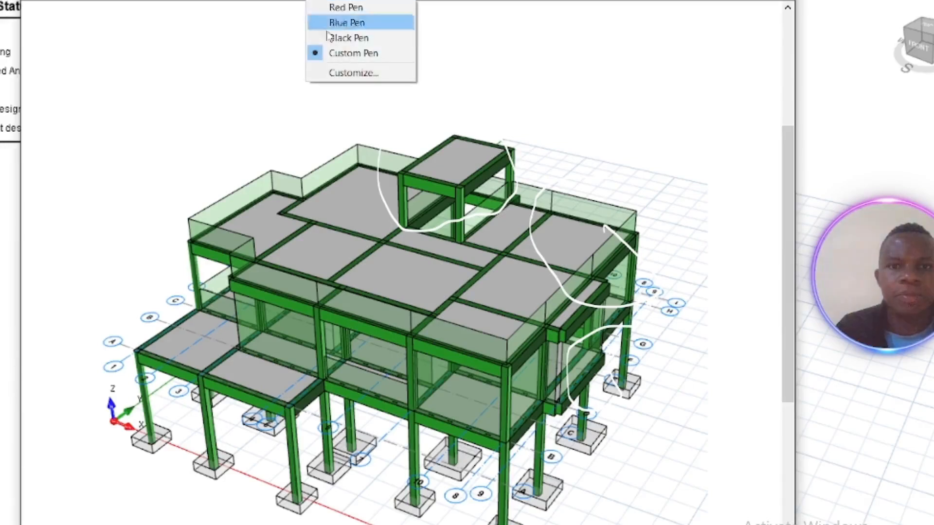
left_click(336, 72)
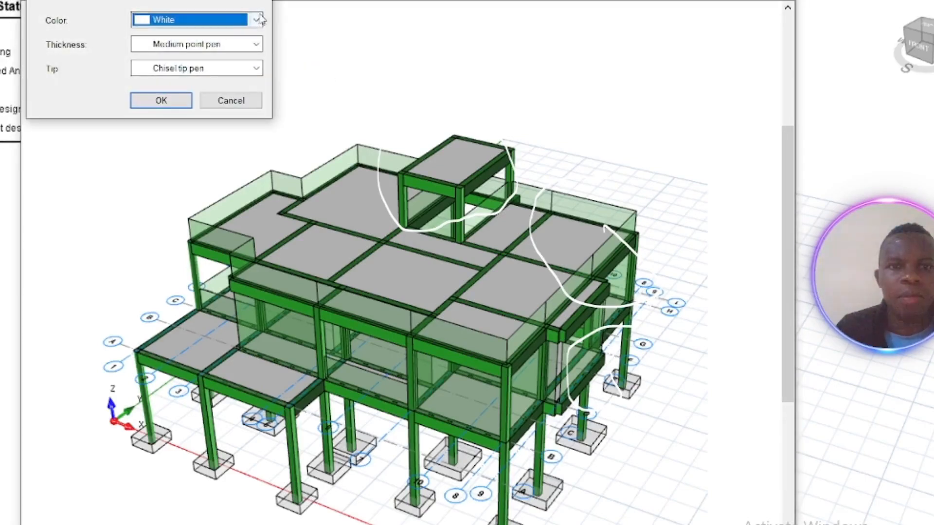
left_click(256, 20)
left_click(148, 203)
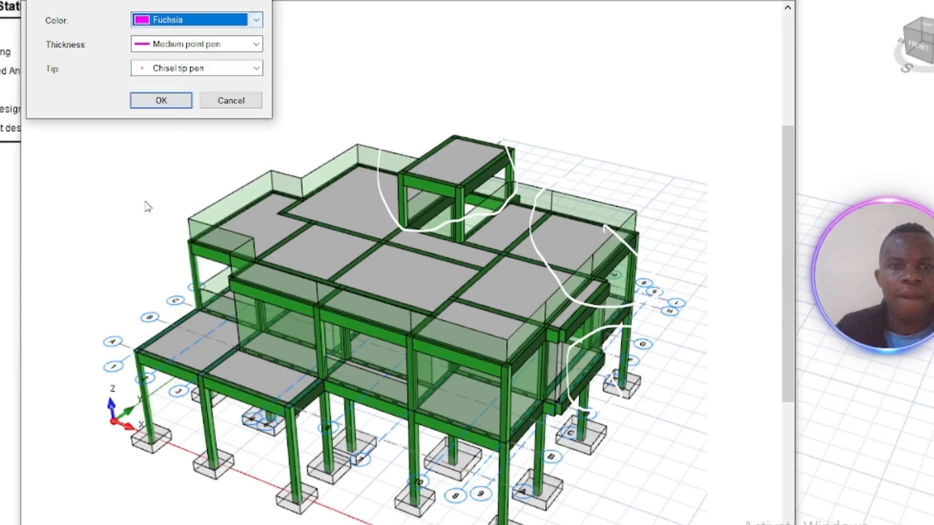
left_click(165, 104)
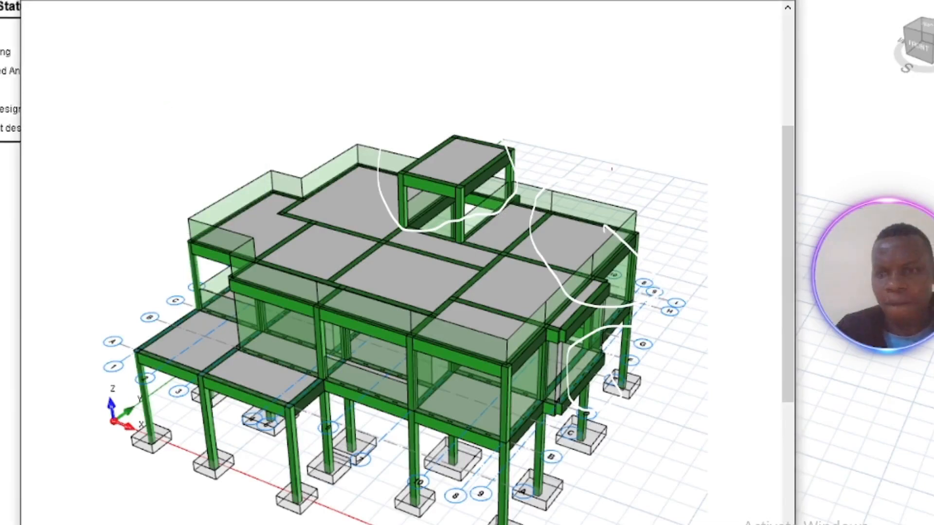
Step: Draw magenta storey level lines beside the model and label the storeys 1, 2 and 3
mouse_move(656, 112)
left_mouse_down()
mouse_move(665, 244)
mouse_move(662, 426)
mouse_move(652, 429)
left_mouse_up()
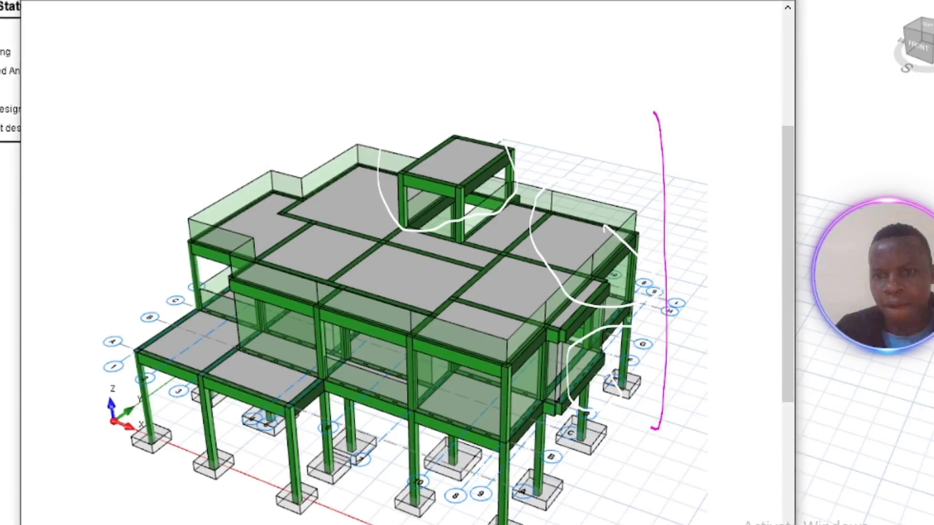
left_click_drag(631, 308, 699, 265)
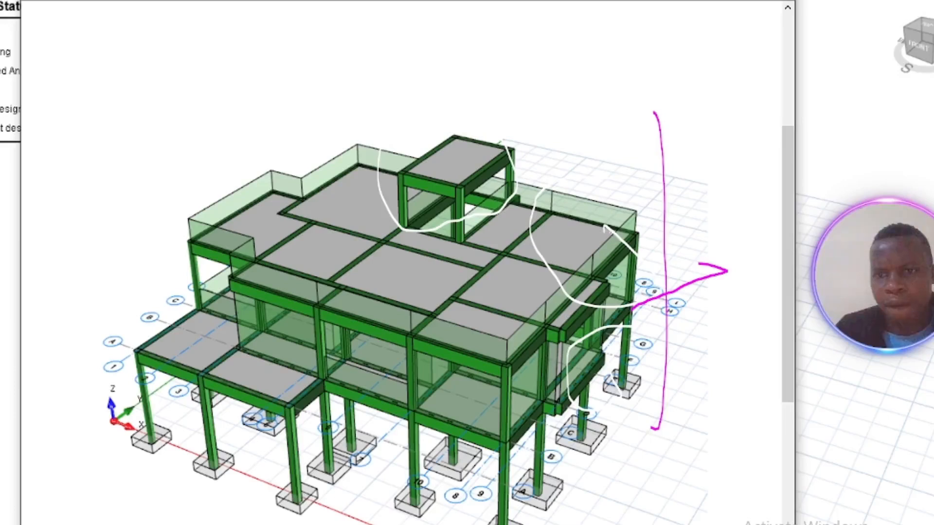
left_click_drag(629, 242, 699, 224)
left_click_drag(509, 151, 702, 141)
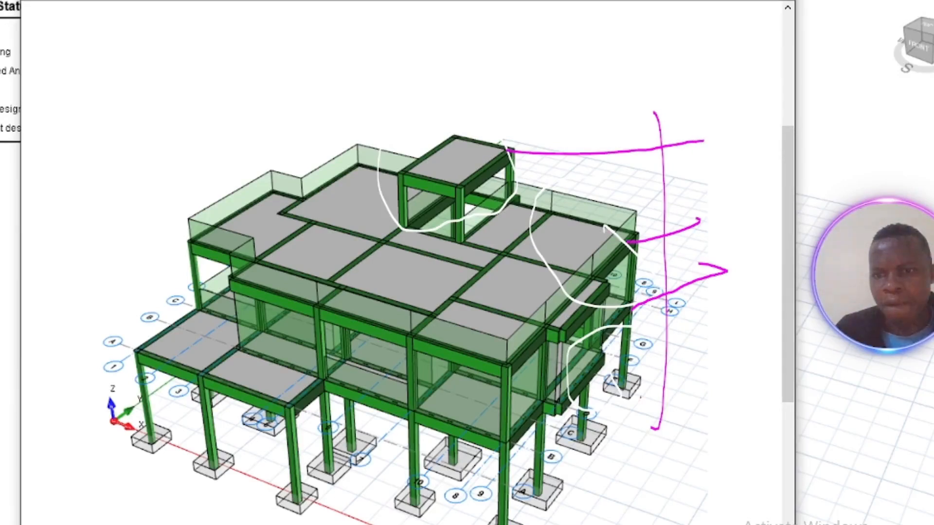
left_click_drag(615, 385, 723, 336)
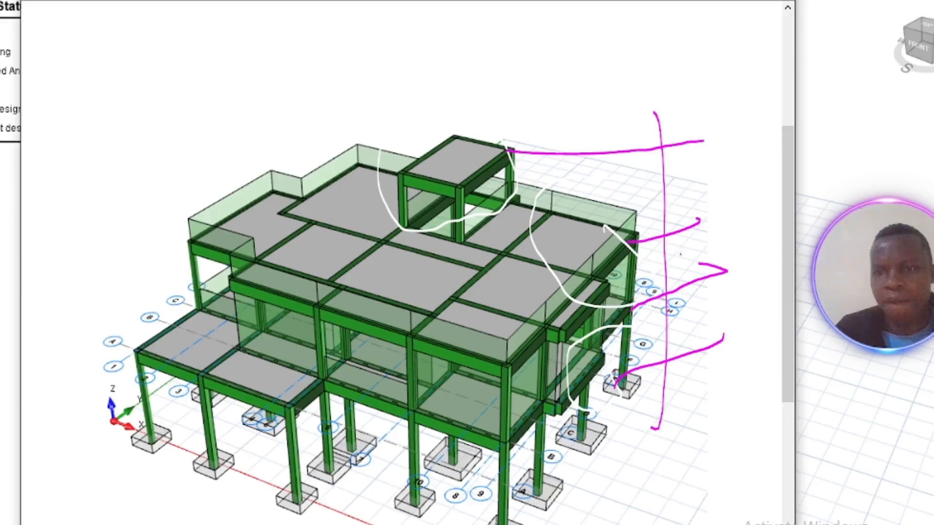
mouse_move(686, 305)
left_mouse_down()
mouse_move(702, 304)
mouse_move(694, 330)
left_mouse_up()
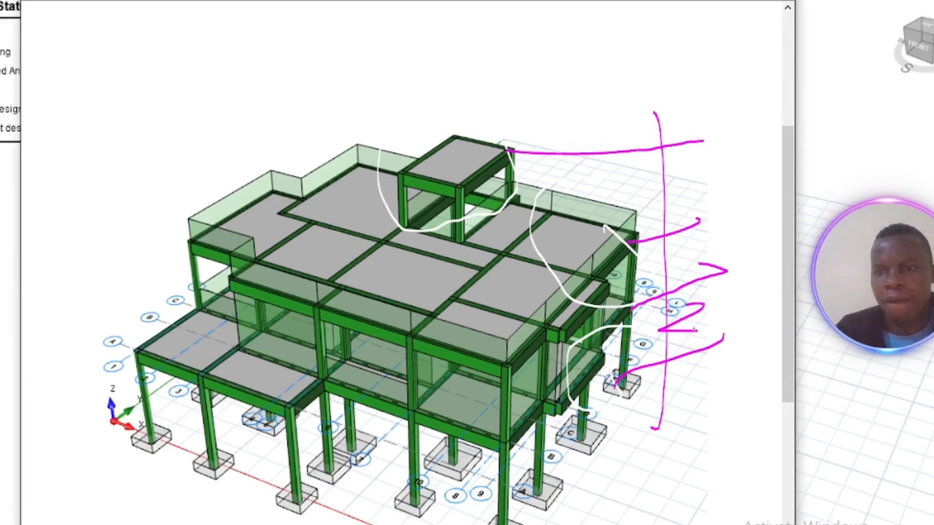
left_click_drag(708, 292, 713, 331)
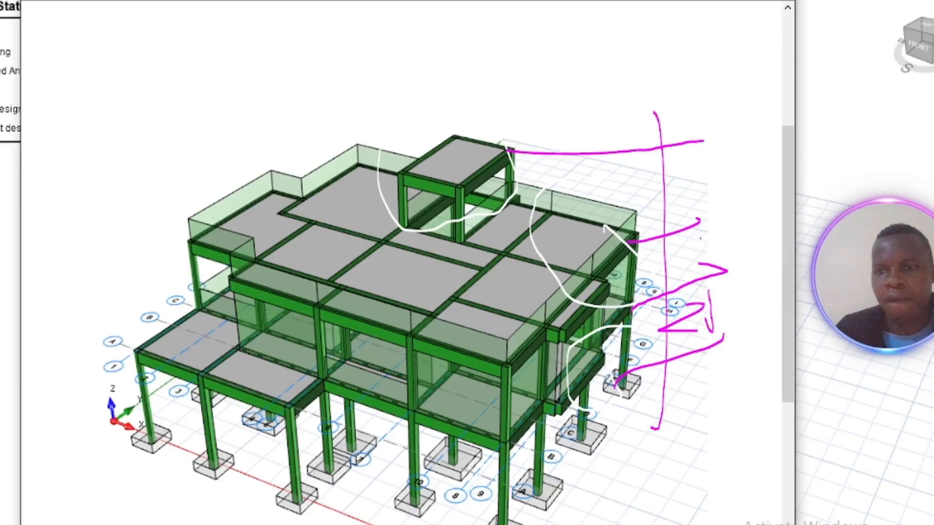
mouse_move(740, 238)
left_mouse_down()
mouse_move(701, 265)
mouse_move(740, 255)
left_mouse_up()
mouse_move(688, 164)
left_mouse_down()
mouse_move(700, 184)
mouse_move(685, 202)
left_mouse_up()
Step: Copy the annotated snip and send it as an image in the WhatsApp chat
right_click(686, 165)
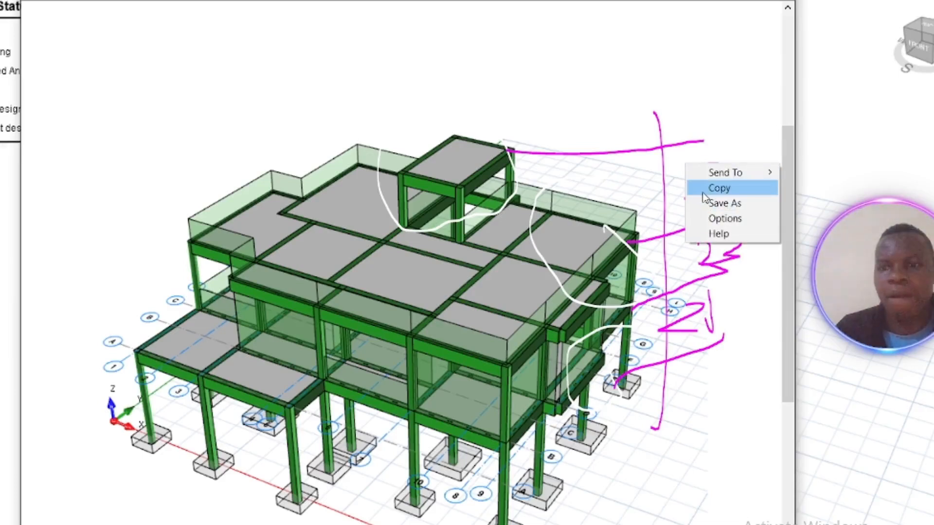
left_click(703, 192)
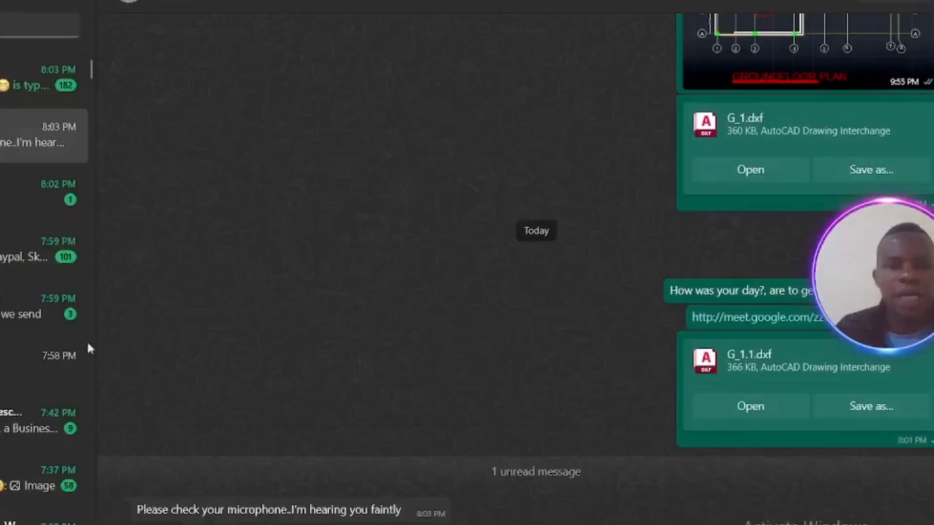
scroll(88, 348, "up", 5)
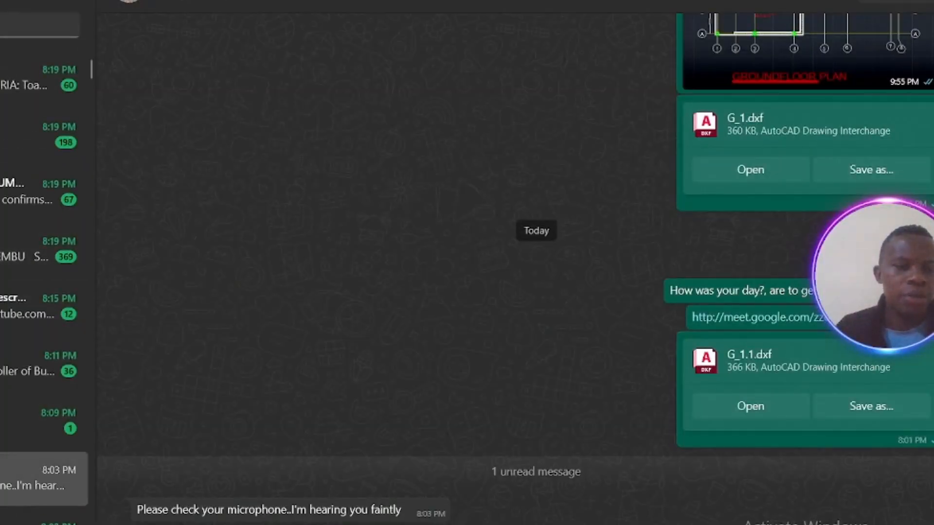
right_click(191, 524)
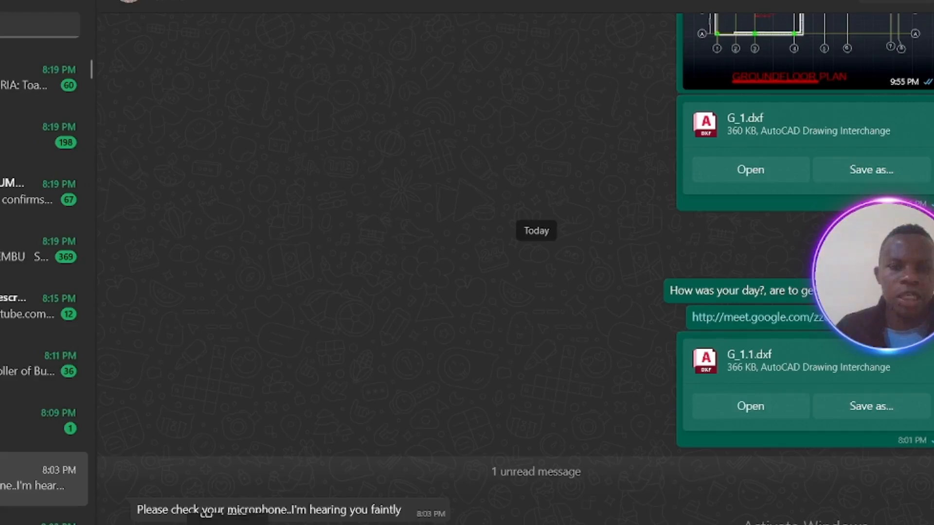
left_click(243, 510)
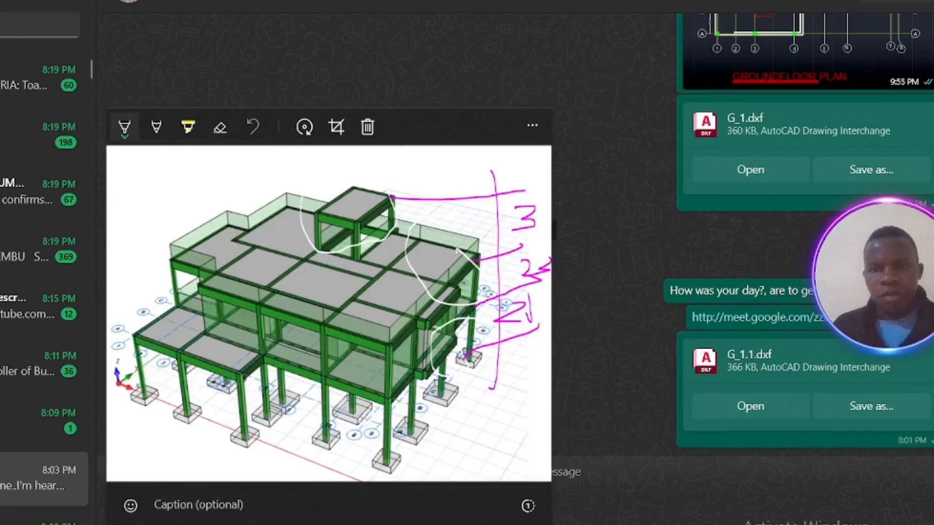
key("Escape")
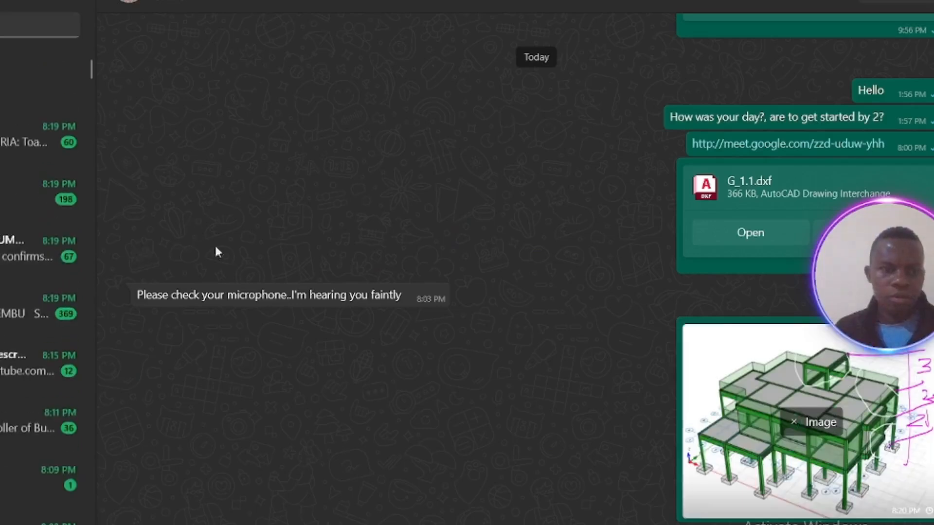
Step: Open the sent image in the chat to view it enlarged
left_click(780, 392)
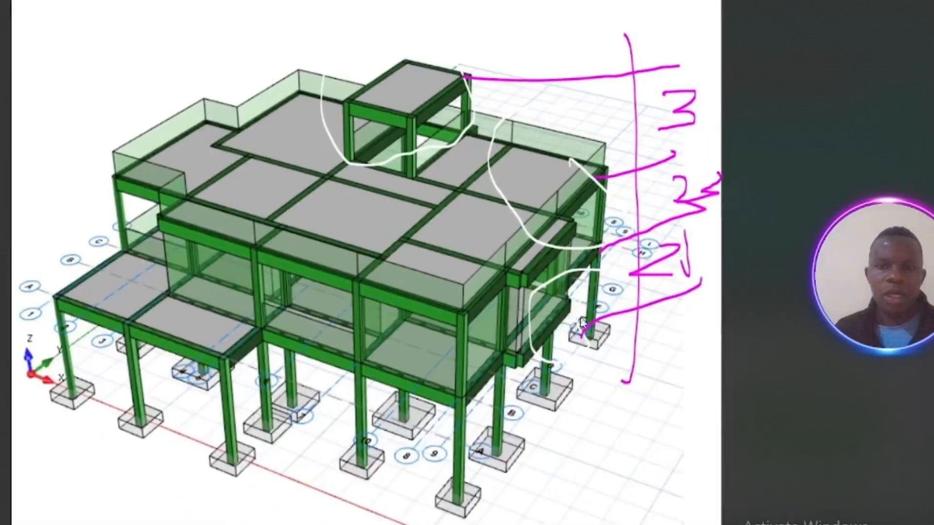
scroll(430, 249, "up", 1)
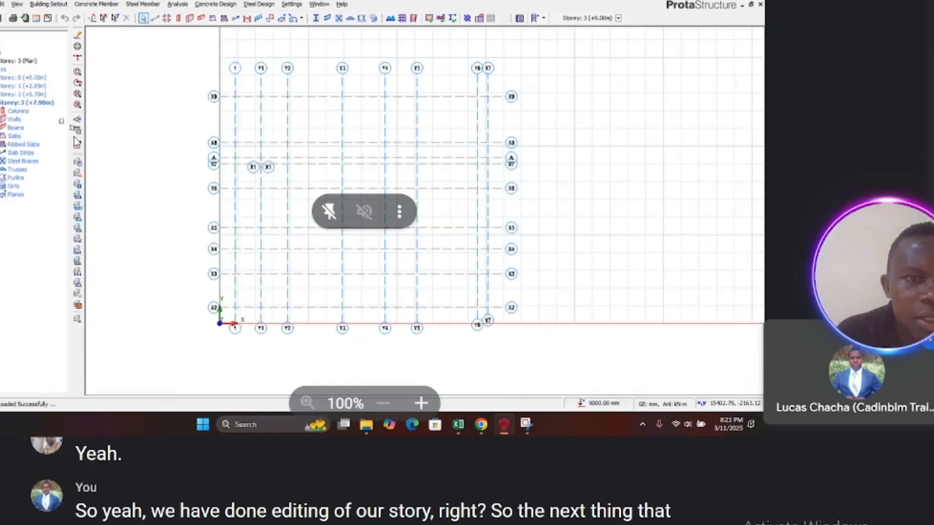
Step: Select Storey 1 in the ProtaStructure building tree
left_click(30, 86)
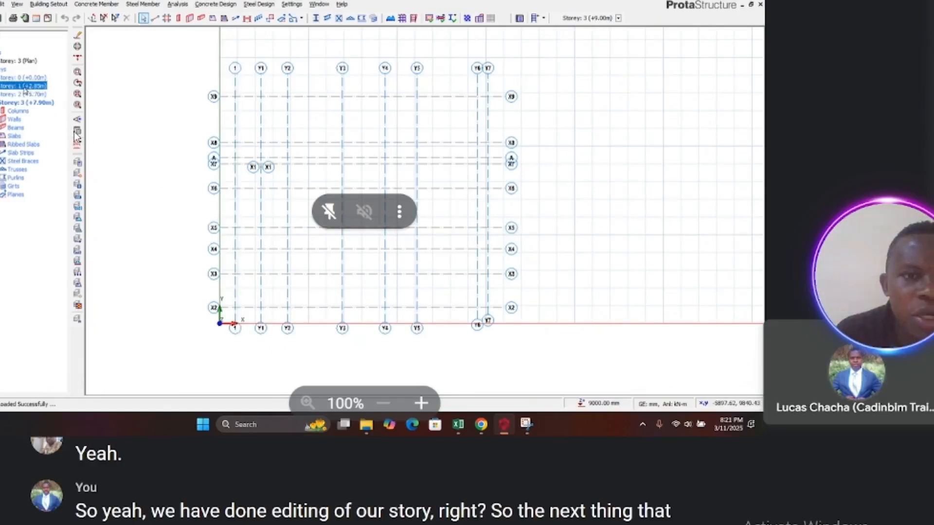
Step: Open the Storey 1 plan view of the model
double_click(14, 86)
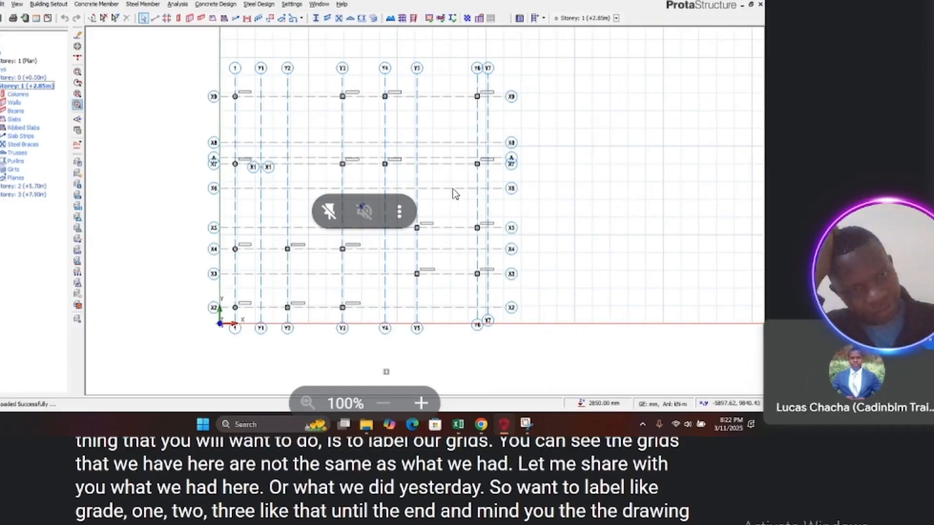
Step: Browse the Downloads folder on the New Volume (D:) drive for the drawing files
left_click(367, 425)
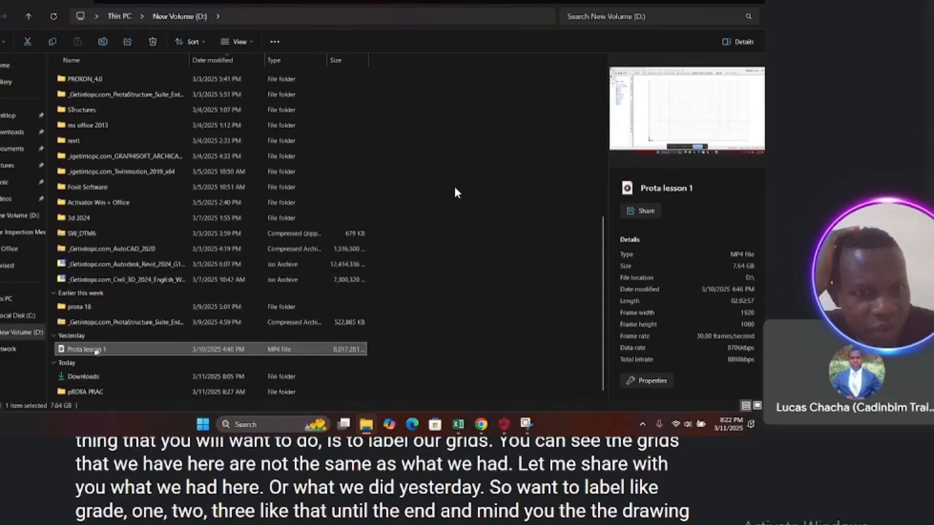
left_click(91, 377)
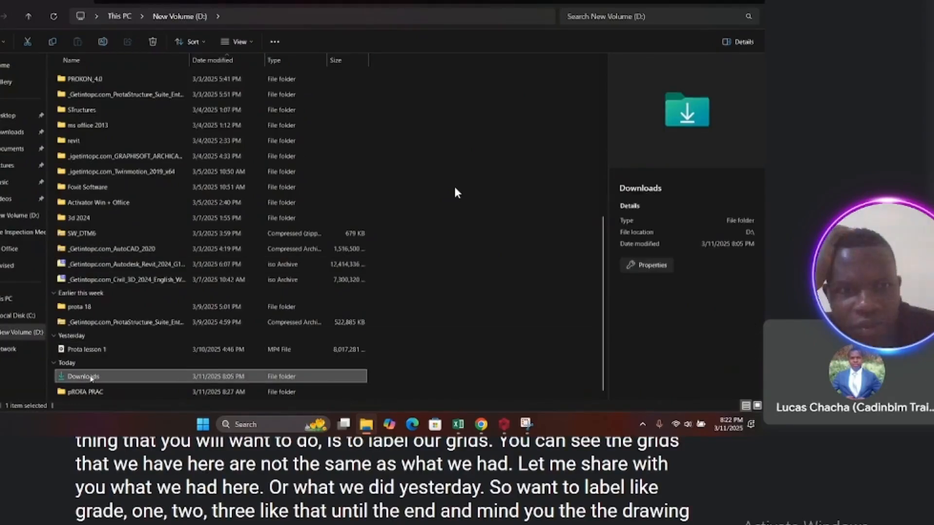
double_click(91, 377)
scroll(318, 362, "down", 5)
scroll(319, 363, "down", 5)
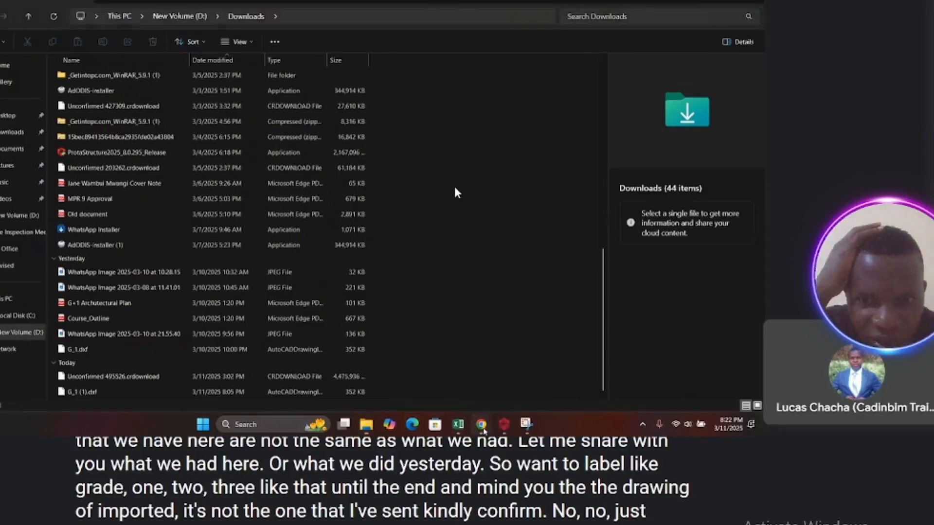
Step: Switch to the WhatsApp chat and scroll through it to review the previously shared drawing files
mouse_move(481, 424)
left_click(456, 388)
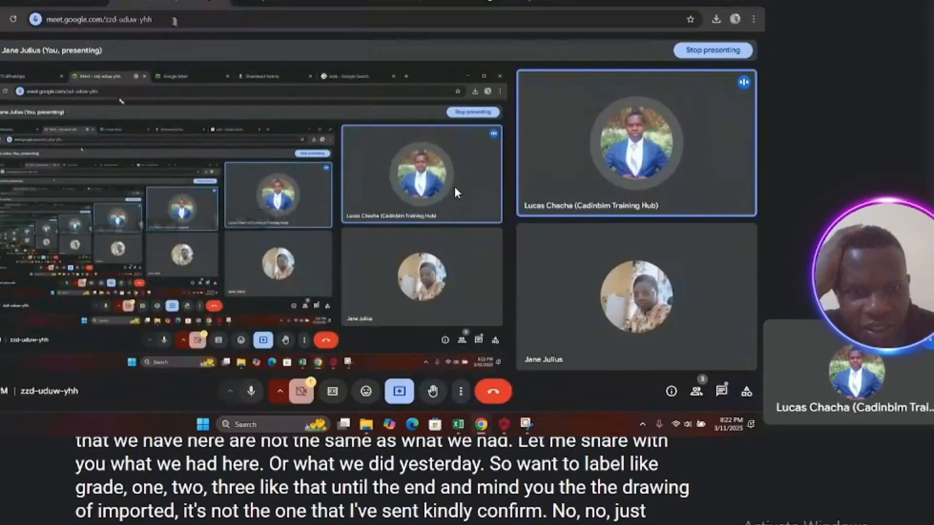
left_click(38, 1)
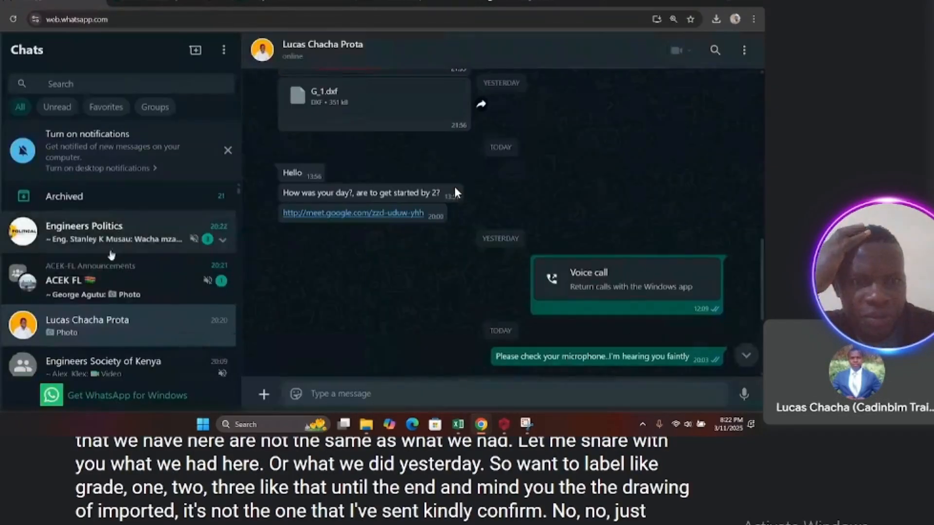
scroll(112, 278, "down", 1)
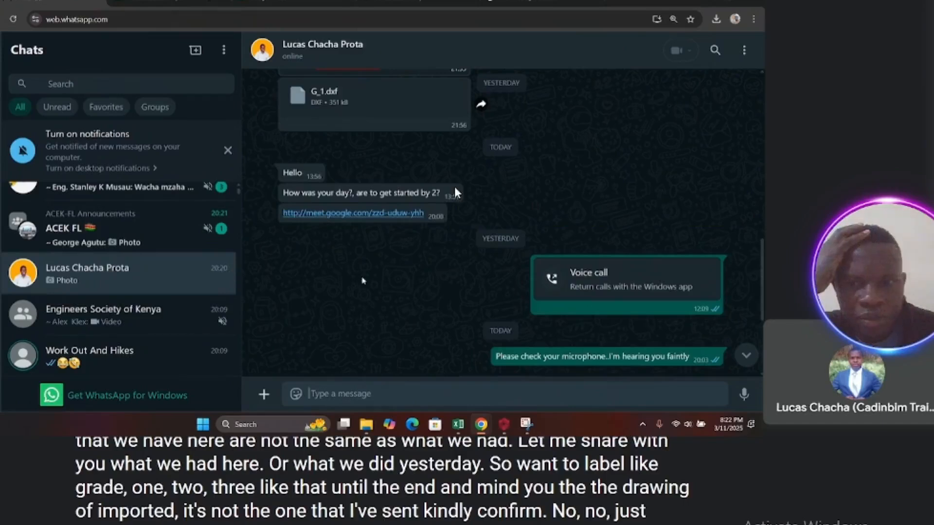
scroll(362, 281, "up", 2)
scroll(362, 281, "up", 3)
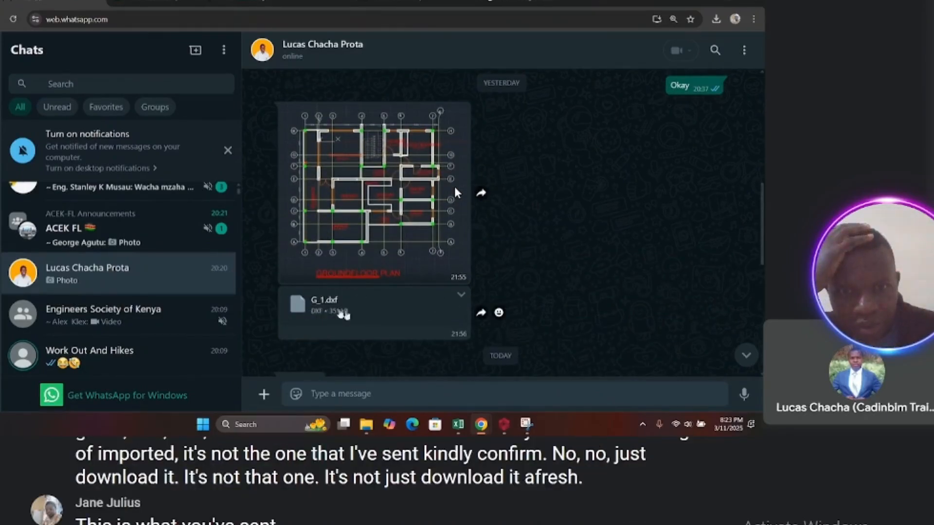
scroll(349, 311, "down", 7)
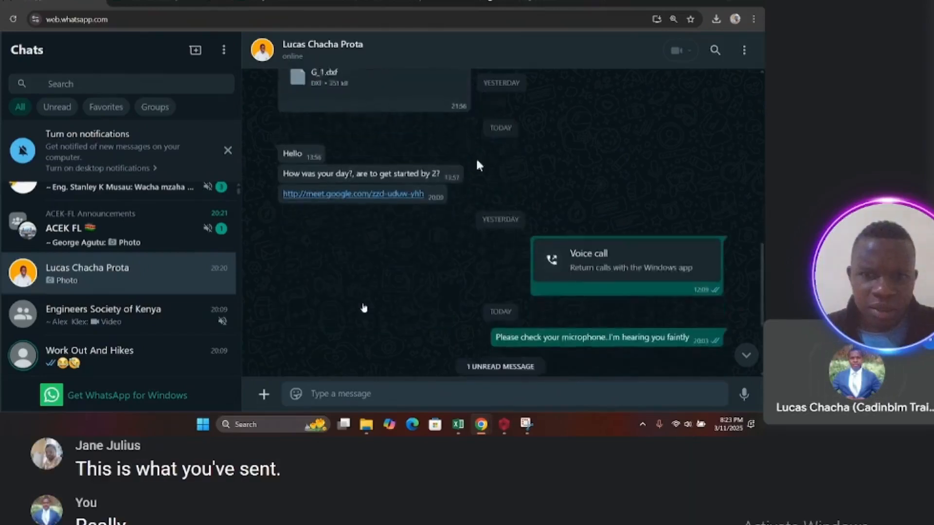
scroll(574, 195, "down", 2)
scroll(465, 275, "up", 8)
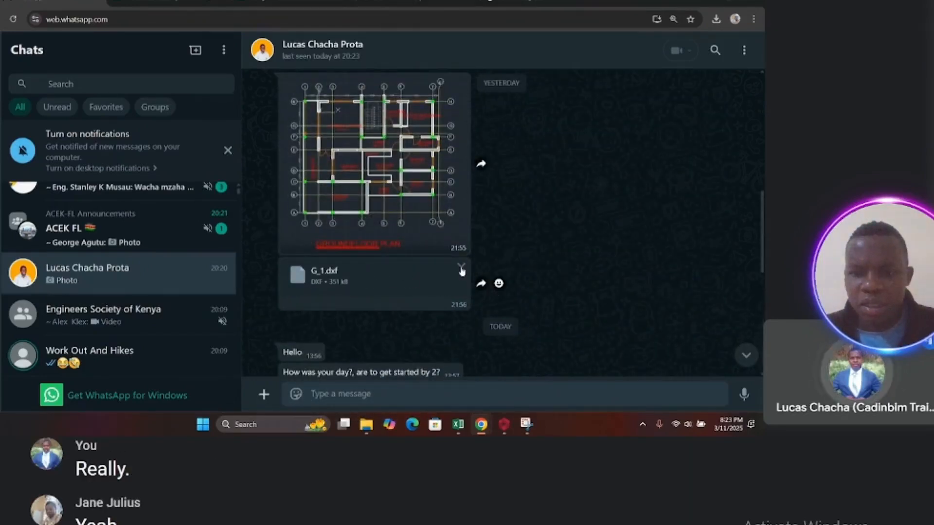
left_click(461, 267)
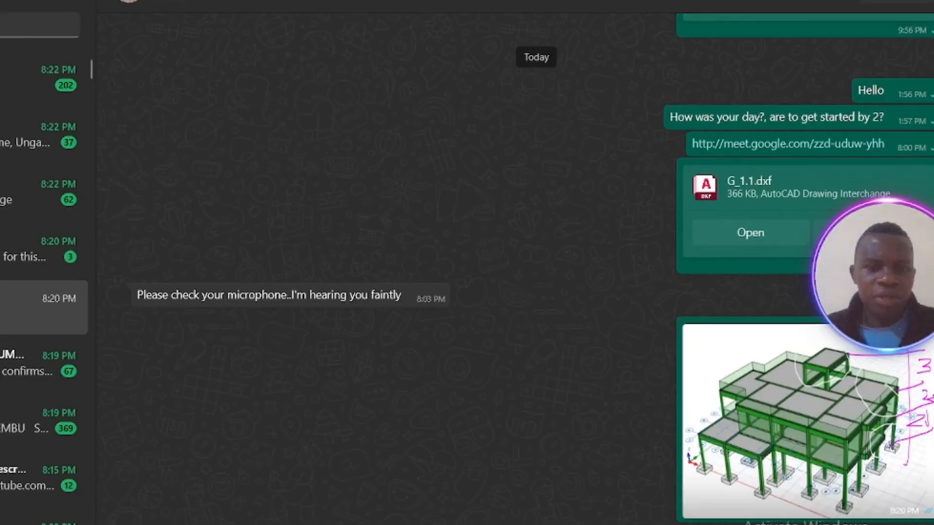
Step: Send the G_1.1.dxf drawing file as a document in the WhatsApp chat
left_click(154, 524)
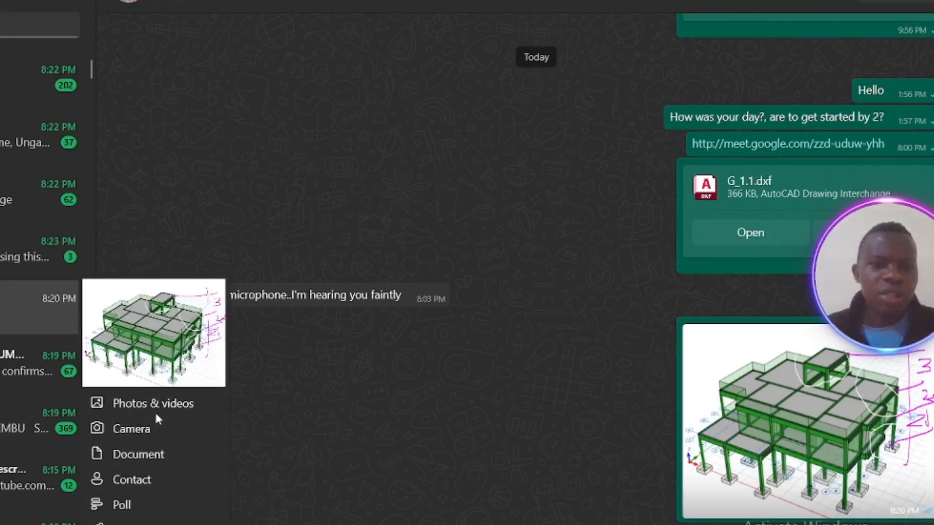
left_click(138, 454)
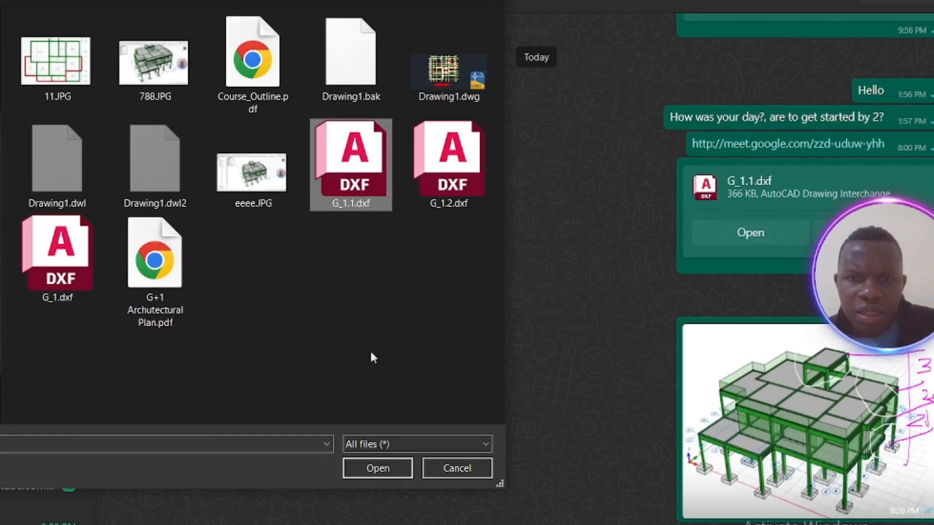
left_click(376, 470)
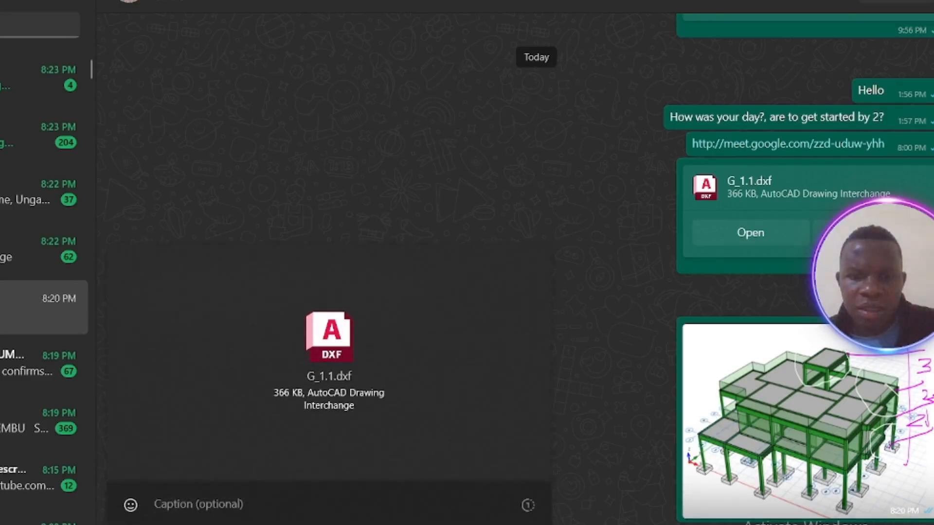
key("Return")
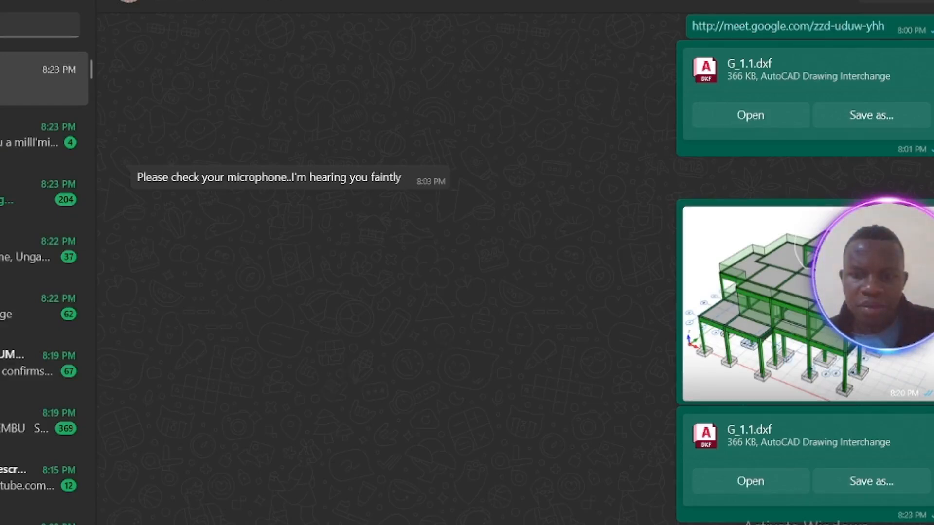
left_click(587, 524)
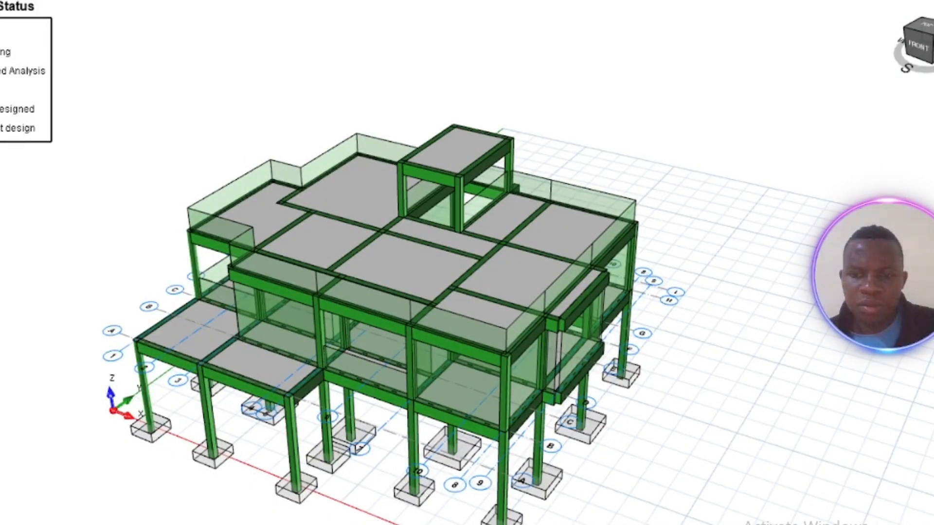
key("alt+Tab")
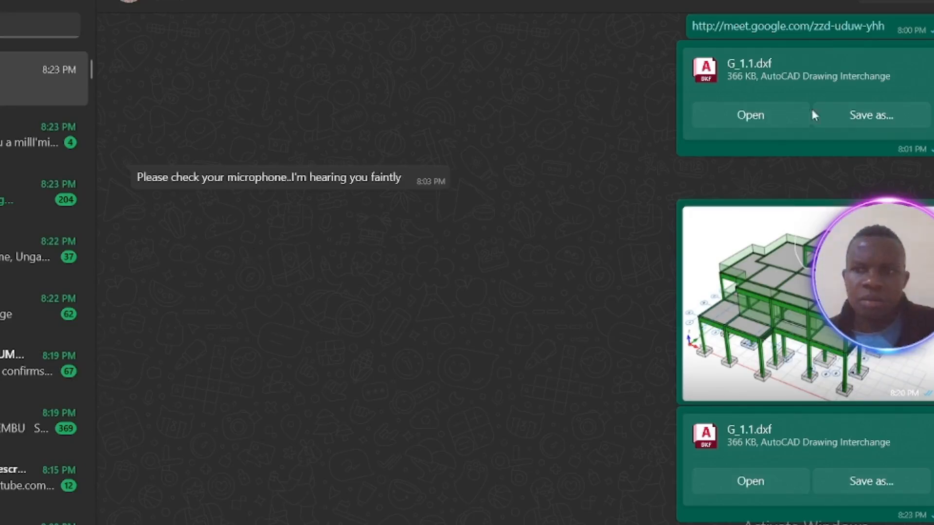
key("alt+Tab")
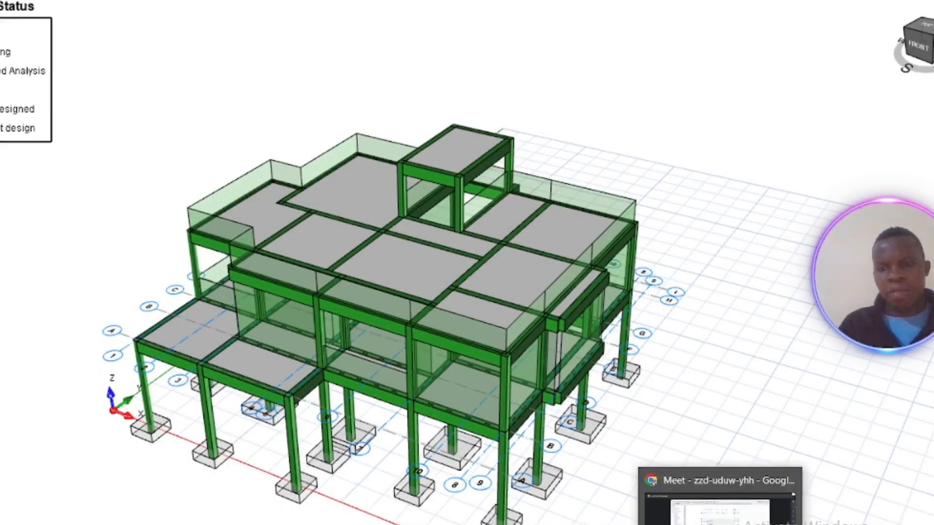
left_click(725, 501)
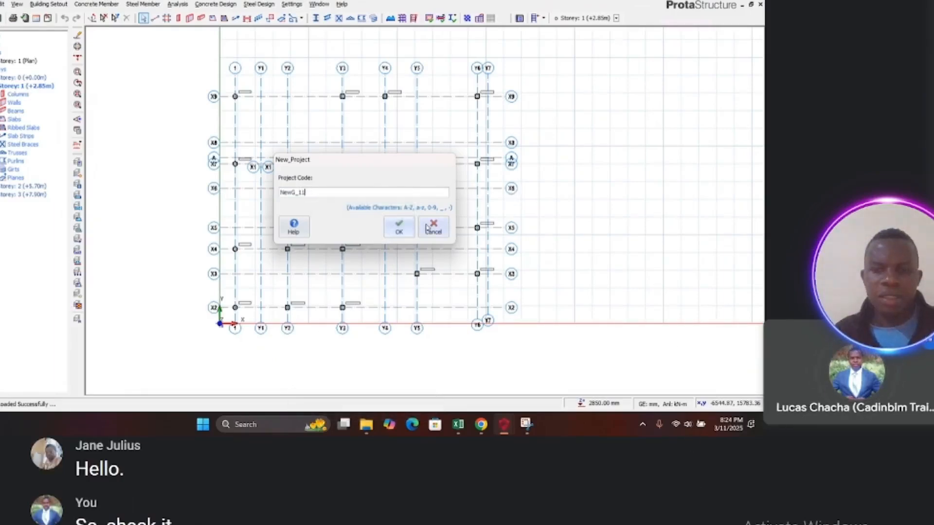
key("alt+Tab")
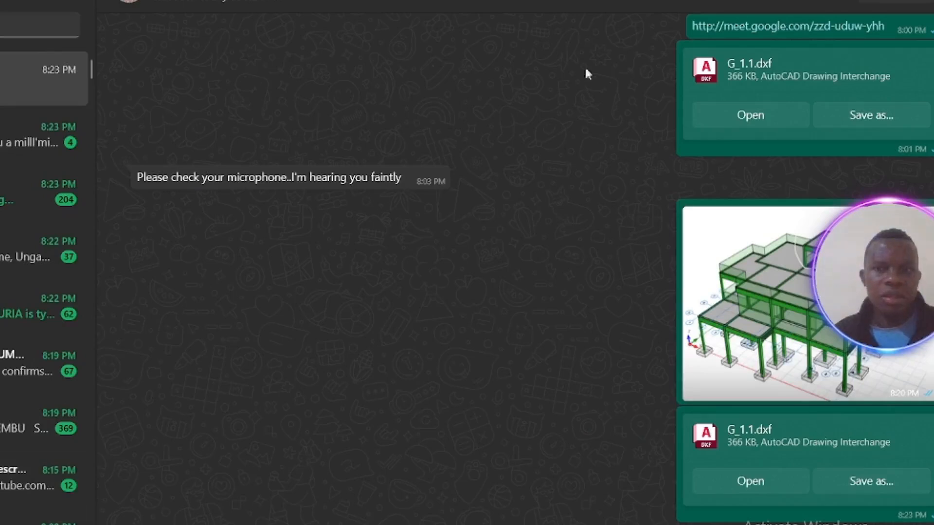
key("alt+Tab")
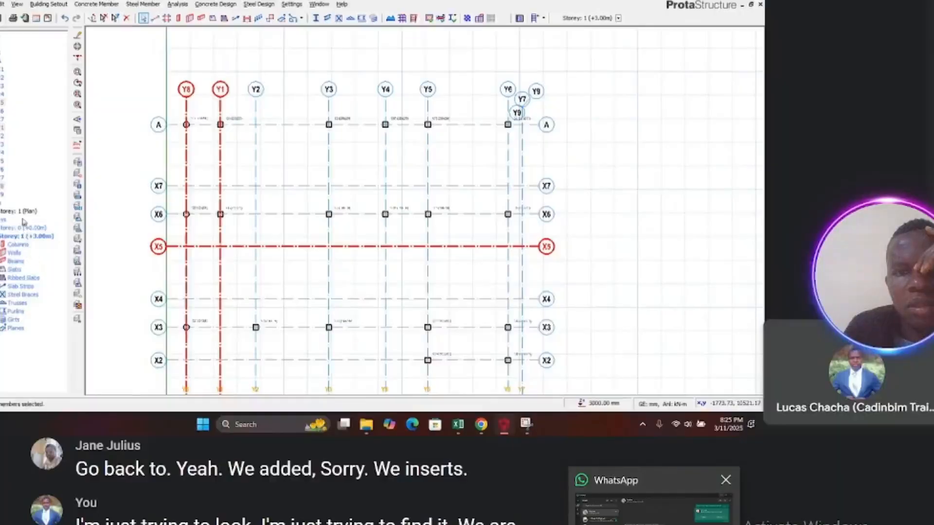
Step: Send the G_1.2.dxf drawing file as a document in the WhatsApp chat
left_click(654, 513)
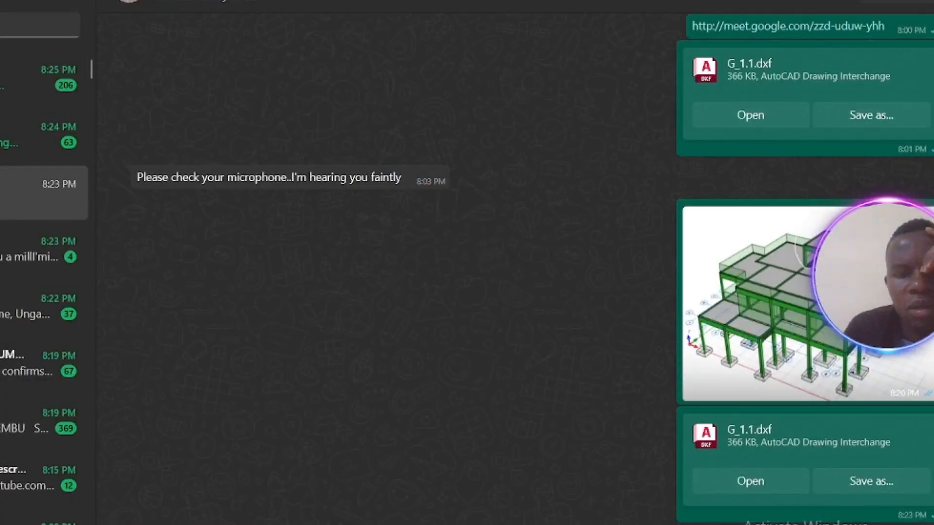
left_click(97, 524)
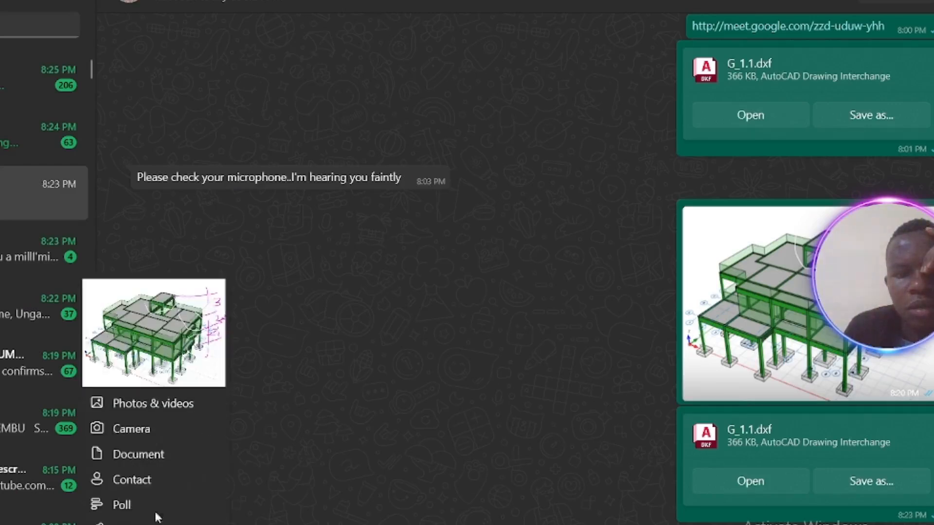
left_click(156, 454)
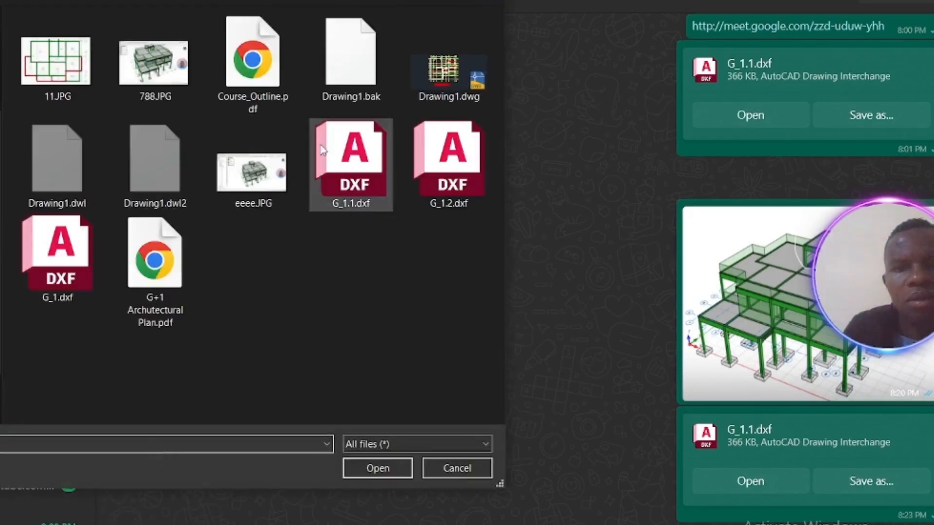
left_click(453, 171)
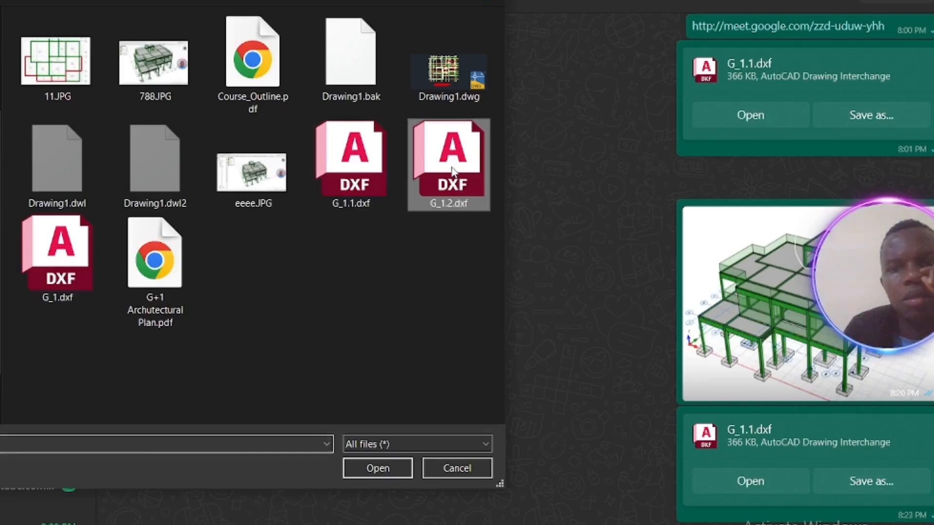
left_click(378, 469)
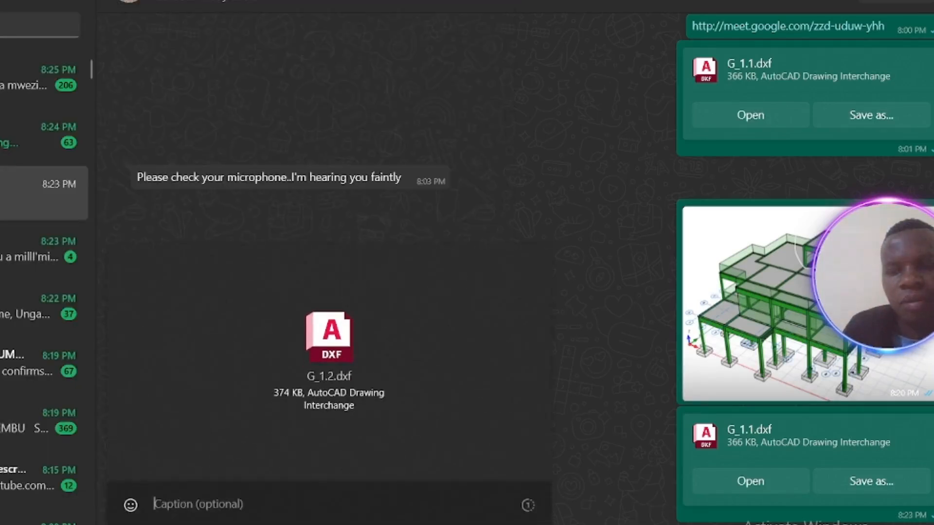
key("Return")
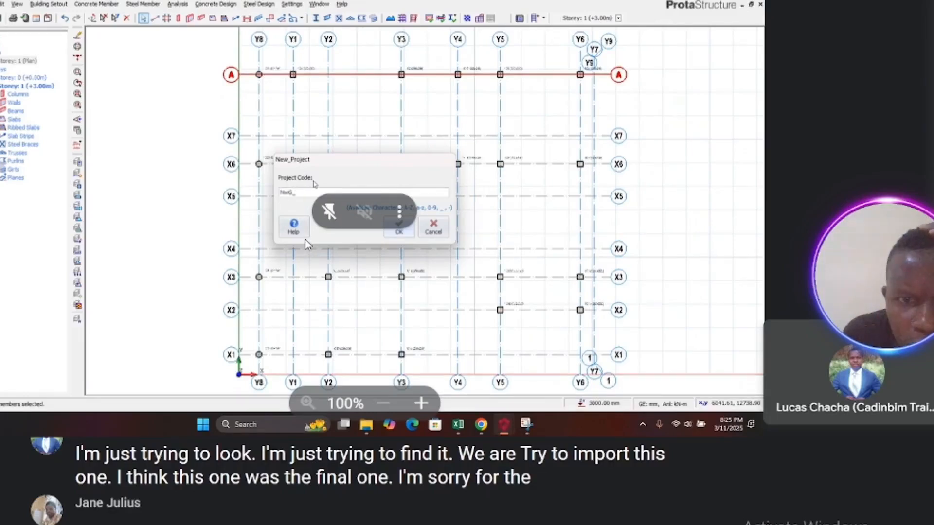
Step: Create a new project with code NewG_12 using the UK (BS8110) settings template
type("2")
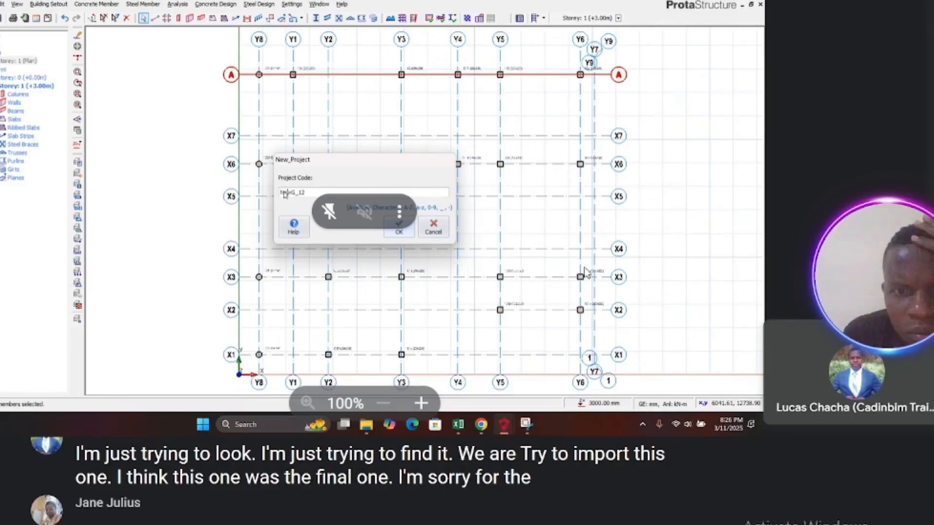
left_click(399, 229)
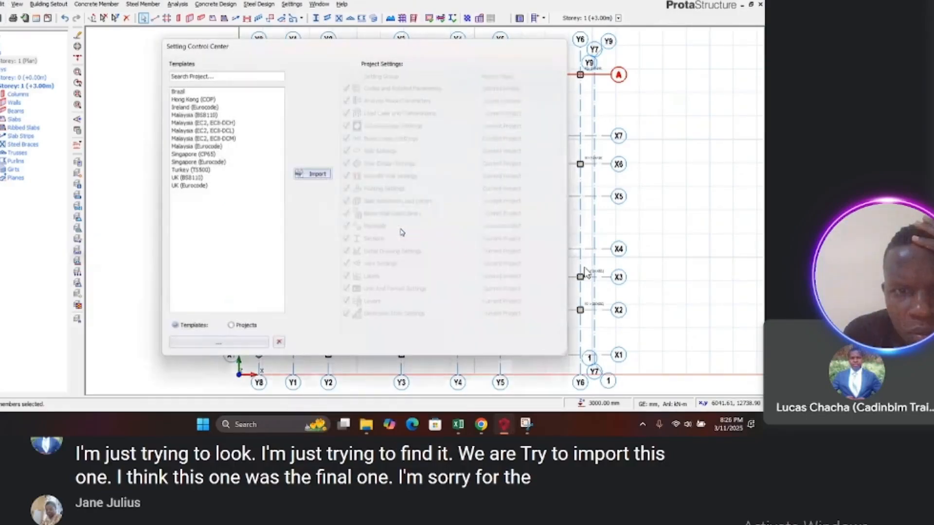
left_click(176, 178)
left_click(312, 176)
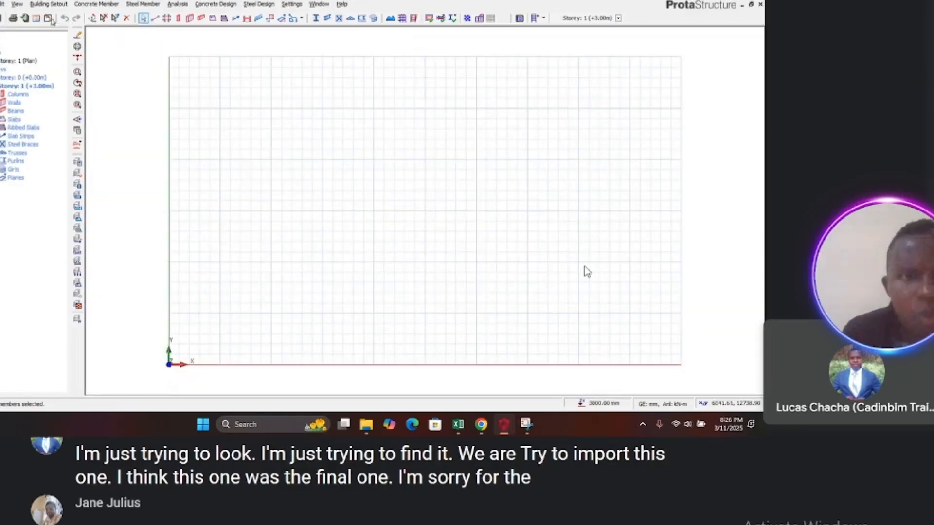
Step: Load G_1.2.dxf from Downloads as the reference drawing, importing it in millimetres
left_click(77, 145)
left_click(281, 134)
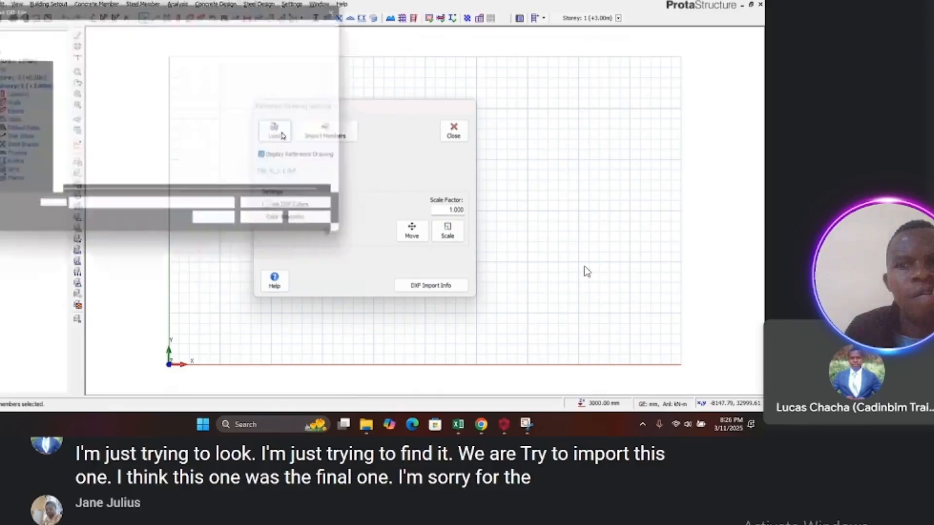
left_click(87, 99)
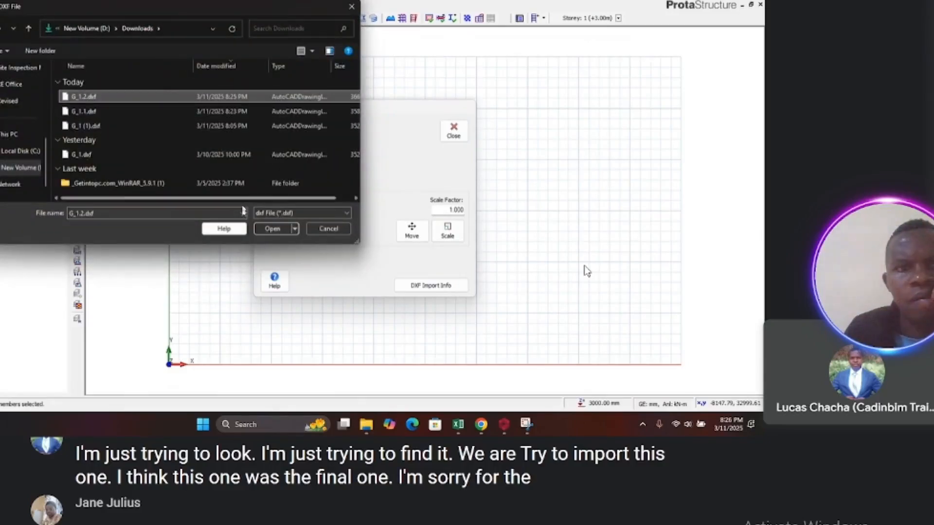
left_click(272, 229)
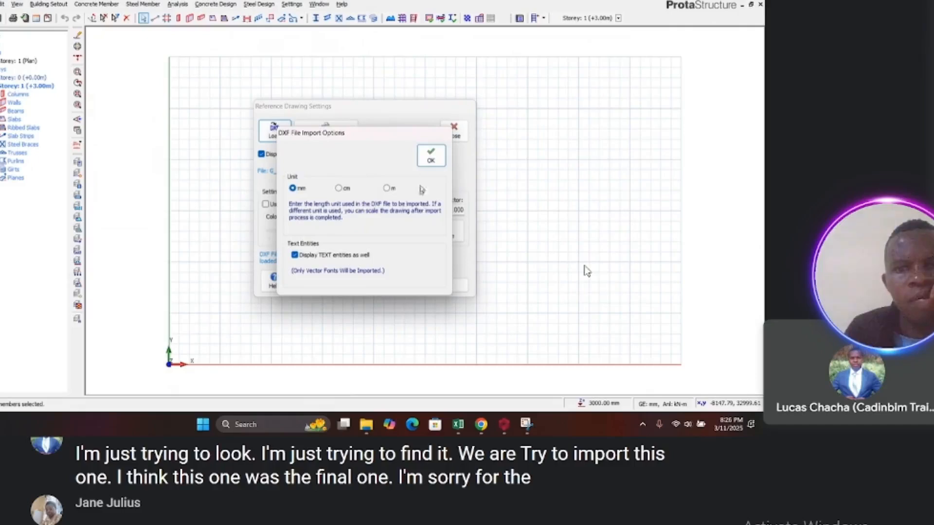
left_click(431, 156)
Step: Import members from the reference drawing: axes from the GRID layers in both directions and columns from the COLUMN layer
left_click(314, 137)
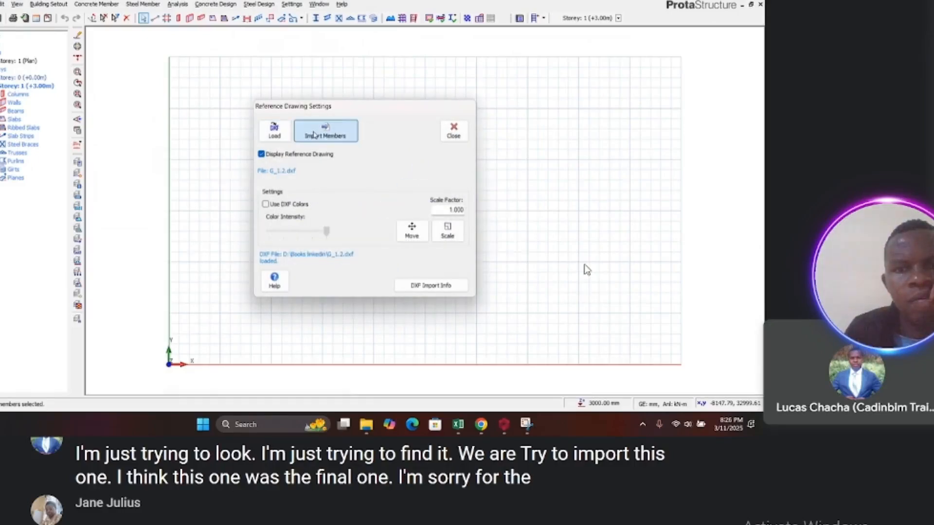
left_click(220, 173)
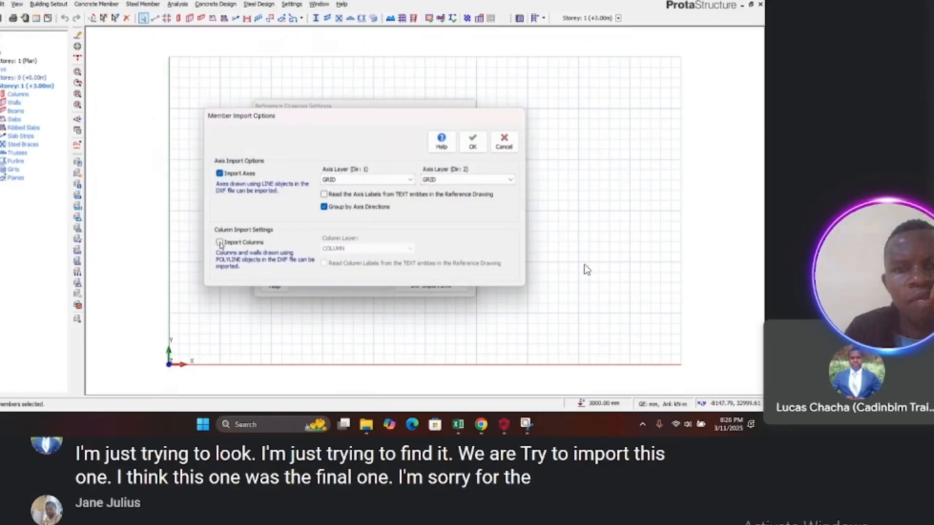
left_click(219, 242)
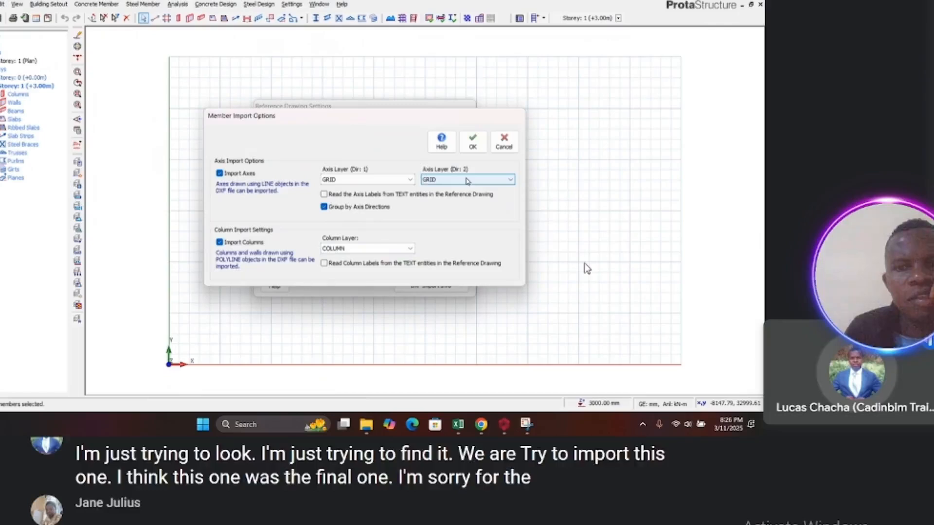
left_click(472, 141)
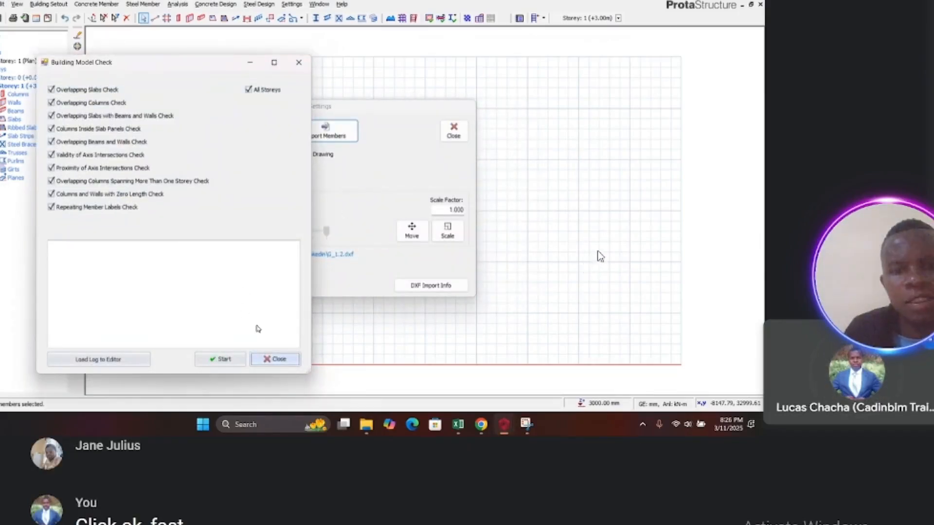
Step: Run the building model check for all storeys, then close the check and the reference drawing settings
left_click(229, 362)
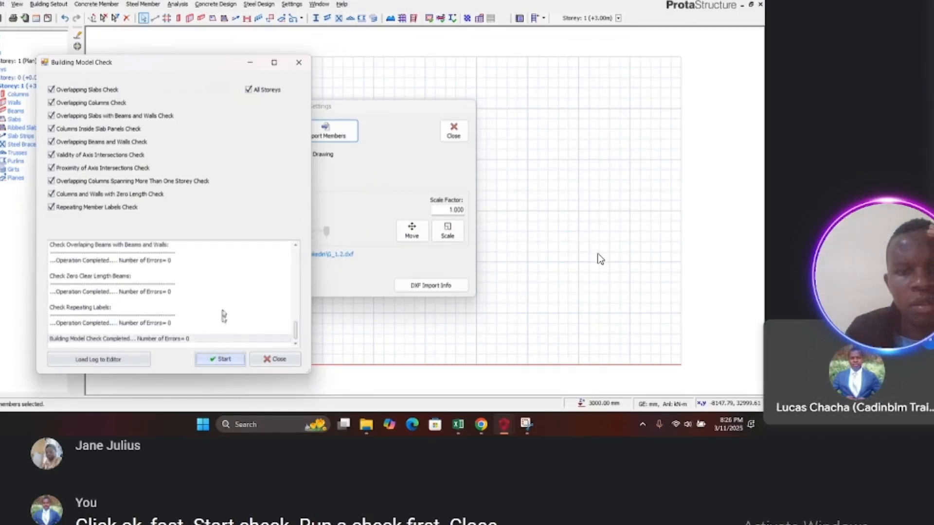
left_click(274, 359)
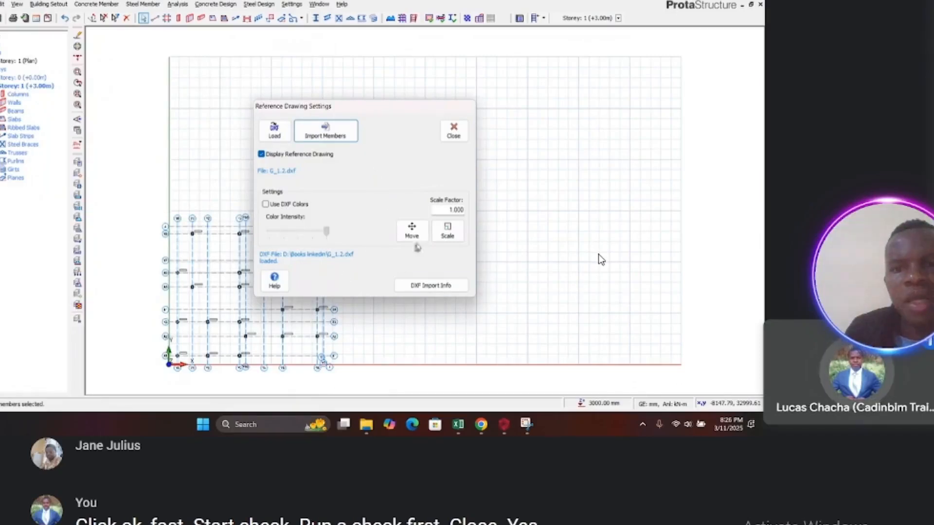
left_click(454, 131)
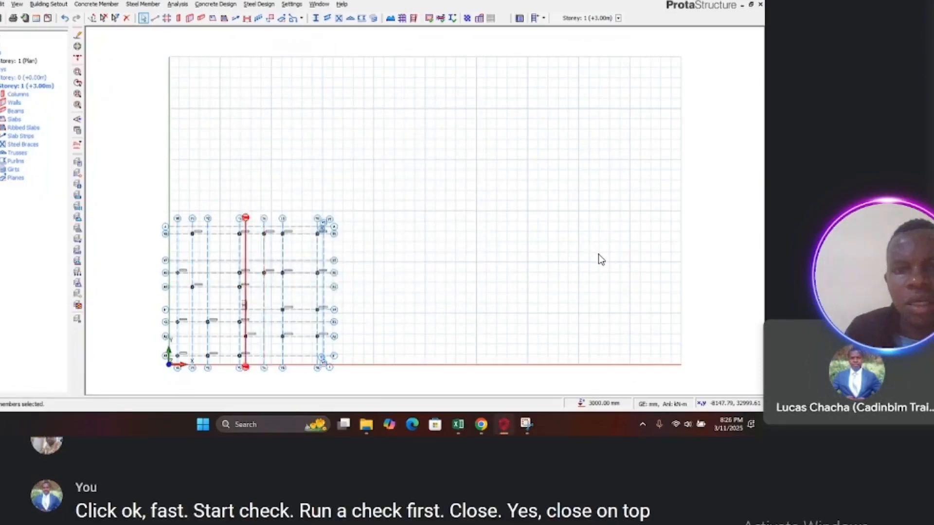
Step: Set the foundation depth to 1200 mm in the storey settings
scroll(305, 172, "down", 2)
scroll(228, 256, "up", 4)
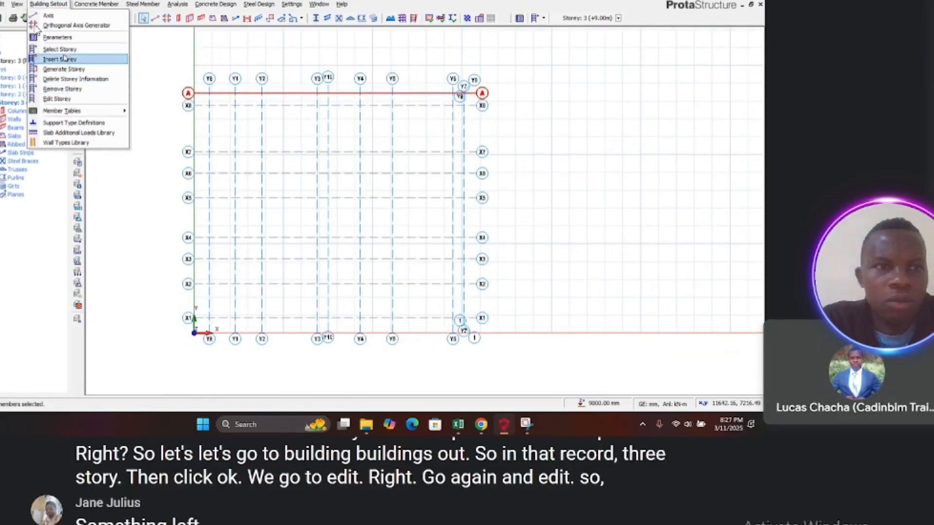
left_click(57, 99)
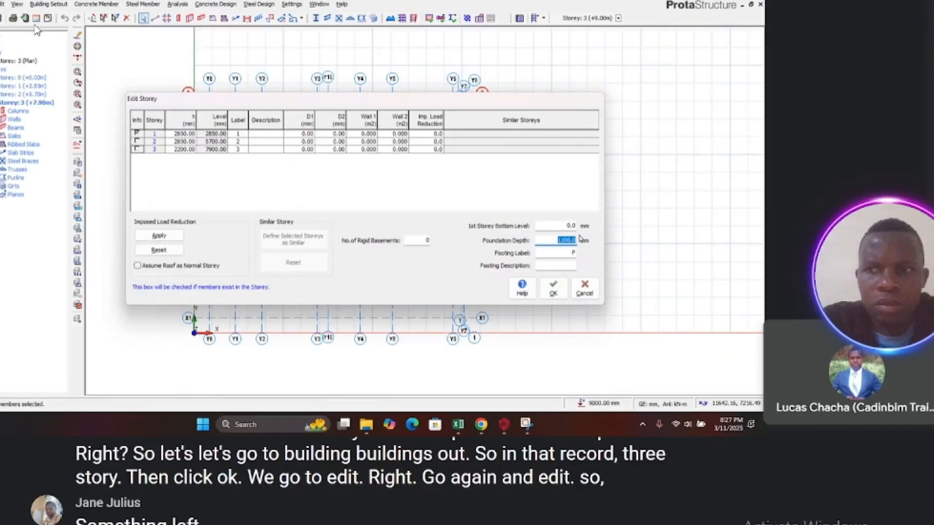
type("00")
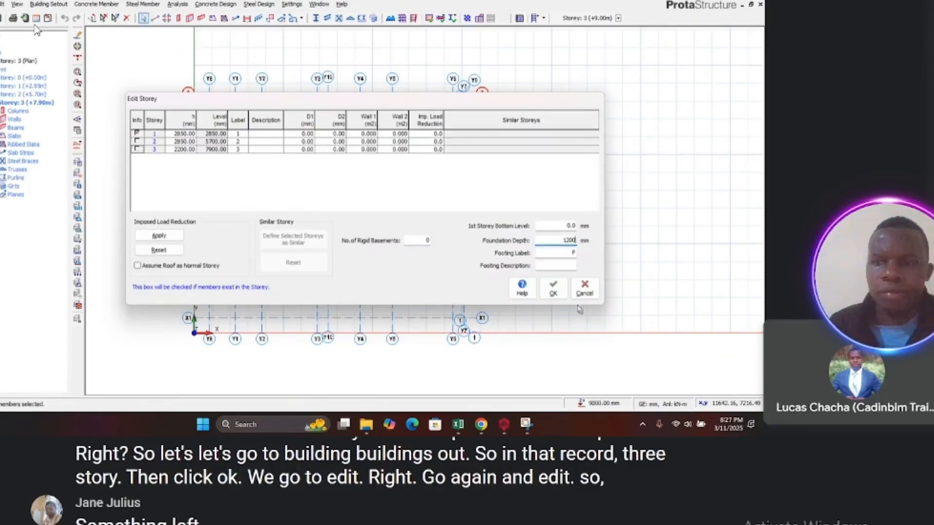
left_click(553, 289)
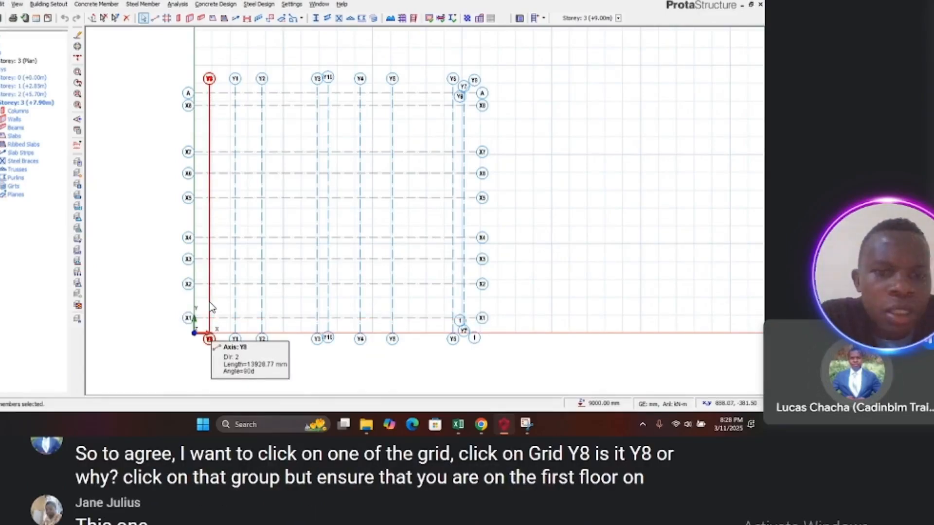
Step: Switch to Storey 1 and try to relabel axis Y8 as 1 in its properties
double_click(30, 86)
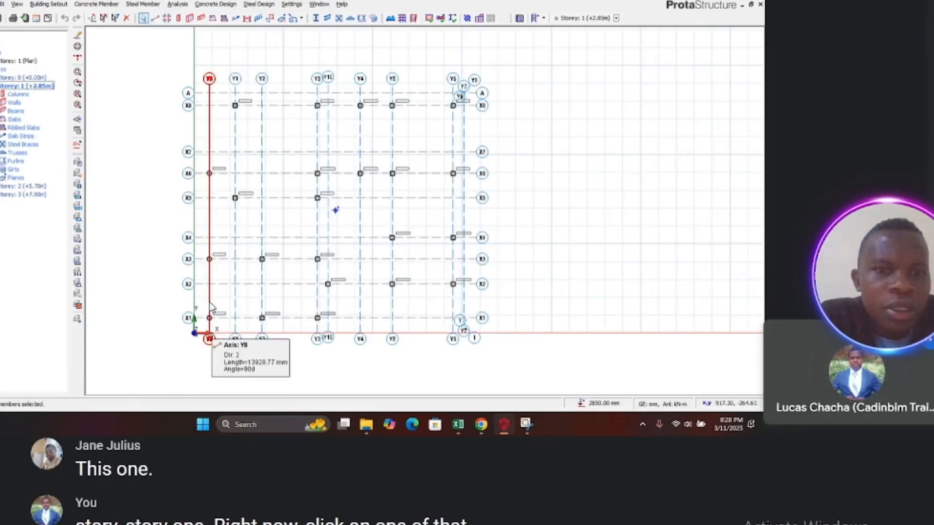
left_click(209, 307)
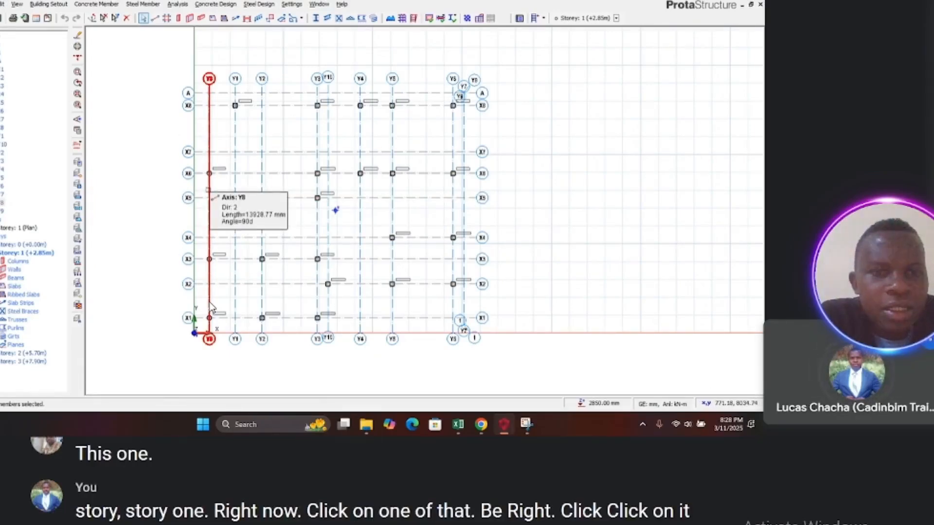
right_click(211, 306)
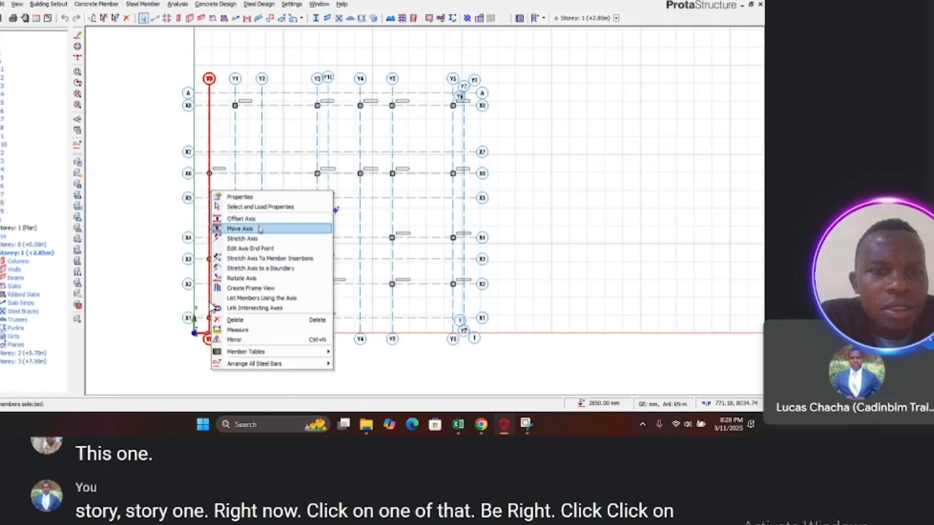
left_click(239, 197)
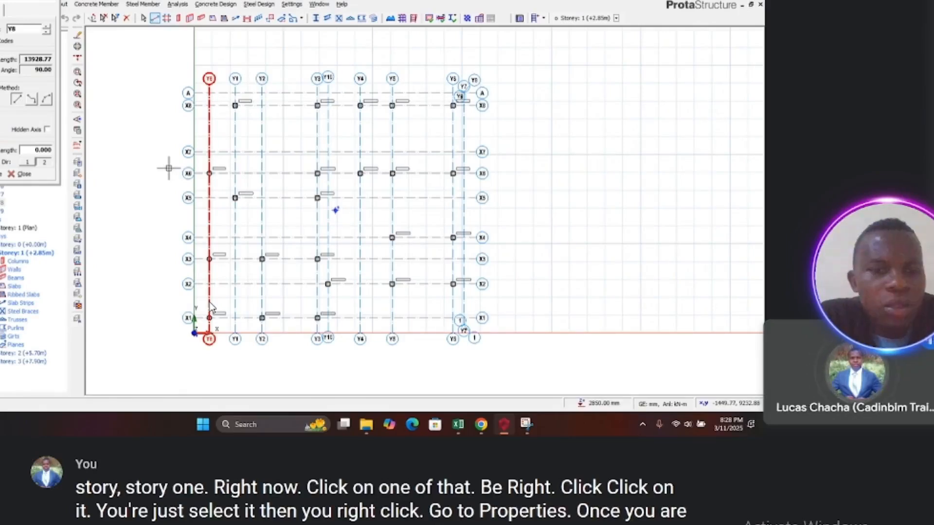
double_click(23, 29)
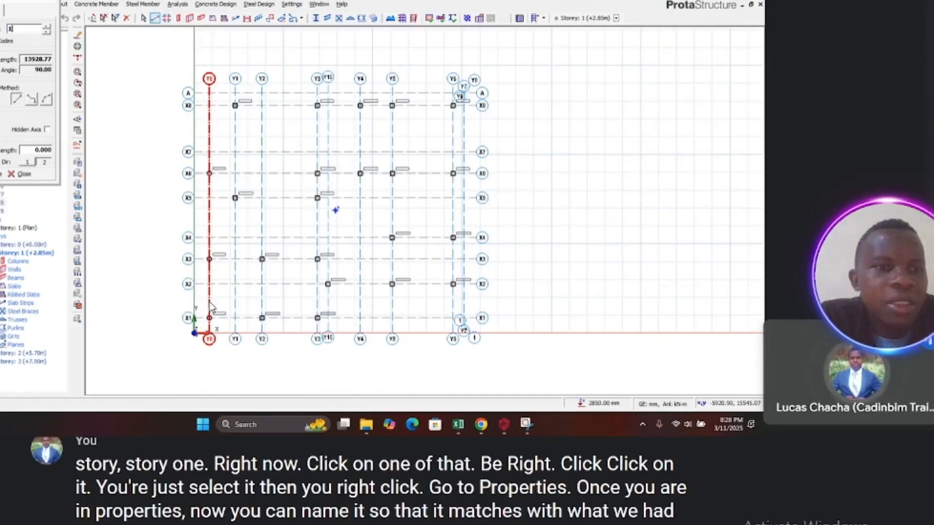
key("Return")
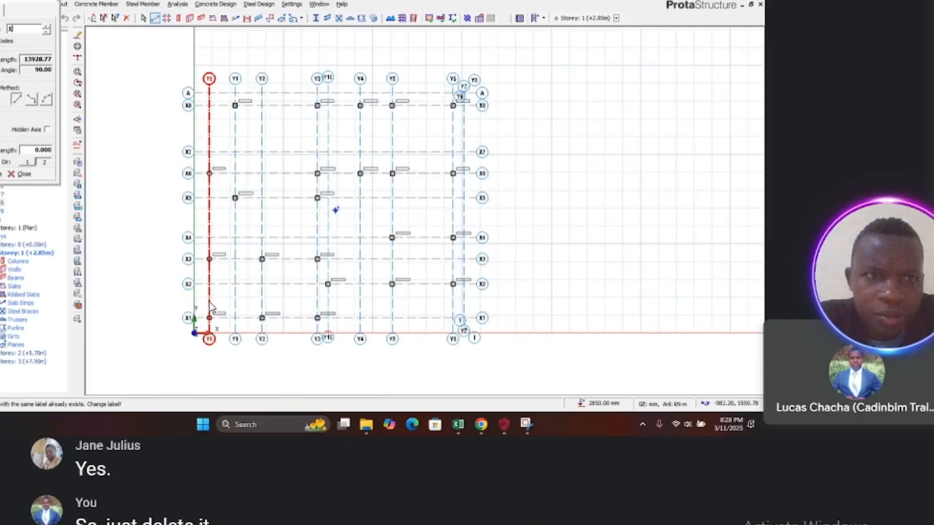
key("Escape")
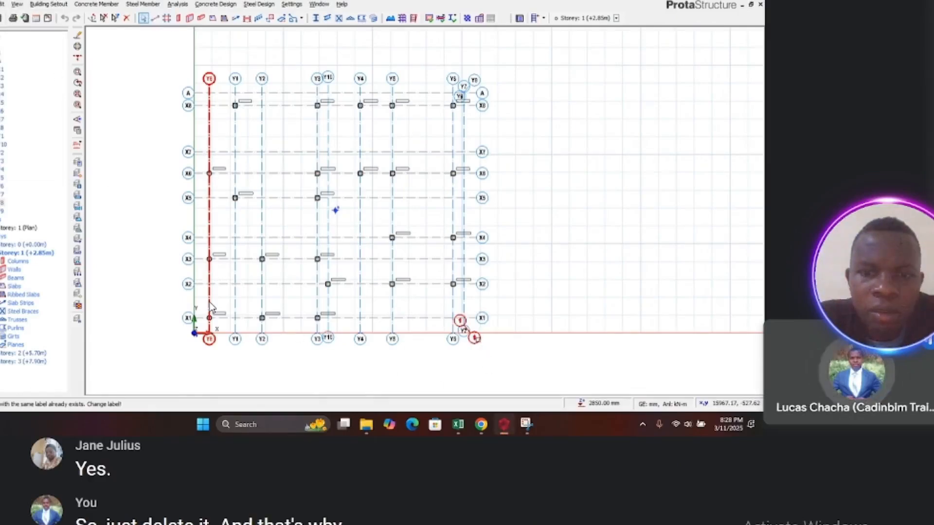
Step: Delete the short inclined axis labelled 1 near the plan's lower-right corner
left_click(474, 338)
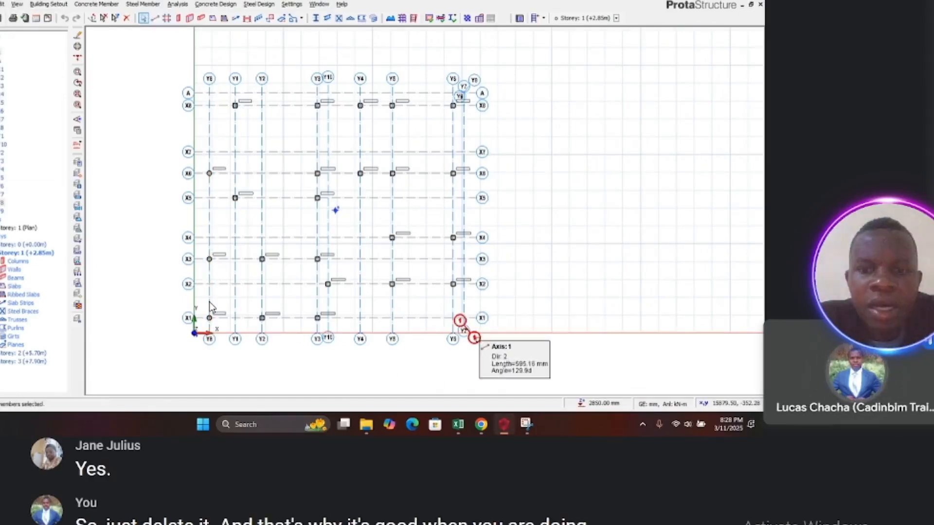
right_click(475, 339)
left_click(498, 289)
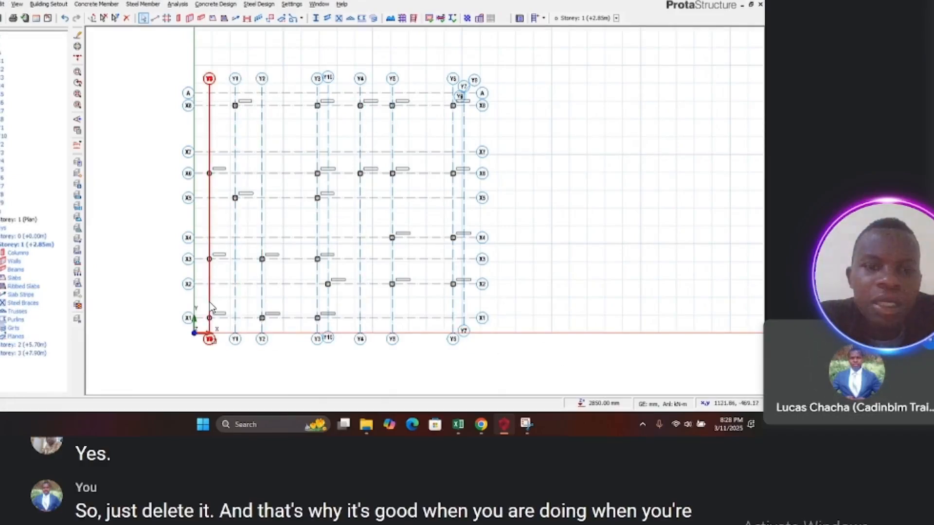
Step: Relabel axis Y8 as 1 in its properties
left_click(213, 340)
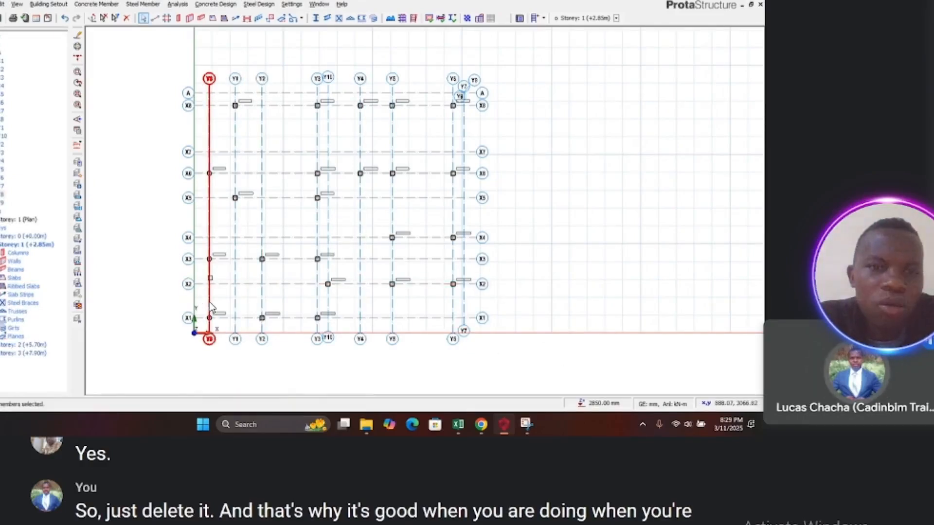
right_click(211, 307)
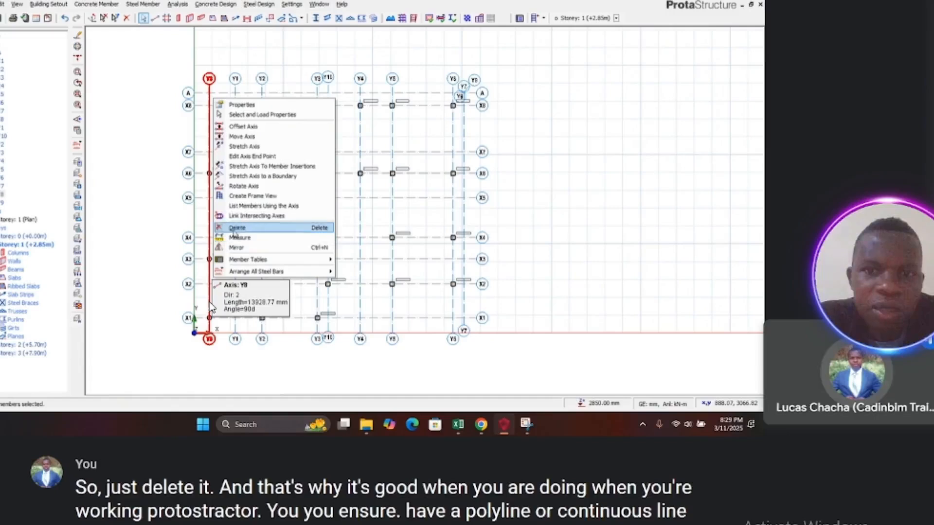
left_click(241, 104)
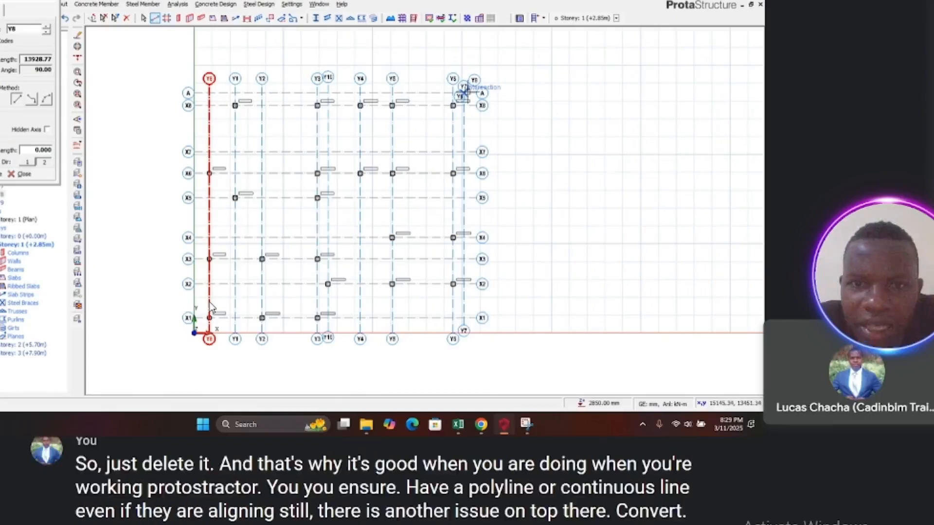
scroll(465, 90, "up", 4)
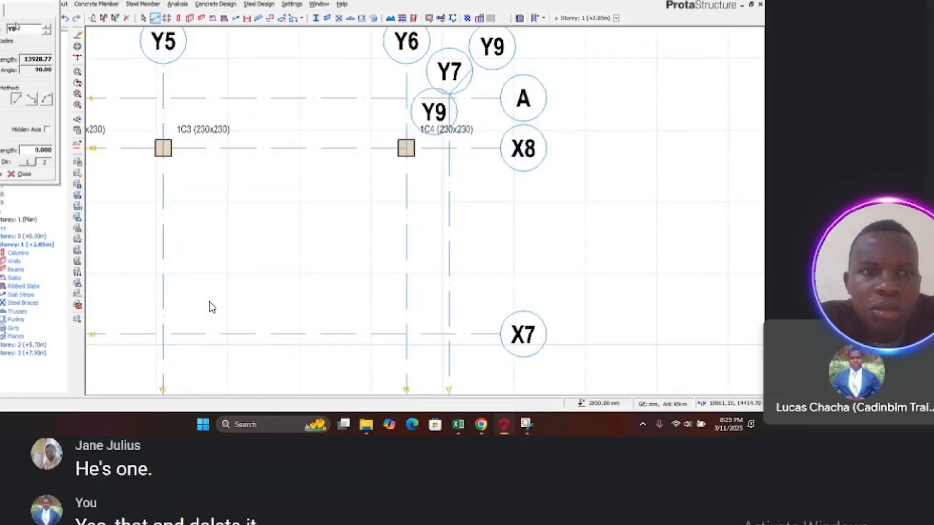
left_click_drag(17, 32, 9, 32)
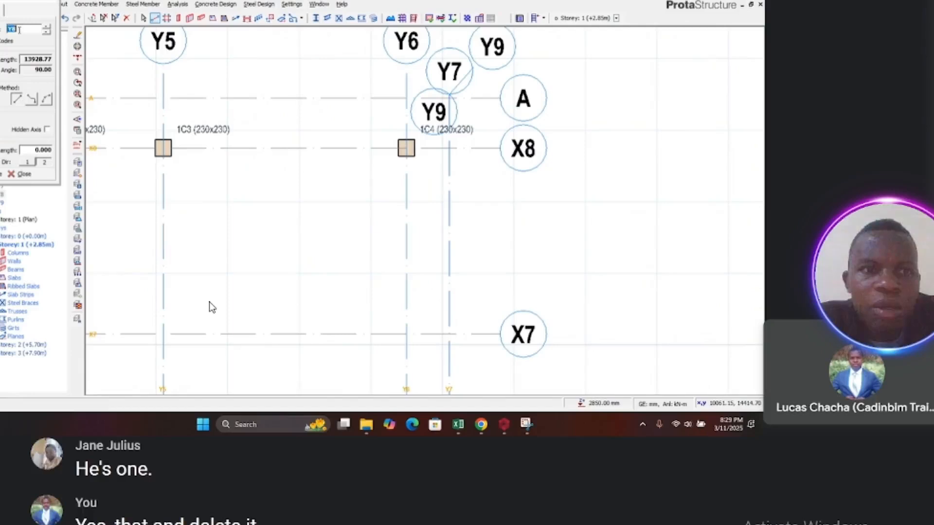
type("1")
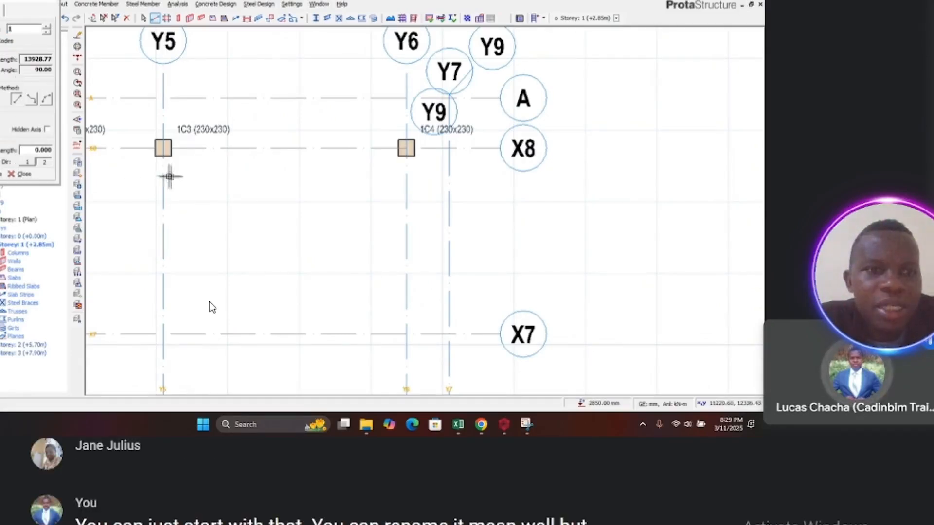
scroll(313, 202, "down", 5)
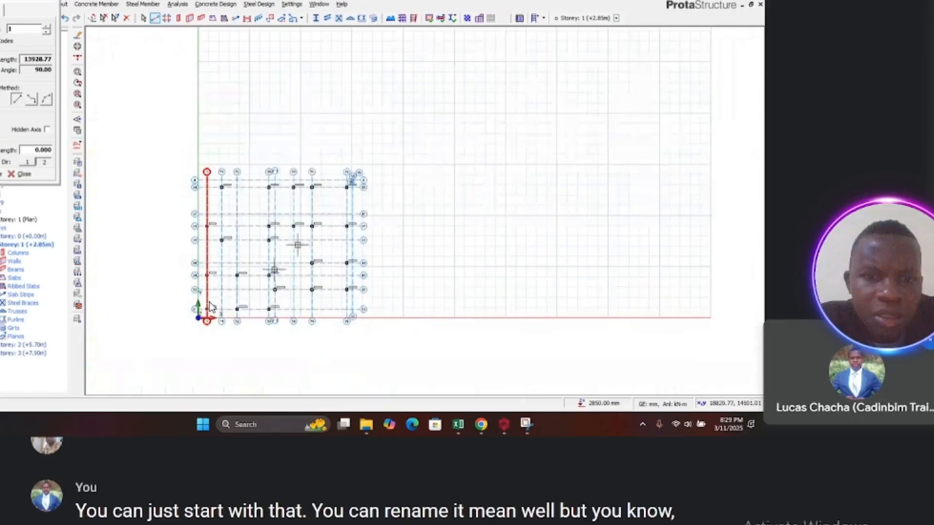
scroll(221, 321, "up", 3)
scroll(210, 306, "down", 2)
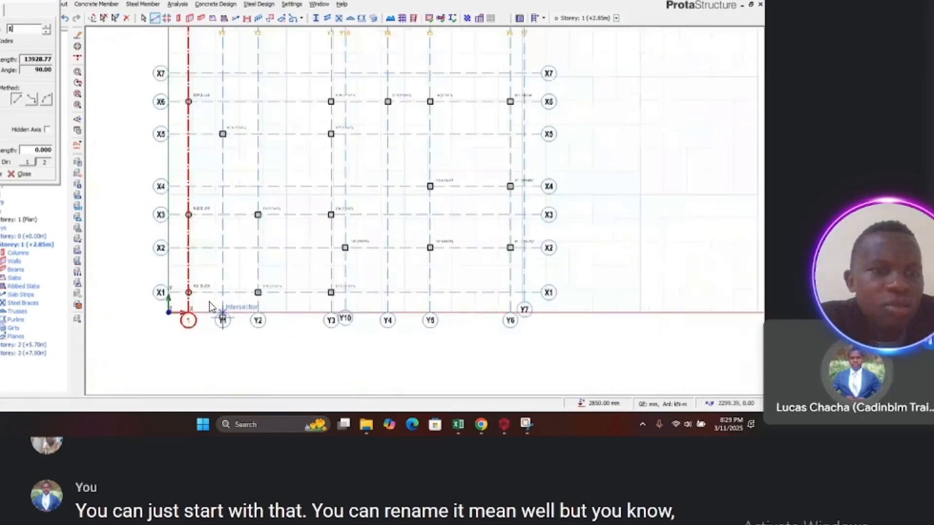
key("Escape")
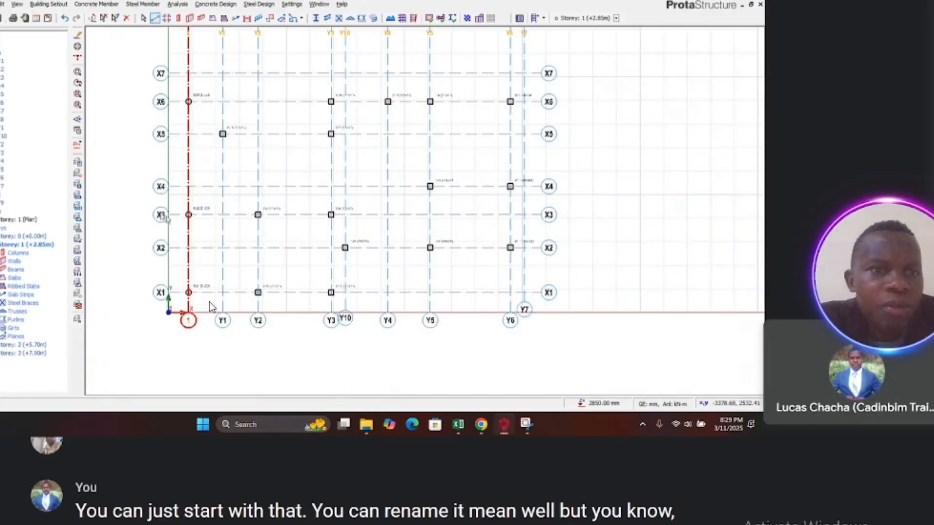
Step: Delete the Y7 axis at the plan's upper-right corner
scroll(209, 302, "down", 3)
scroll(209, 302, "up", 4)
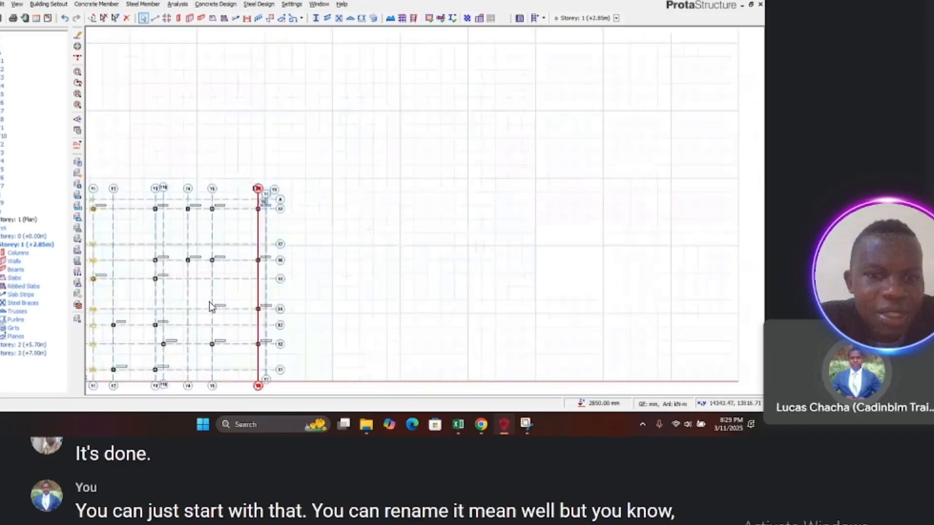
scroll(210, 305, "up", 5)
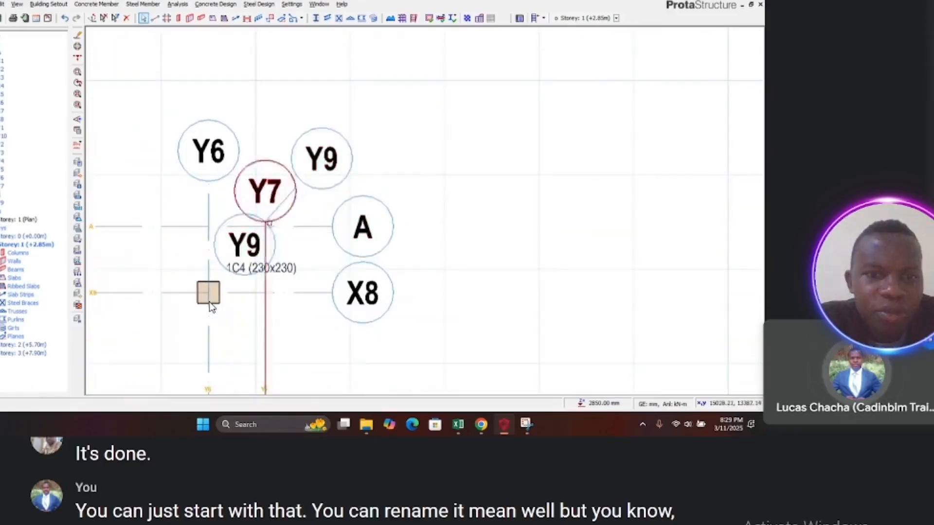
key("Delete")
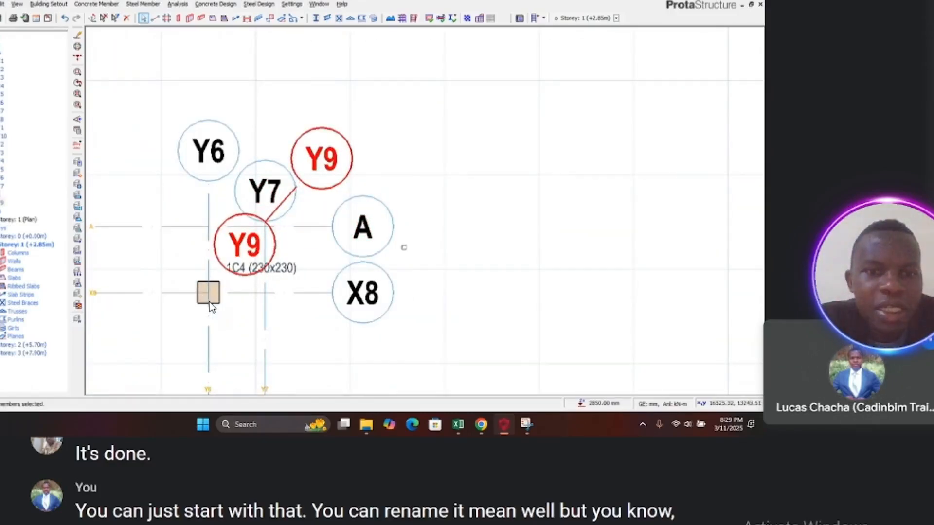
Step: Relabel axis Y1 as 2 in its properties
scroll(210, 305, "down", 5)
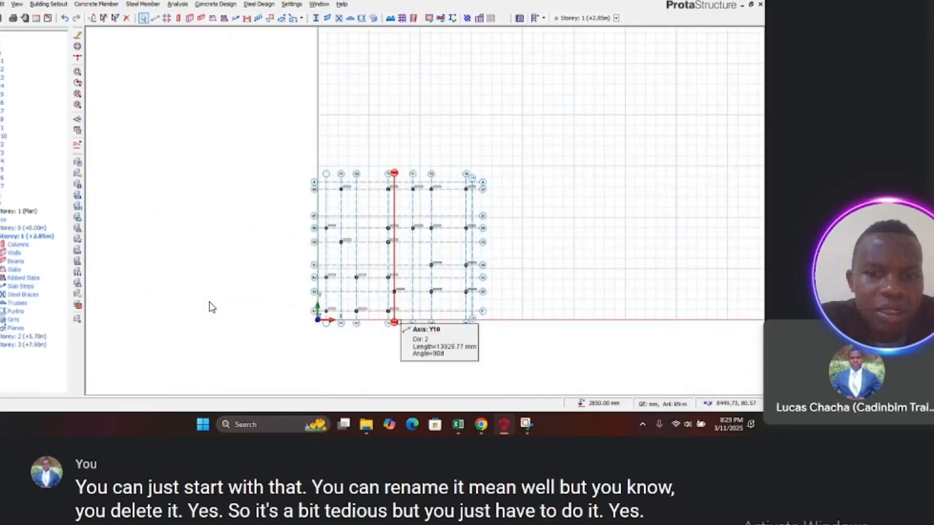
scroll(394, 321, "up", 2)
scroll(347, 344, "up", 2)
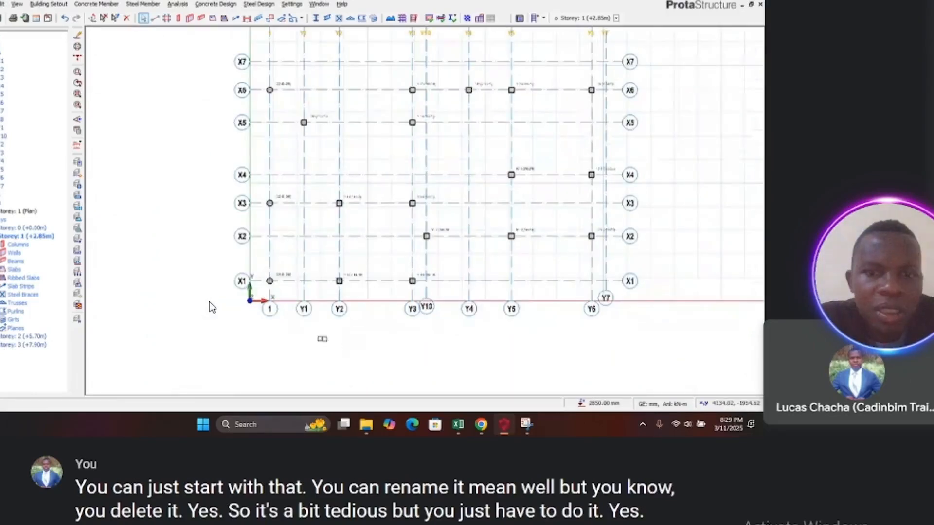
left_click(302, 309)
right_click(303, 309)
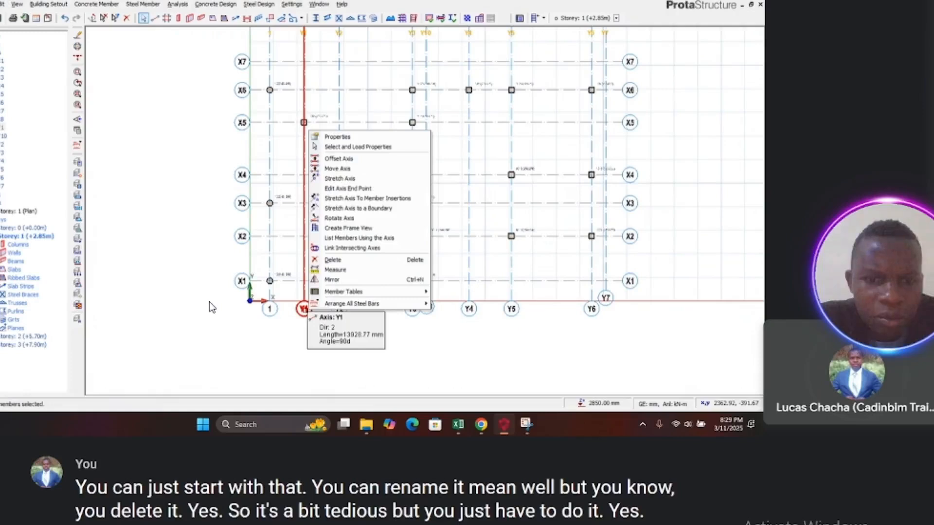
left_click(332, 138)
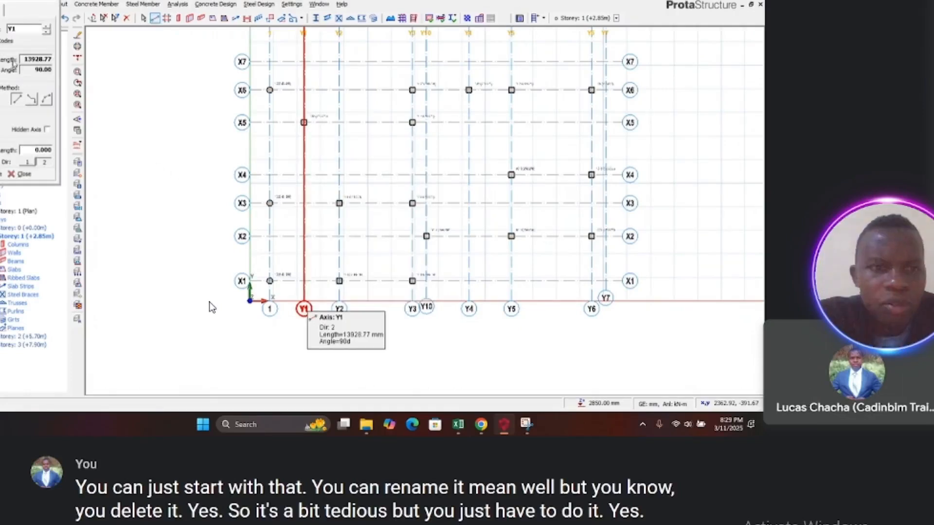
type("2")
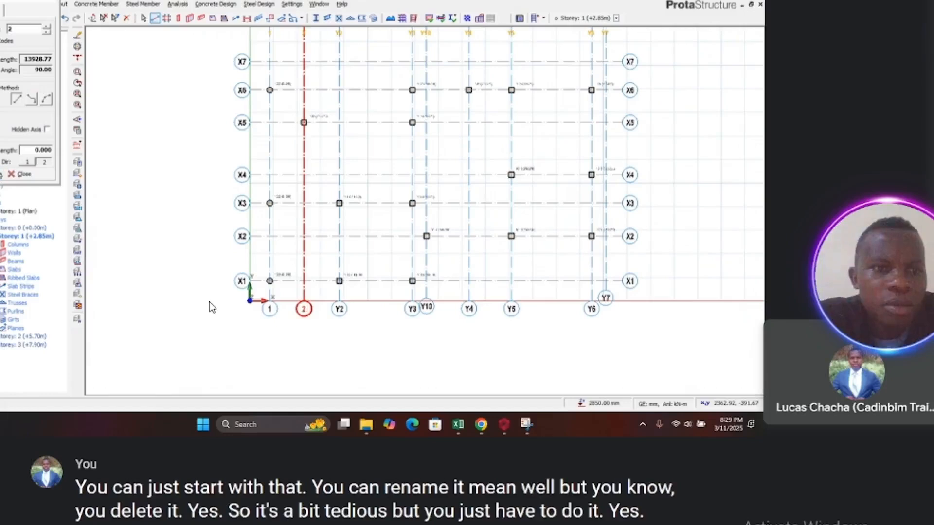
key("Return")
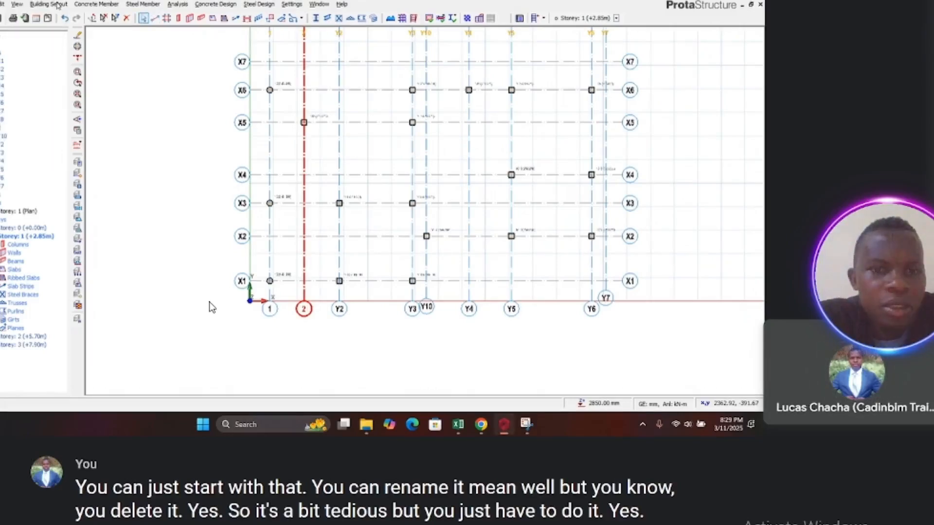
Step: Relabel axis Y2 as 3 and close the axis properties
left_click(338, 309)
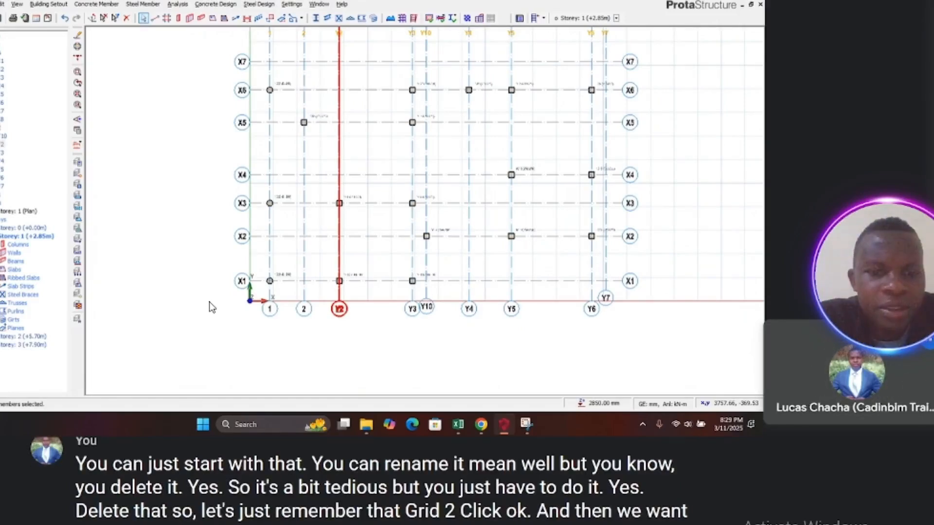
type("3")
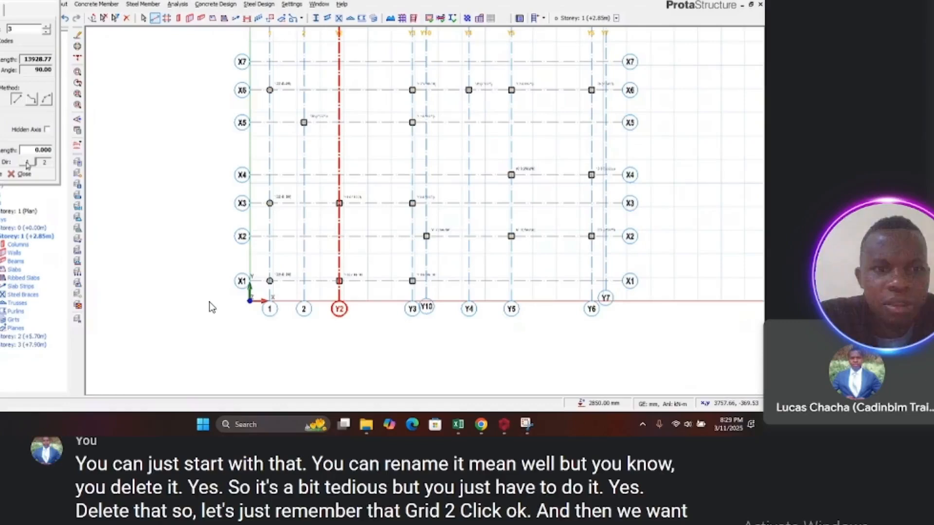
left_click(1, 173)
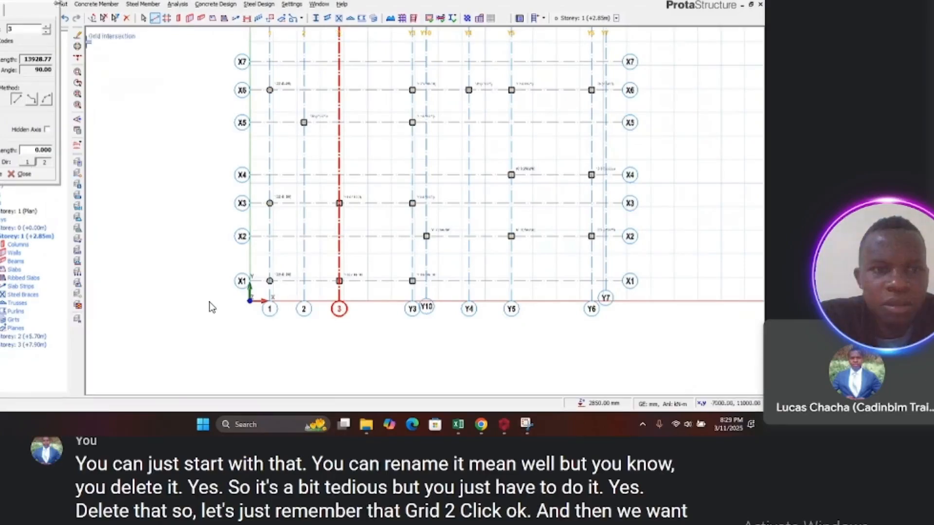
key("Escape")
Step: Relabel axis Y3 as 4 in its properties
left_click(413, 310)
right_click(413, 311)
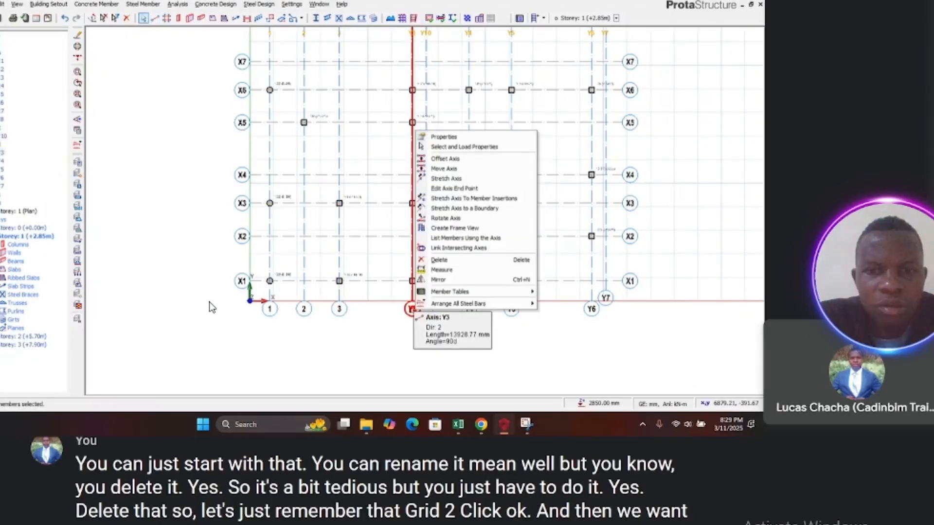
left_click(441, 138)
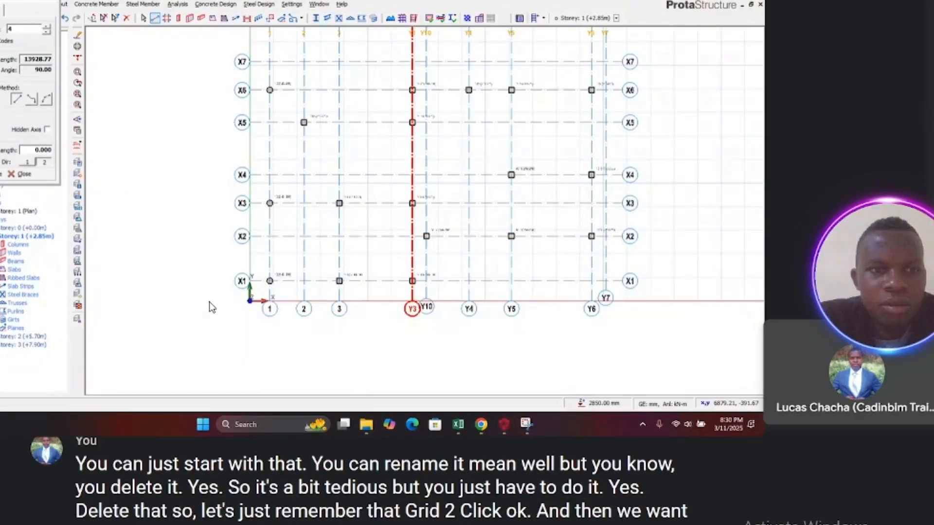
key("Return")
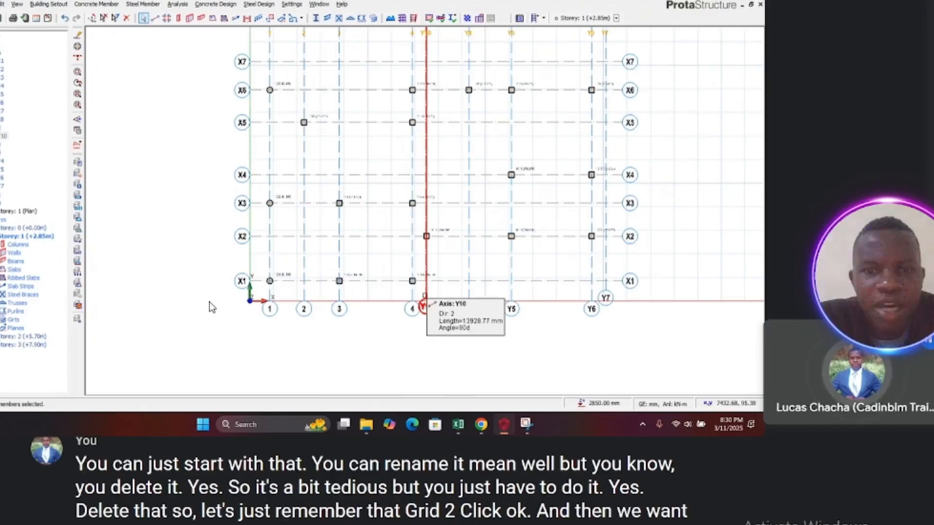
Step: Relabel axis Y10 as 5 and close the axis properties
right_click(430, 295)
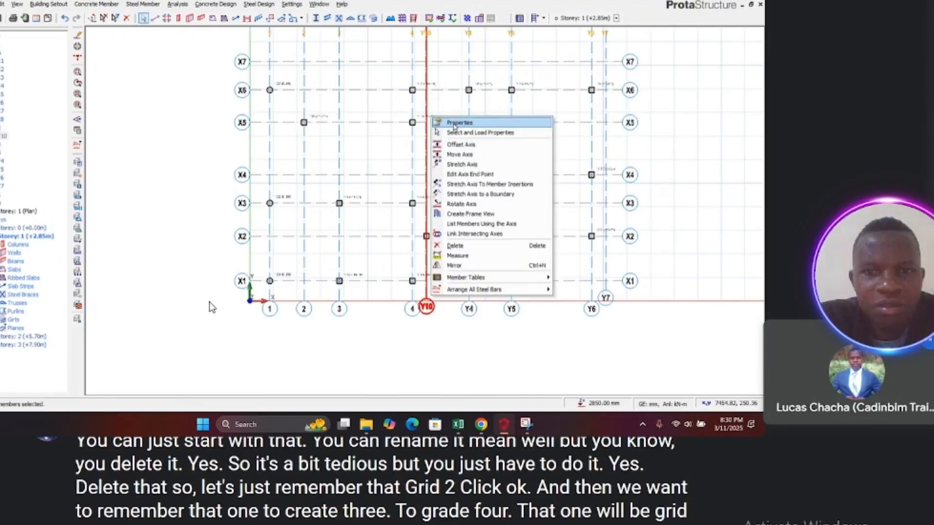
left_click(457, 123)
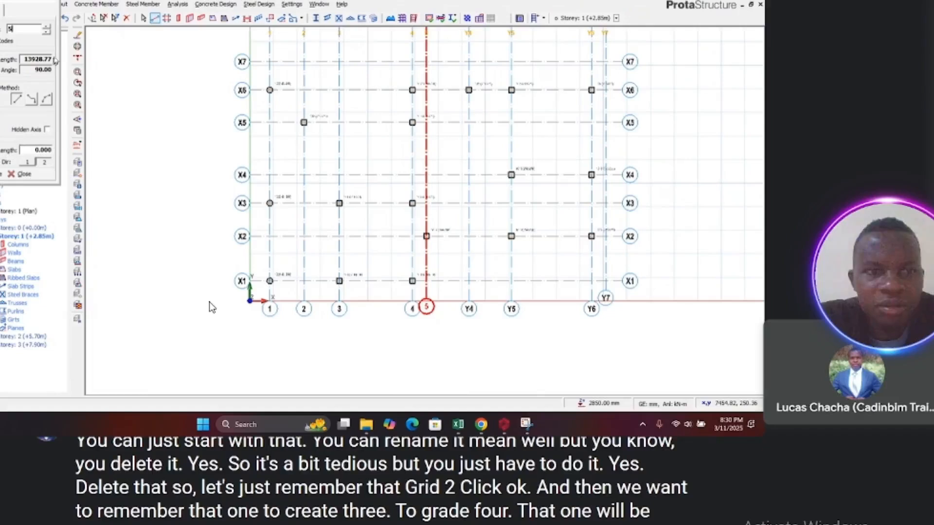
left_click(50, 1)
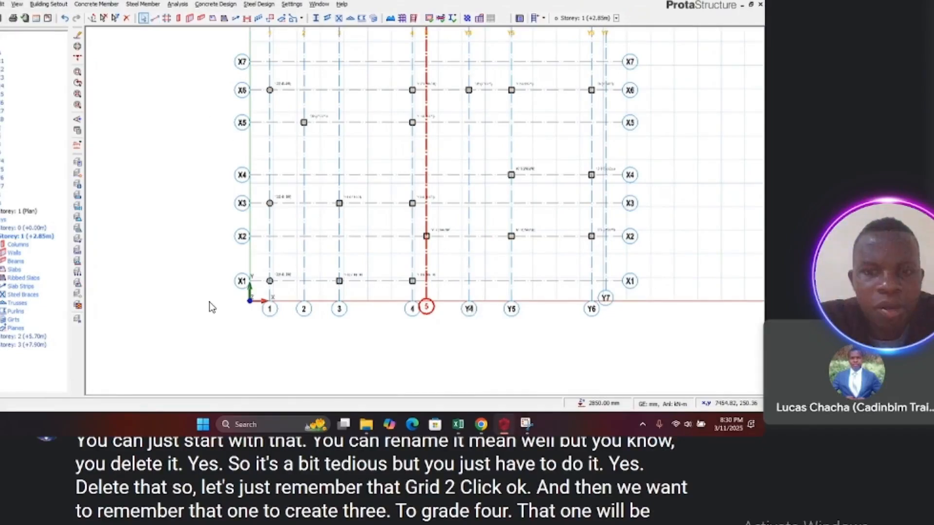
Step: Relabel axis Y4 as 6 and close the axis properties
left_click(471, 309)
right_click(471, 309)
left_click(484, 136)
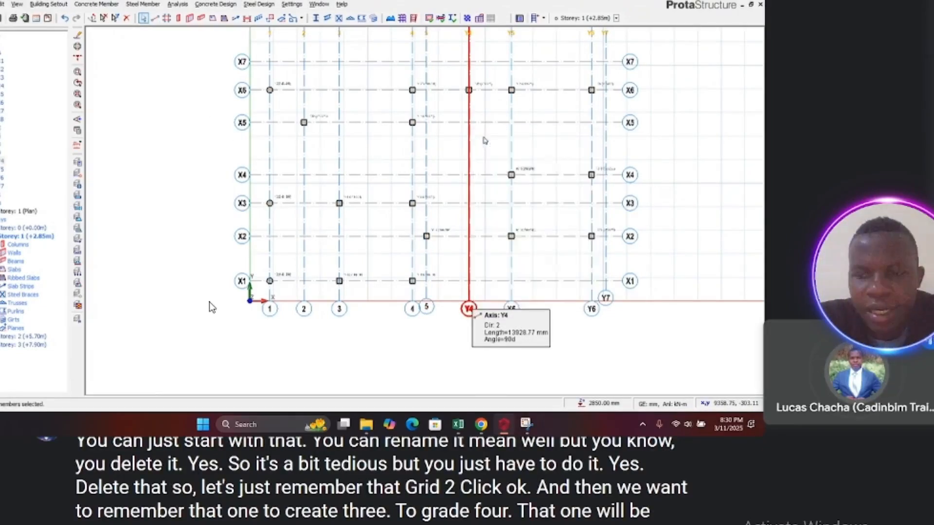
double_click(19, 31)
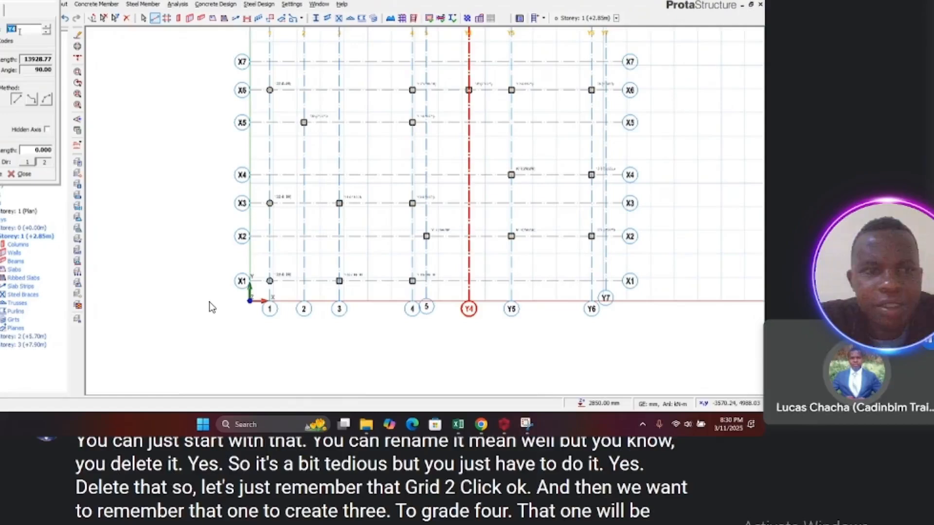
type("6")
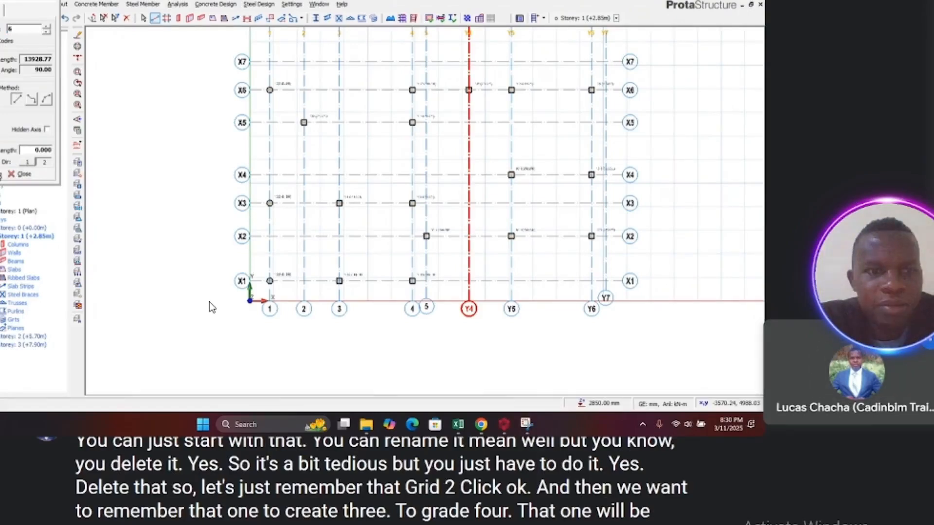
left_click(12, 176)
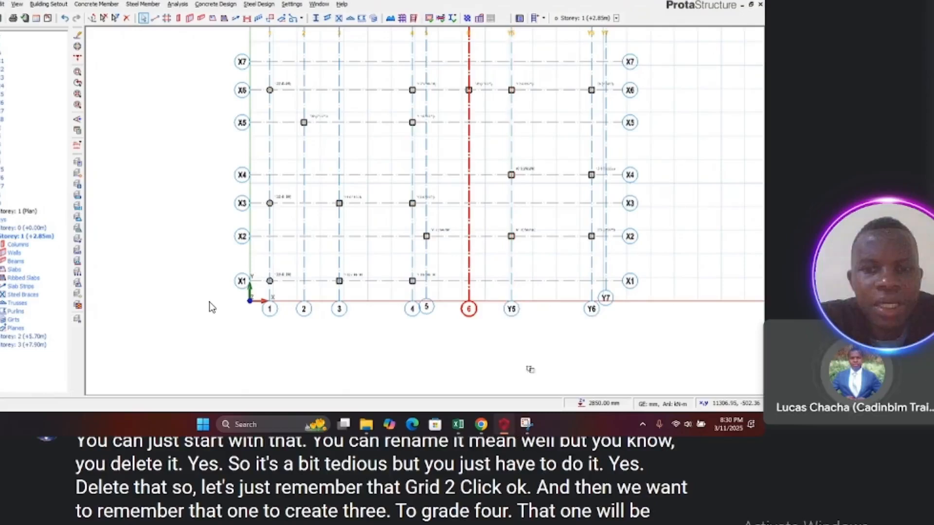
Step: Relabel axis Y5 as 7 and close the axis properties
right_click(508, 311)
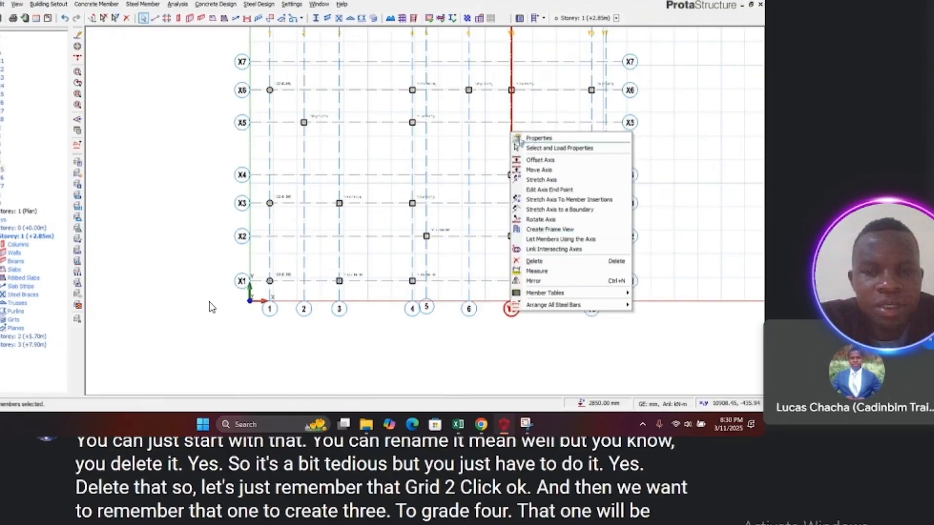
left_click(520, 139)
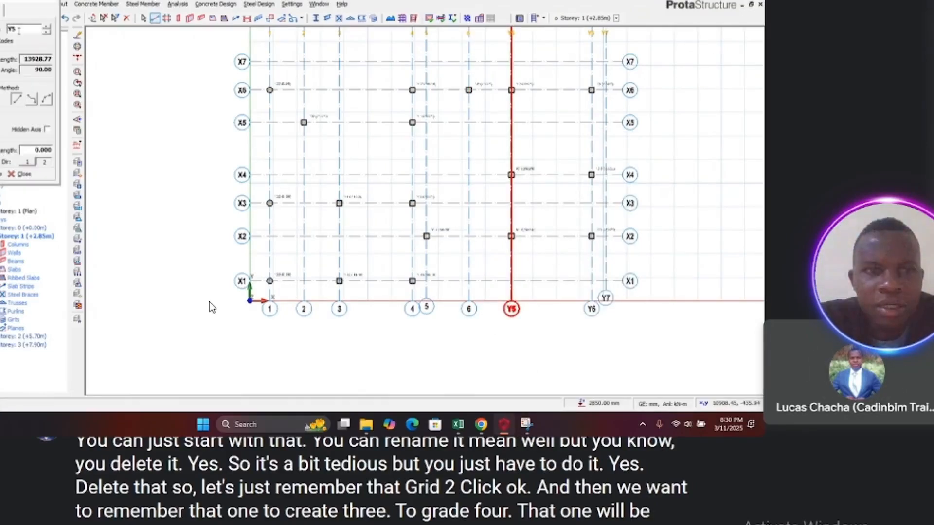
double_click(19, 30)
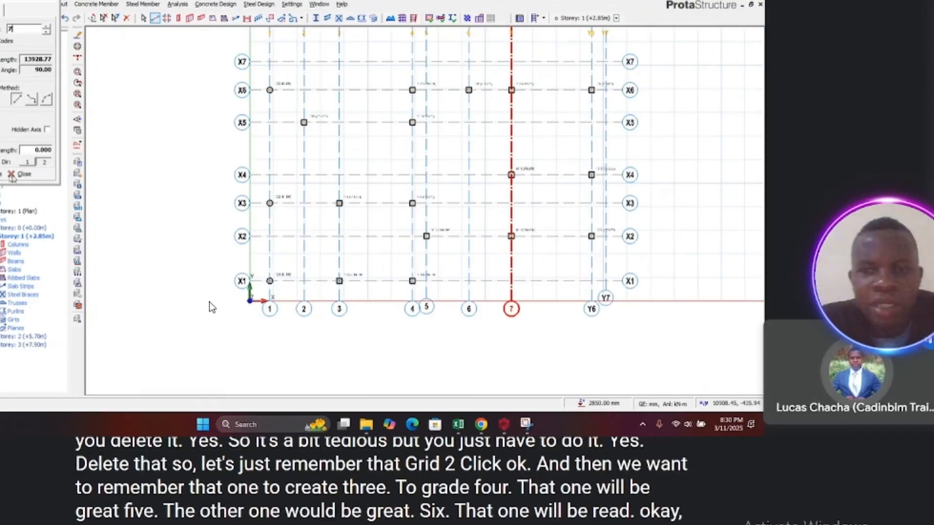
left_click(12, 176)
Step: Relabel axis Y6 as 8 and close the axis properties
left_click(591, 309)
right_click(592, 309)
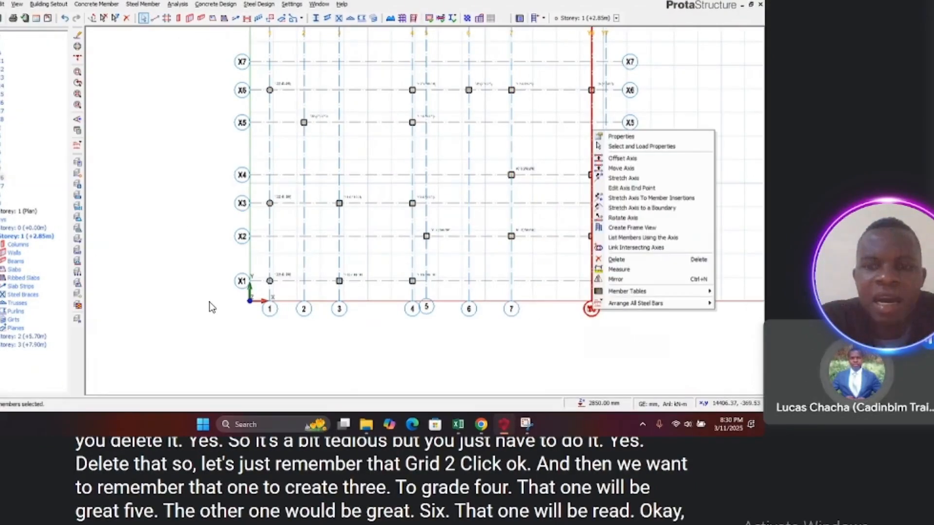
left_click(620, 137)
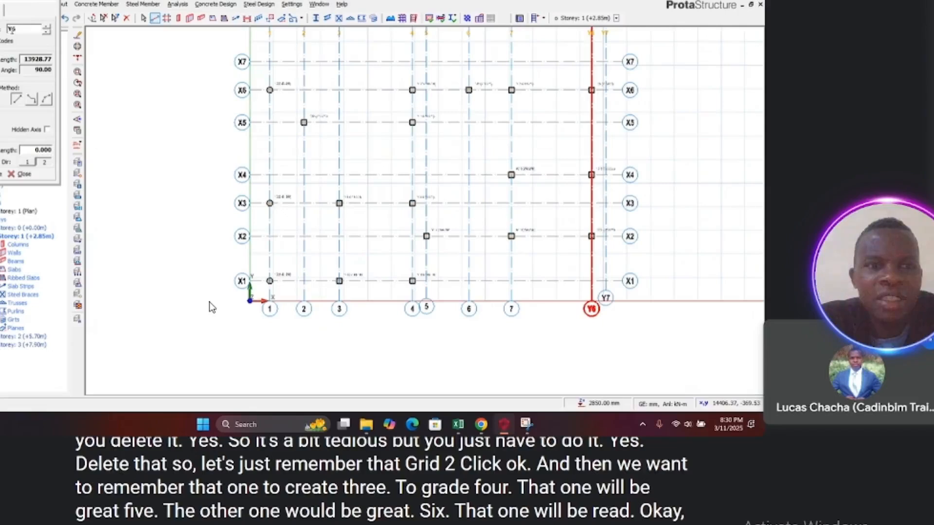
double_click(14, 30)
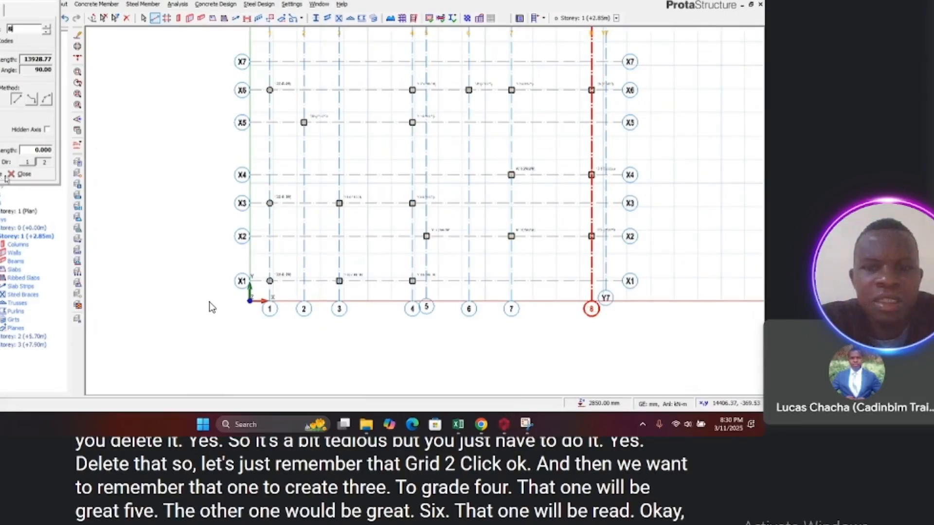
left_click(20, 176)
Step: Relabel axis Y7 at the plan's right edge as 9 and close the axis properties
left_click(606, 297)
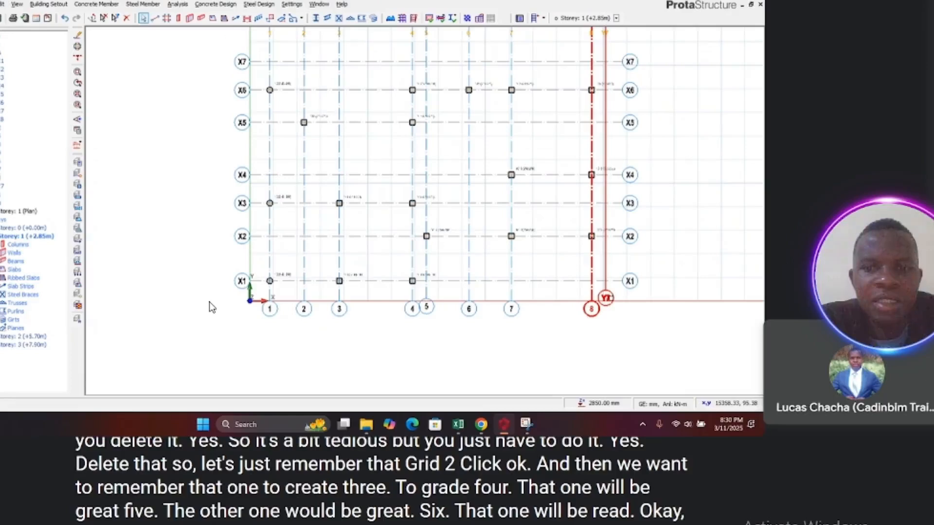
scroll(611, 299, "up", 3)
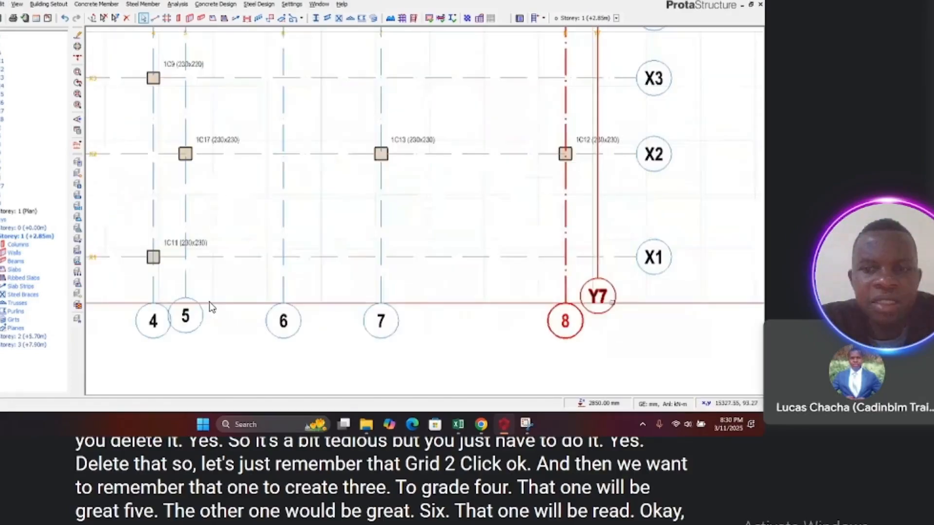
left_click(614, 288)
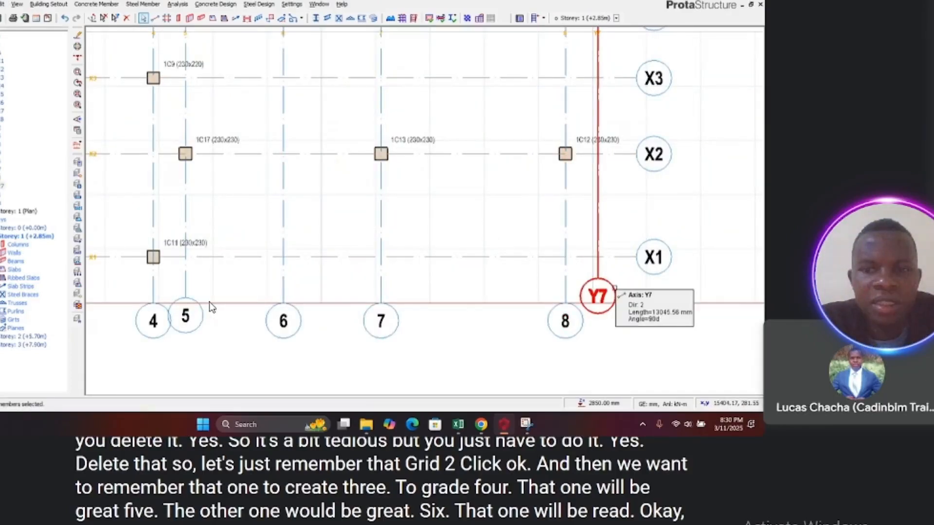
right_click(616, 289)
left_click(628, 115)
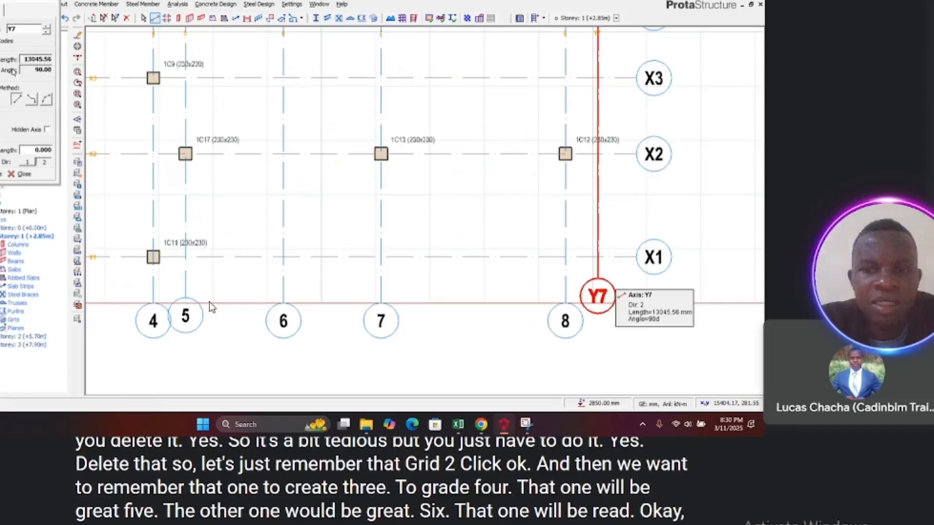
type("9")
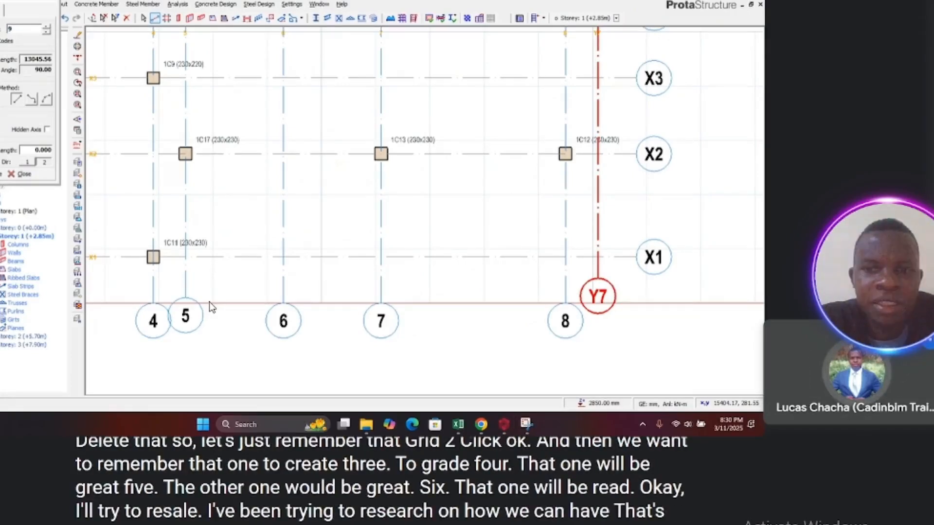
key("Return")
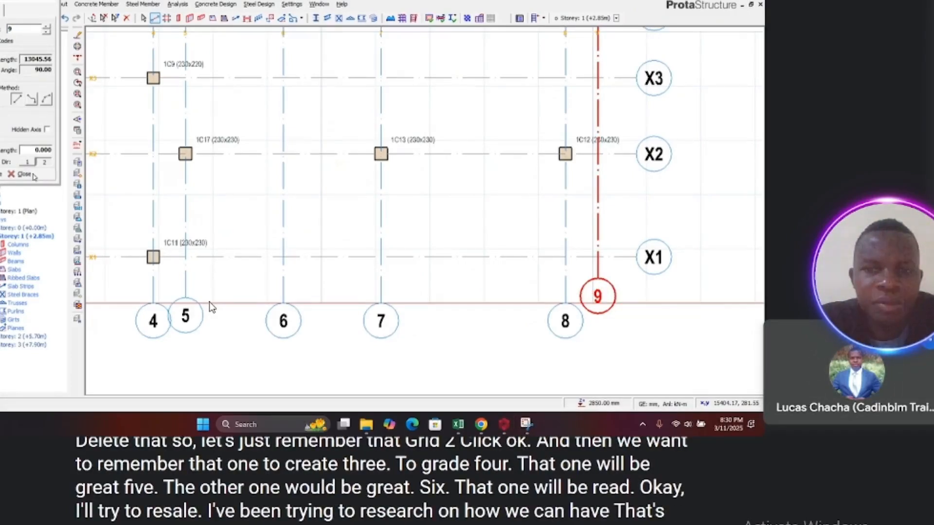
left_click(34, 177)
scroll(634, 287, "down", 5)
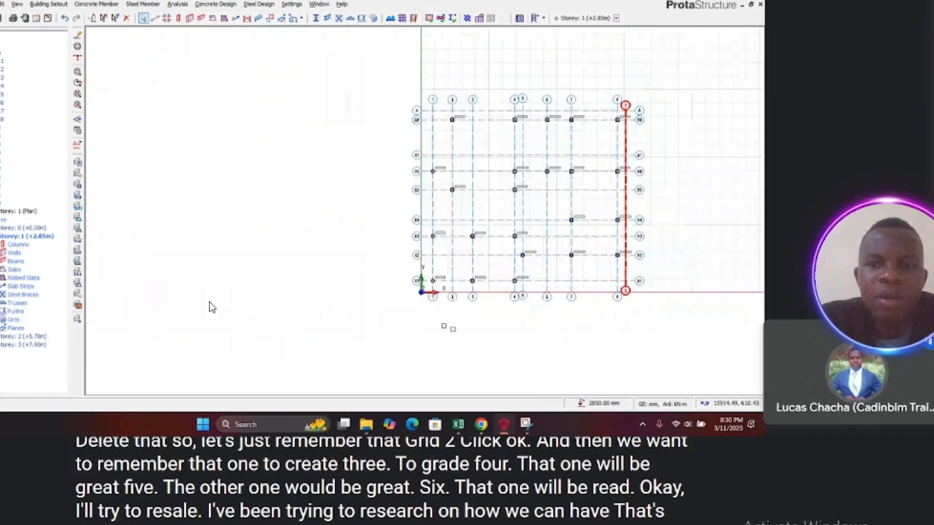
scroll(436, 282, "up", 5)
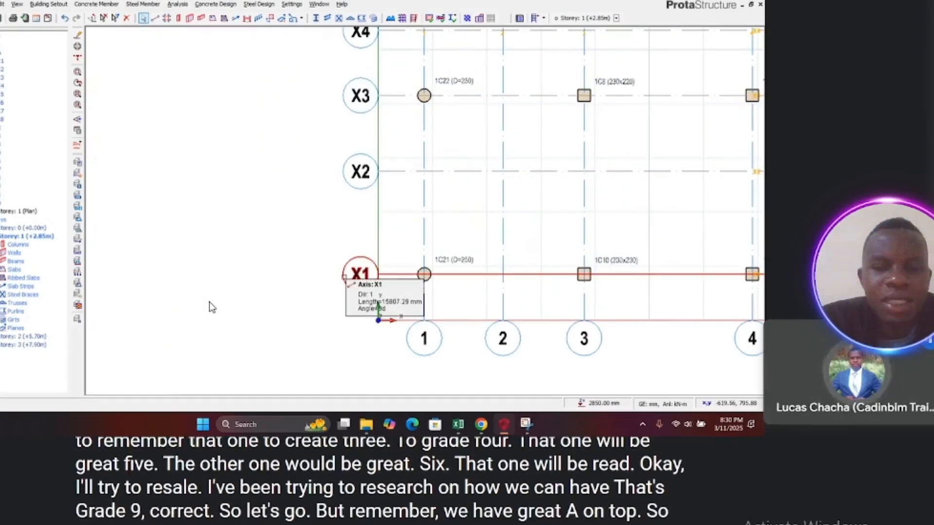
scroll(212, 307, "down", 3)
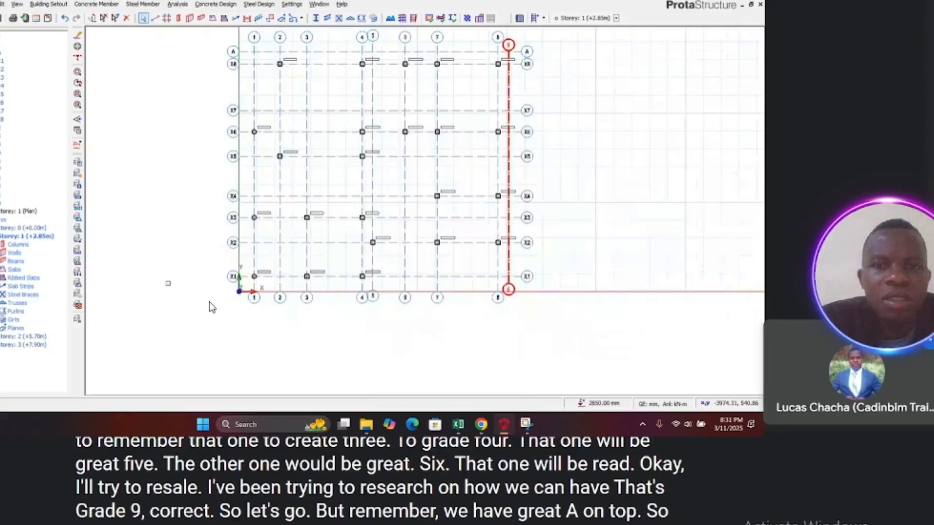
scroll(211, 308, "down", 1)
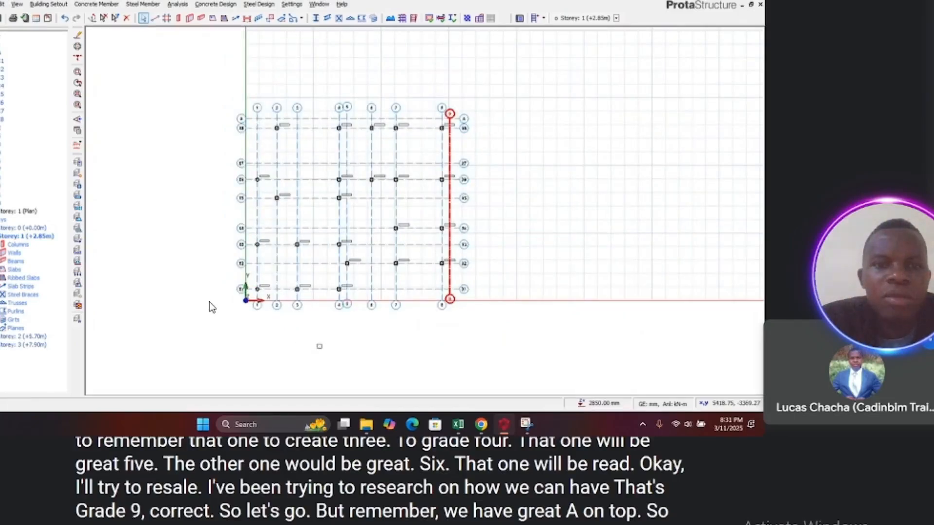
Step: Relabel the top horizontal axis A as A.1 and close the axis properties
scroll(417, 119, "up", 3)
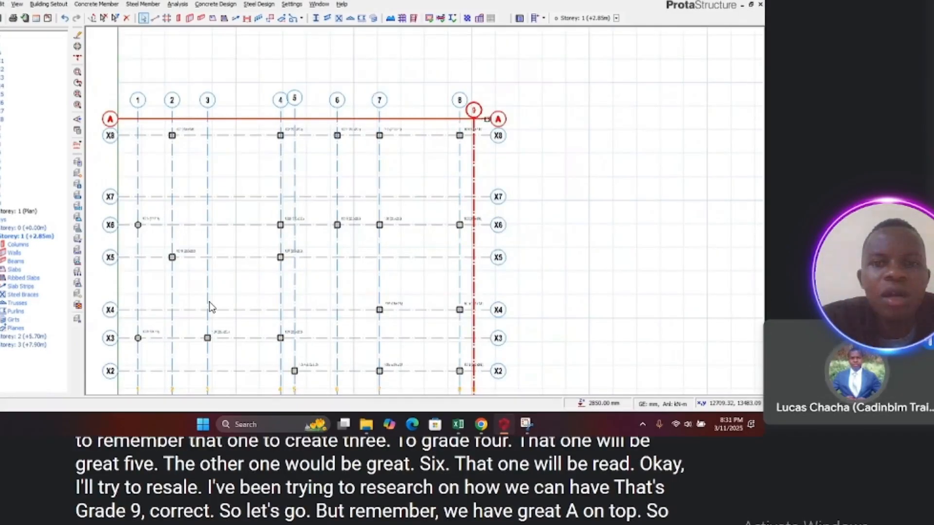
left_click(490, 118)
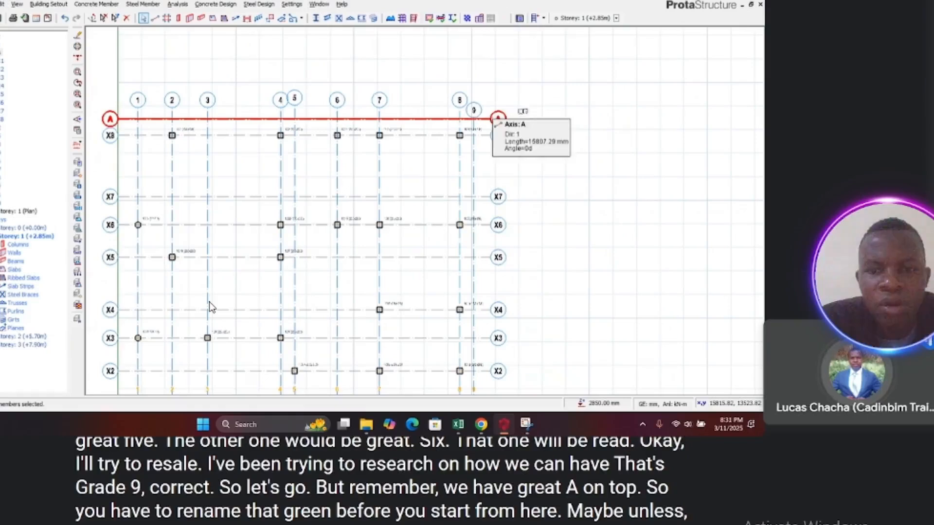
scroll(542, 107, "down", 1)
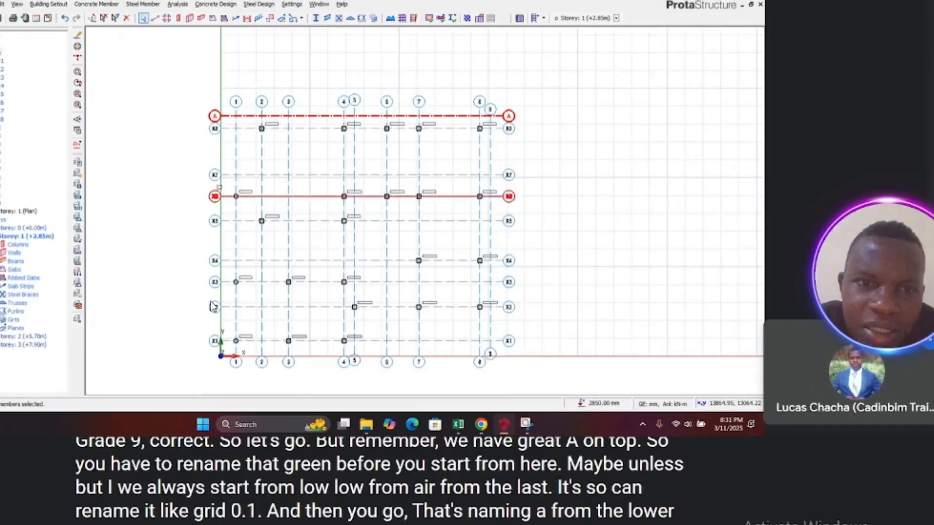
right_click(216, 110)
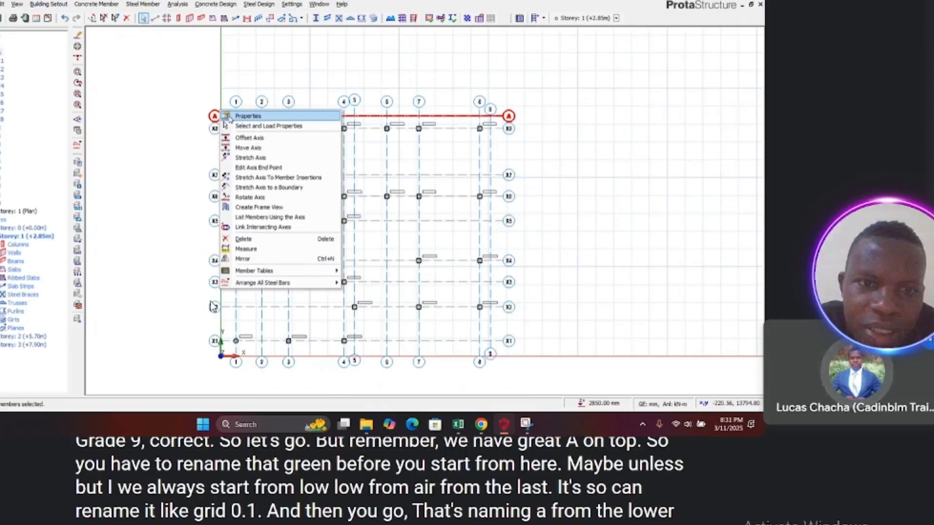
left_click(230, 117)
double_click(28, 30)
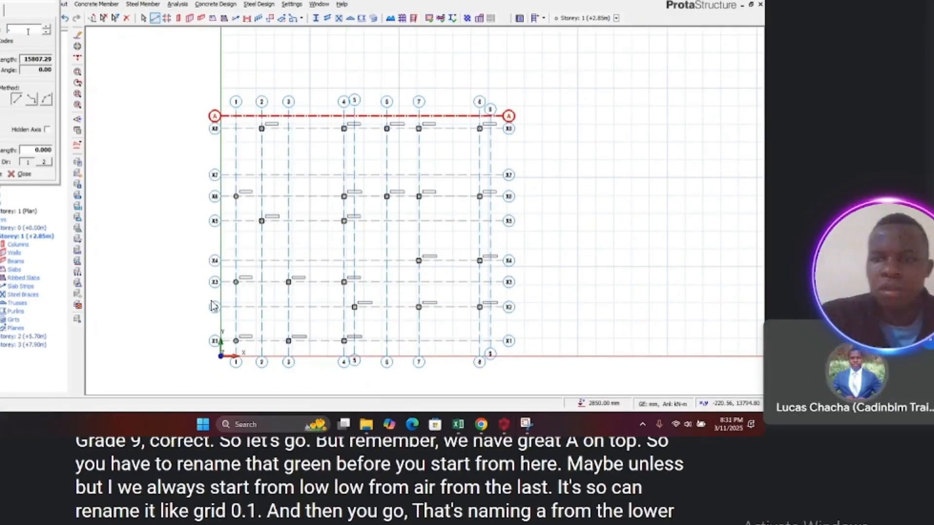
type("A.1")
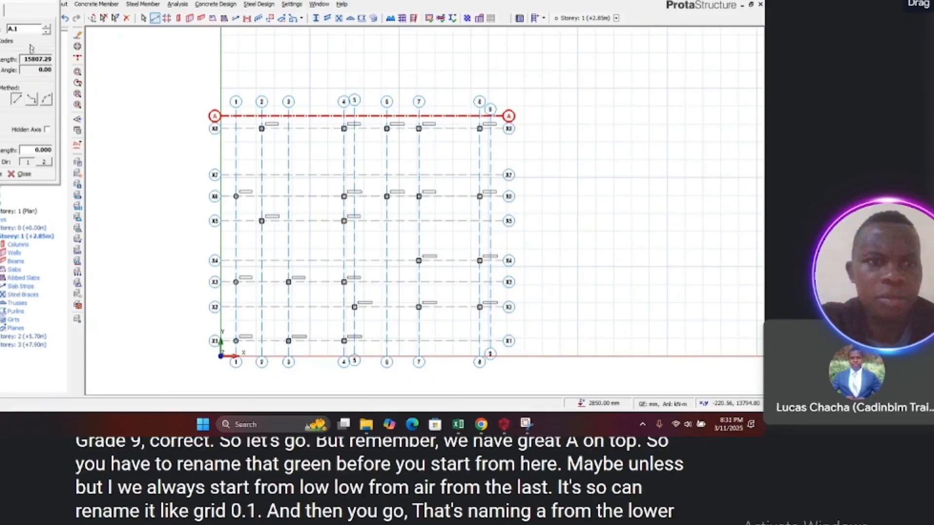
left_click(18, 176)
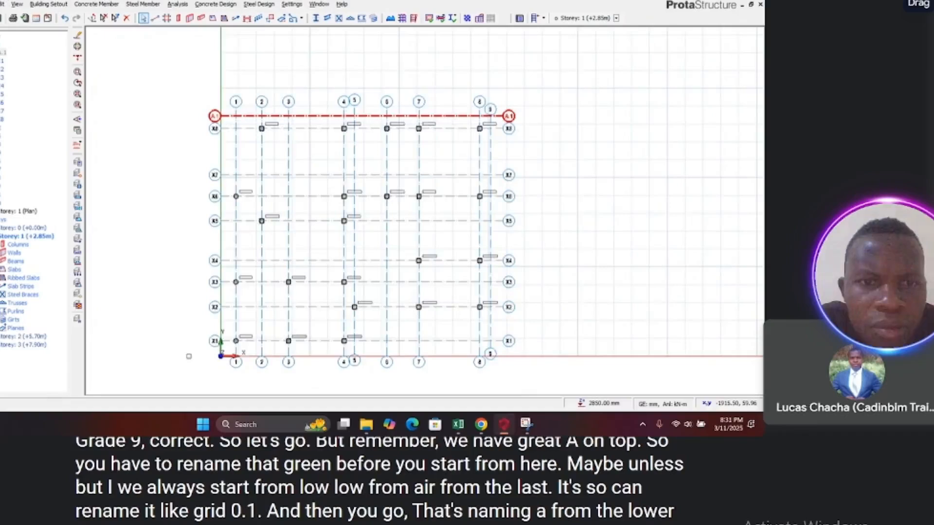
Step: Relabel the bottom axis X1 as A and close the axis properties
scroll(188, 356, "up", 3)
right_click(248, 322)
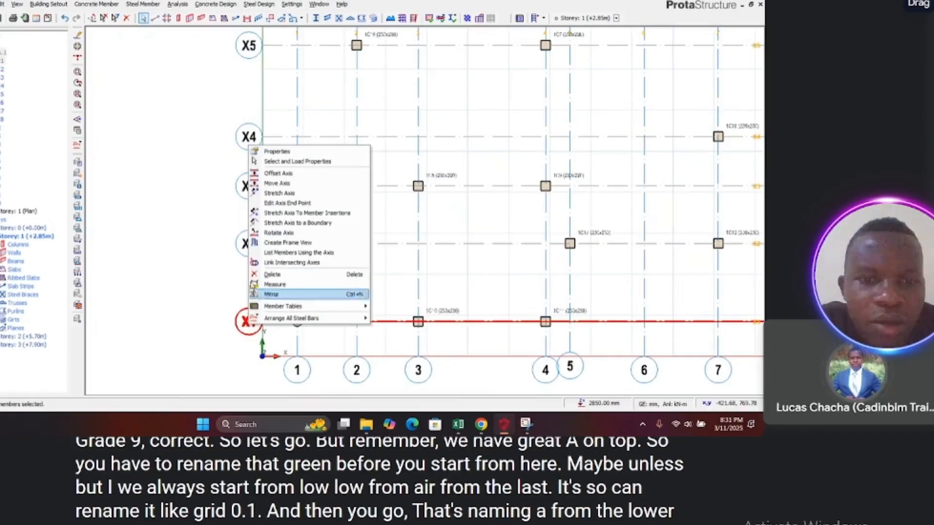
left_click(266, 150)
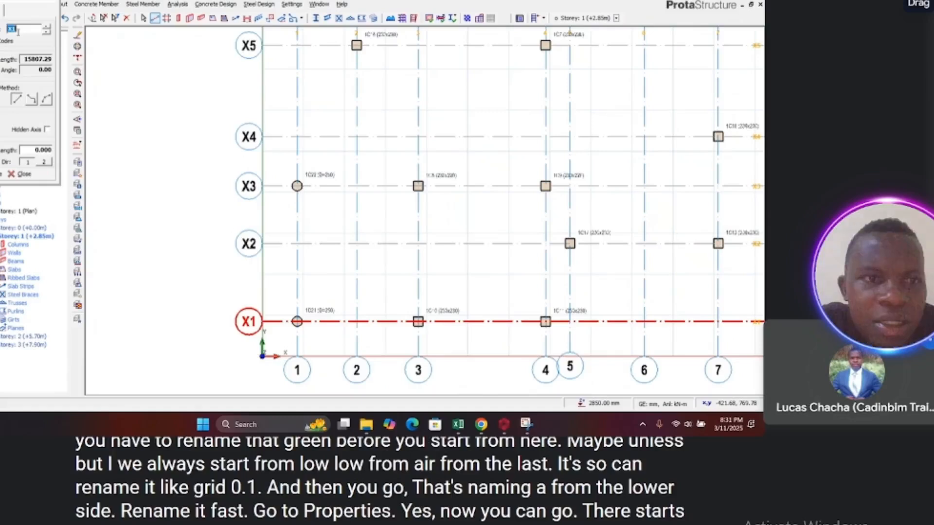
left_click(11, 175)
Step: Relabel axis X2 as B and close the axis properties
left_click(246, 233)
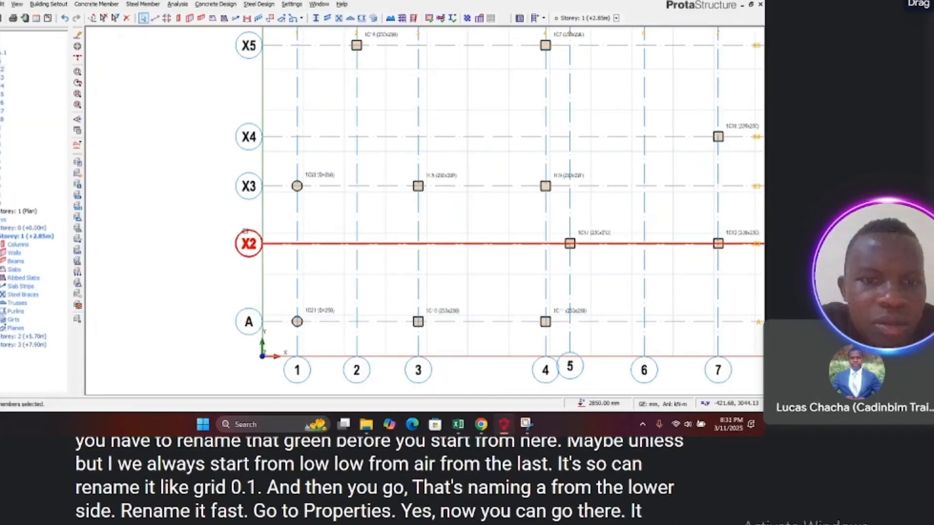
right_click(245, 231)
left_click(268, 239)
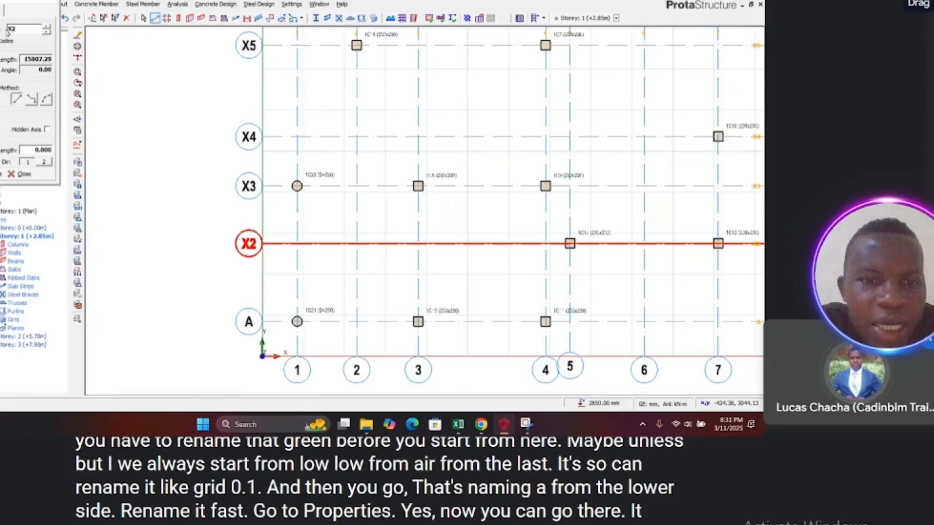
double_click(10, 29)
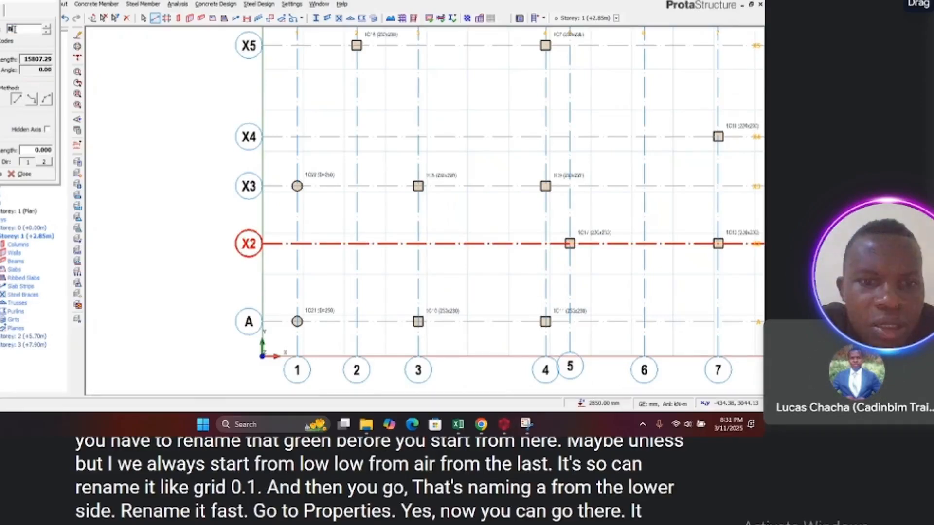
left_click(22, 176)
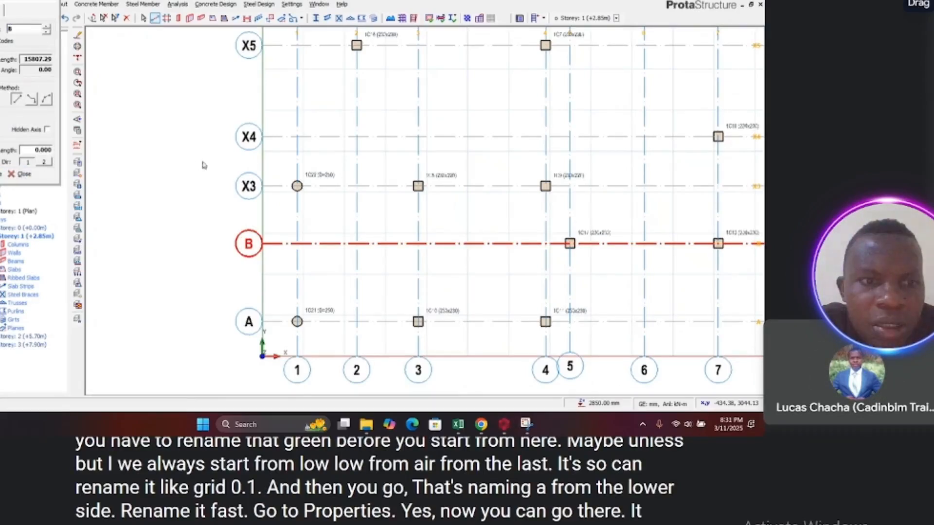
Step: Relabel axis X3 as C and close the axis properties
left_click(239, 182)
right_click(238, 179)
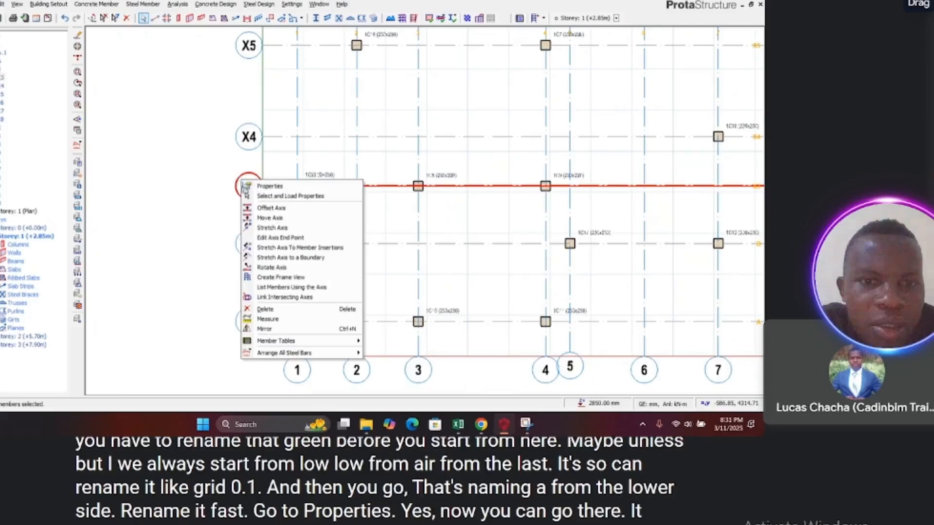
left_click(260, 188)
double_click(23, 30)
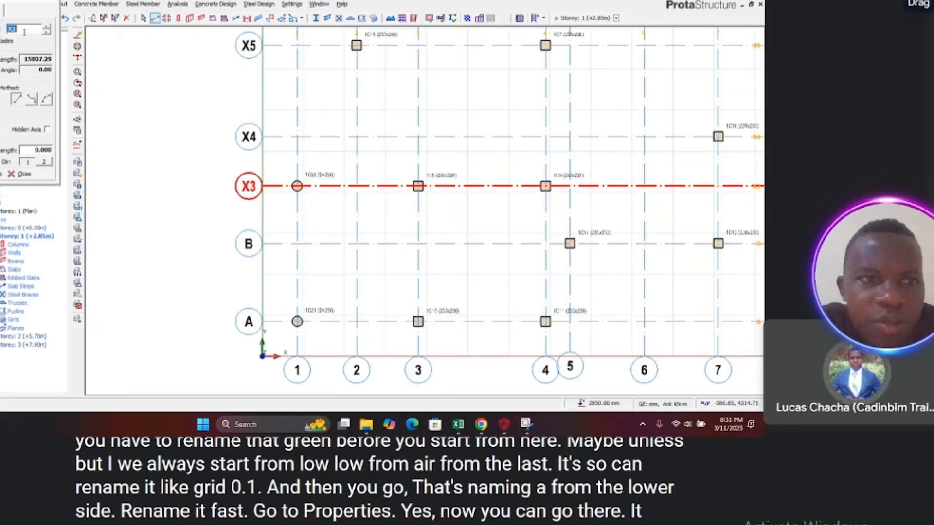
type("C")
left_click(1, 174)
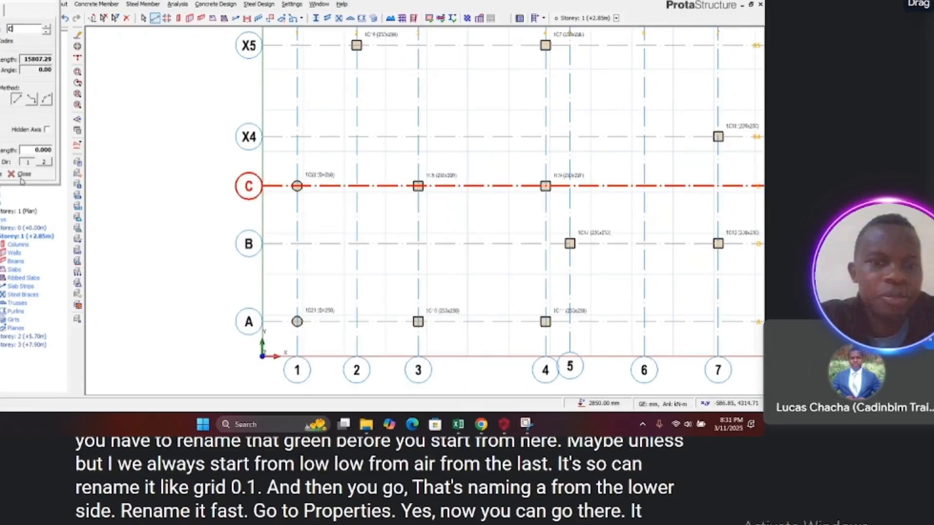
left_click(21, 175)
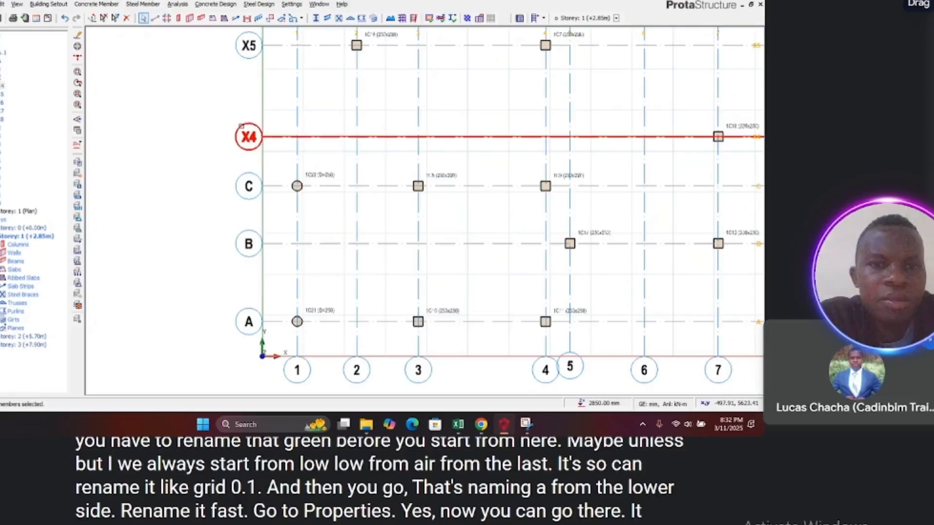
Step: Relabel axis X4 as D and close the axis properties
right_click(241, 127)
left_click(263, 135)
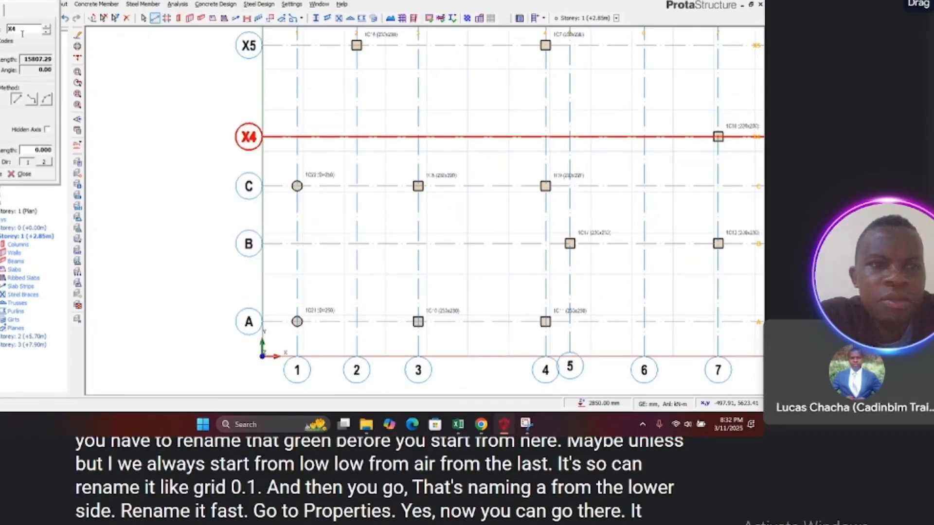
double_click(22, 30)
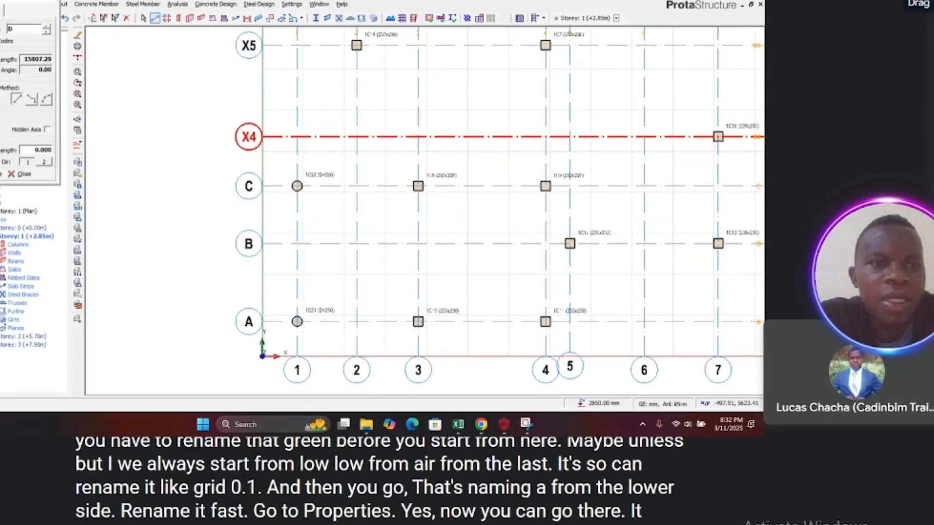
left_click(20, 174)
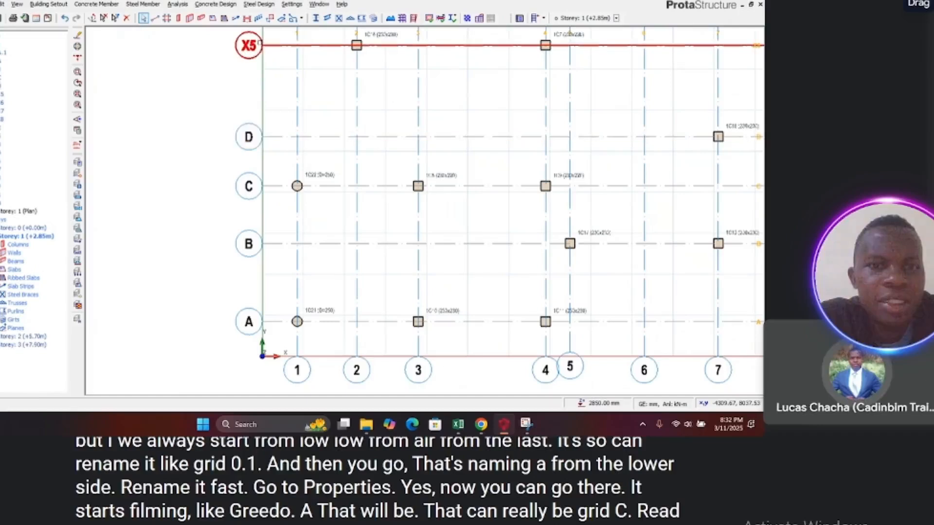
Step: Relabel axis X5 as E and close the axis properties
right_click(249, 60)
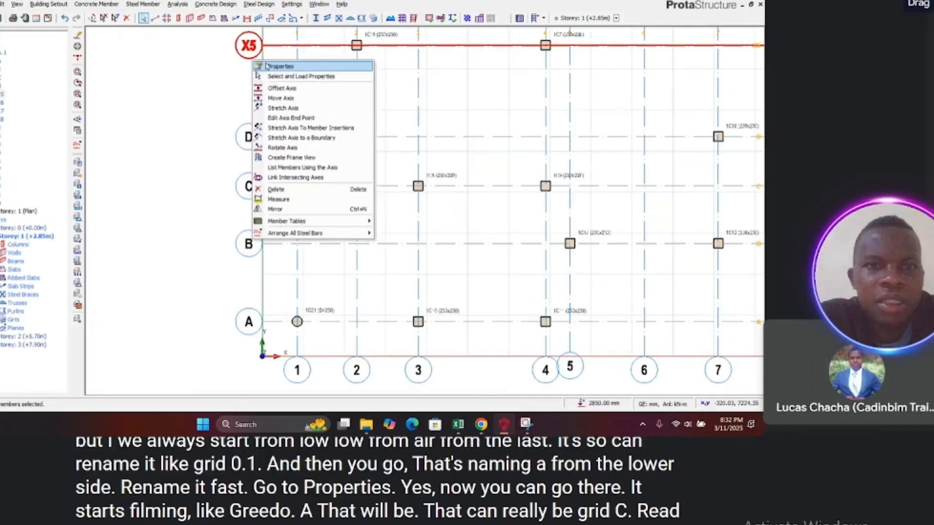
left_click(268, 67)
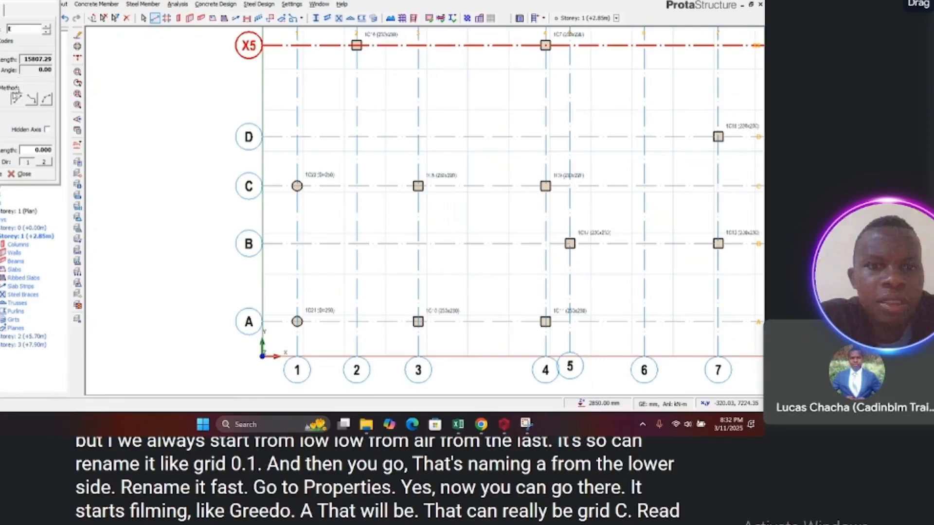
left_click(1, 174)
left_click(18, 174)
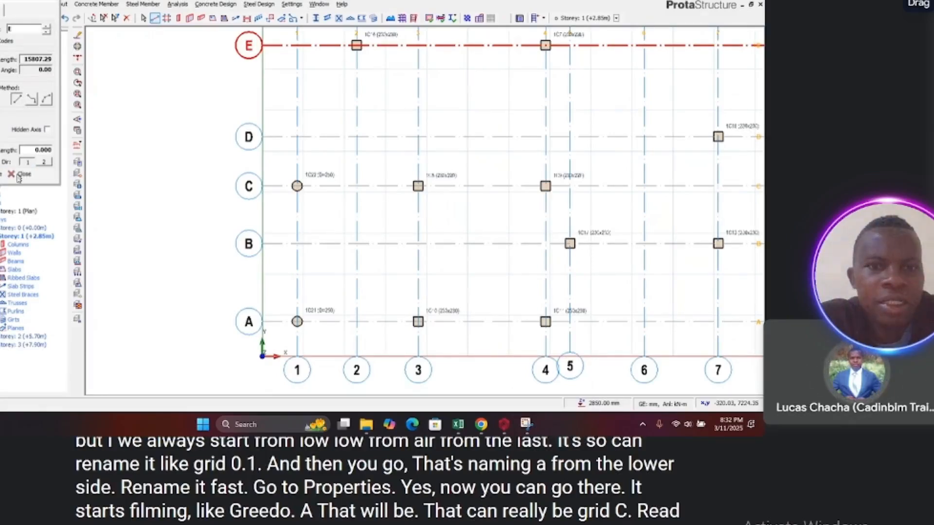
Step: Relabel axis X6 as F and close the axis properties
scroll(113, 267, "up", 3)
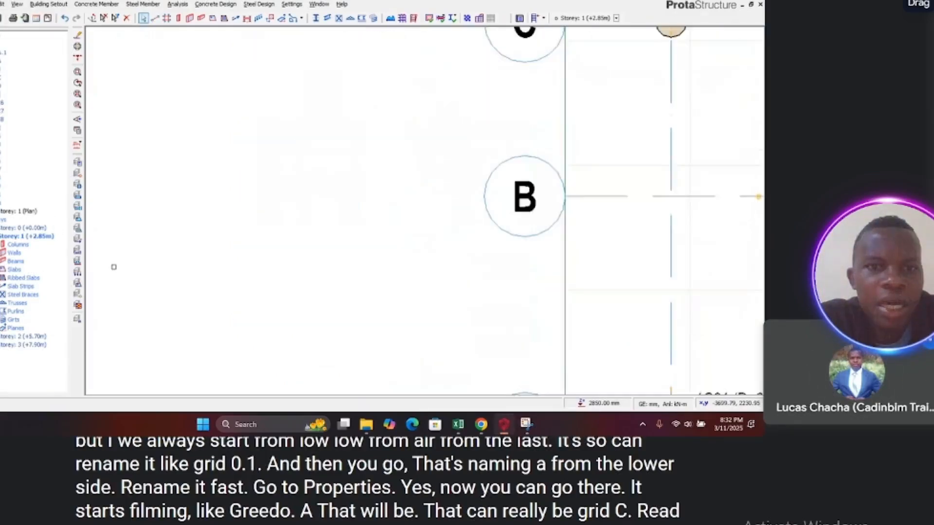
scroll(155, 263, "down", 1)
scroll(149, 227, "down", 2)
scroll(149, 226, "down", 1)
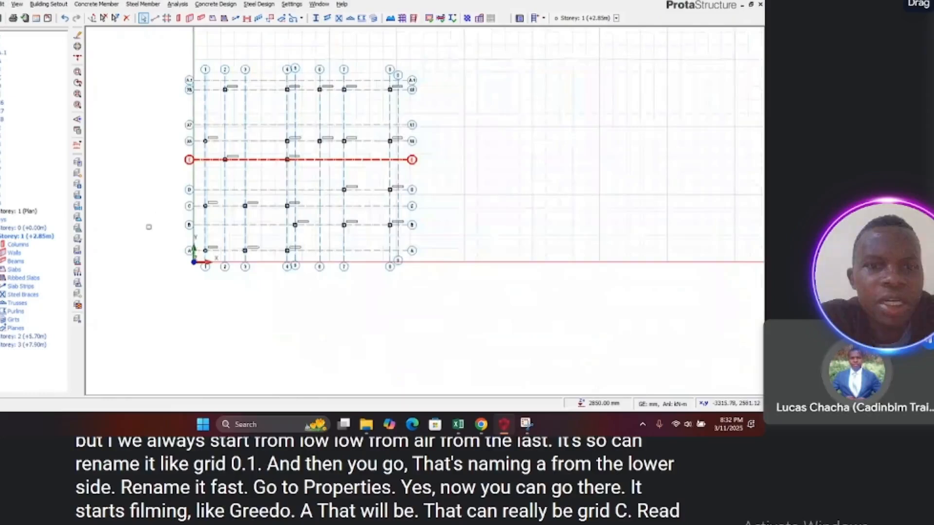
scroll(173, 131, "up", 2)
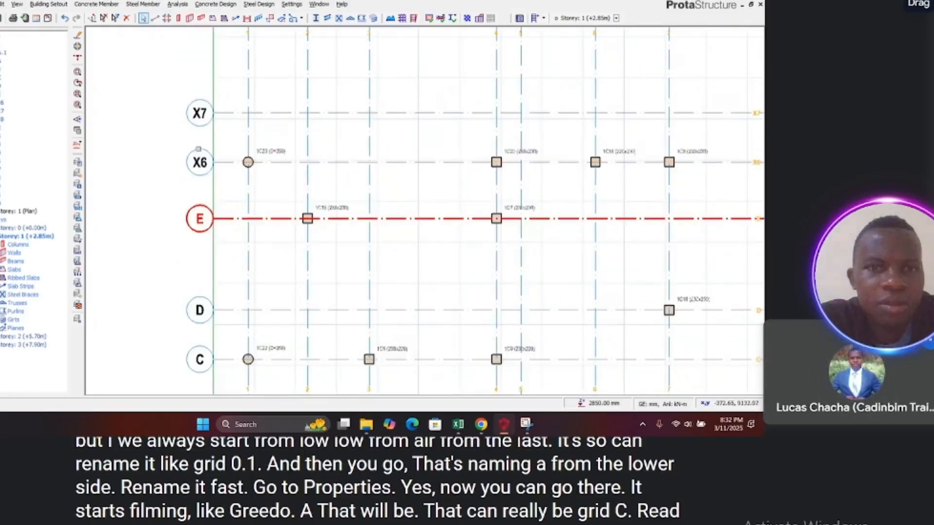
left_click(199, 161)
right_click(200, 158)
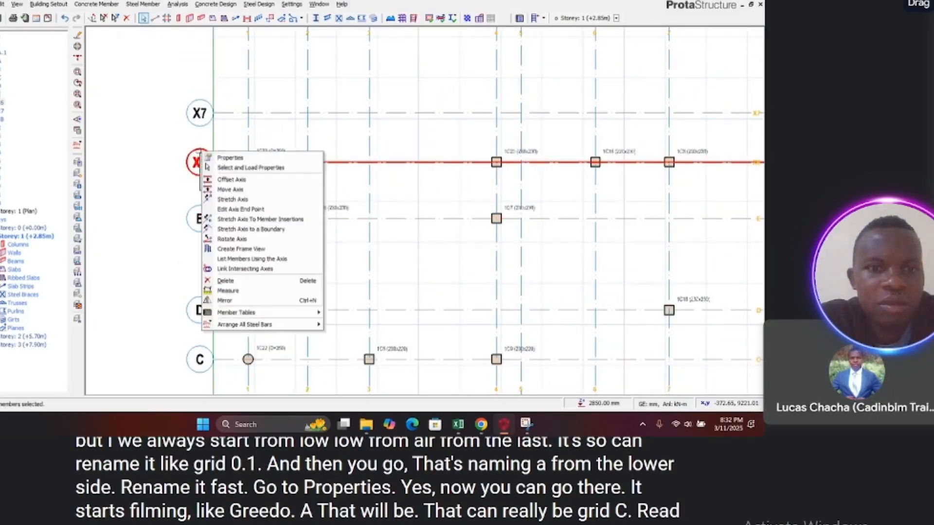
left_click(229, 158)
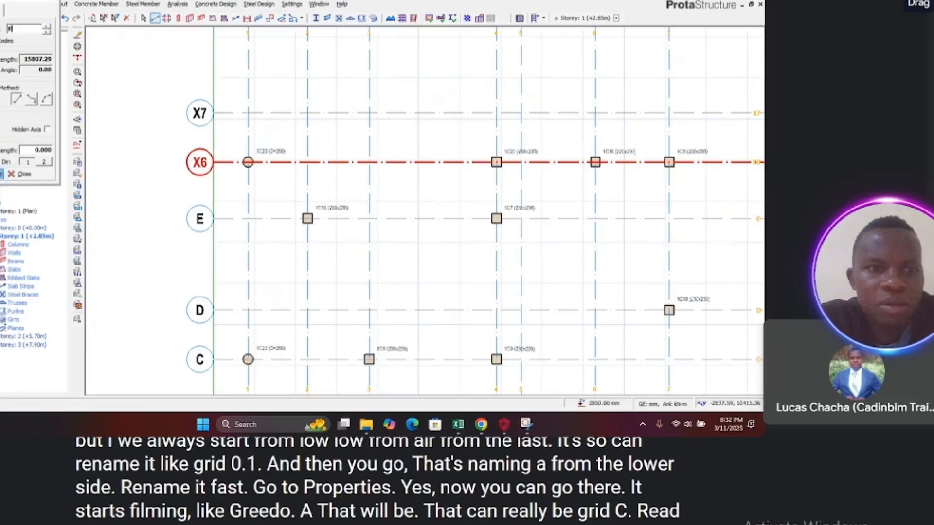
left_click(1, 174)
left_click(20, 174)
Step: Relabel axis X7 as G and close the axis properties
left_click(195, 102)
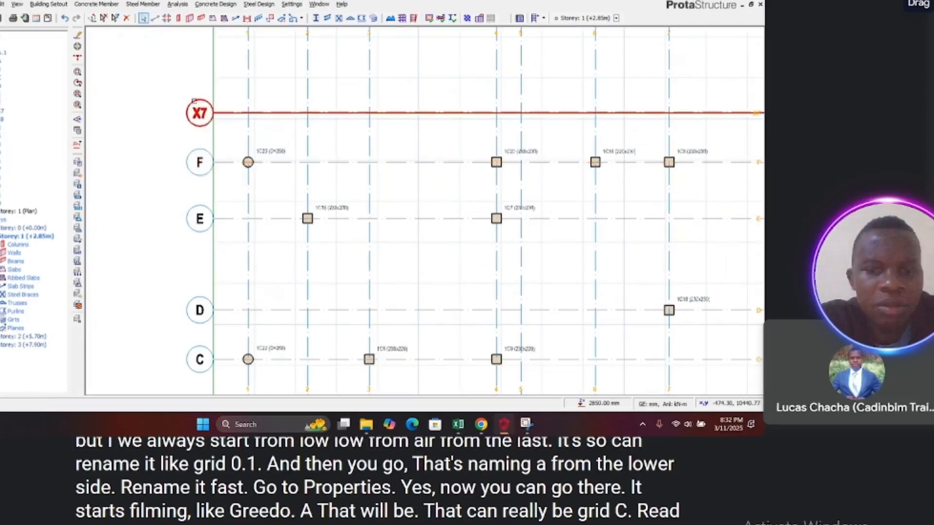
right_click(195, 102)
left_click(225, 103)
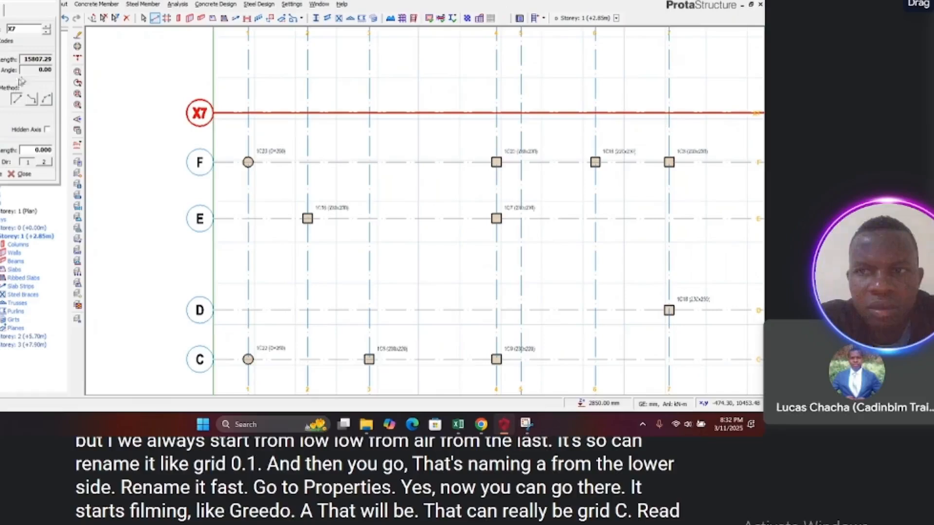
double_click(26, 32)
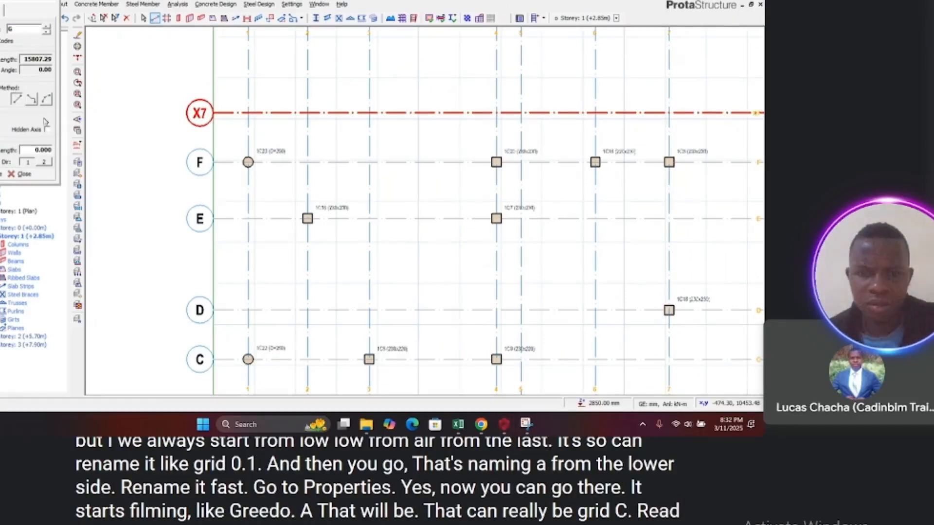
left_click(17, 173)
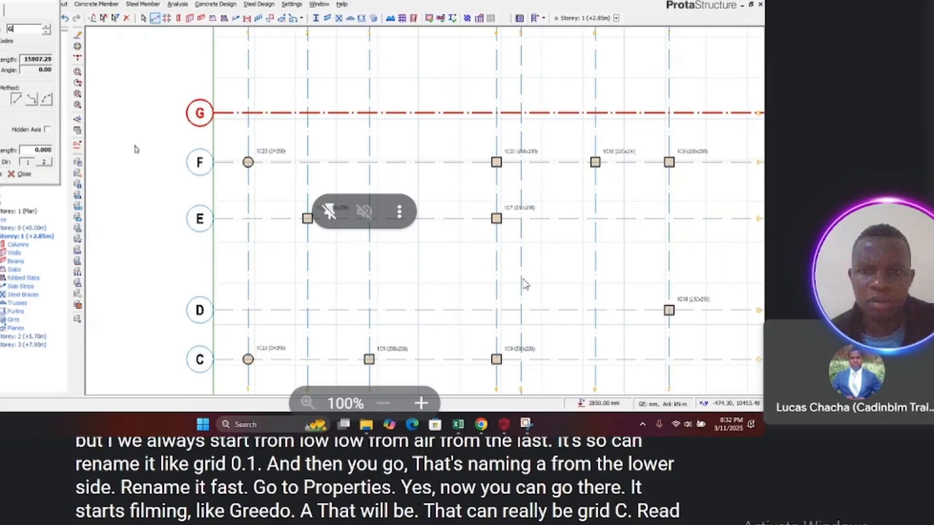
scroll(174, 247, "down", 2)
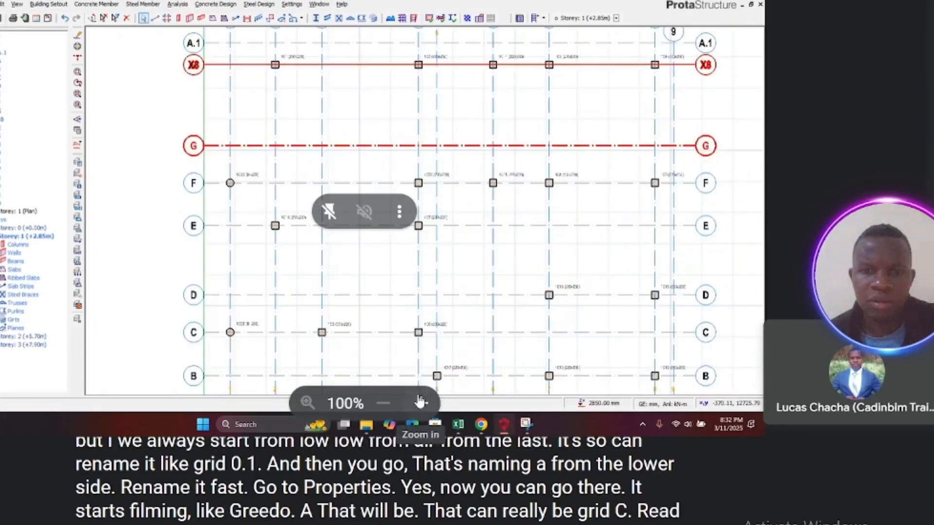
left_click(420, 401)
left_click(420, 401)
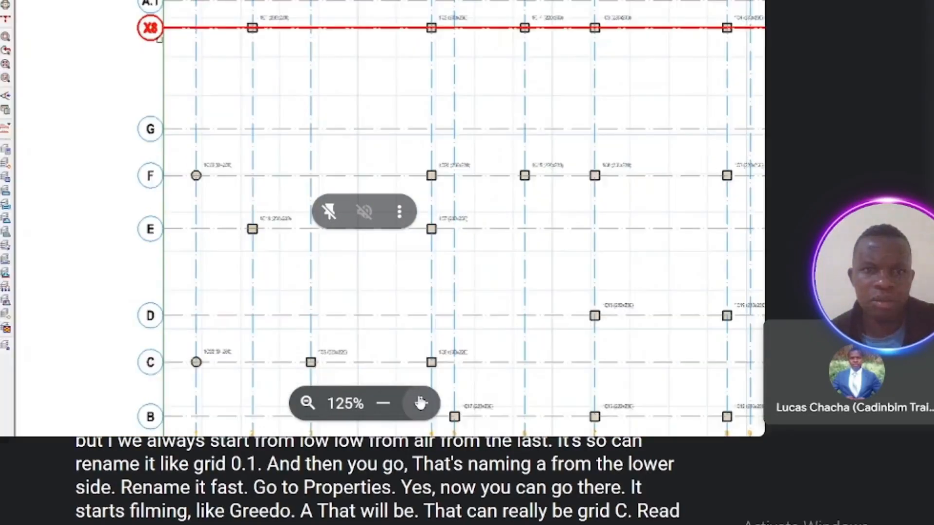
left_click(419, 401)
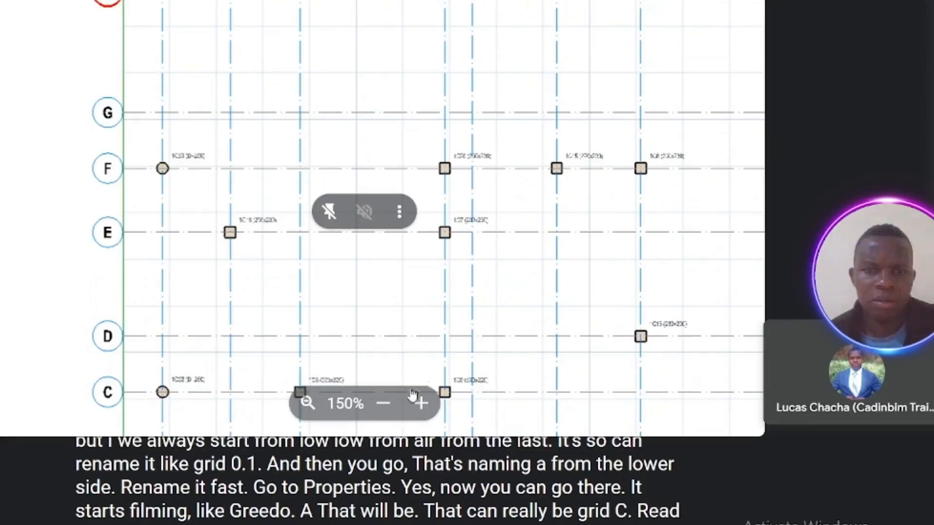
left_click(383, 403)
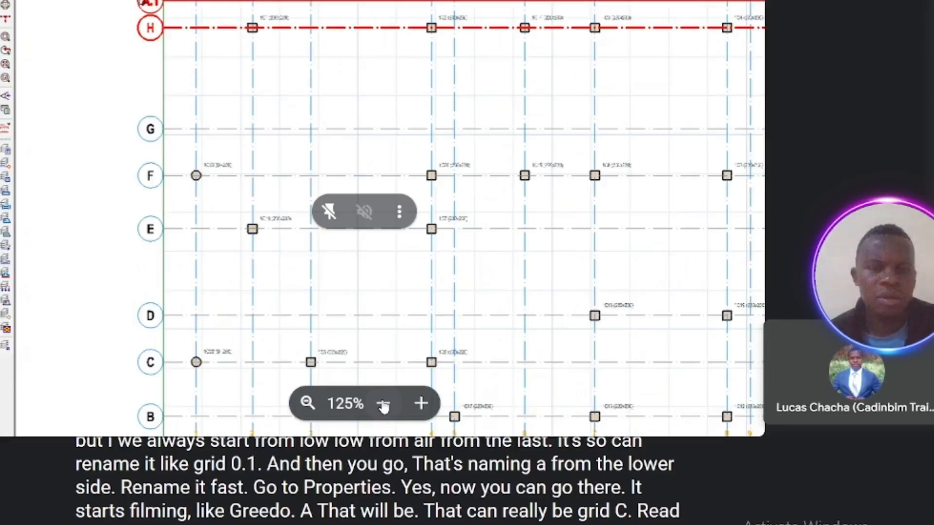
left_click(383, 403)
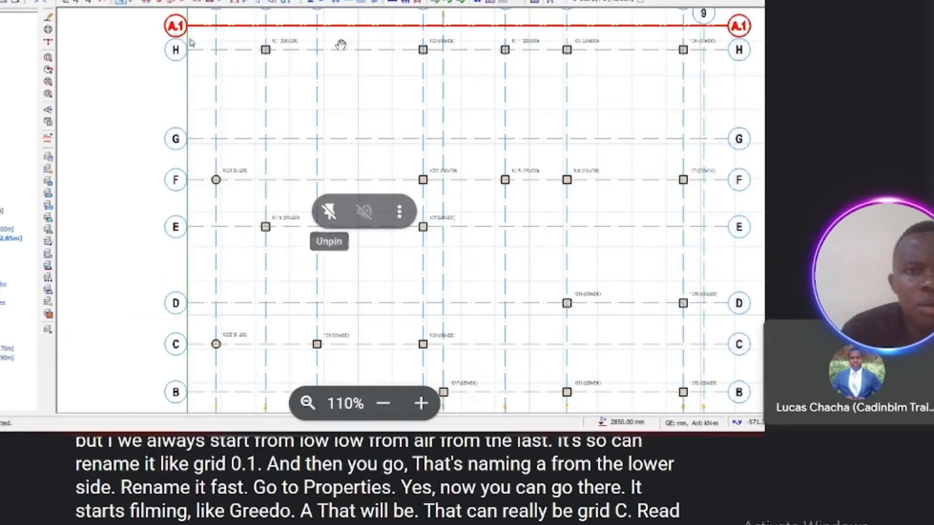
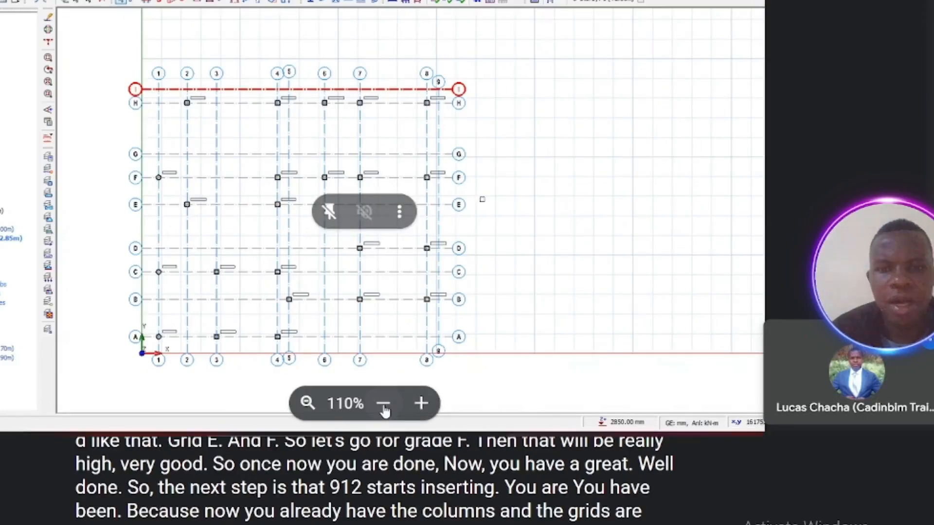
left_click(384, 406)
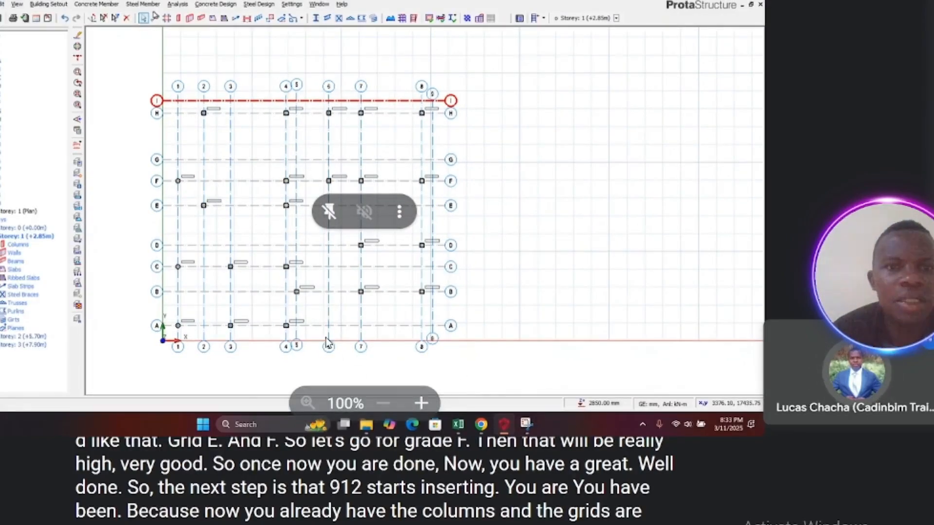
left_click(102, 5)
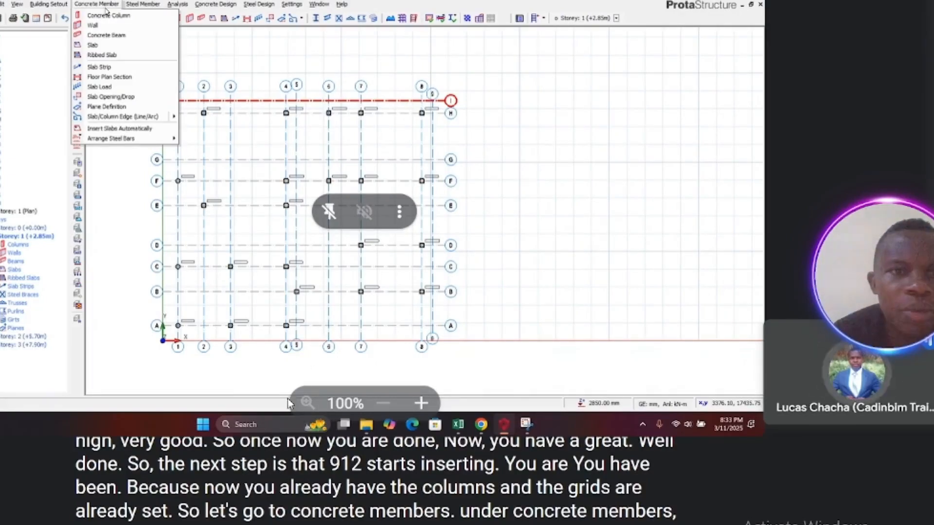
left_click(101, 35)
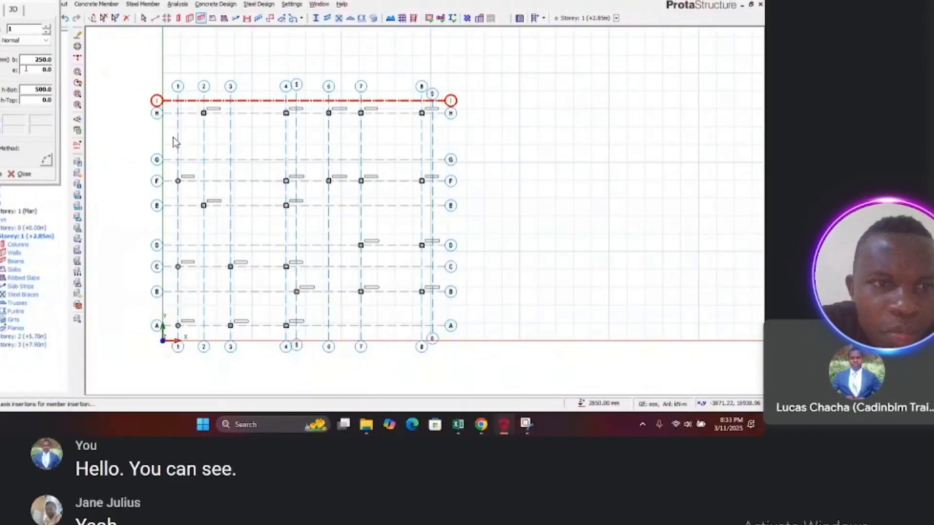
left_click(50, 59)
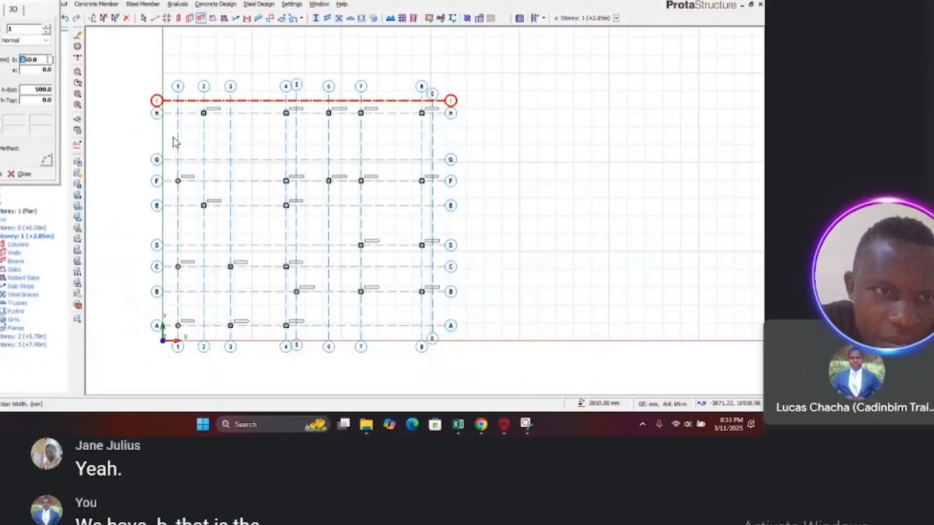
left_click_drag(44, 59, 21, 62)
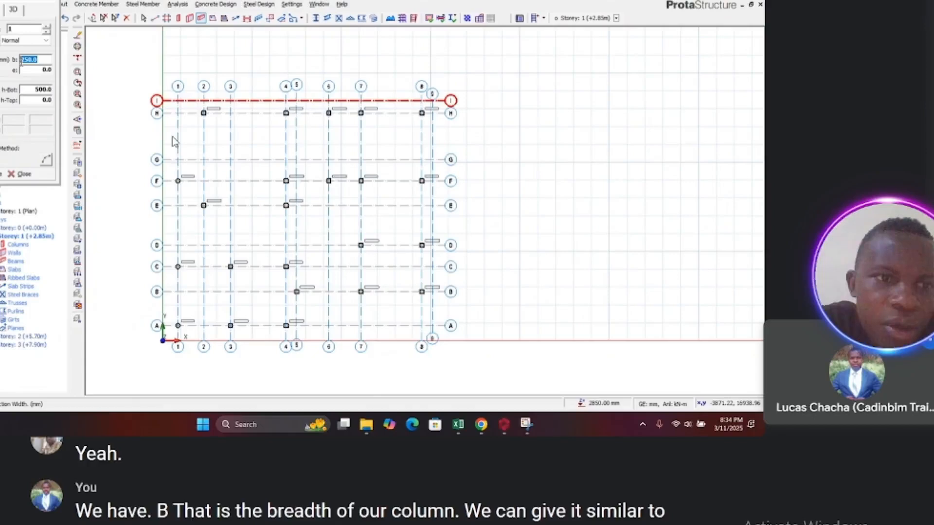
type("5")
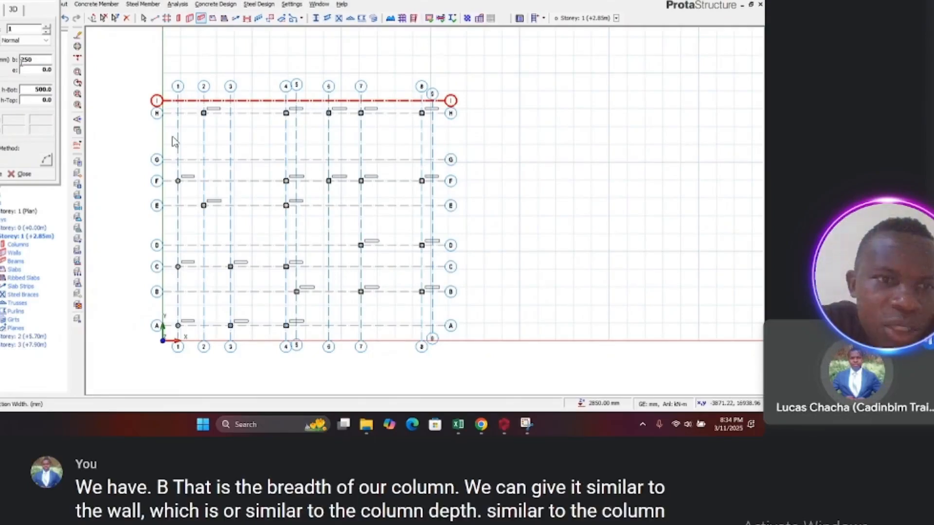
key("Tab")
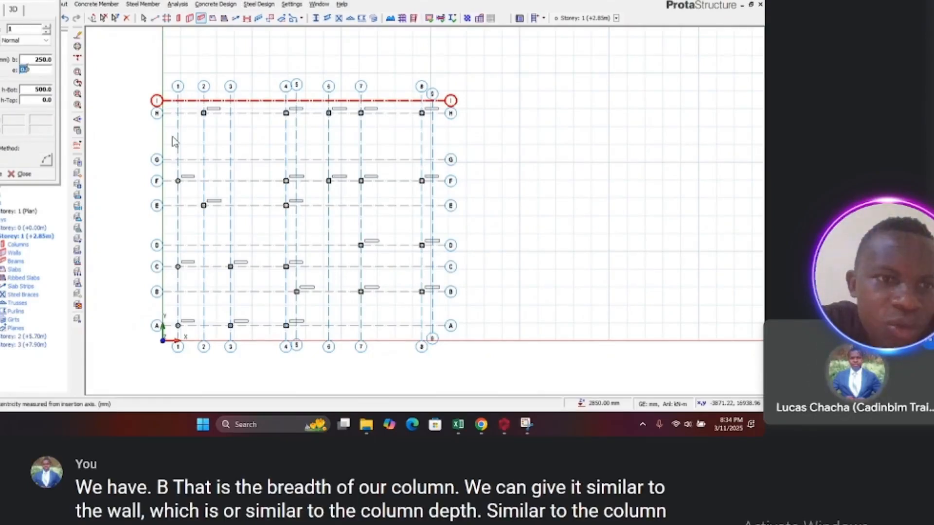
left_click(42, 59)
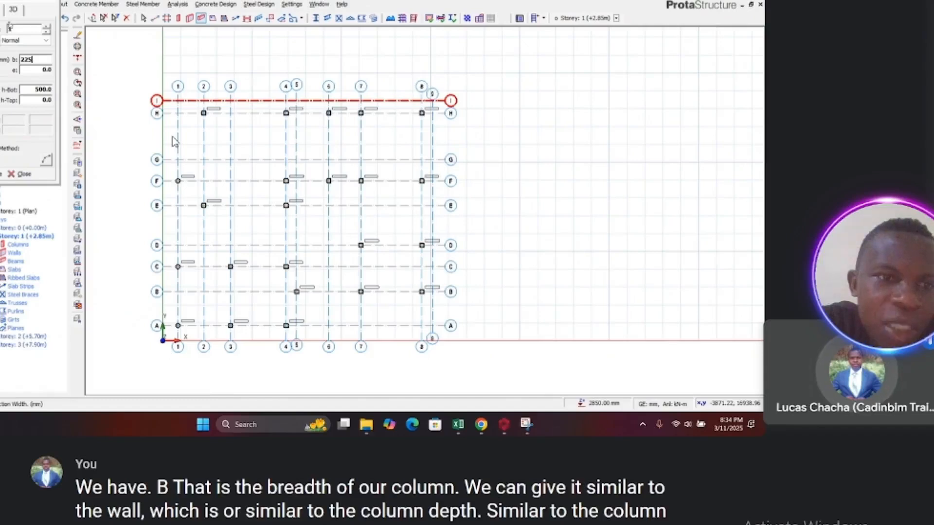
left_click(42, 71)
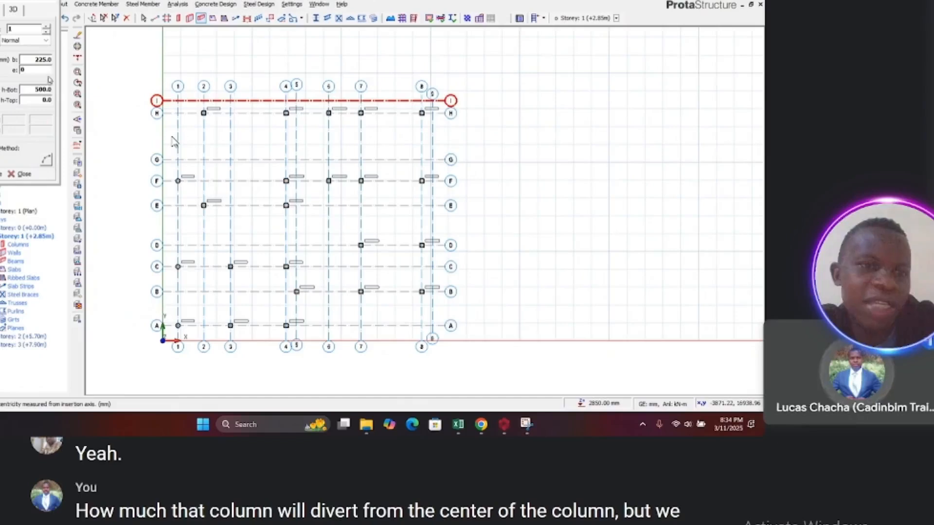
key("Tab")
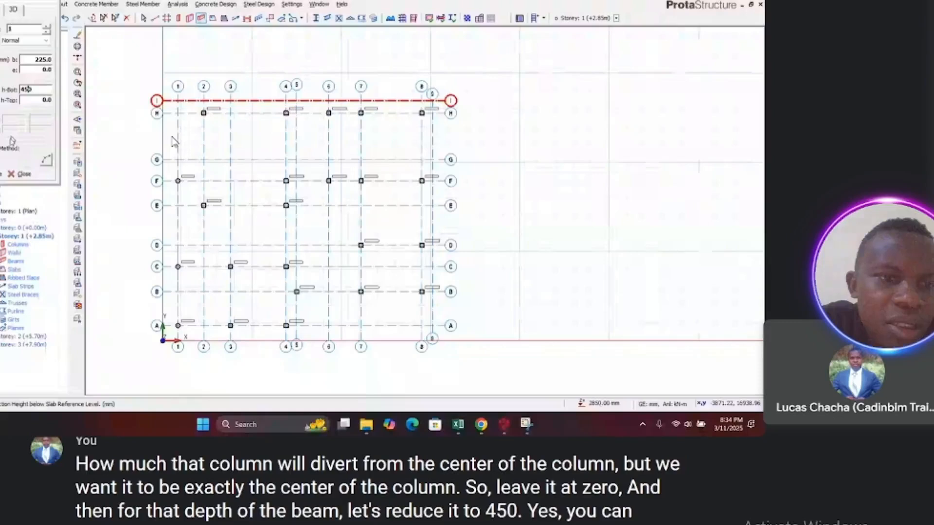
left_click(20, 178)
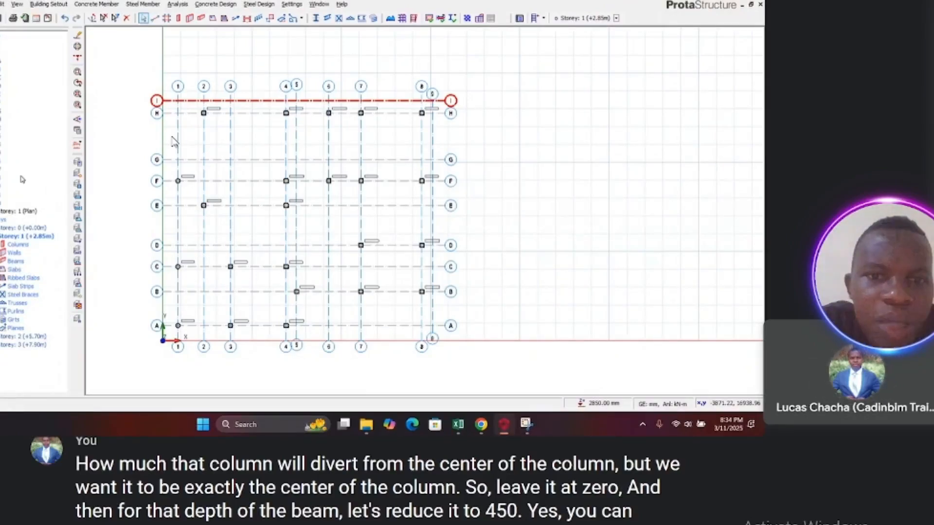
left_click(111, 164)
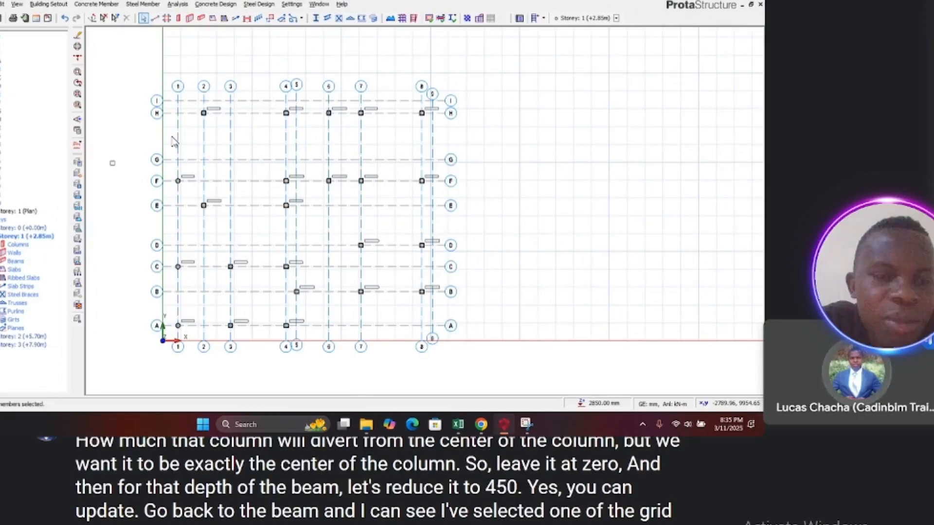
Step: Start the Concrete Beam command and set the beam width b to 225 mm and the depth h-Bot to 450 mm
left_click(99, 6)
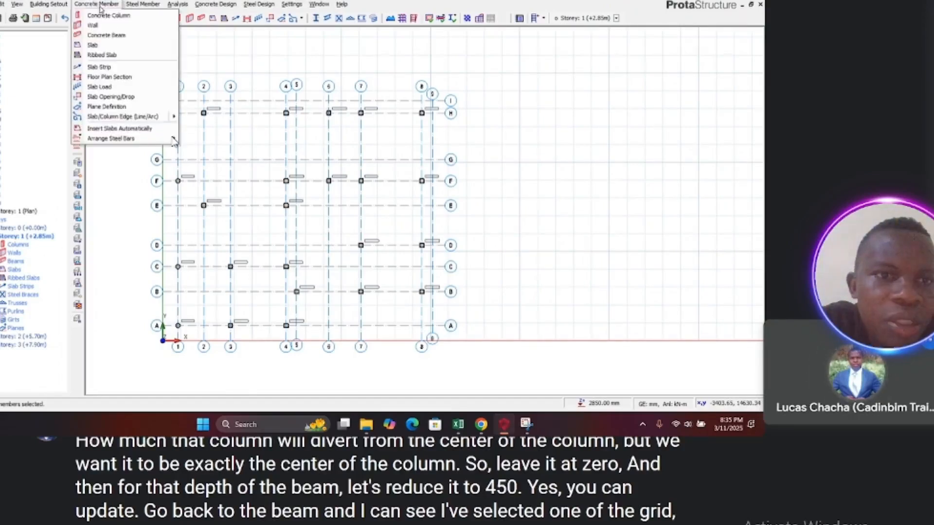
left_click(101, 35)
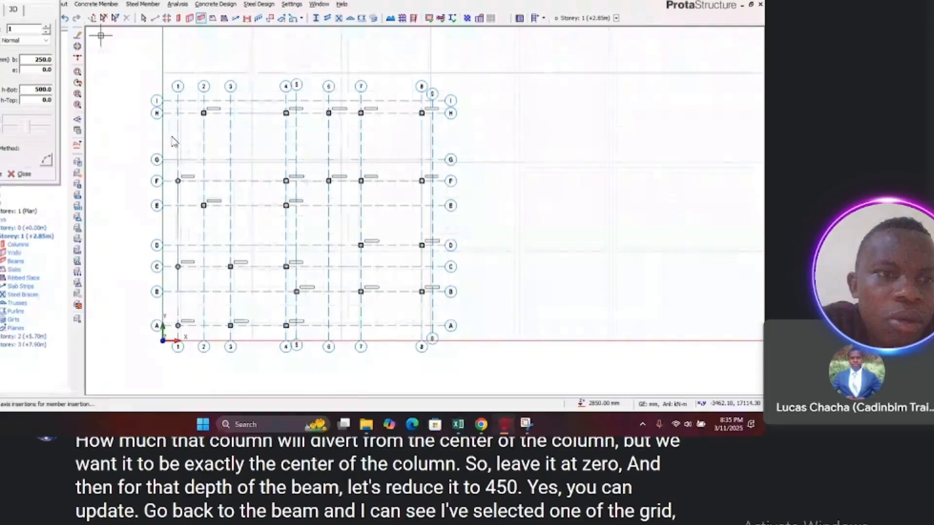
double_click(42, 60)
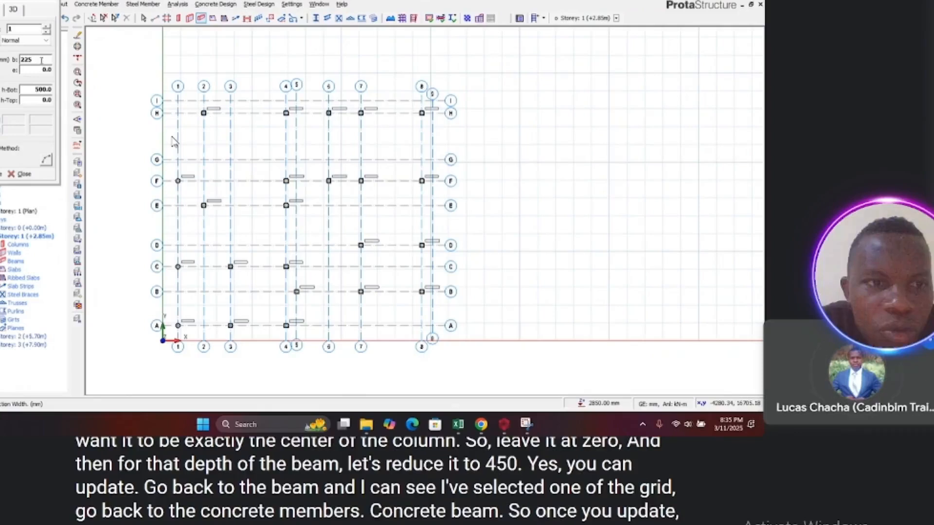
double_click(43, 90)
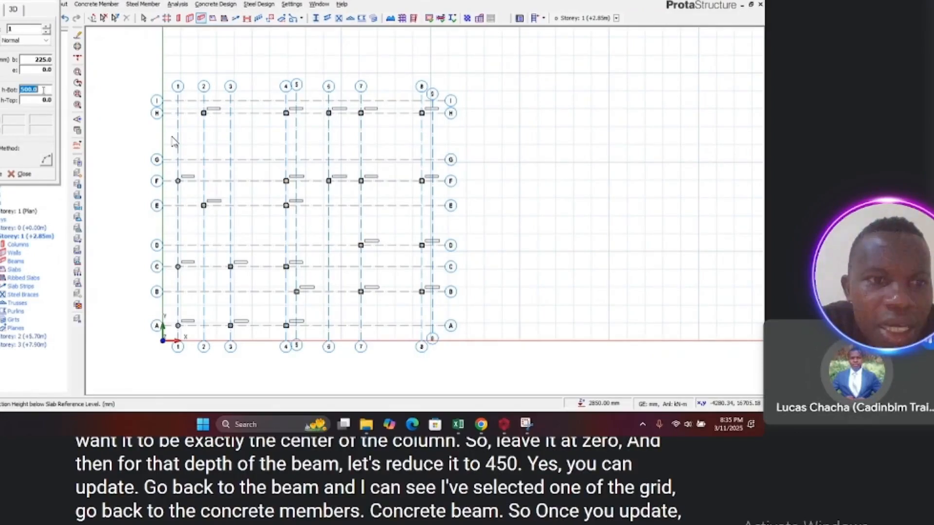
type("450")
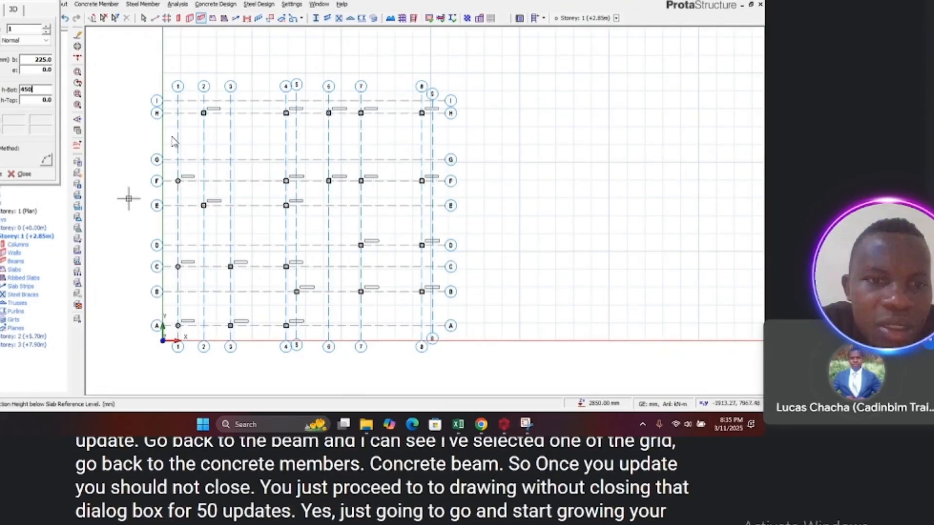
Step: Draw a continuous beam along axis H from the column at axis 2 to the column at axis 8
scroll(175, 117, "up", 3)
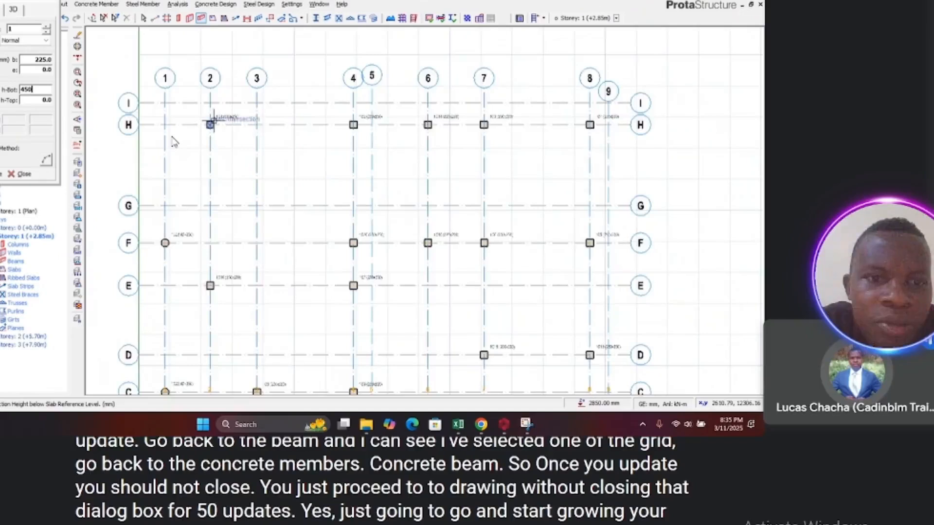
scroll(208, 126, "up", 2)
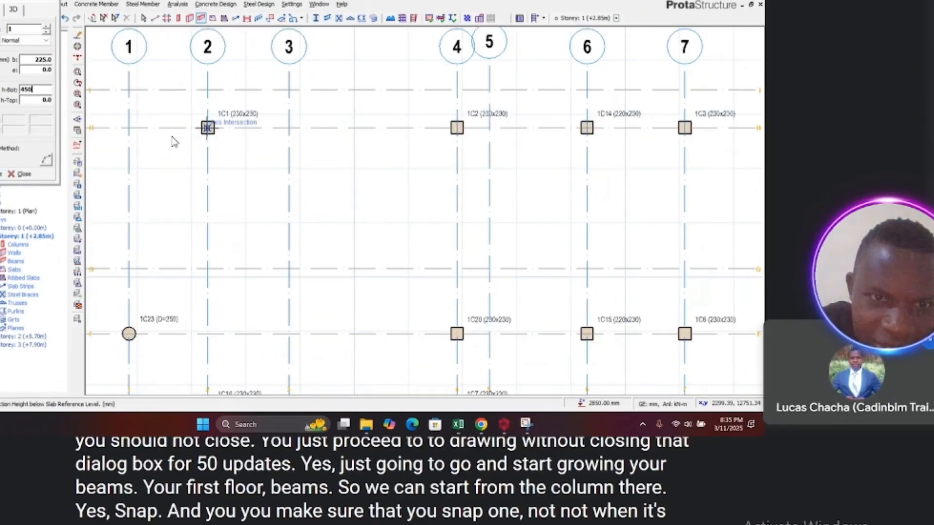
left_click(173, 141)
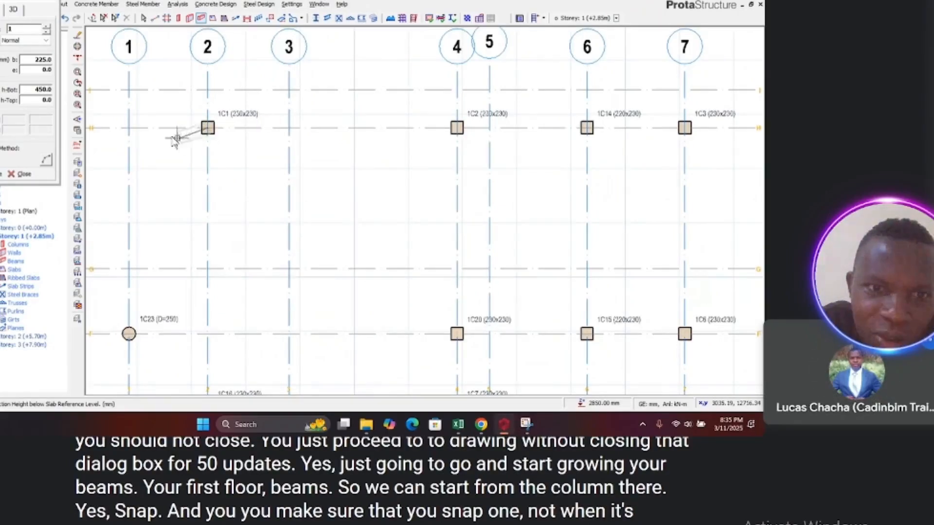
scroll(176, 139, "down", 3)
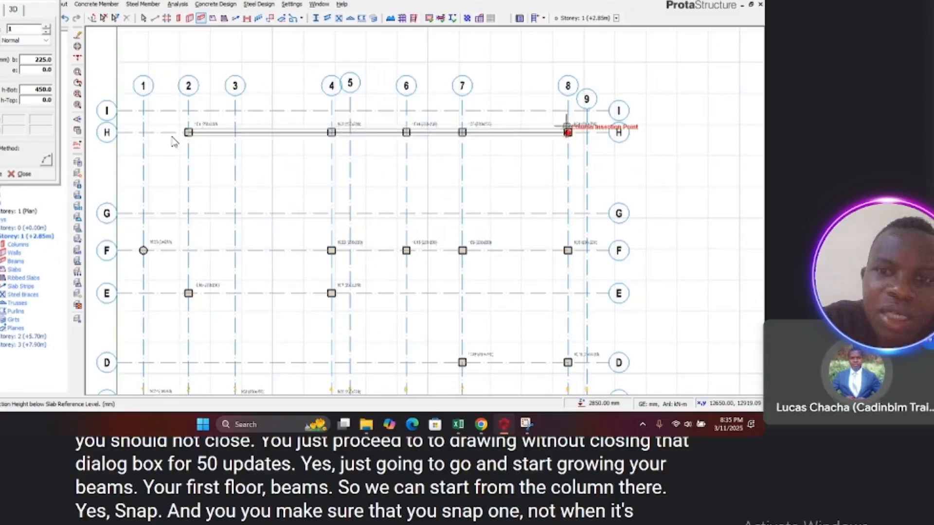
scroll(568, 131, "up", 3)
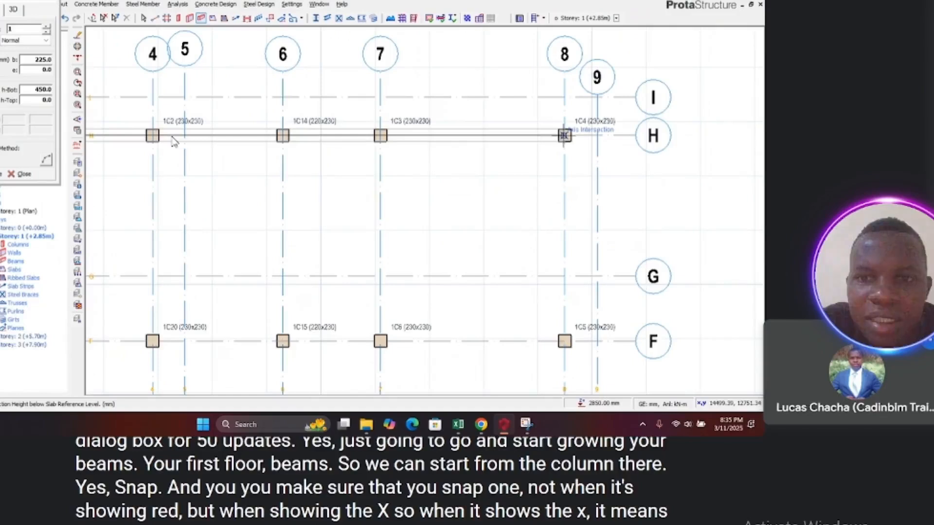
left_click(564, 135)
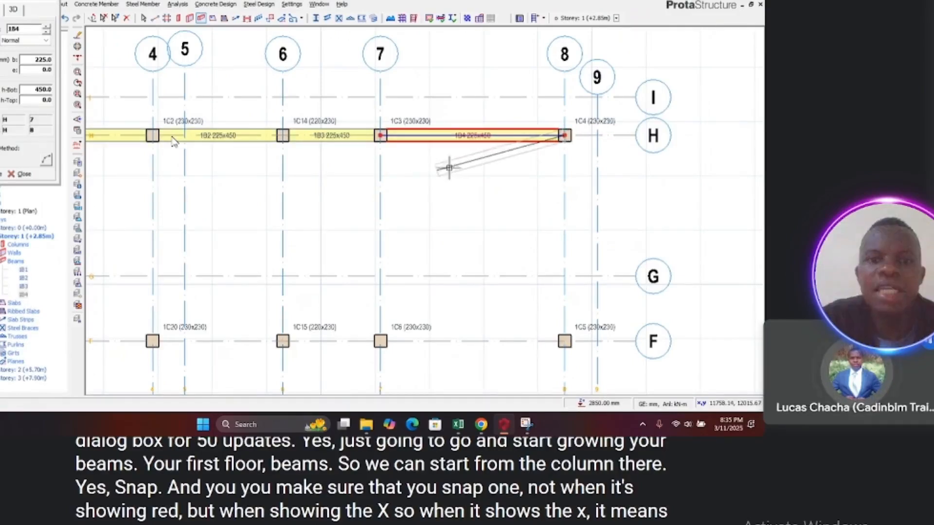
Step: Continue the beam down axis 8 from axis H to the column at axis B
scroll(449, 168, "down", 5)
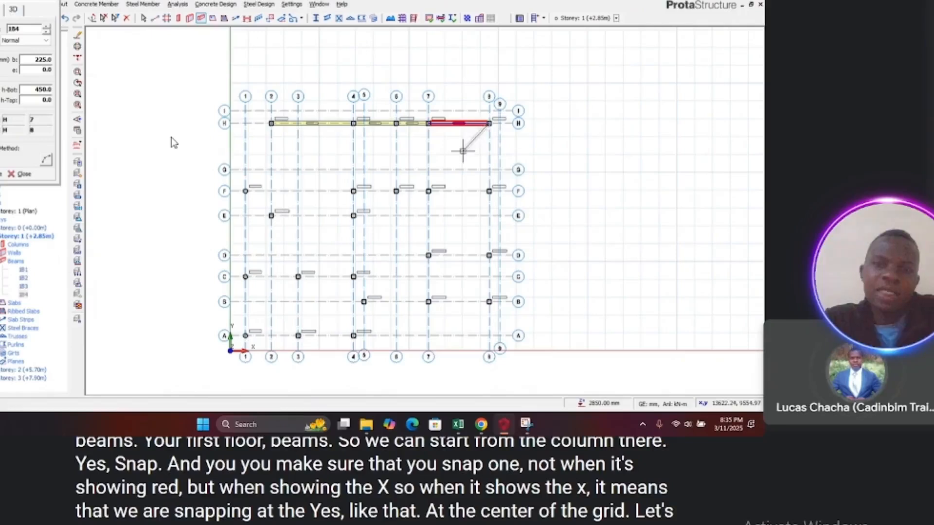
scroll(489, 189, "up", 3)
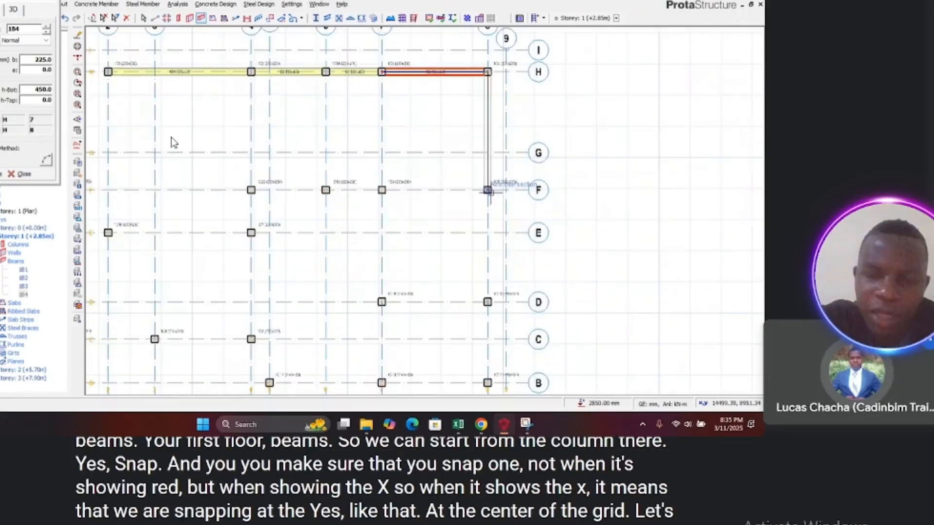
scroll(487, 190, "up", 3)
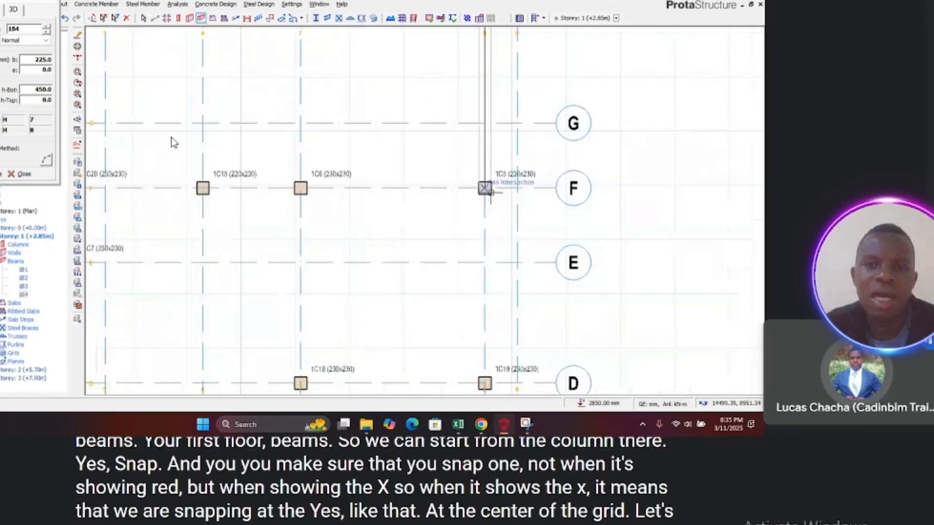
scroll(486, 188, "down", 5)
scroll(482, 115, "down", 3)
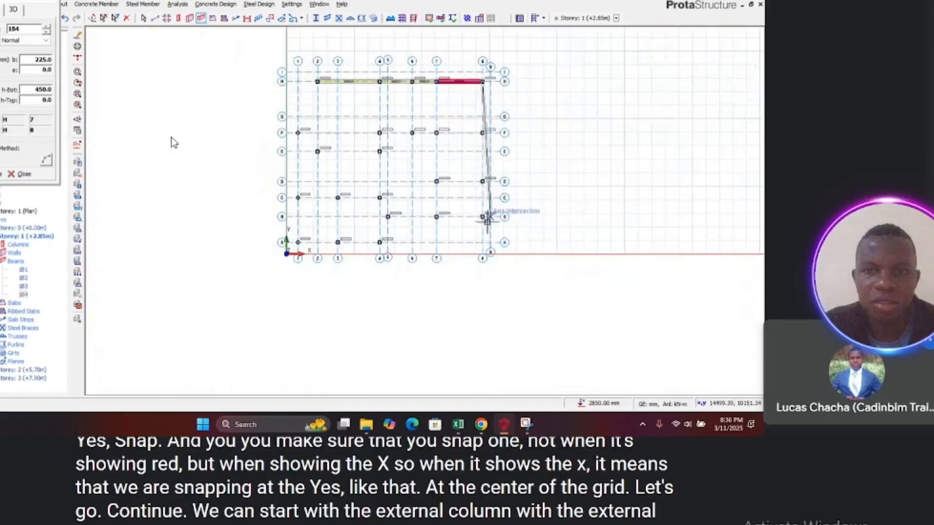
scroll(483, 217, "up", 3)
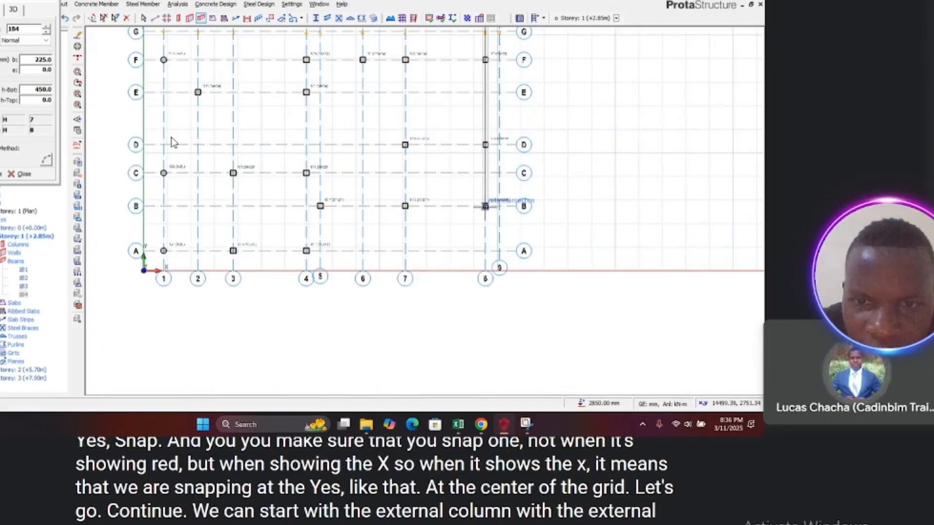
left_click(485, 206)
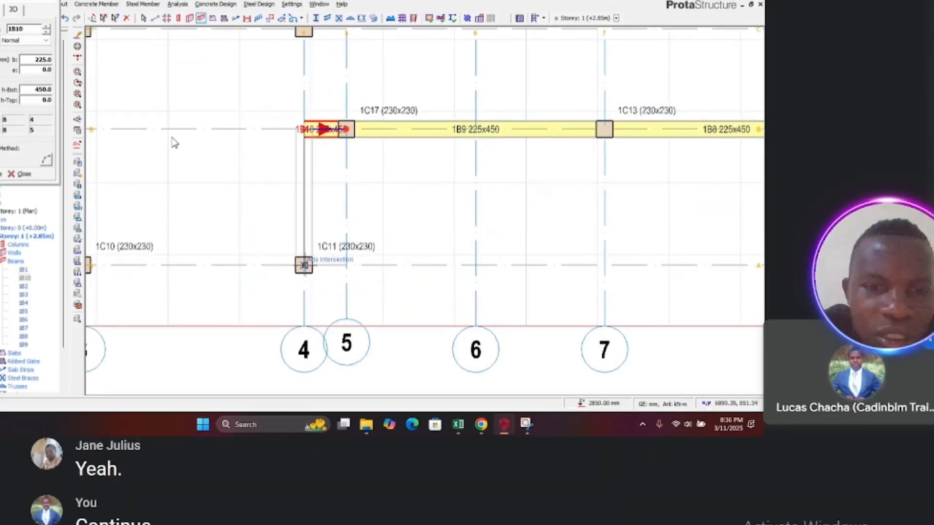
Step: Continue the perimeter beams down axis 4 and along axis A to the column at axis 1
scroll(320, 255, "down", 2)
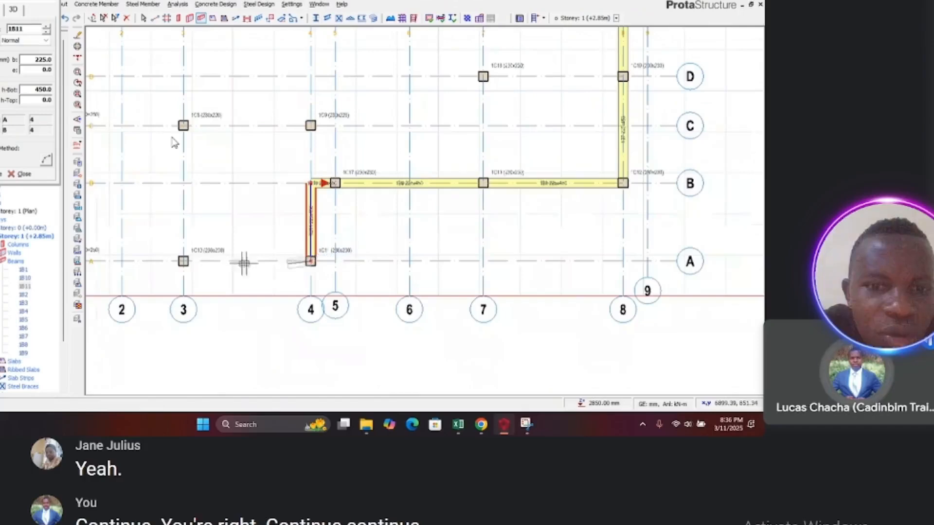
scroll(351, 271, "down", 3)
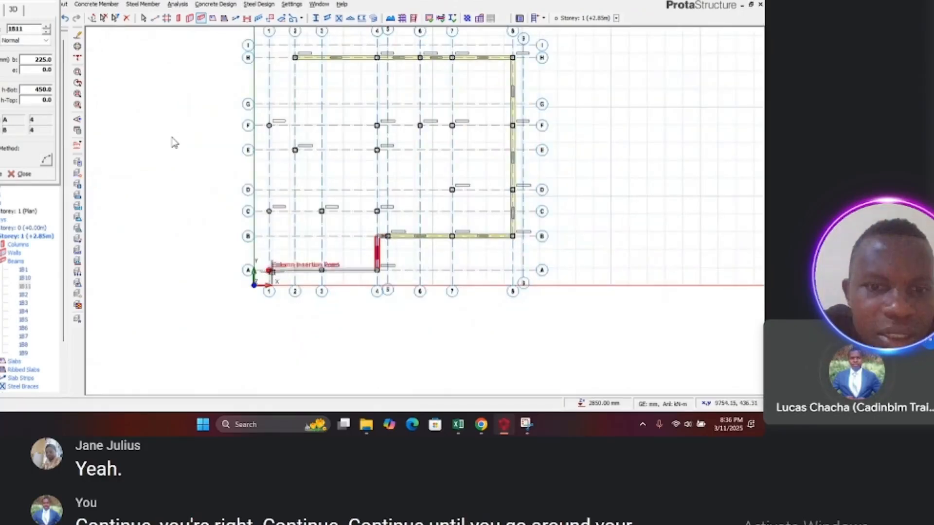
scroll(271, 269, "up", 2)
scroll(273, 268, "up", 3)
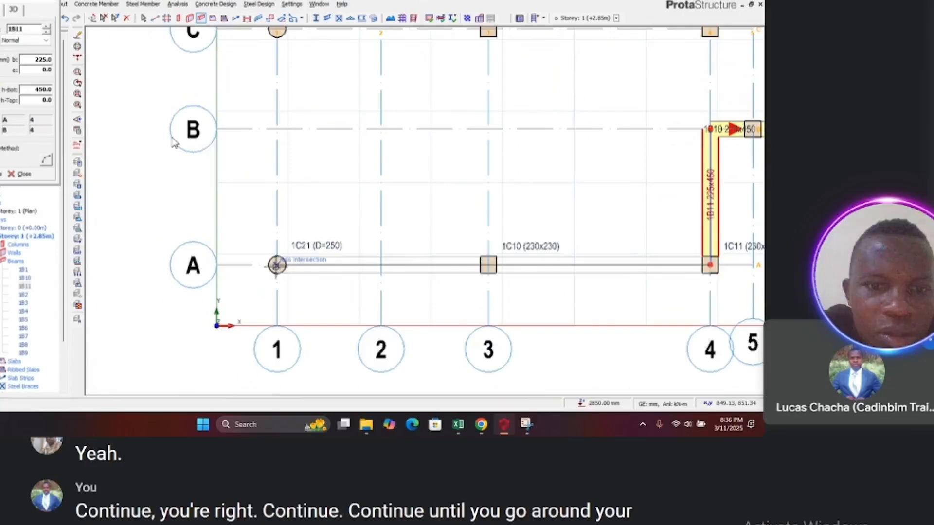
left_click(277, 265)
Step: Continue the perimeter beam up axis 1 to the column at axis F
scroll(277, 268, "down", 4)
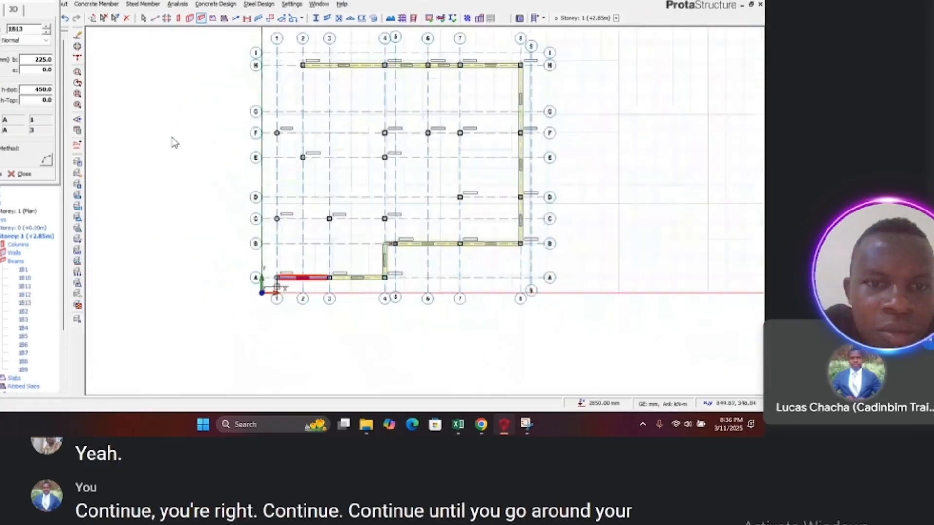
scroll(276, 279, "down", 1)
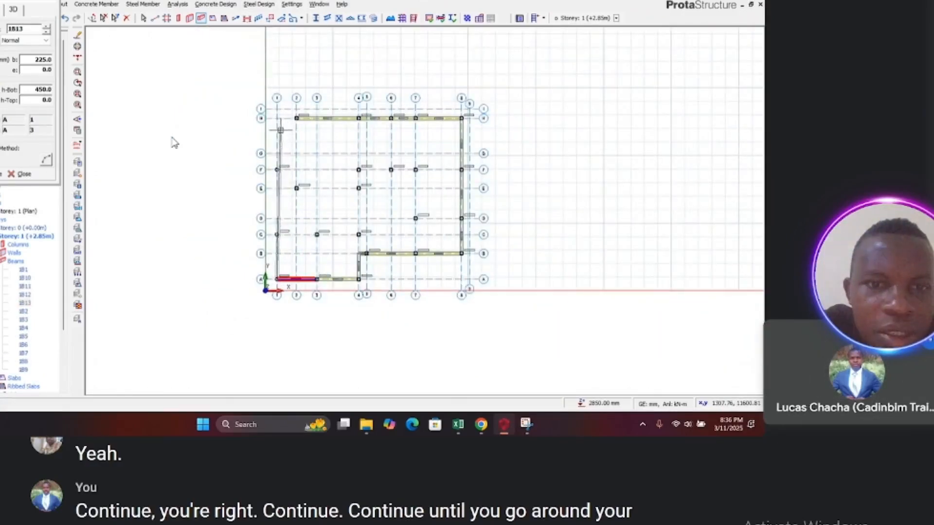
scroll(275, 129, "up", 5)
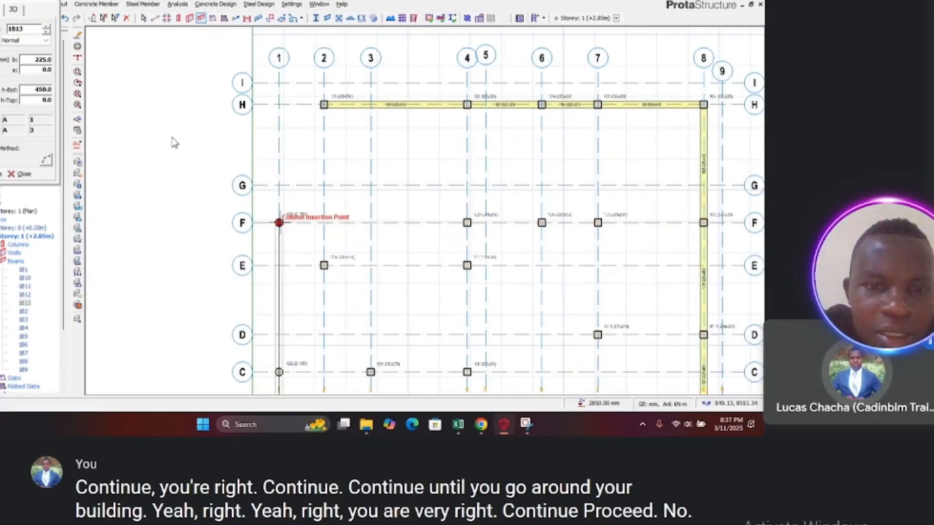
left_click(279, 223)
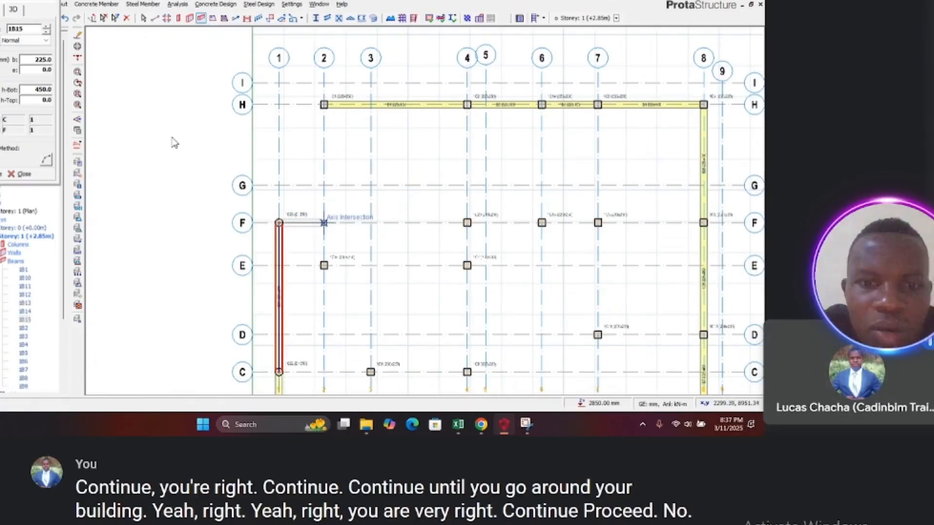
left_click(324, 223)
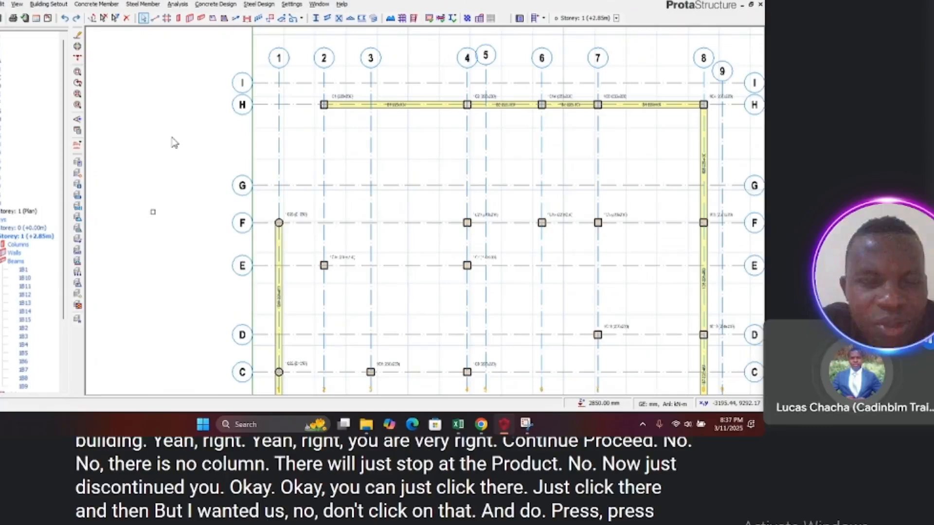
Step: Restart the Concrete Beam command and begin a new beam at the column at axis F on axis 1
left_click(97, 4)
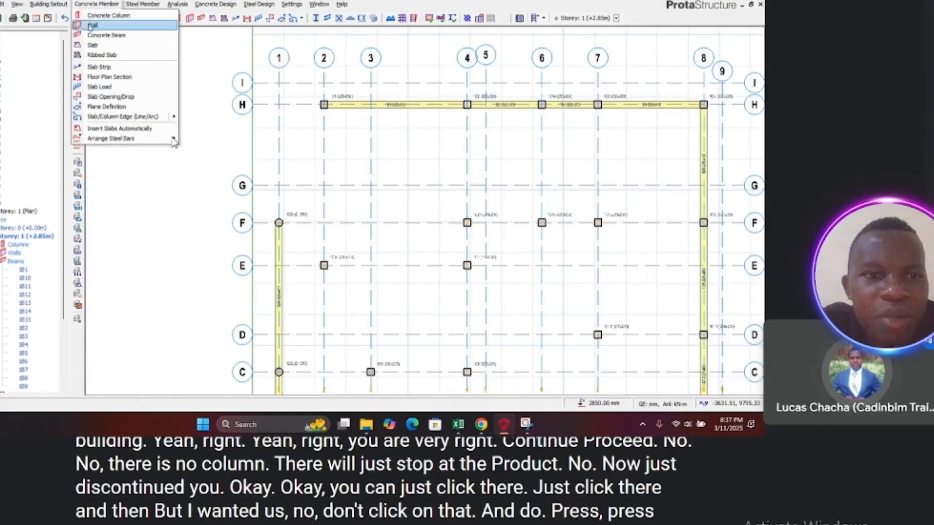
left_click(91, 36)
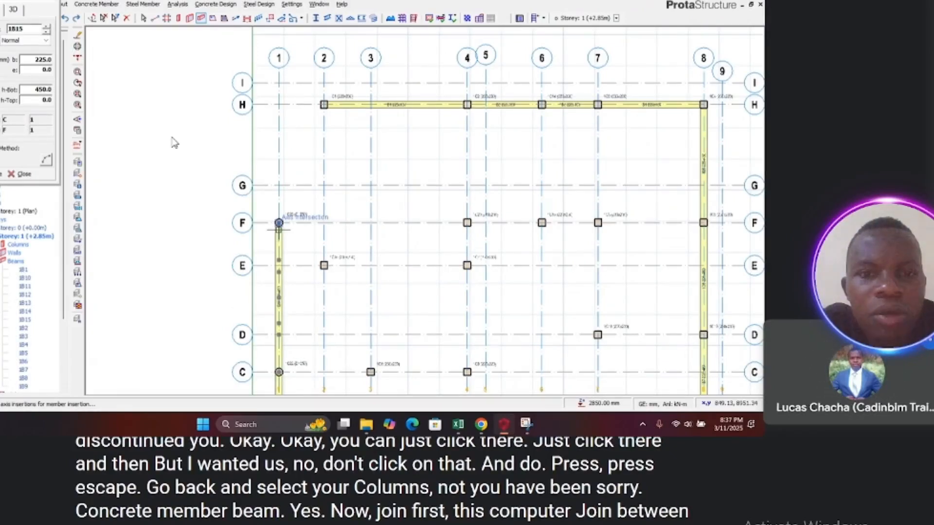
left_click(279, 223)
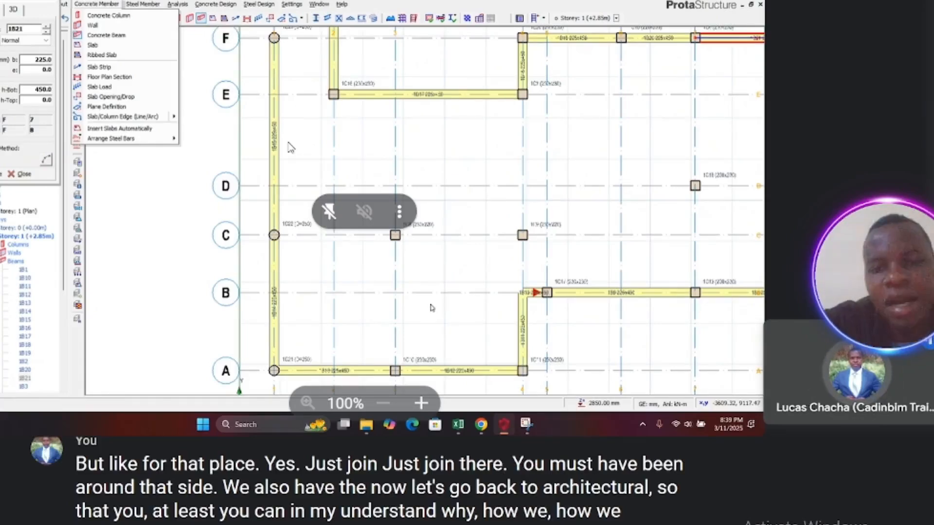
Step: Switch to the reference ProtaStructure model and examine its first-floor beam layout plan
mouse_move(497, 430)
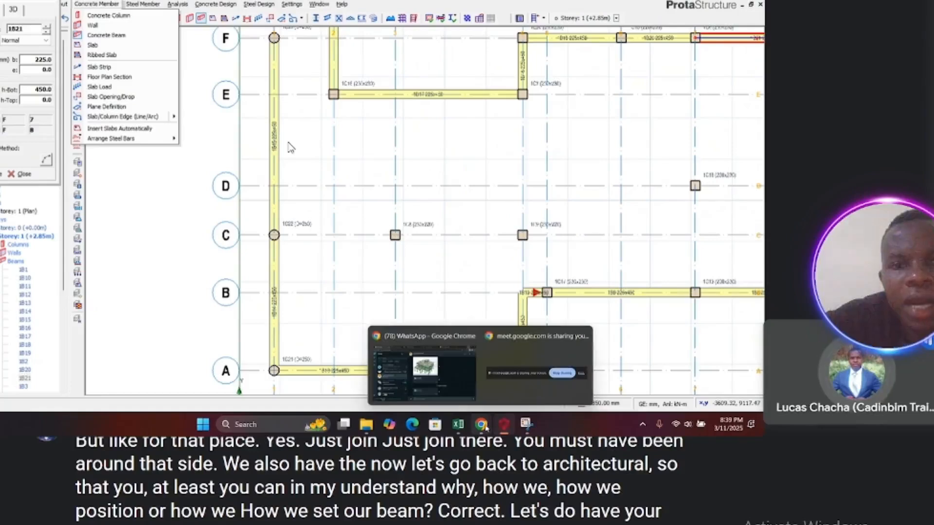
mouse_move(366, 424)
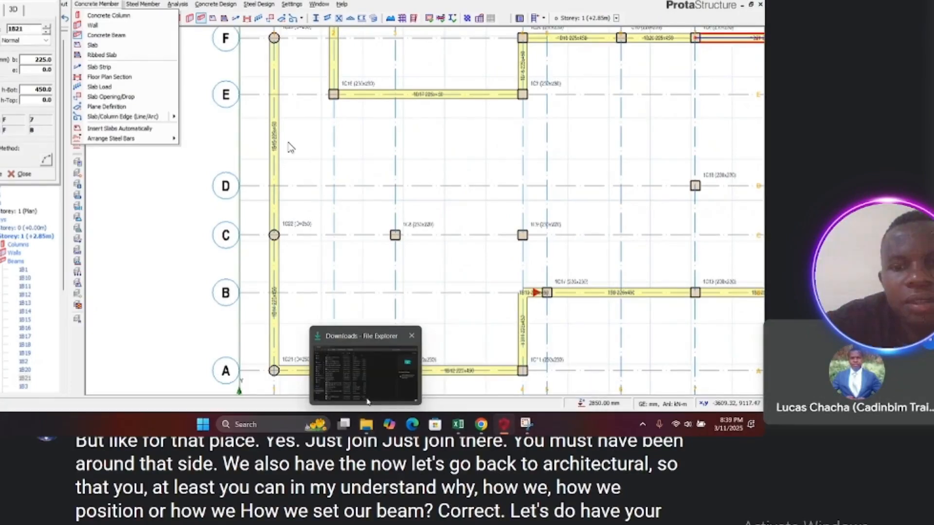
mouse_move(369, 390)
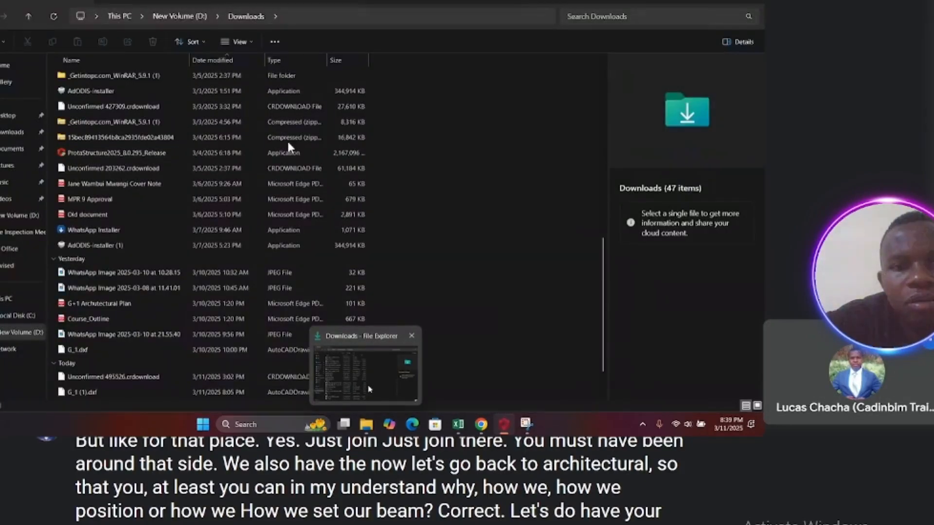
left_click(369, 389)
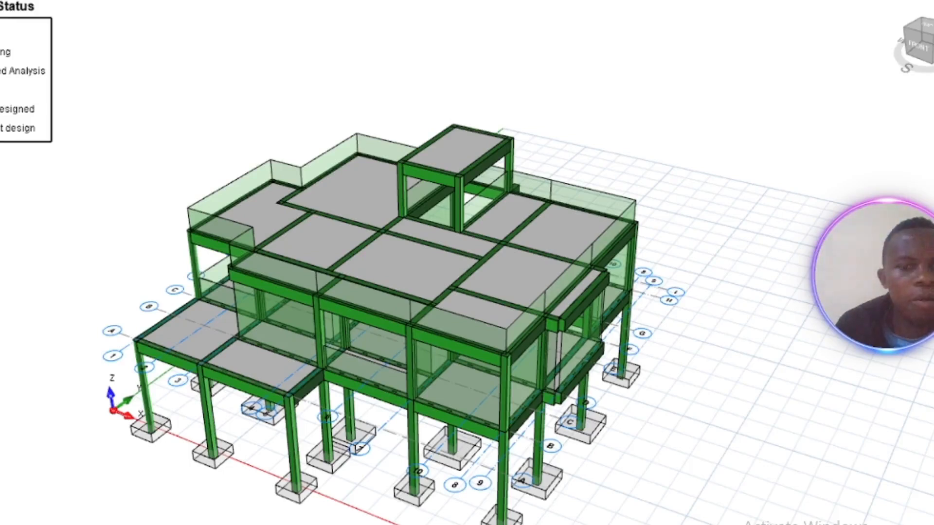
scroll(336, 245, "down", 3)
scroll(326, 253, "up", 3)
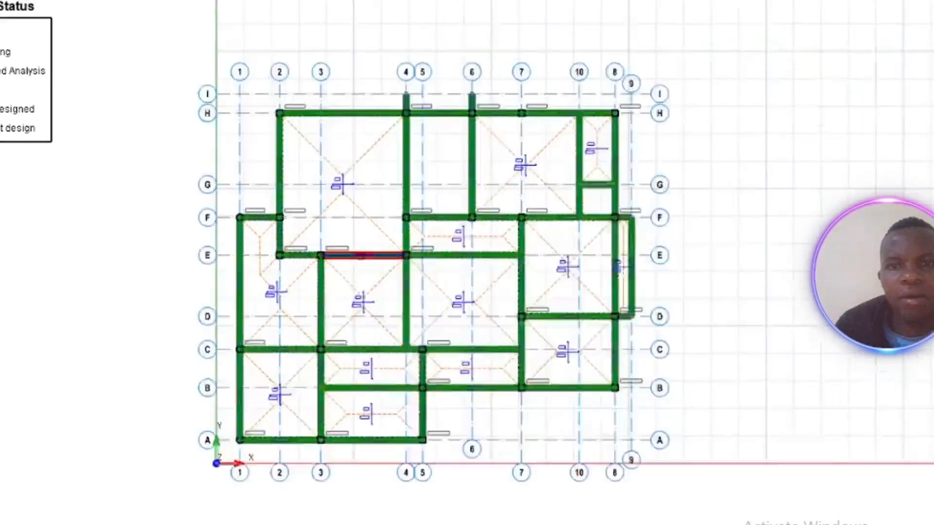
Step: Capture the reference beam layout plan with the Snipping Tool and copy the snip
middle_click_drag(343, 259, 310, 261)
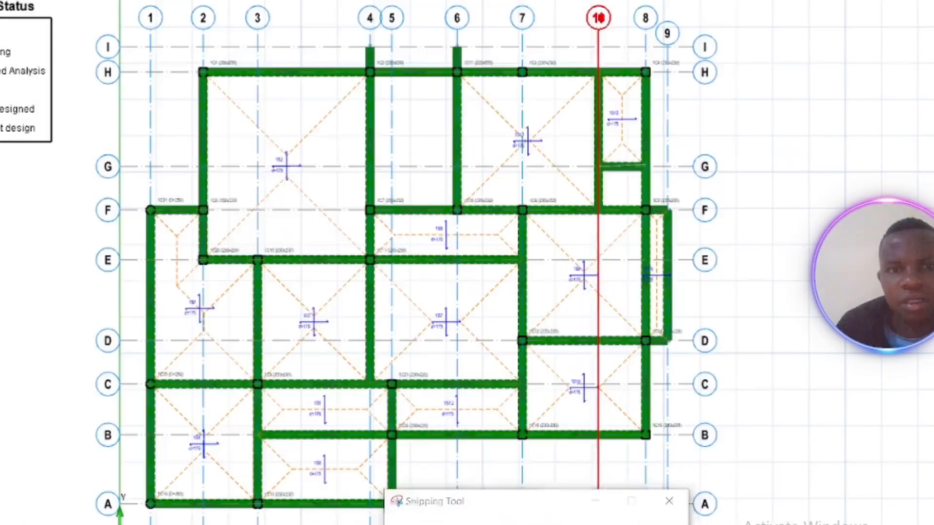
left_click_drag(74, 4, 734, 524)
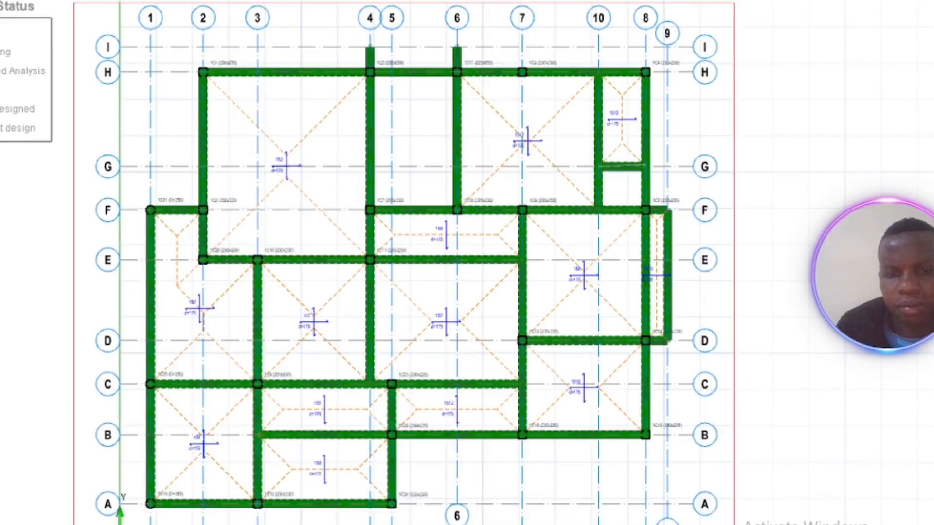
right_click(368, 220)
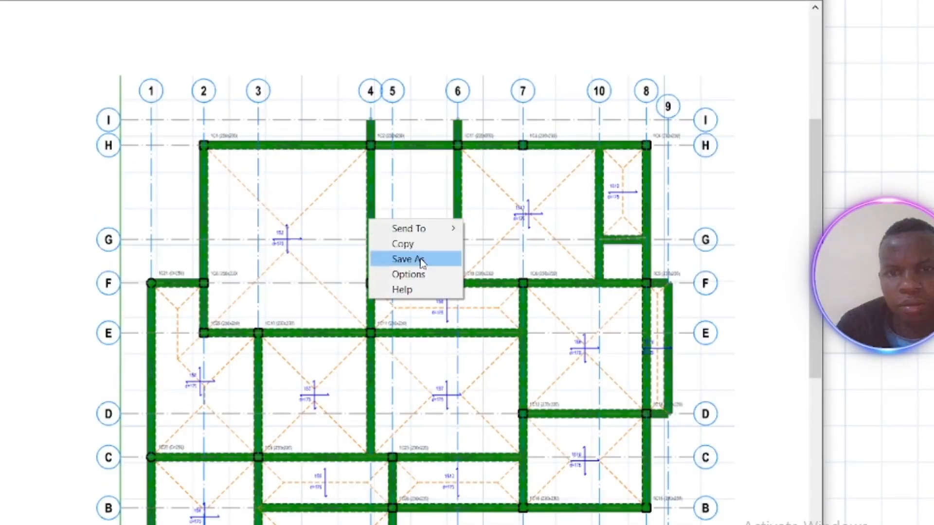
left_click(411, 249)
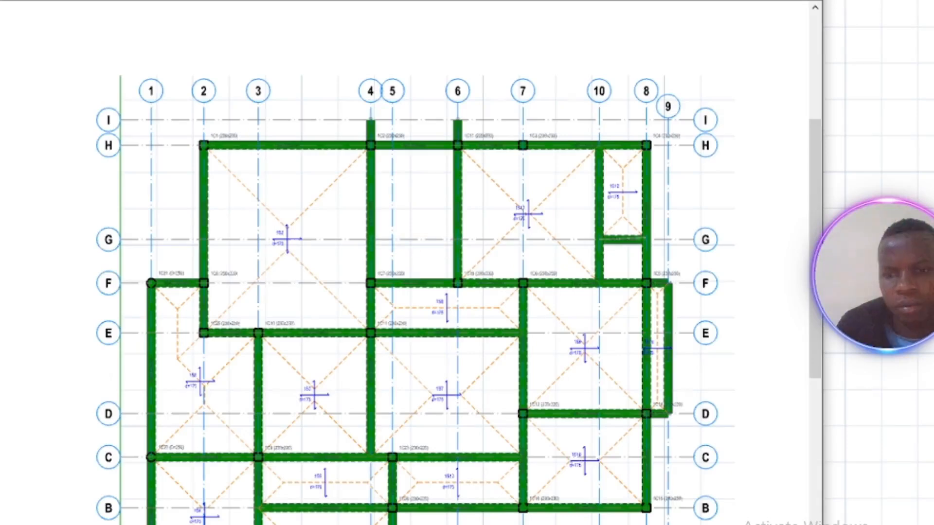
Step: Switch to WhatsApp and paste and send the copied plan image in the chat
key("alt+Tab")
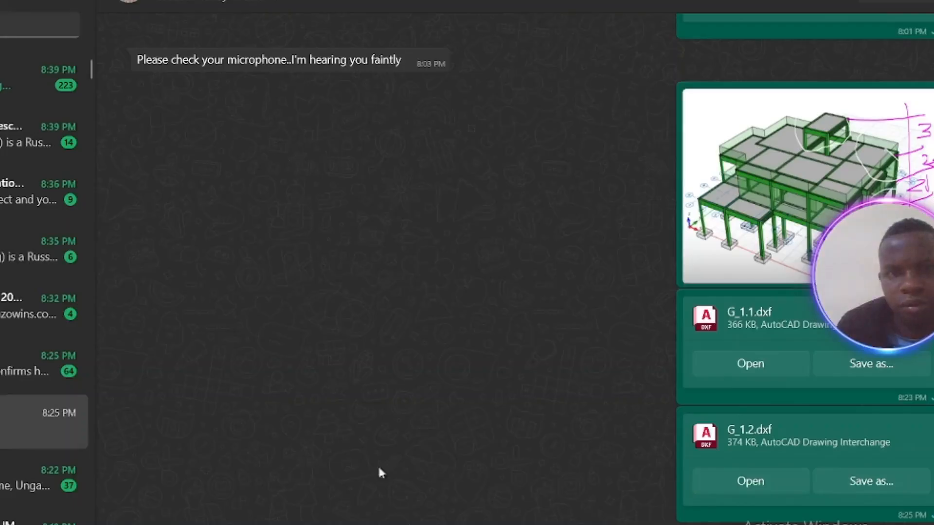
right_click(209, 506)
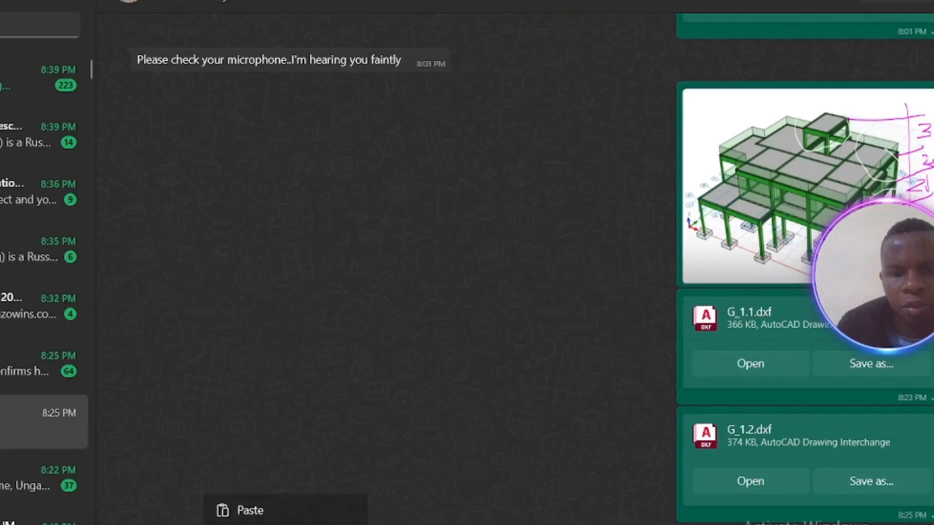
left_click(267, 510)
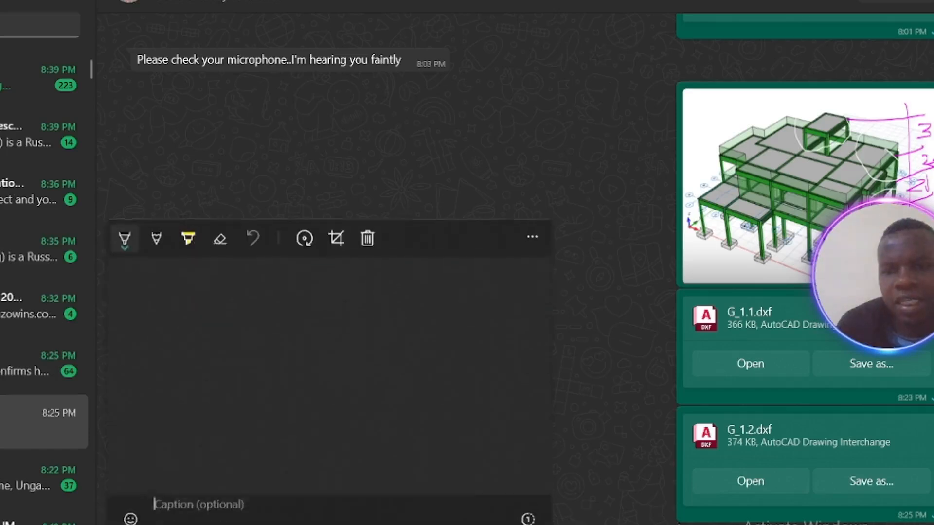
key("Return")
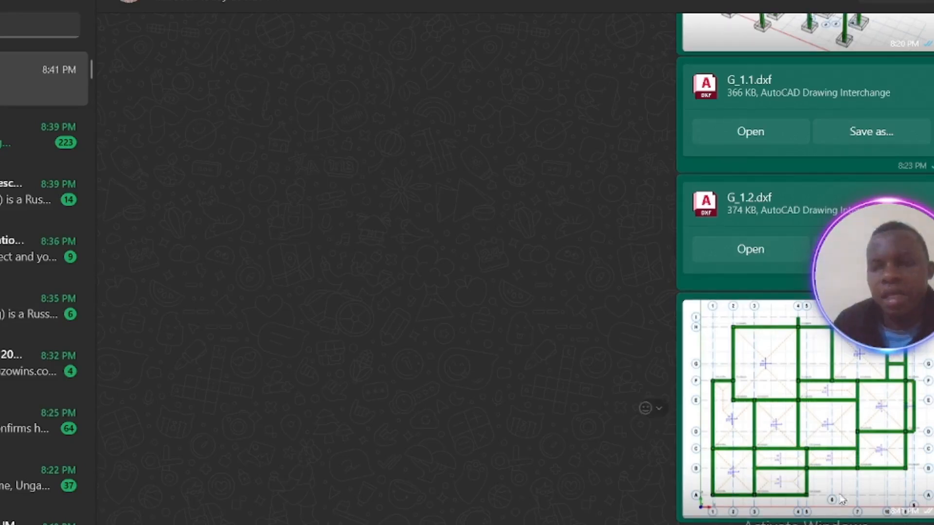
left_click(857, 437)
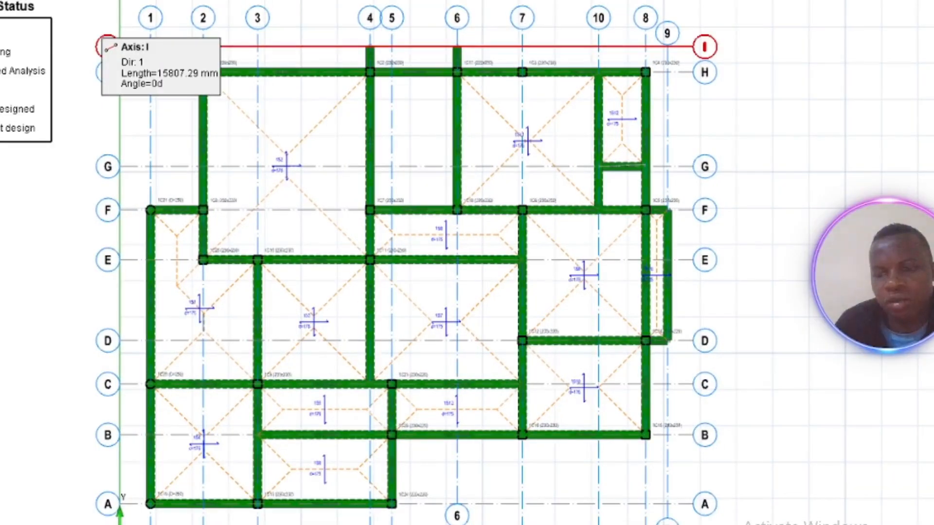
left_click(720, 515)
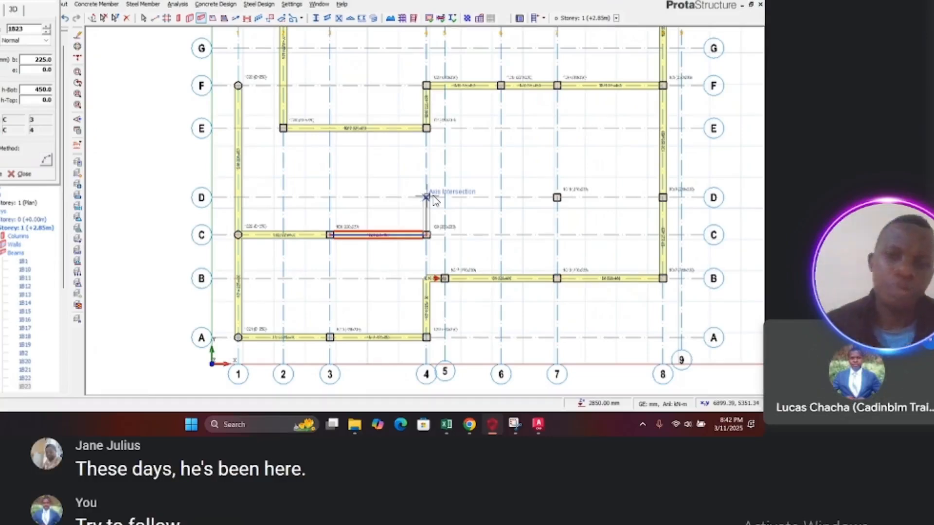
Step: Start the Concrete Beam command and draw a beam along axis 4 from the column at axis A to axis E
mouse_move(290, 388)
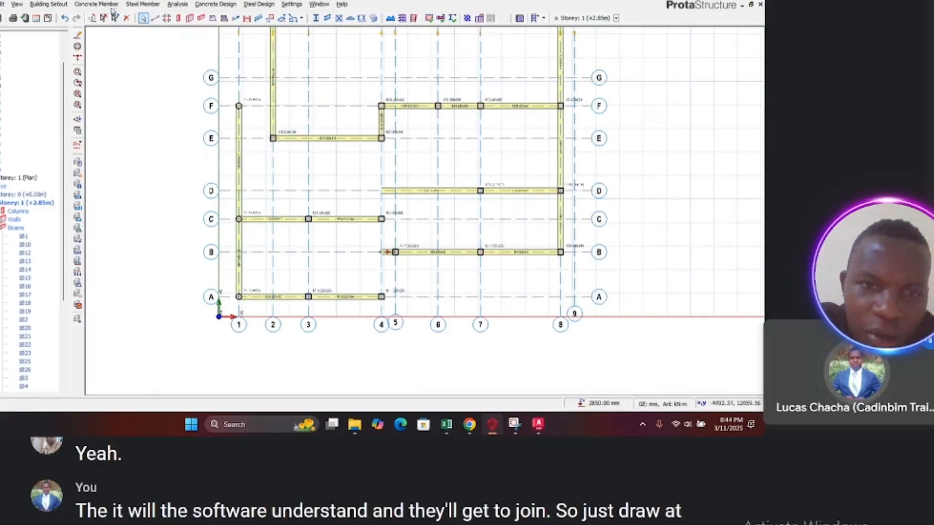
left_click(95, 4)
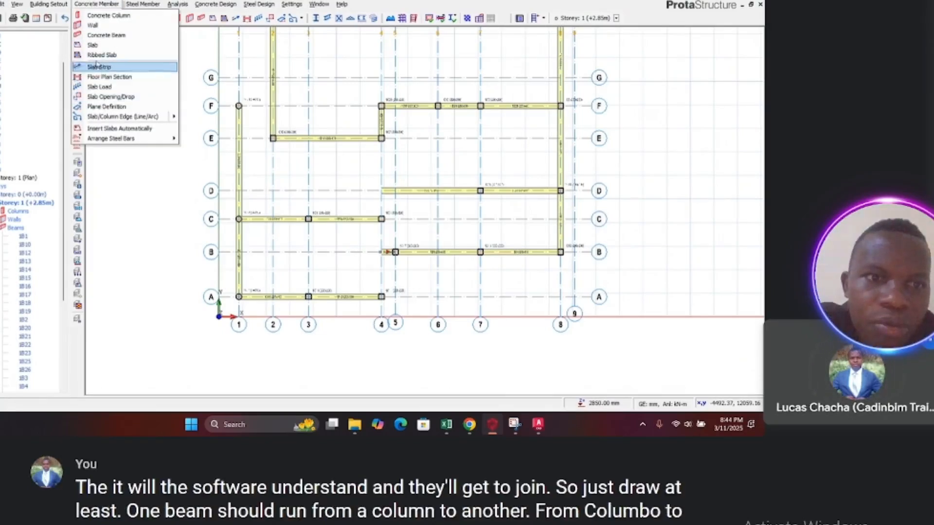
left_click(106, 35)
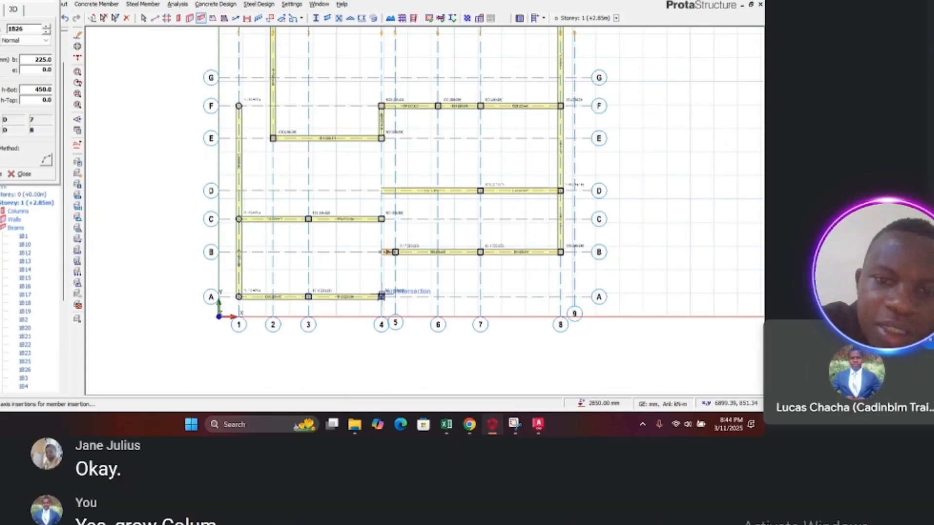
left_click(381, 296)
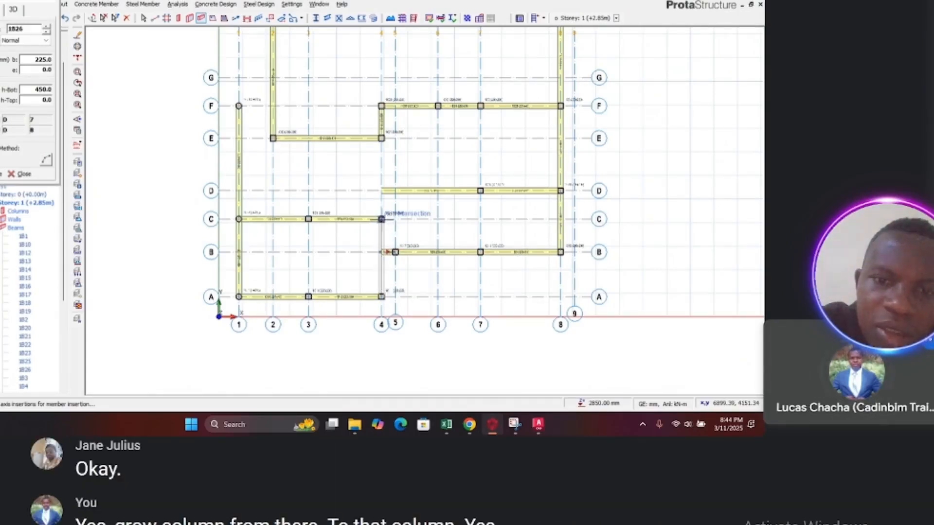
left_click(383, 139)
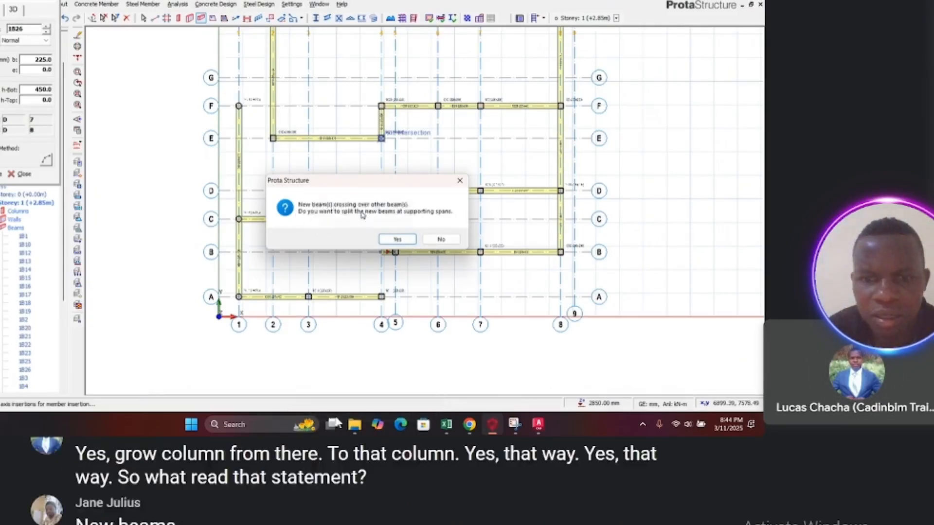
left_click(422, 403)
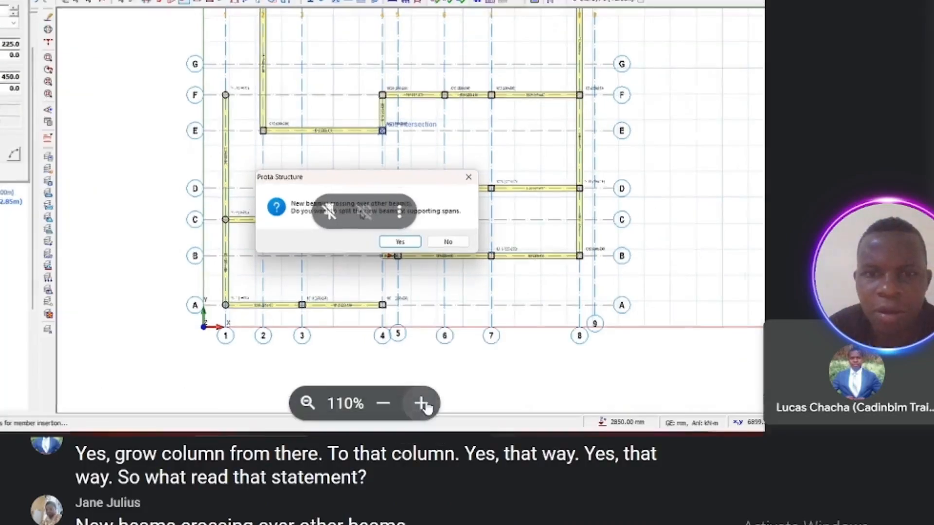
left_click(421, 404)
left_click(420, 403)
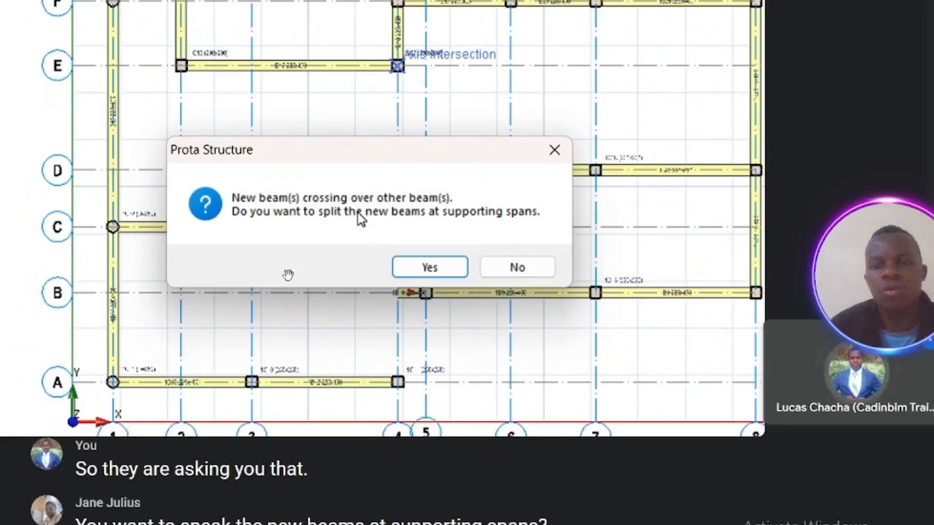
Step: Decline splitting the new beam at supporting spans and exit the beam command
left_click(510, 268)
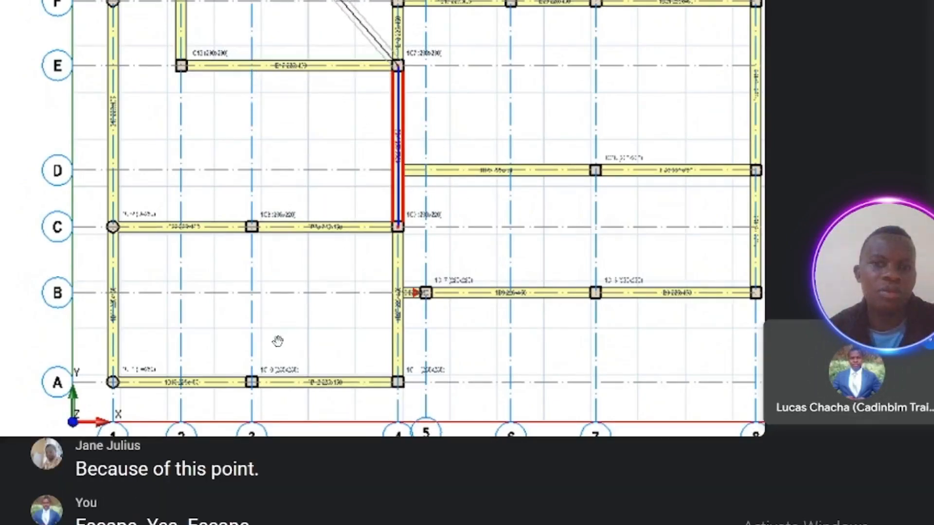
key("Escape")
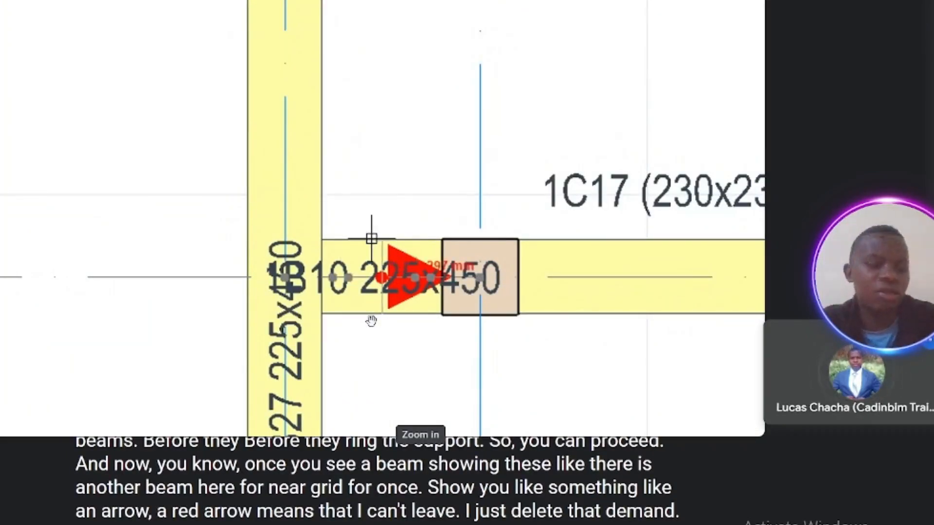
key("Escape")
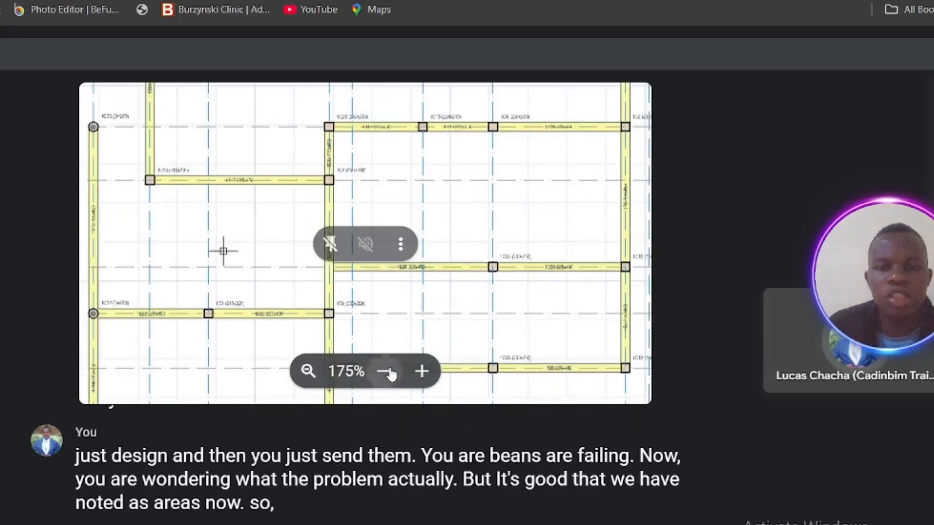
left_click(384, 372)
left_click(384, 372)
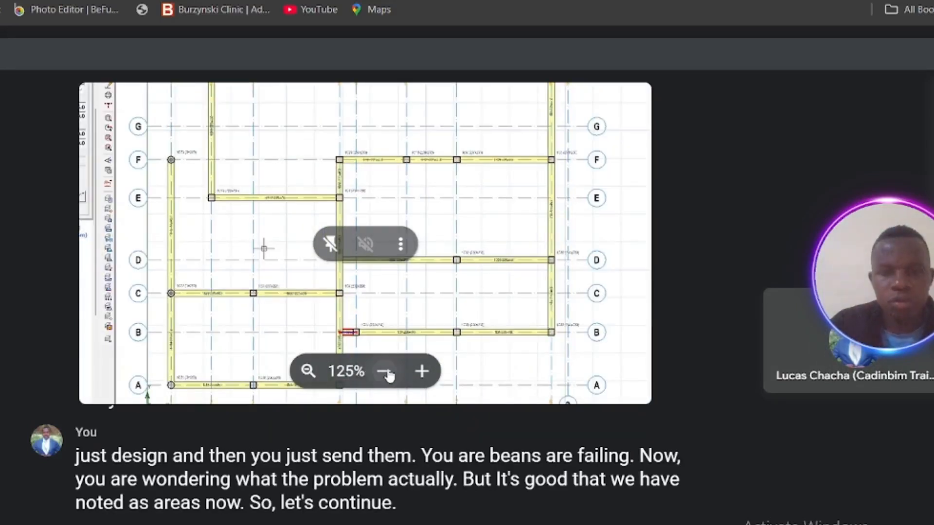
left_click(384, 371)
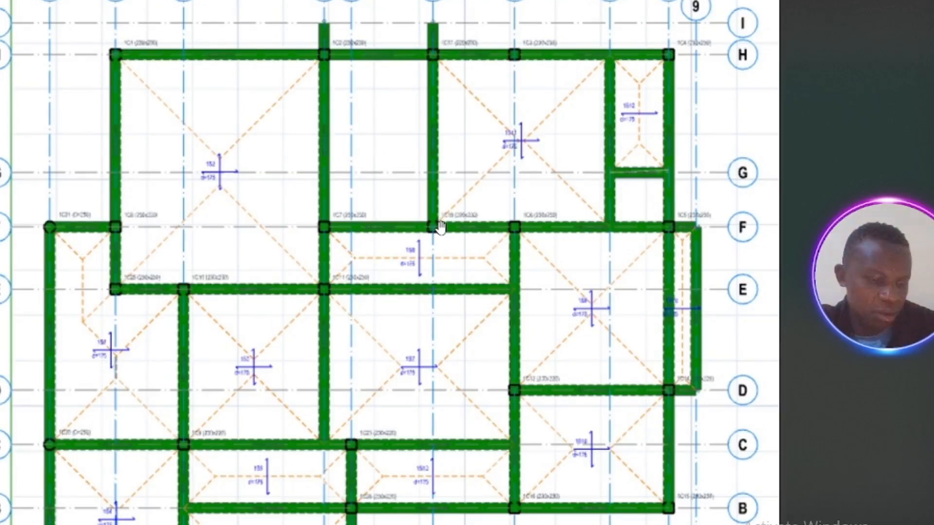
scroll(441, 228, "up", 3)
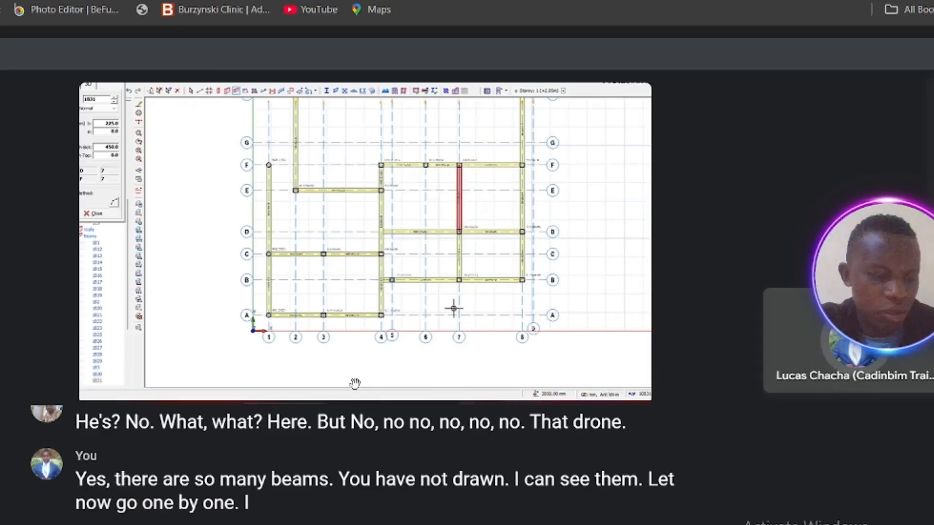
scroll(354, 384, "up", 1, "ctrl")
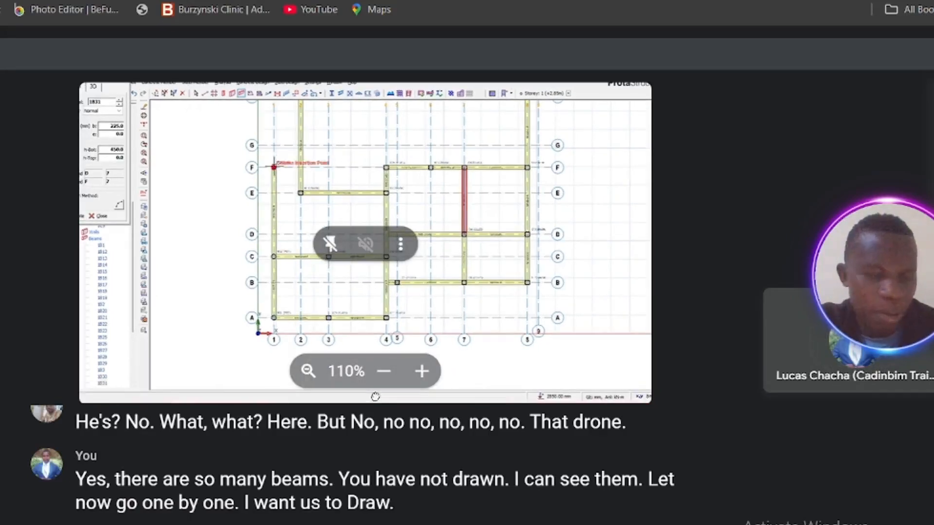
left_click_drag(375, 396, 375, 339)
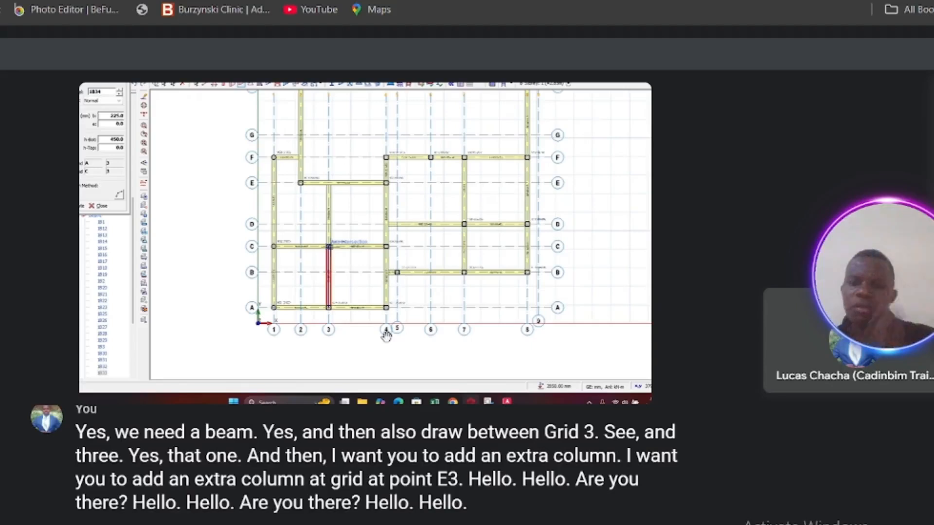
mouse_move(226, 242)
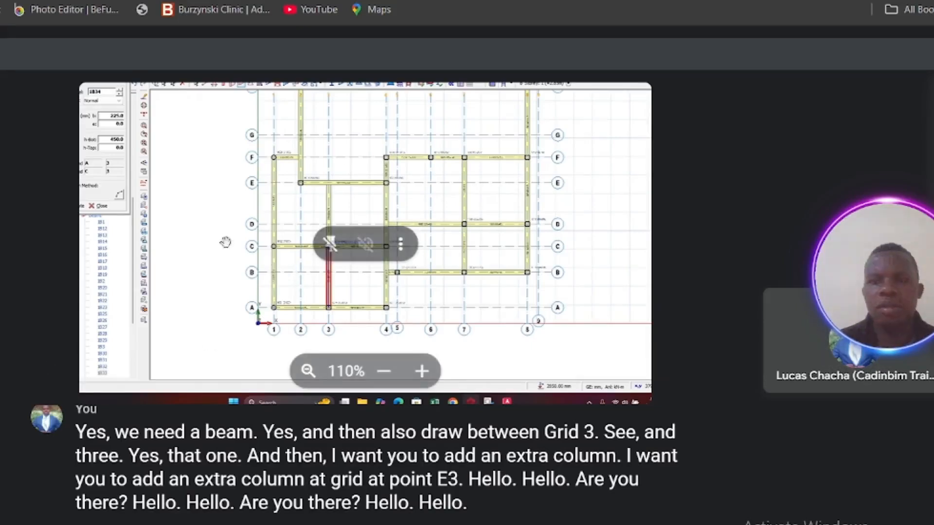
left_click(378, 378)
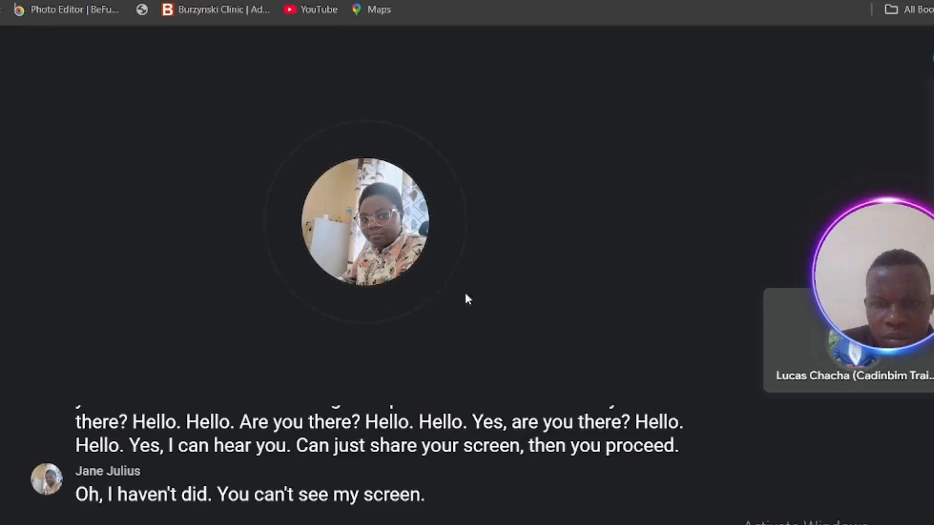
Step: Switch the meeting window to full screen to view the participant's shared ProtaStructure screen
left_click(511, 520)
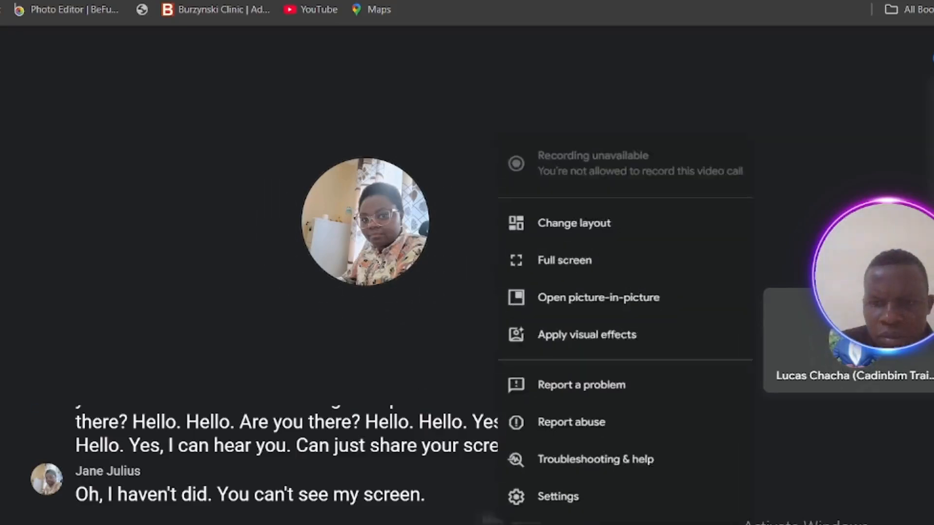
left_click(538, 251)
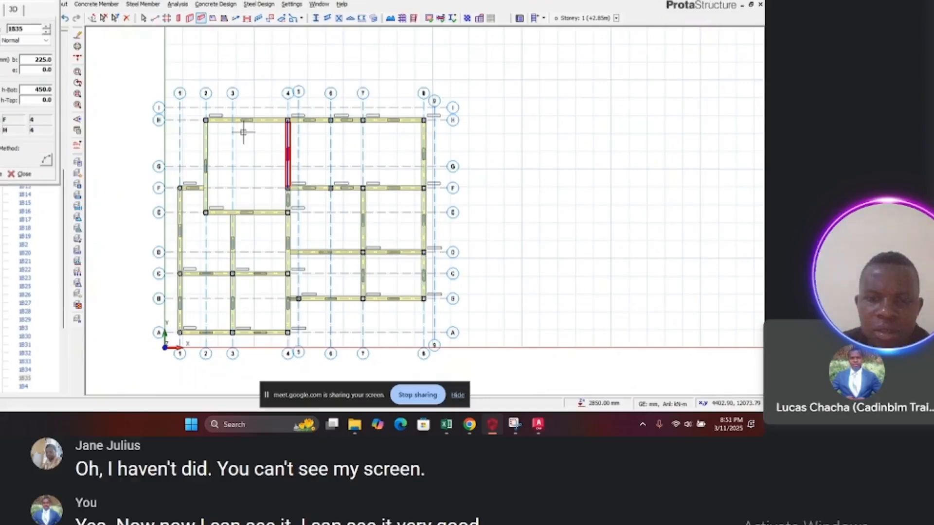
Step: Change the meeting layout to Auto with maximum tiles and tiles without video hidden
left_click(596, 523)
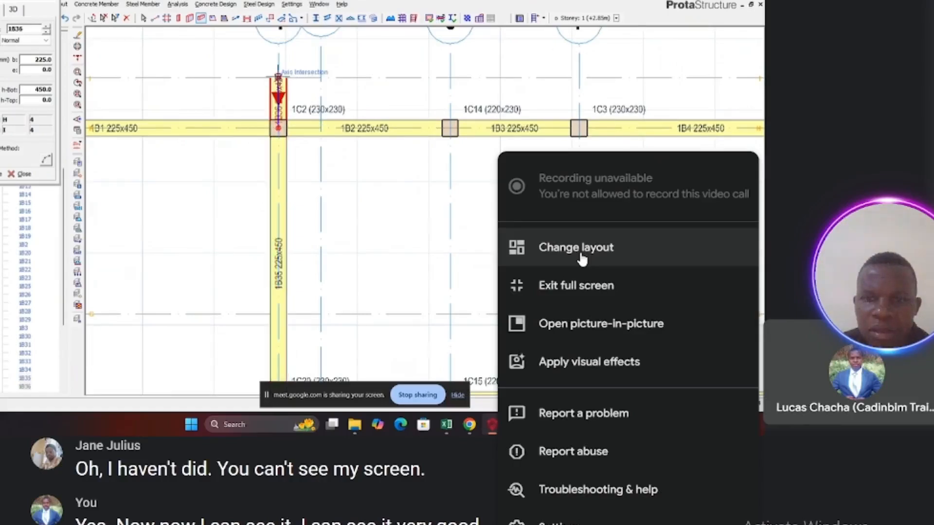
left_click(582, 258)
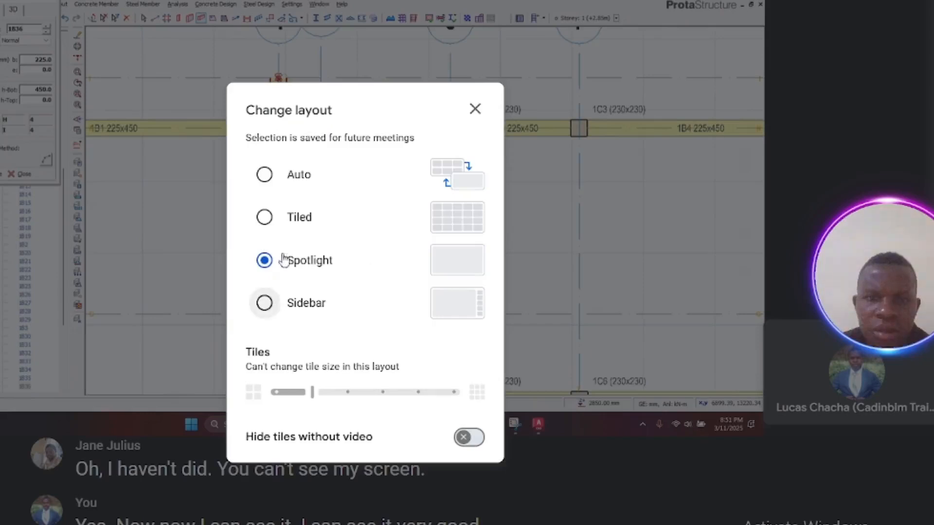
left_click(265, 176)
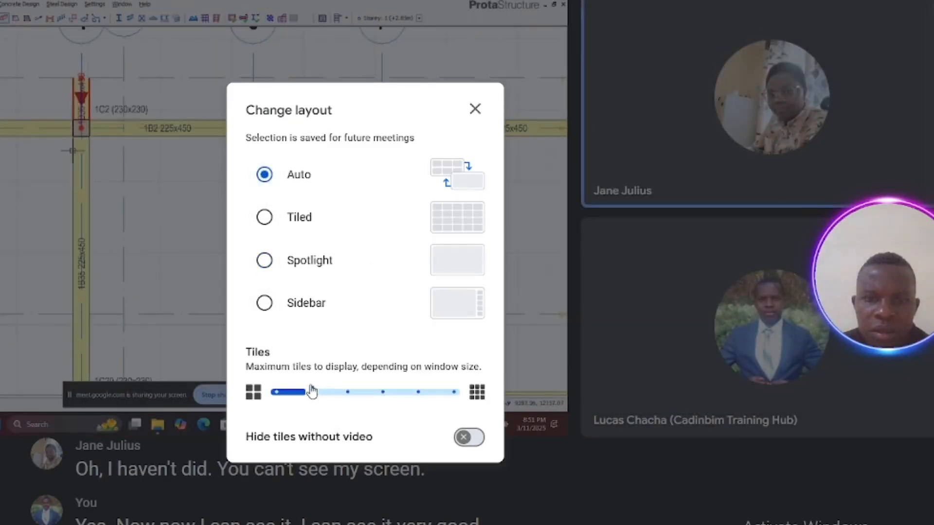
left_click_drag(312, 392, 422, 405)
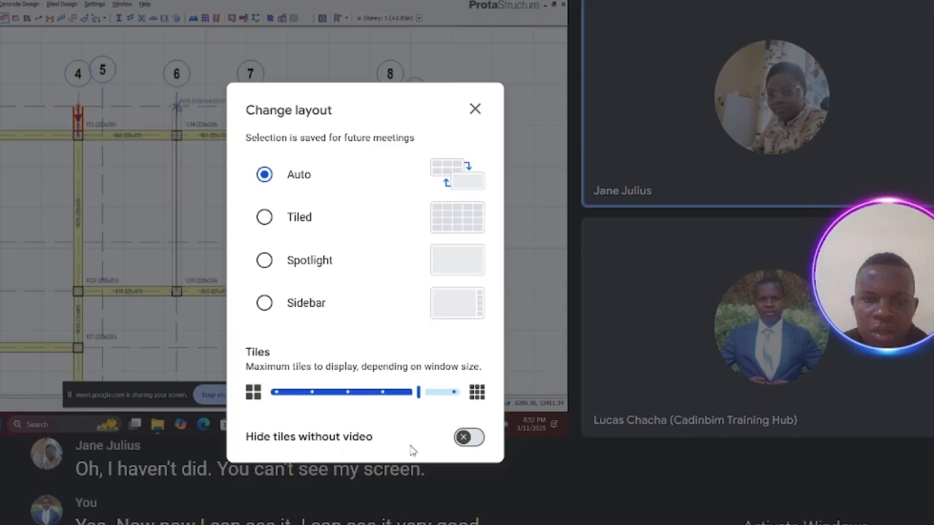
left_click(467, 443)
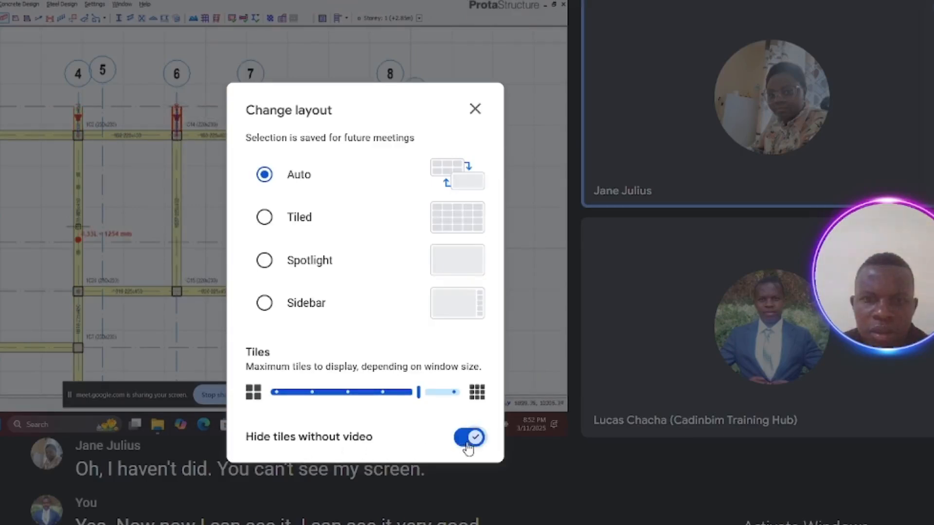
left_click(475, 108)
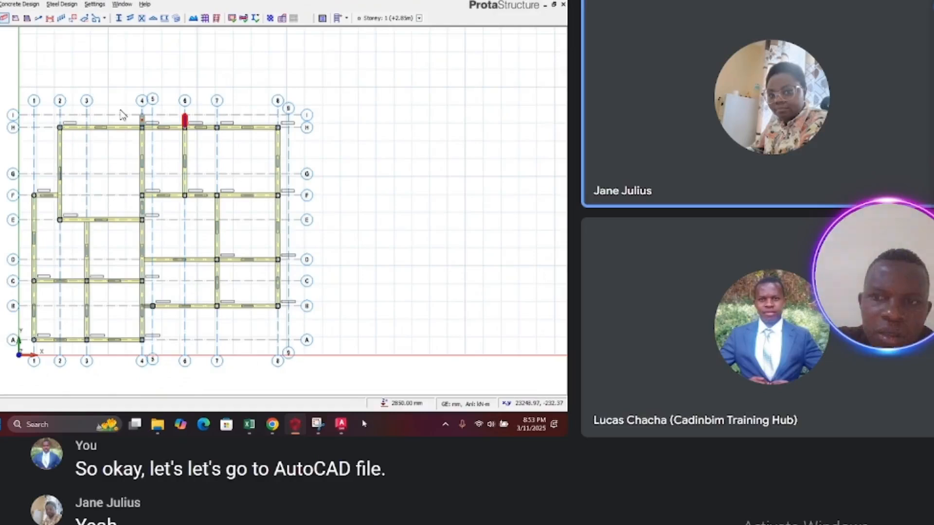
left_click(337, 424)
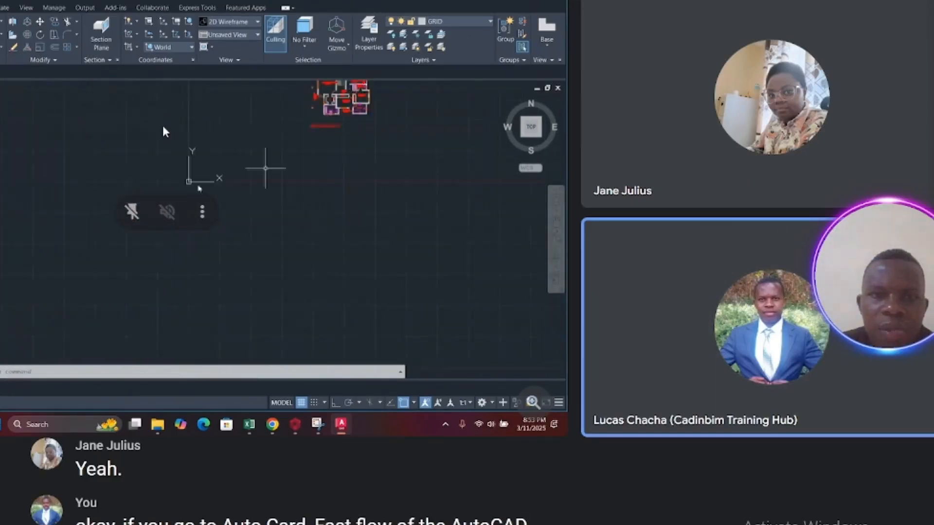
scroll(165, 124, "up", 8)
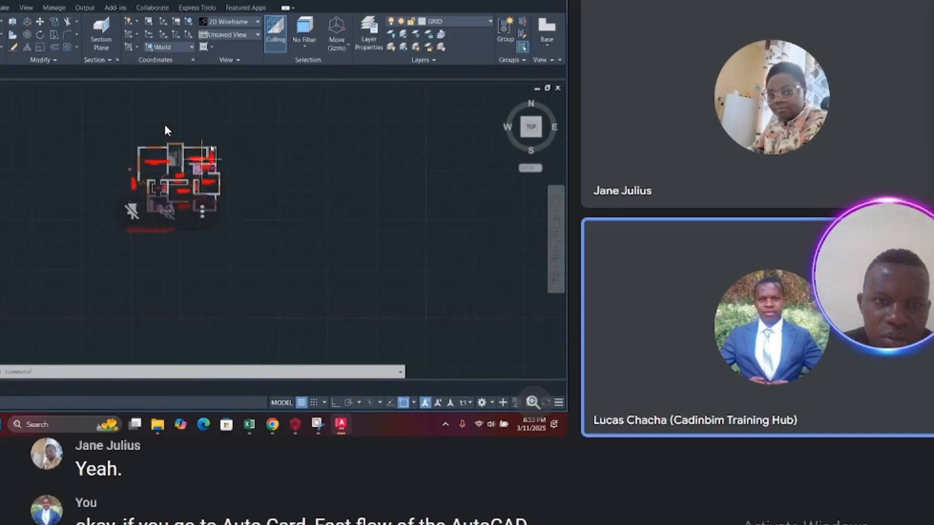
scroll(168, 278, "down", 2)
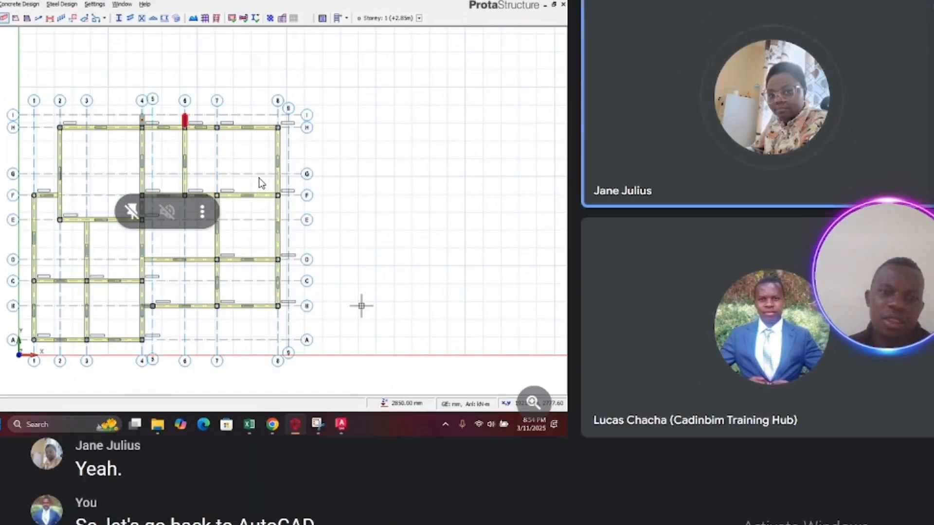
Step: Offset axis 8 by -1400 mm toward axis 7 to create a new grid axis, then exit the command
left_click(341, 425)
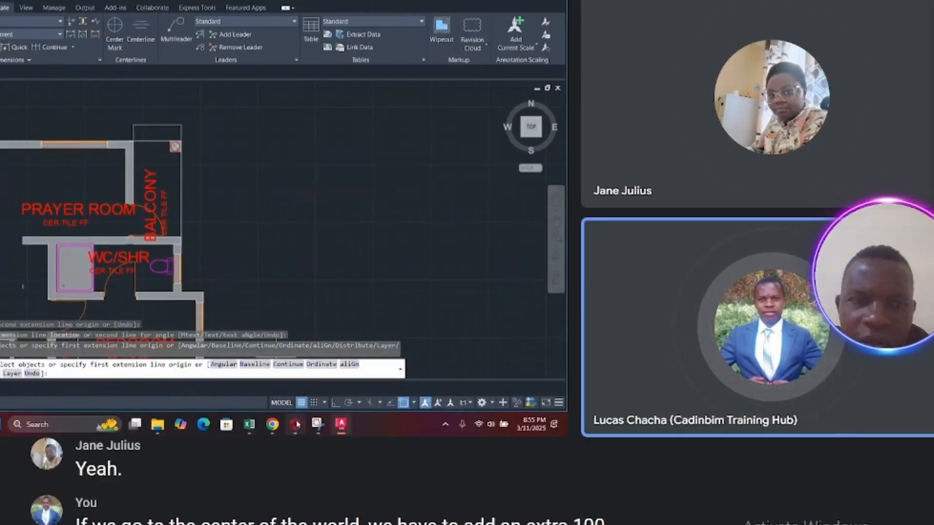
mouse_move(298, 426)
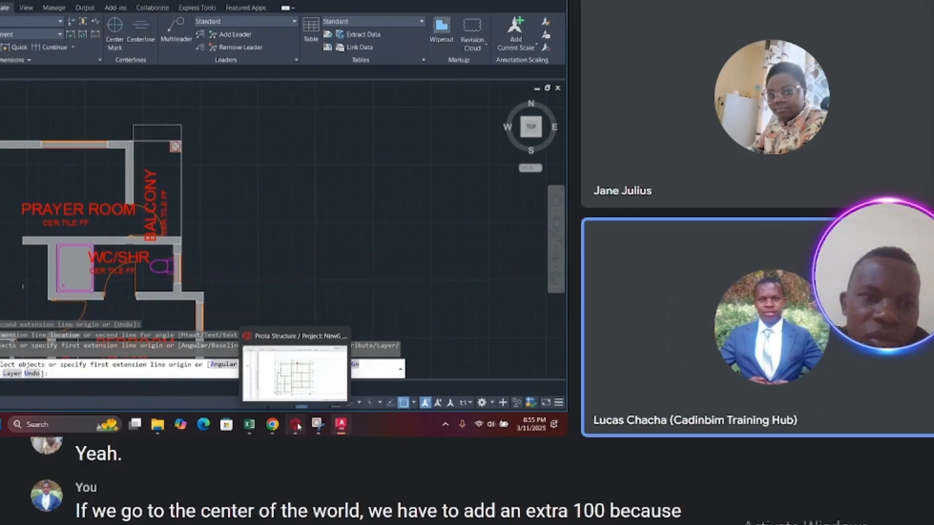
left_click(298, 426)
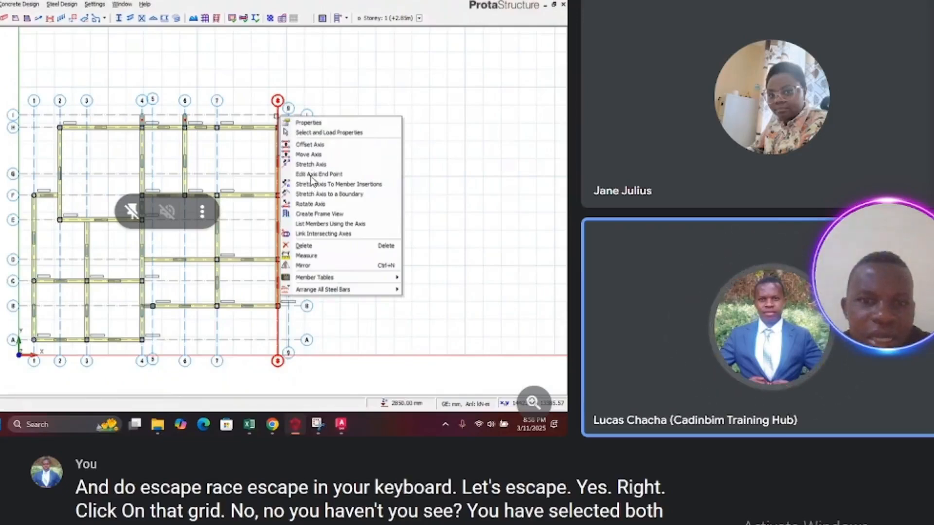
left_click(317, 145)
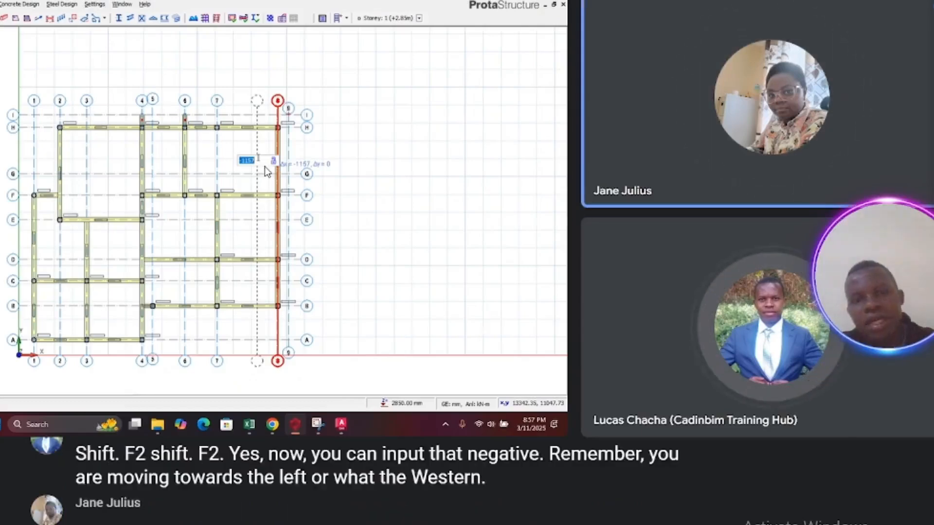
type("-")
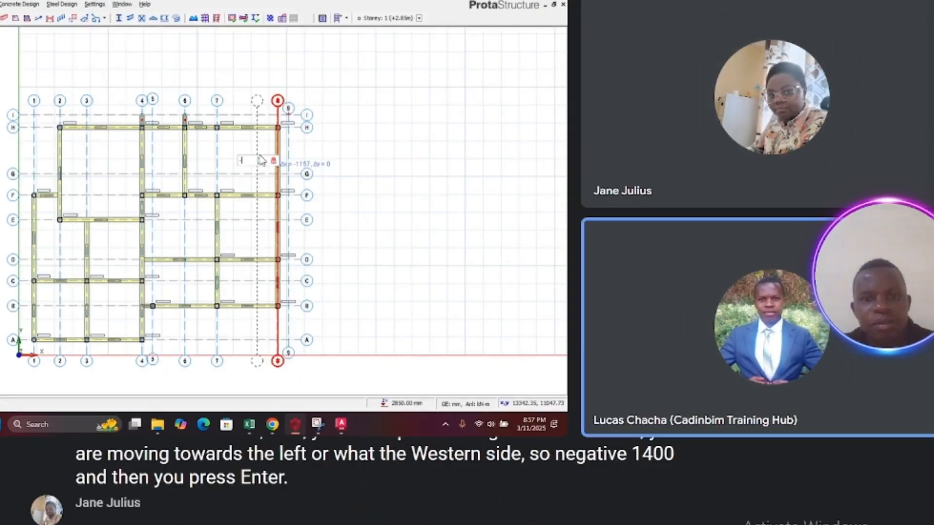
type("1400")
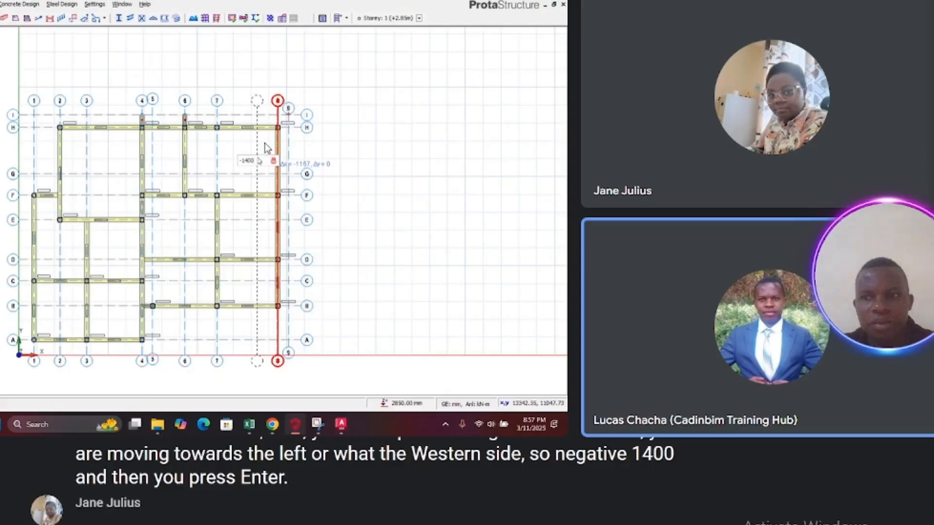
key("Return")
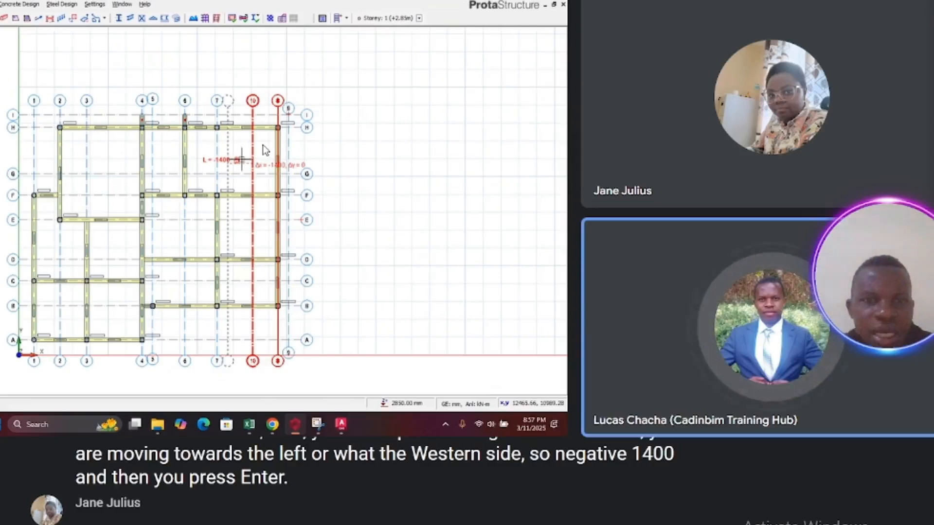
key("Escape")
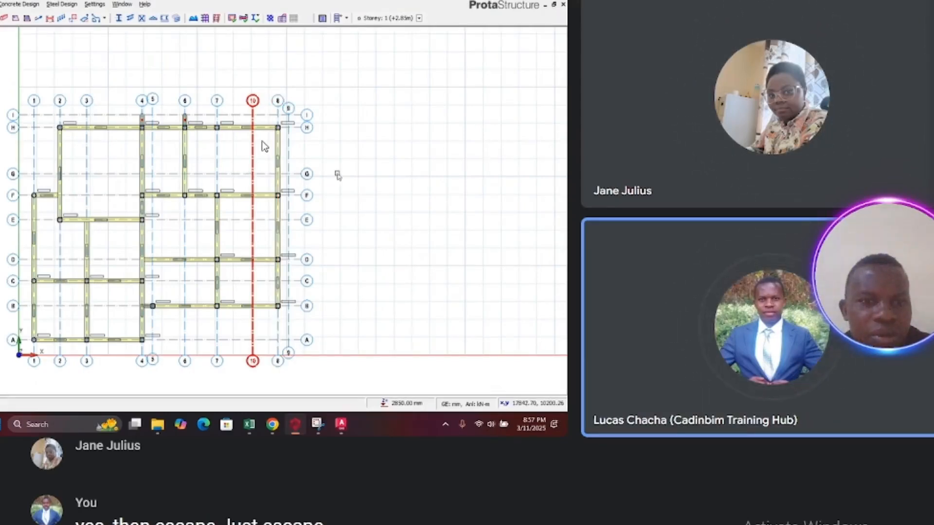
key("Escape")
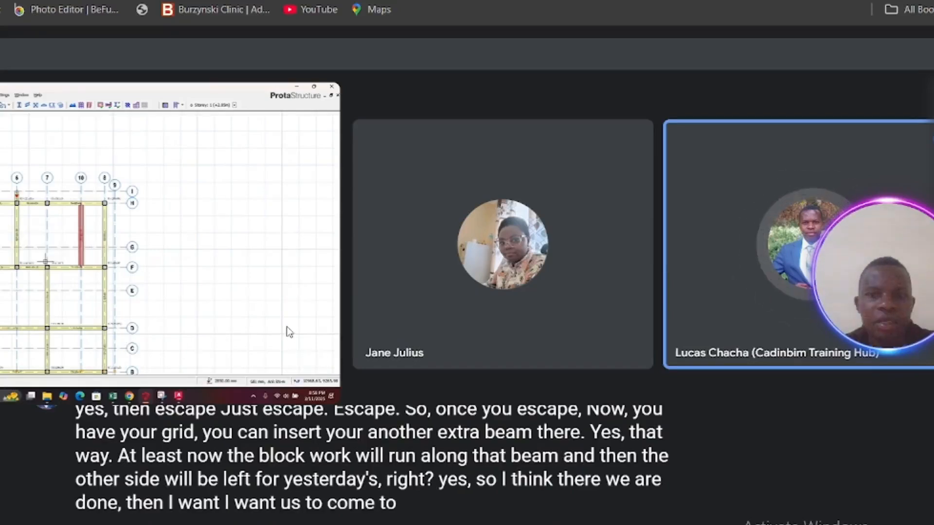
Step: Change the meeting layout to Sidebar
left_click(305, 371)
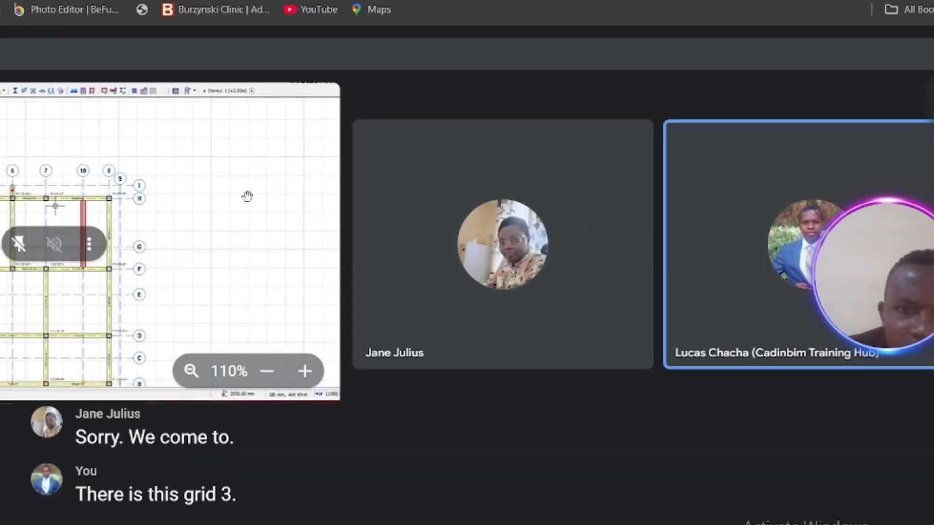
left_click(511, 524)
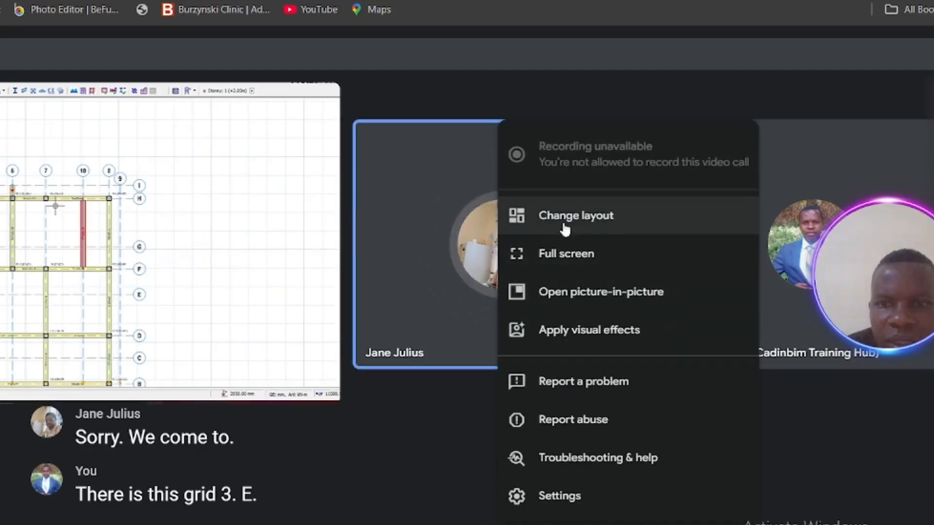
left_click(563, 231)
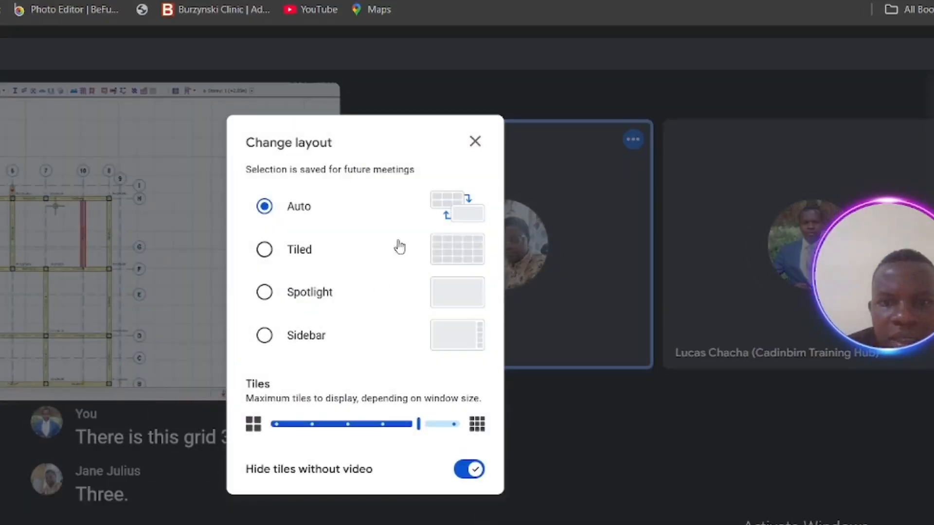
left_click(265, 336)
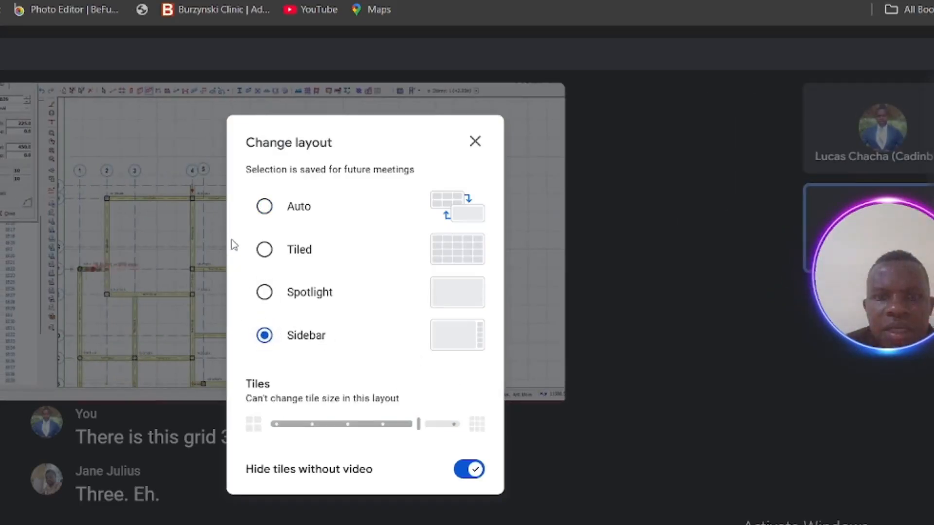
left_click(169, 211)
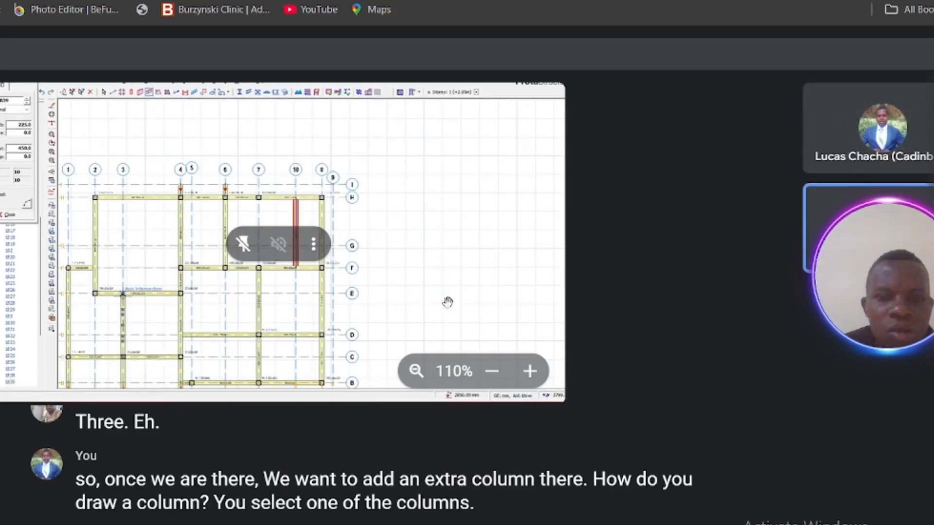
Step: Switch the meeting view to full screen
left_click(512, 524)
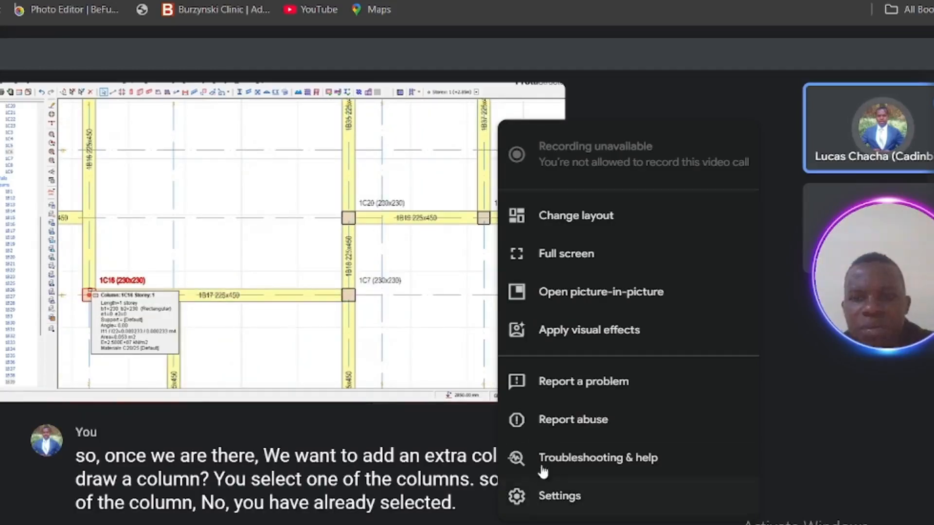
left_click(550, 254)
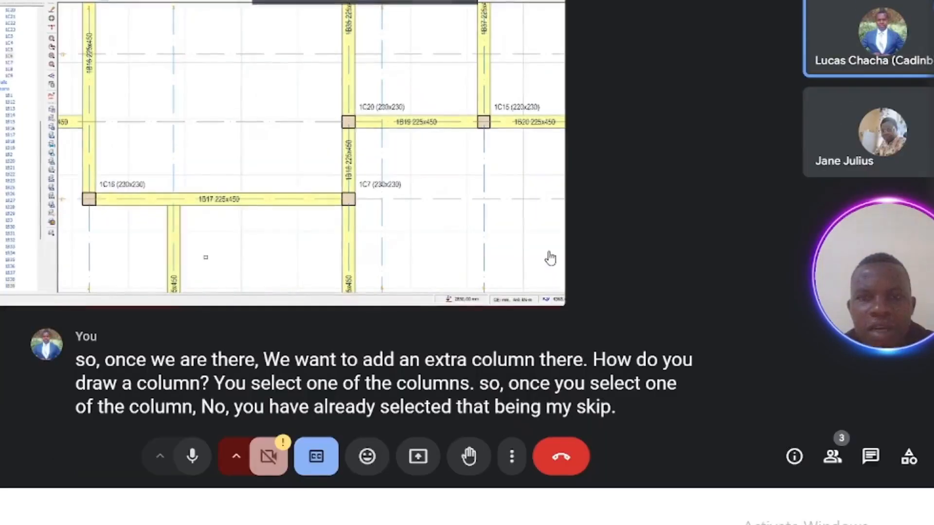
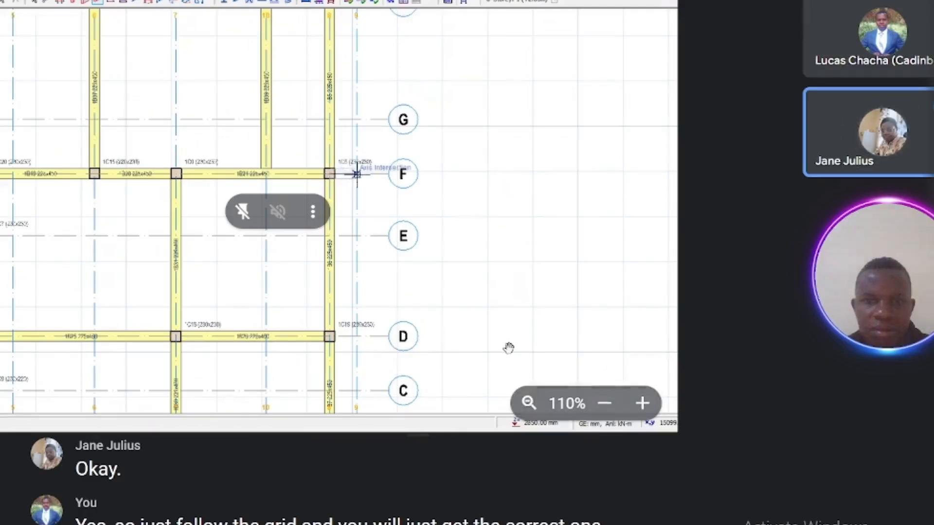
Step: Adjust the zoom level of the shared screen in the meeting viewer
left_click(643, 404)
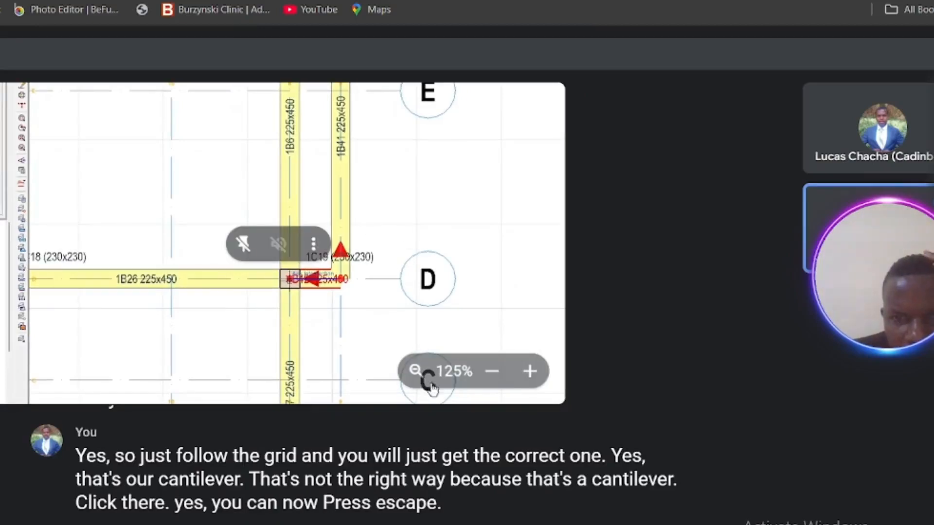
left_click(494, 380)
left_click(495, 380)
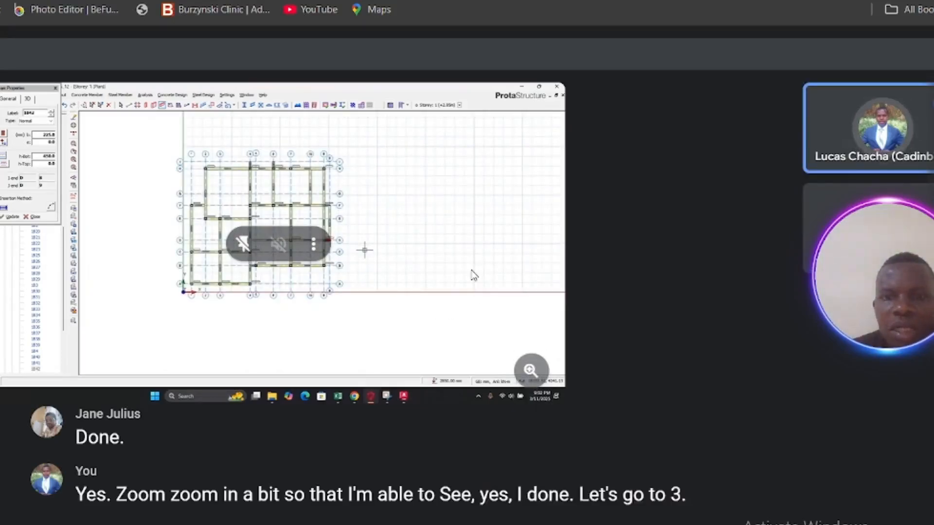
left_click(531, 371)
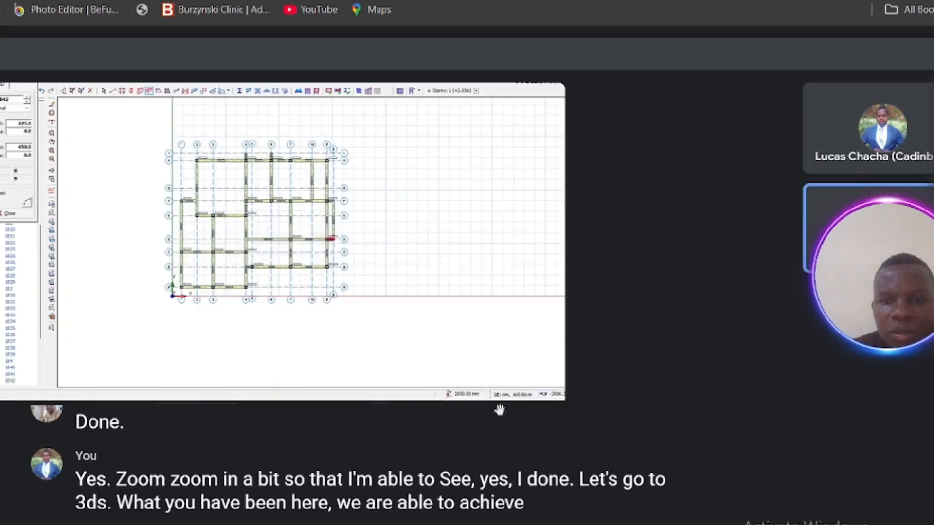
Step: Switch the meeting view to full screen and zoom the shared screen out
left_click(510, 524)
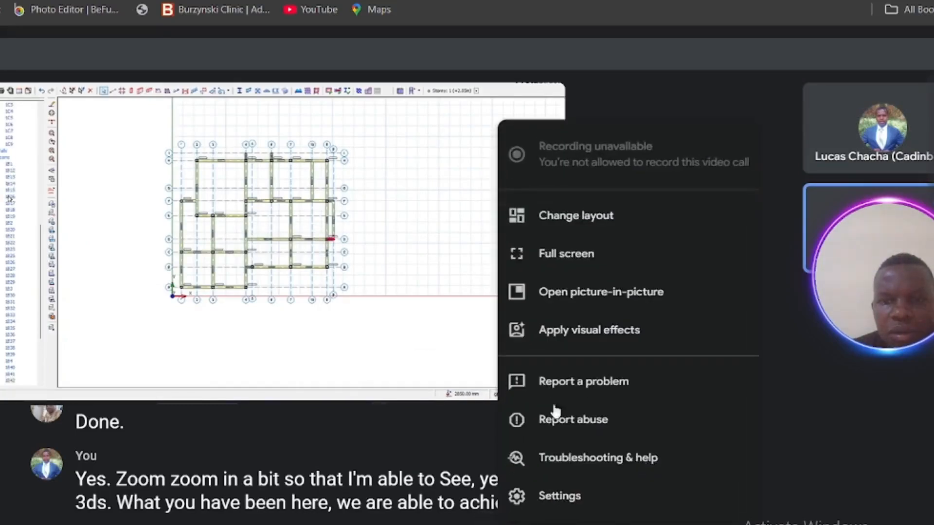
left_click(562, 256)
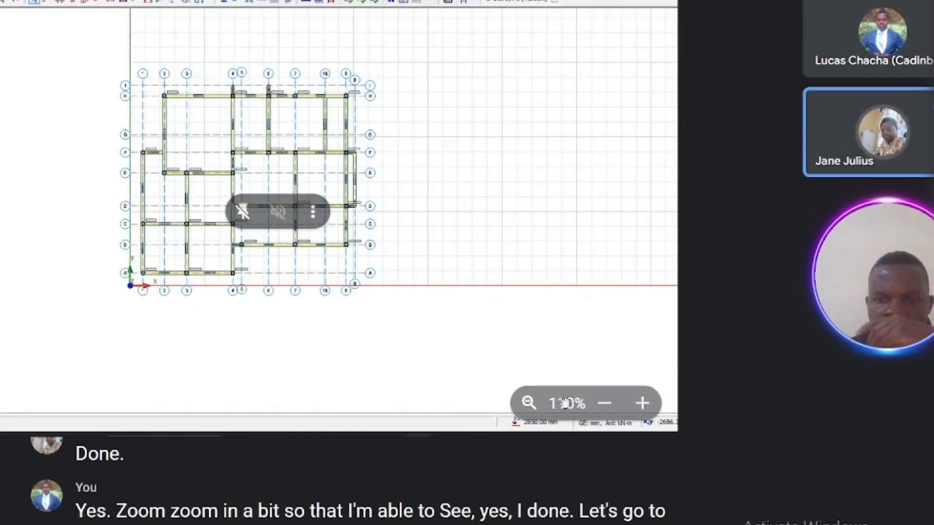
left_click(605, 405)
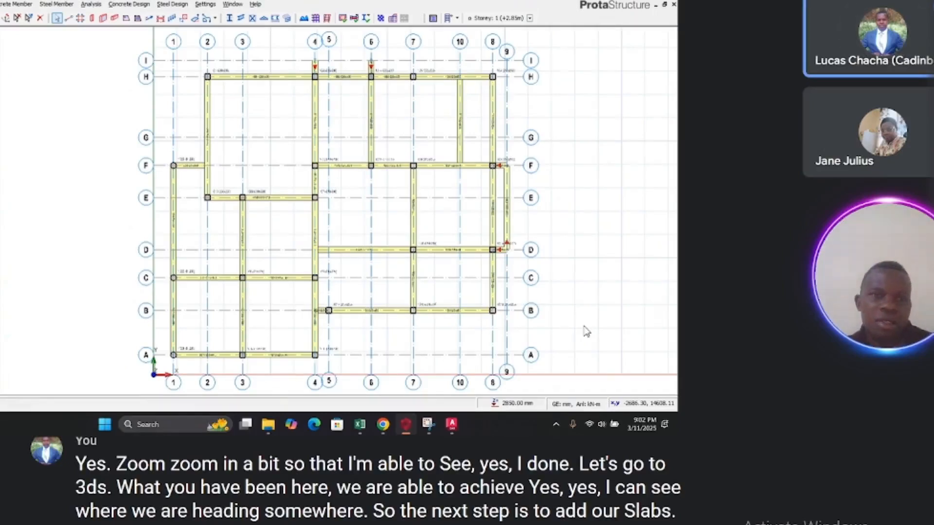
Step: Insert concrete slabs into the floor-plan bays with the Slab command
left_click(15, 4)
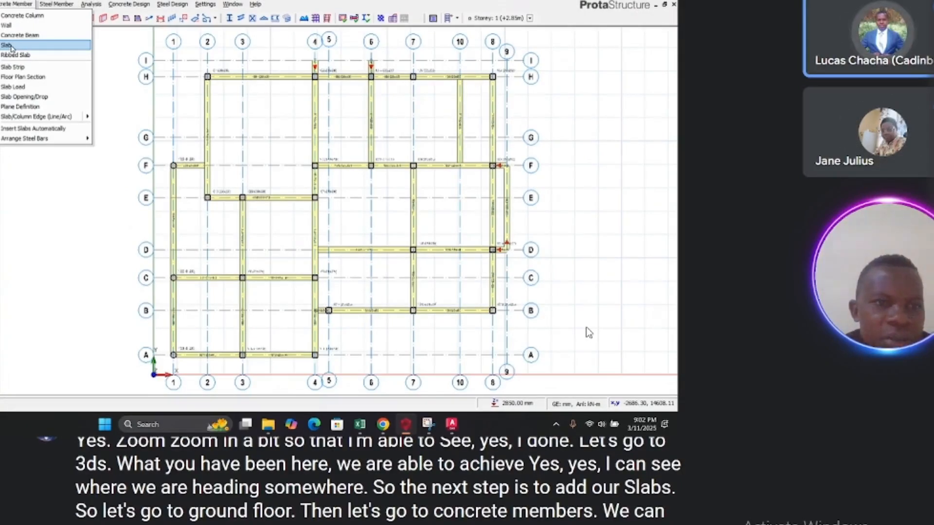
left_click(10, 46)
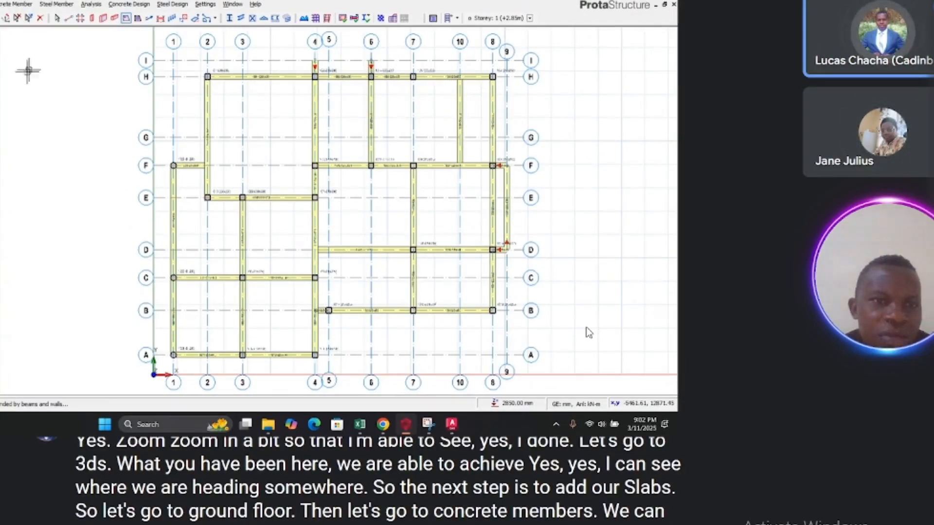
left_click(10, 4)
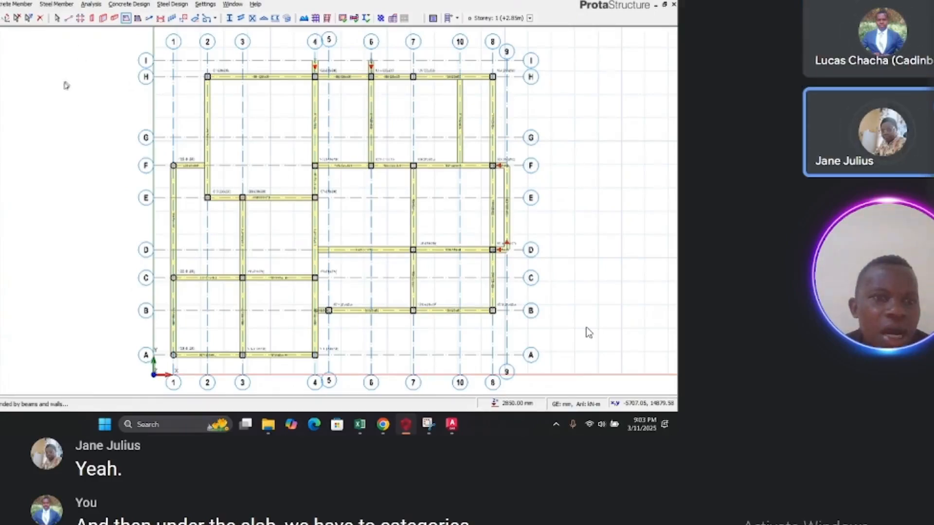
left_click(17, 4)
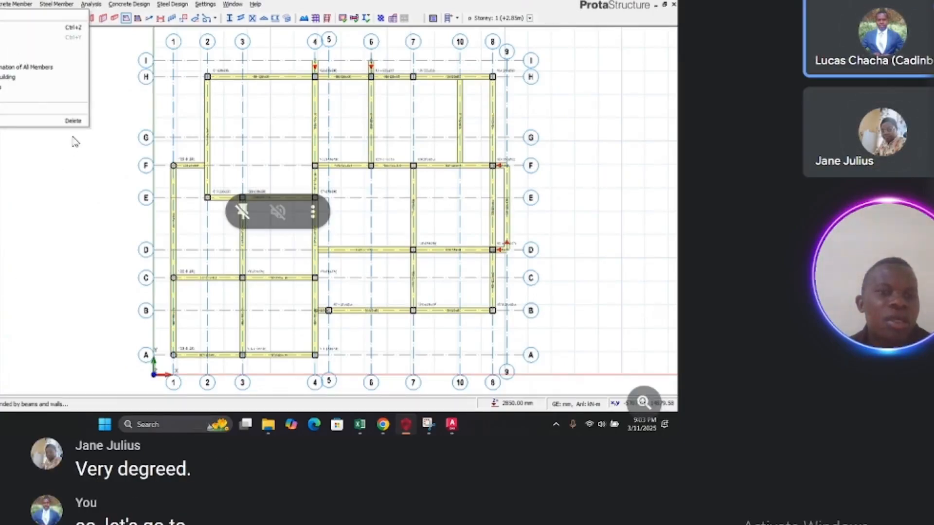
left_click(74, 156)
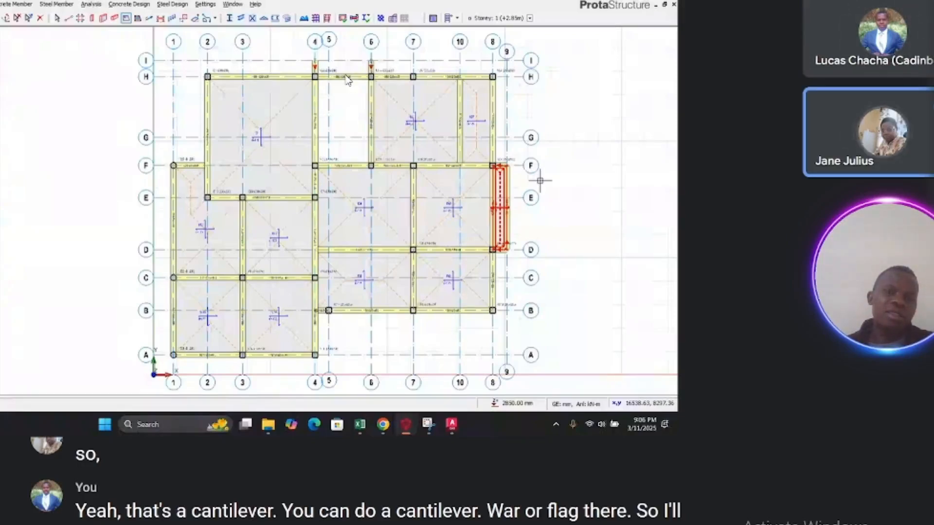
Step: Delete the selected cantilever slab between axes D and F at axis 8
key("Delete")
key("Escape")
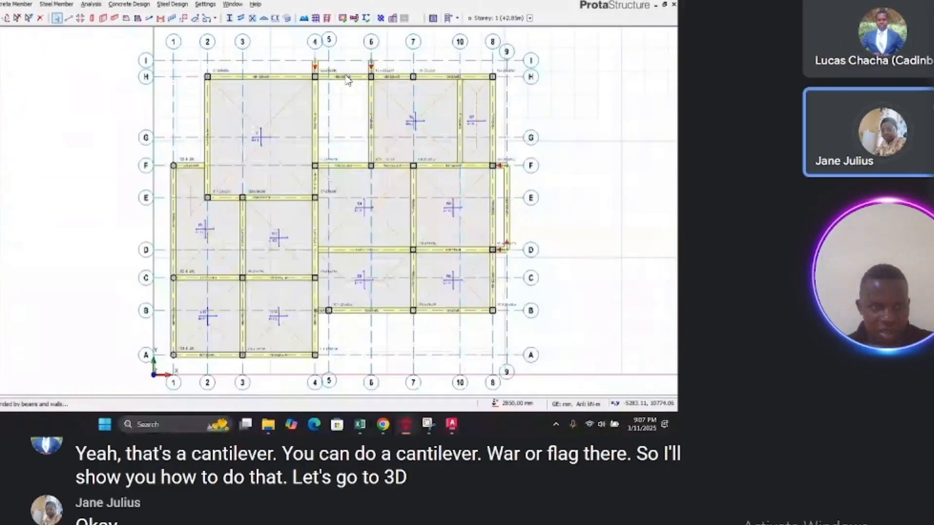
Step: Review the slabs and beams in the 3D view
key("ctrl+Tab")
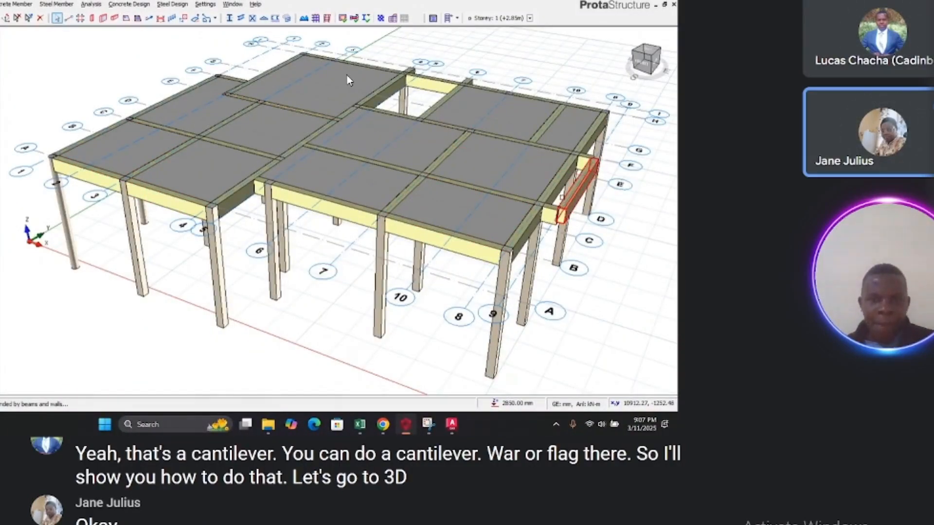
scroll(564, 194, "up", 5)
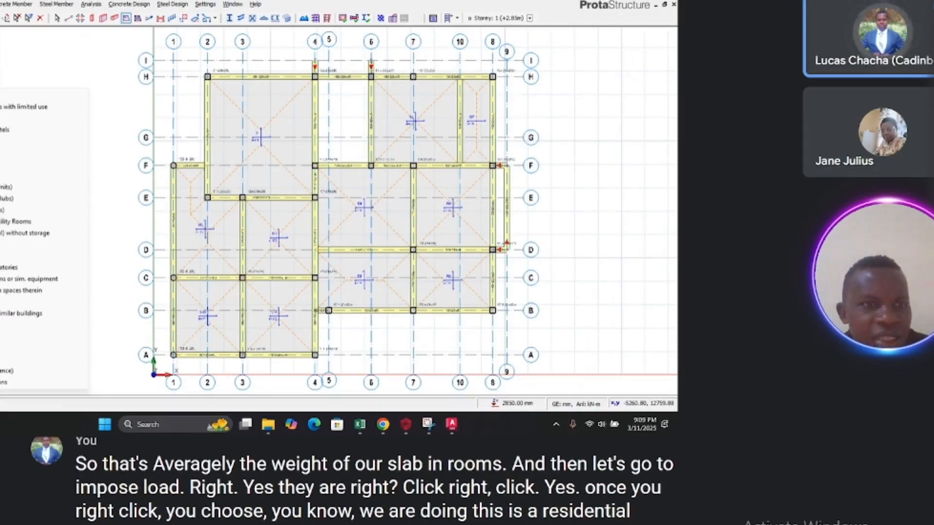
Step: Try to assign a residential imposed load to the selected slab
left_click(29, 96)
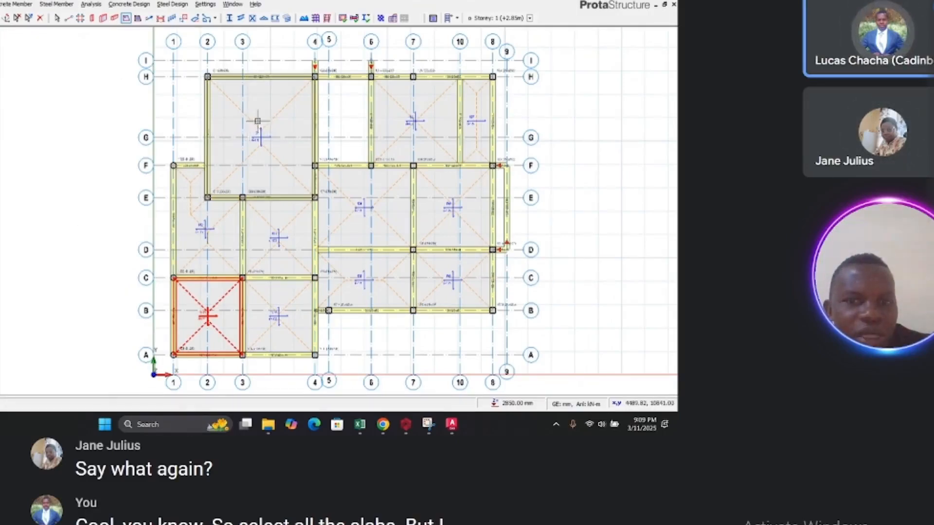
key("Escape")
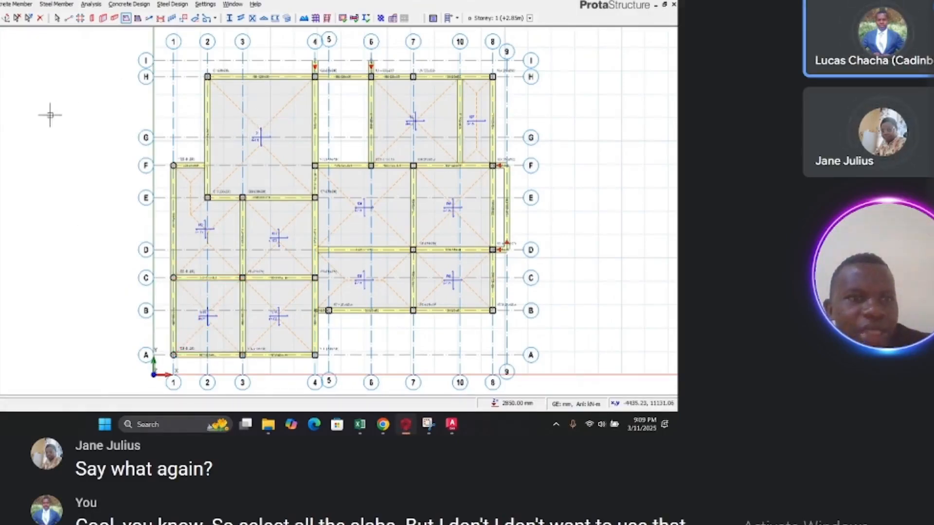
key("Escape")
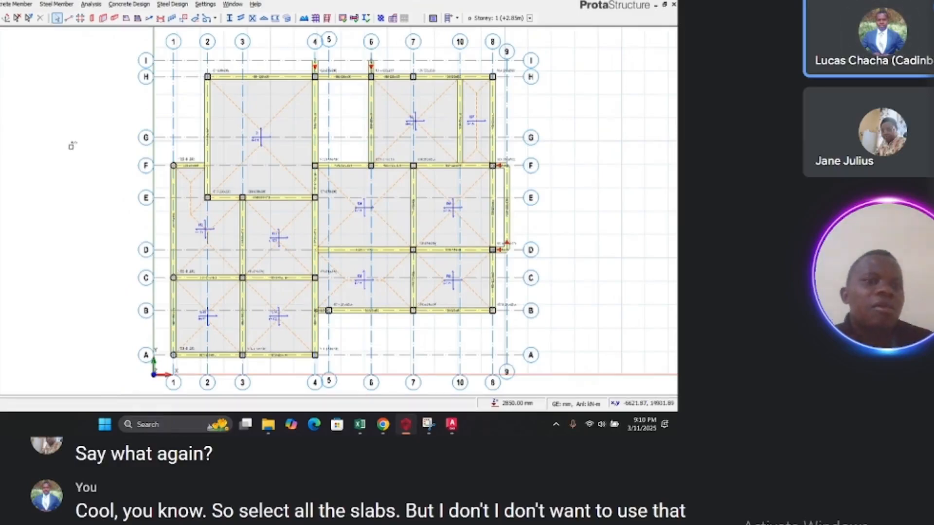
Step: Undo all the slab insertions and edits on the storey
key("ctrl+z")
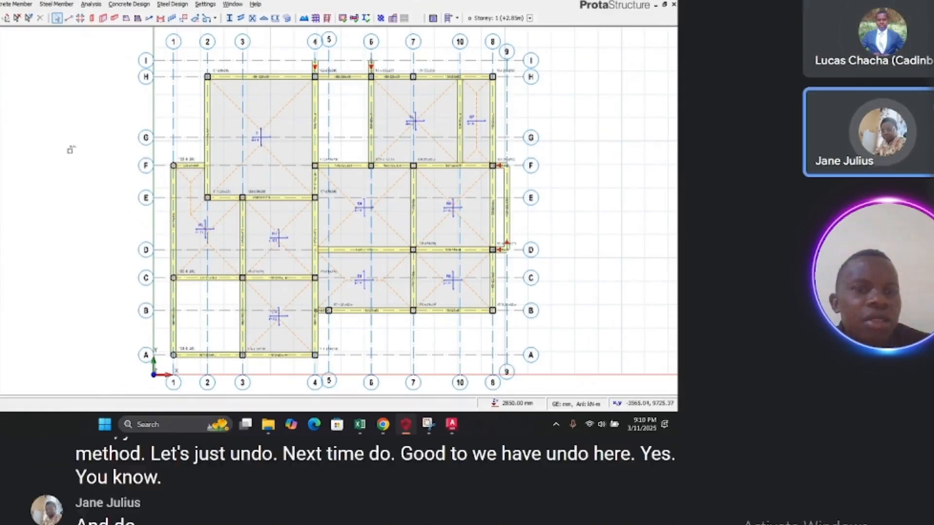
key("ctrl+z")
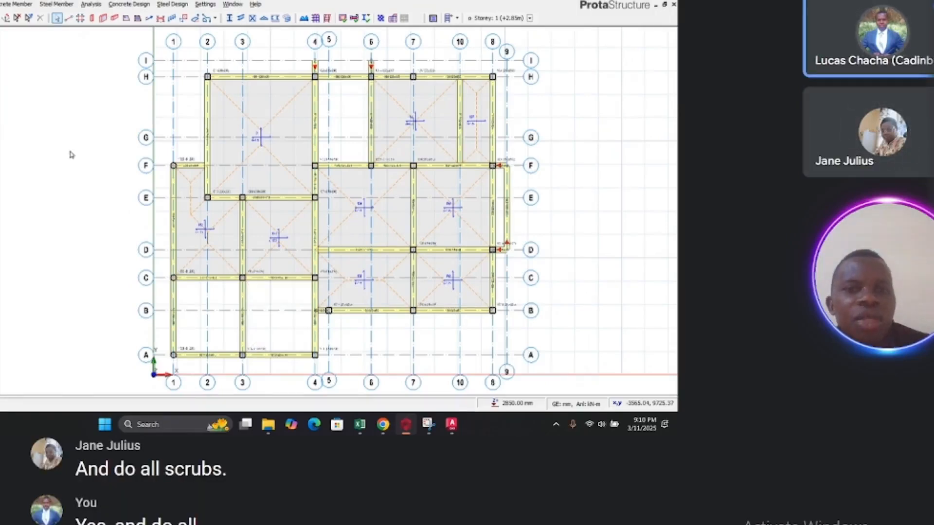
key("ctrl+z")
key("ctrl+z")
key("ctrl+z")
key("ctrl+z")
key("ctrl+z")
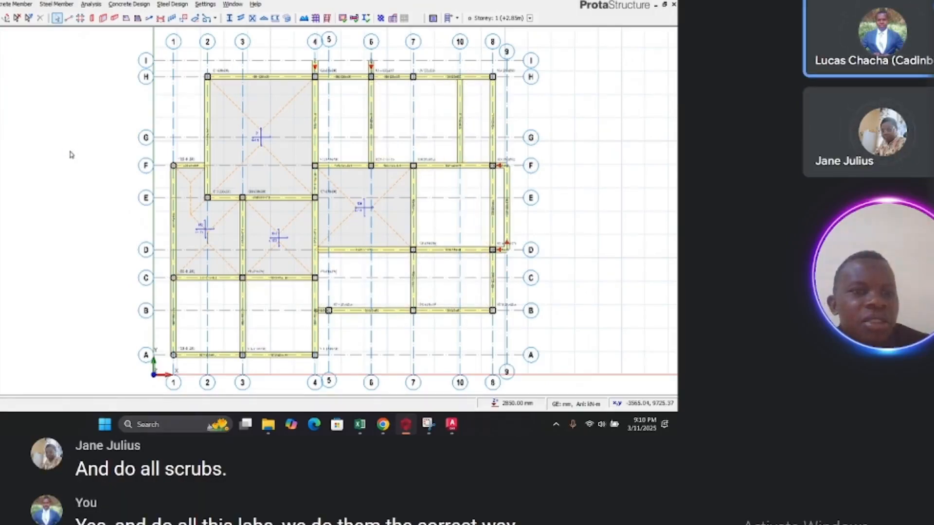
key("ctrl+z")
key("ctrl+z")
key("ctrl+z")
key("ctrl+z")
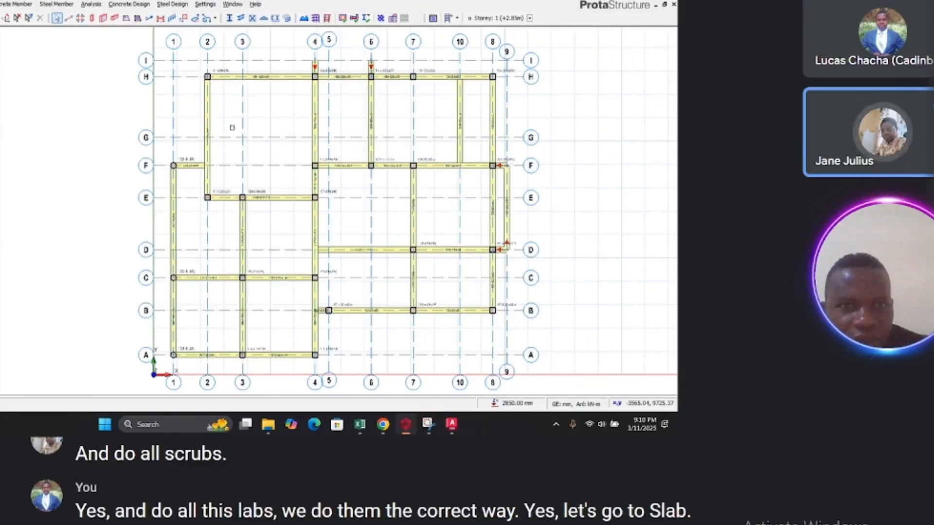
Step: Start the Slab command and insert slabs into the bays between axes D and H
left_click(3, 5)
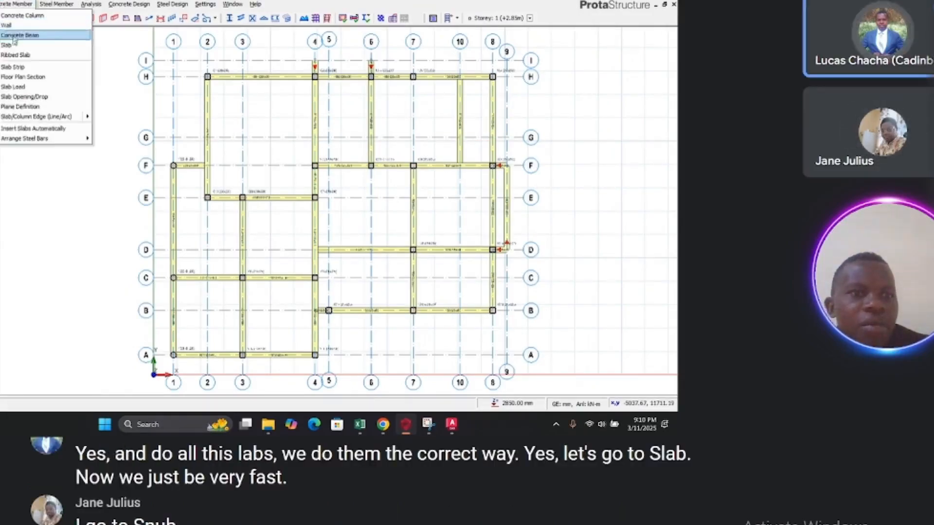
left_click(15, 45)
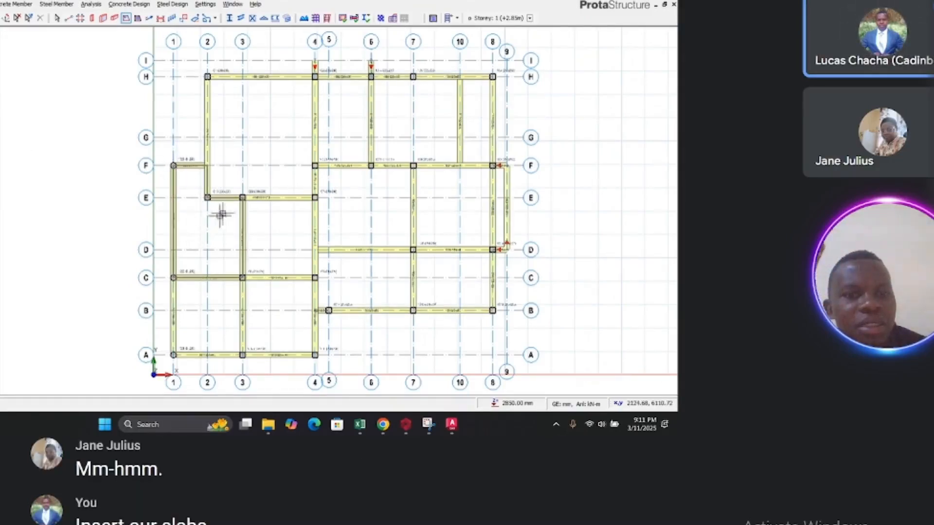
left_click(203, 230)
left_click(259, 137)
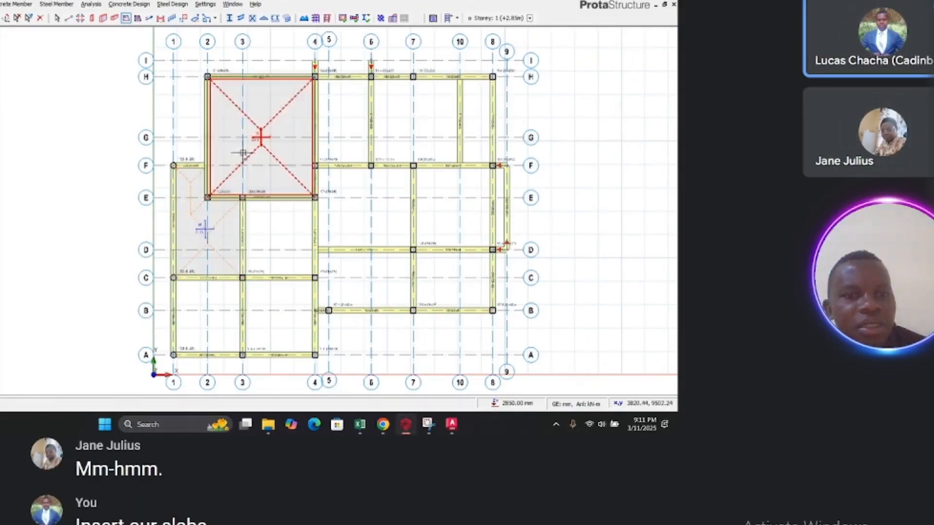
left_click(335, 197)
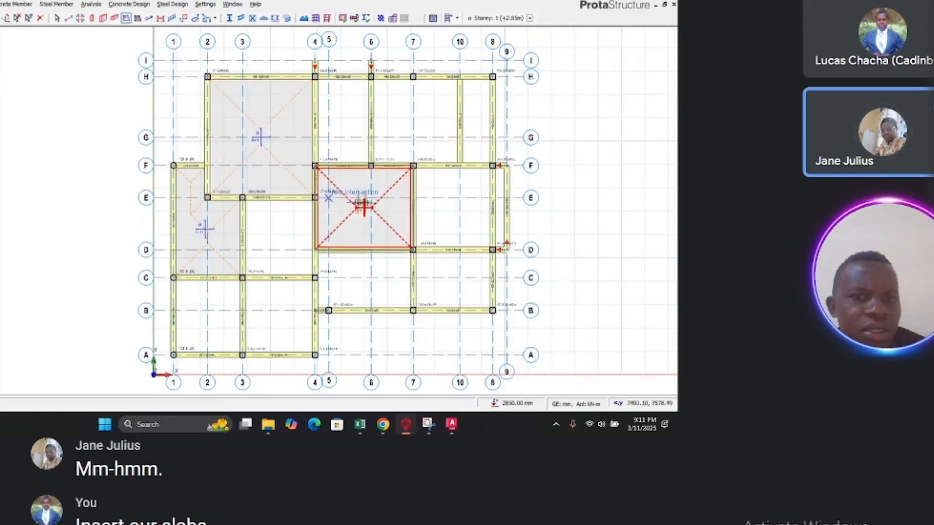
left_click(404, 128)
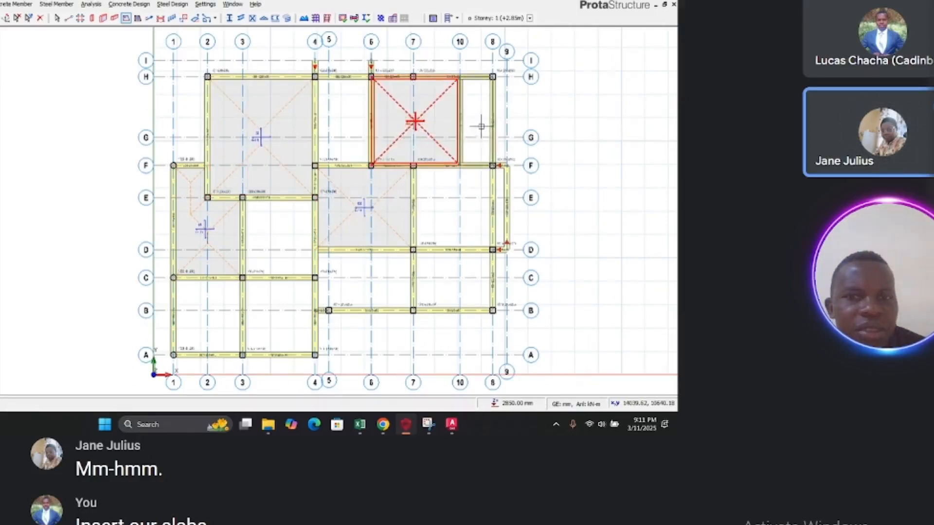
left_click(479, 129)
Step: Insert slabs into the remaining bays between axes A and F
left_click(478, 206)
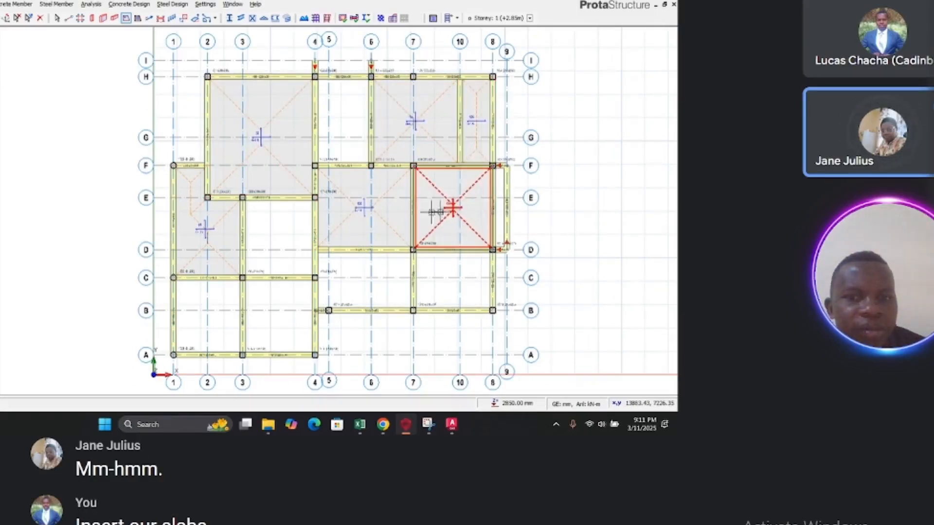
left_click(441, 273)
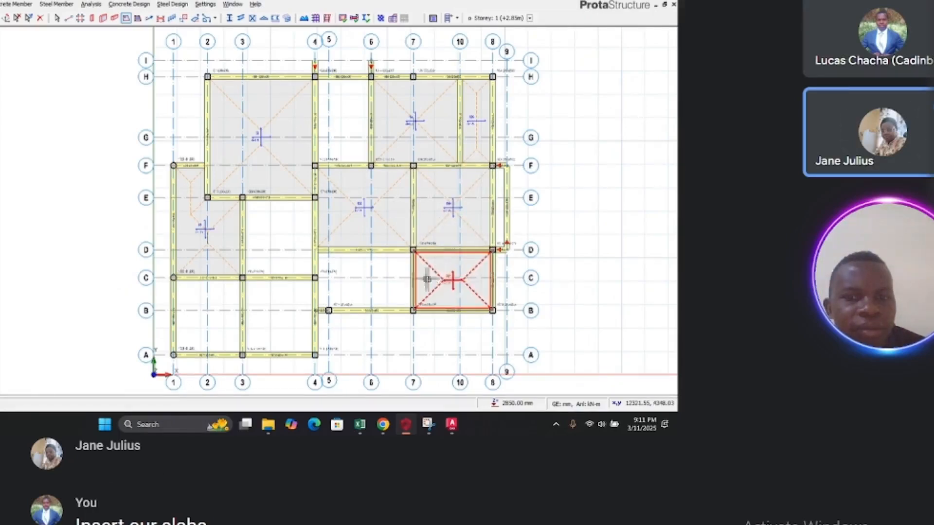
left_click(384, 280)
left_click(269, 291)
left_click(262, 240)
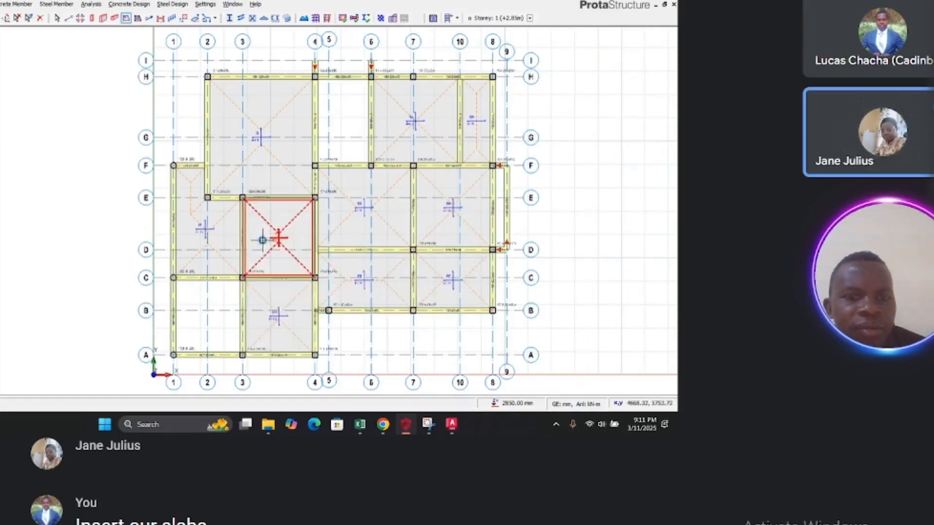
left_click(203, 319)
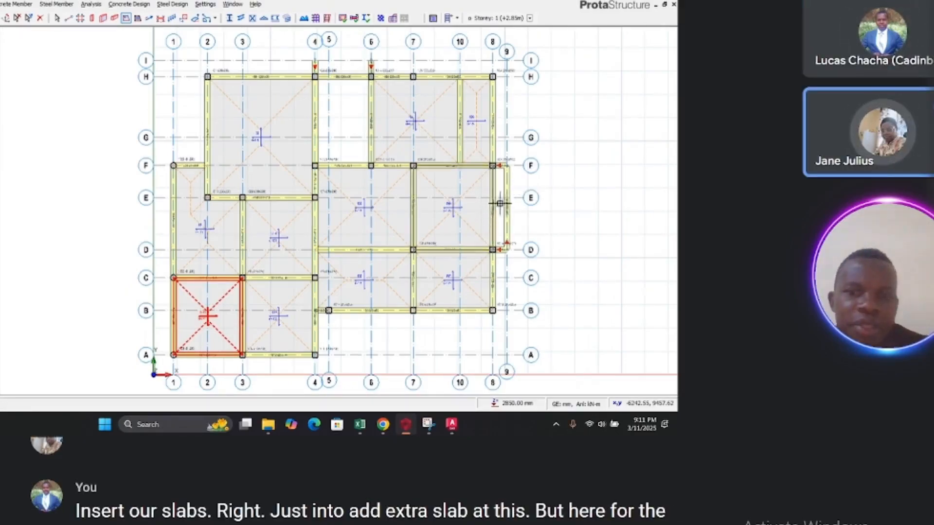
Step: Zoom in to examine the slab and beam labels near axis 8 and along axis H
scroll(510, 193, "up", 3)
scroll(505, 201, "up", 3)
scroll(501, 201, "up", 3)
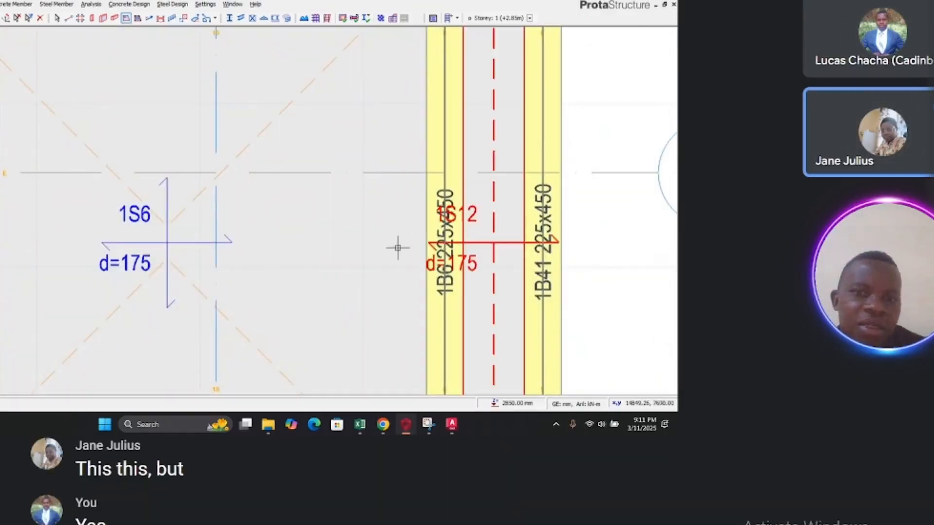
scroll(398, 247, "down", 3)
scroll(482, 241, "down", 2)
scroll(491, 242, "down", 2)
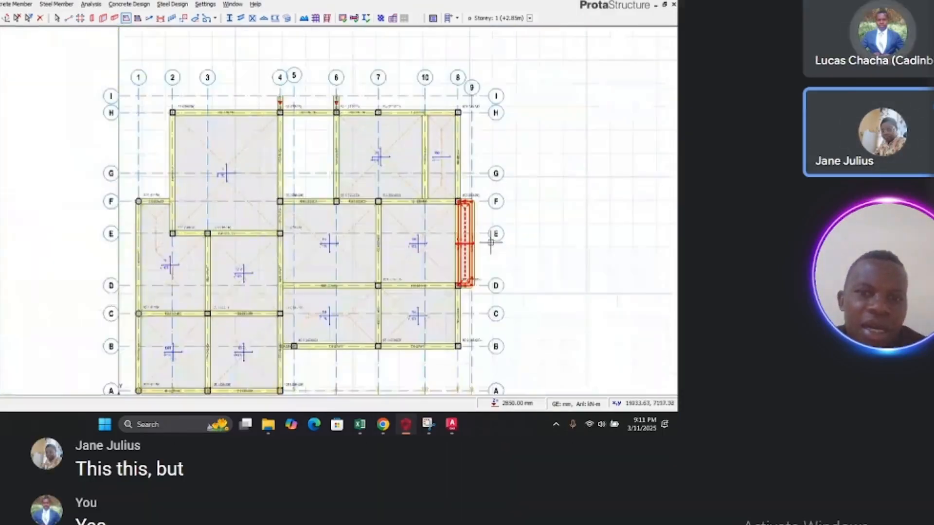
scroll(309, 100, "up", 5)
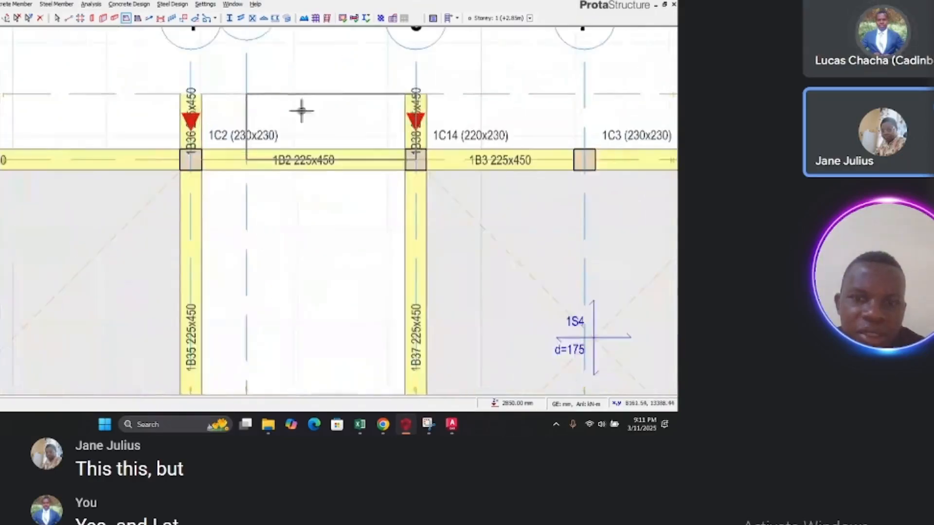
scroll(302, 111, "up", 2)
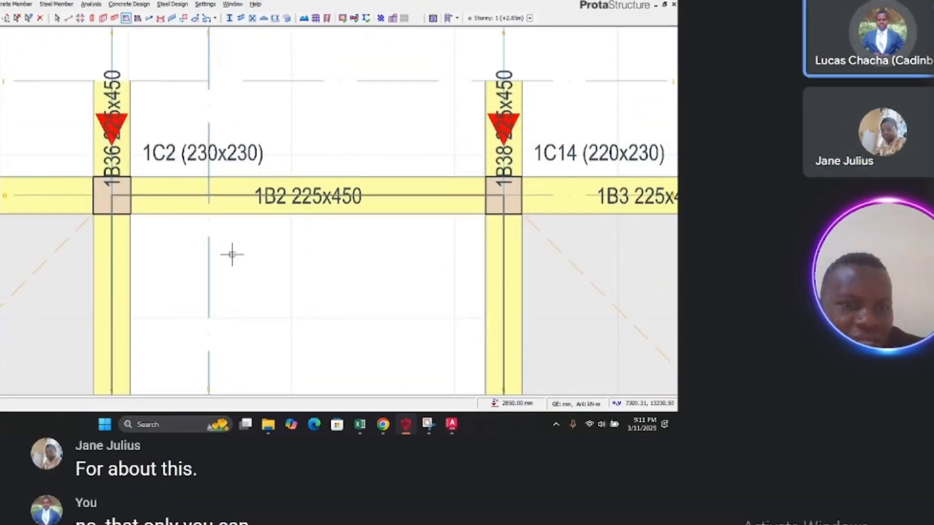
scroll(232, 255, "down", 6)
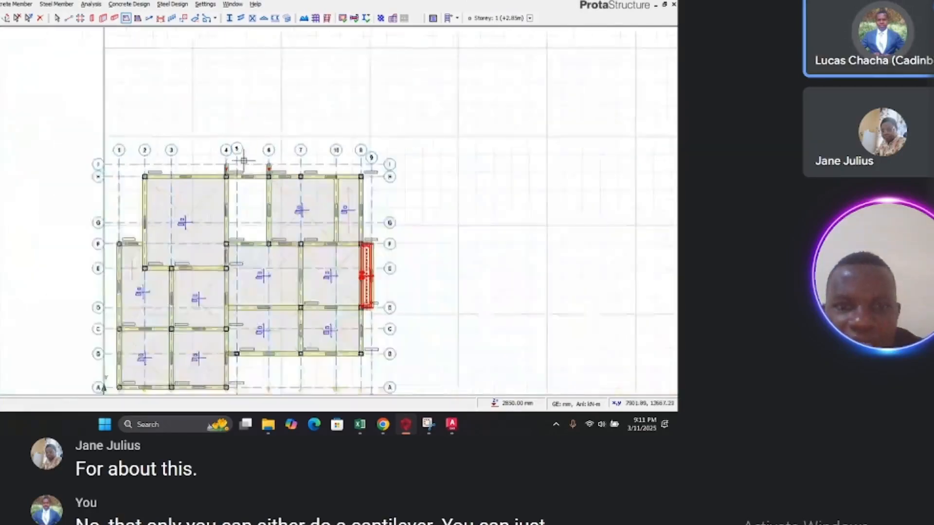
scroll(243, 160, "down", 2)
scroll(299, 218, "up", 5)
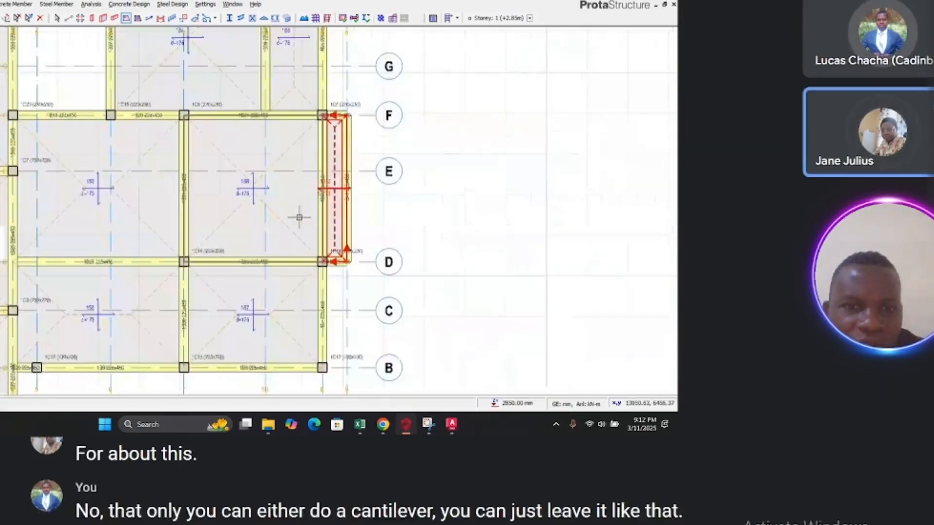
scroll(457, 216, "down", 2)
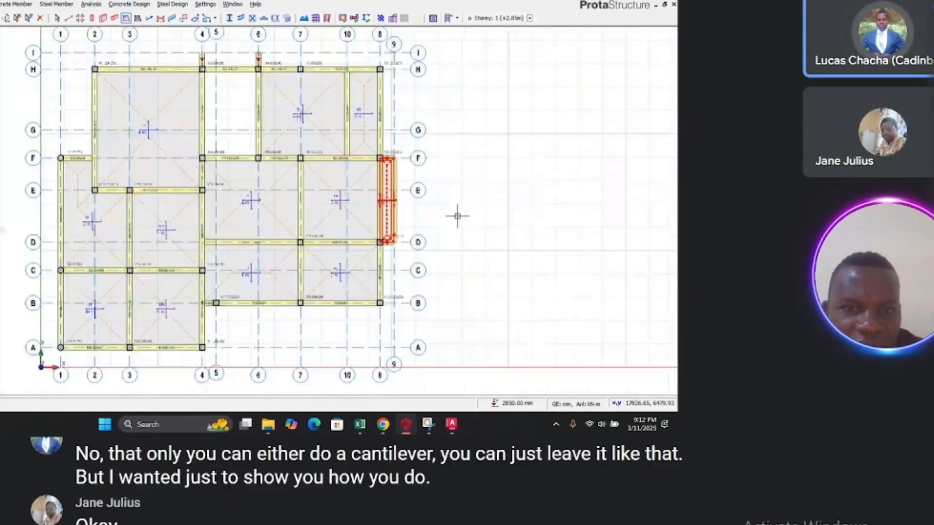
scroll(457, 216, "down", 1)
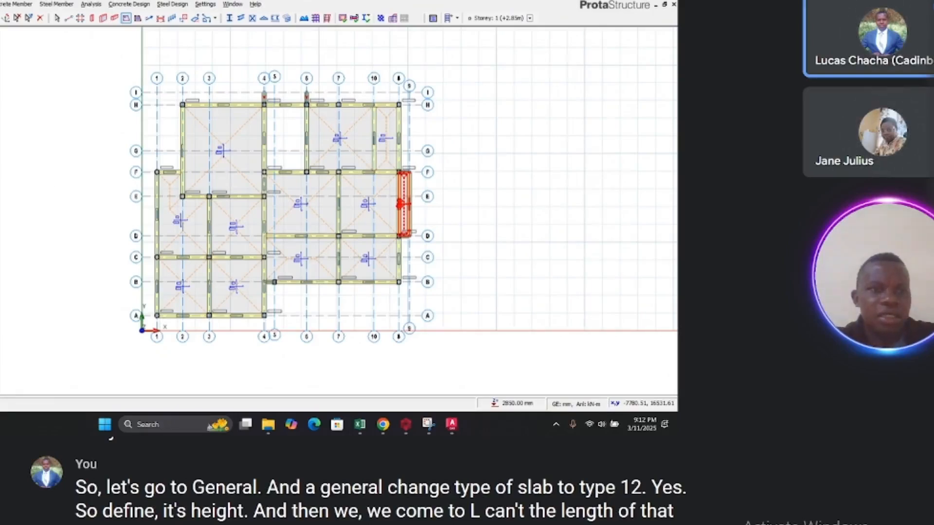
Step: Switch to AutoCAD and dimension the balcony's projection beyond the stair wall on the architectural drawing
left_click(452, 425)
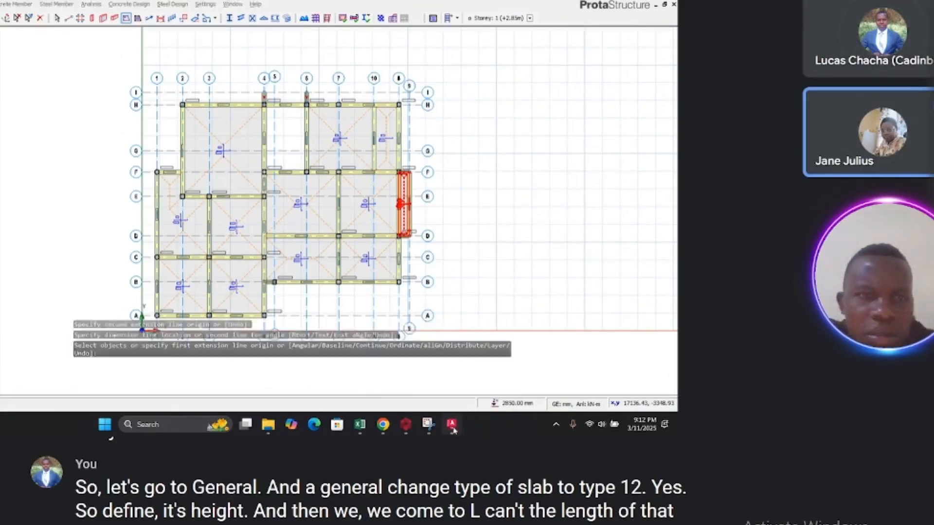
scroll(389, 238, "down", 3)
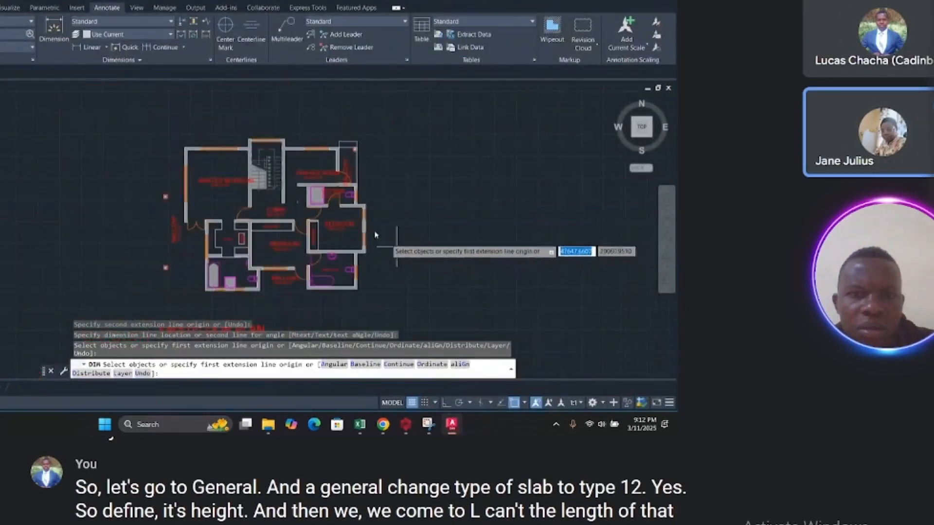
scroll(258, 157, "up", 5)
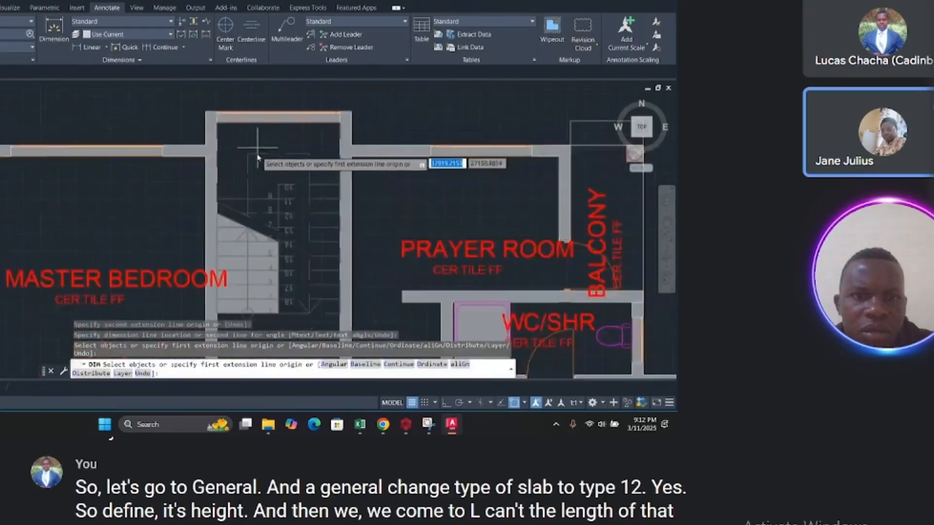
scroll(258, 157, "down", 2)
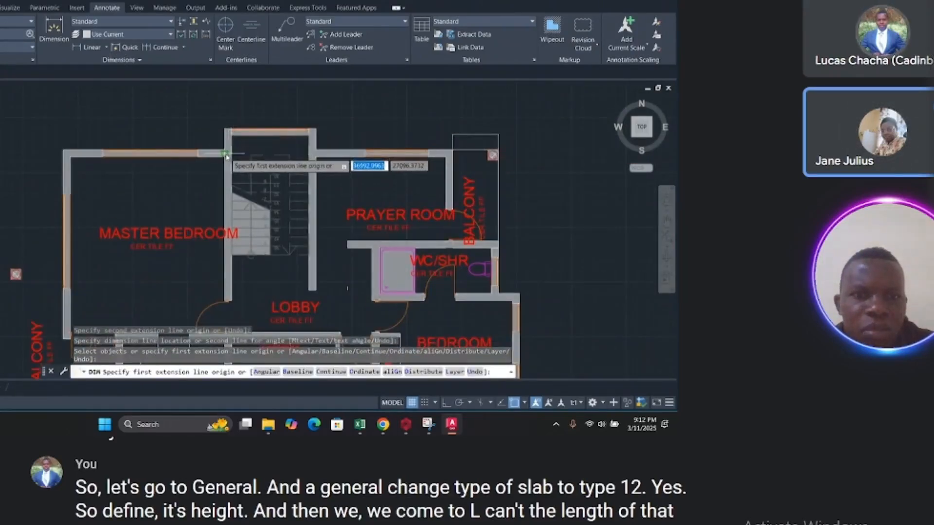
scroll(226, 155, "up", 5)
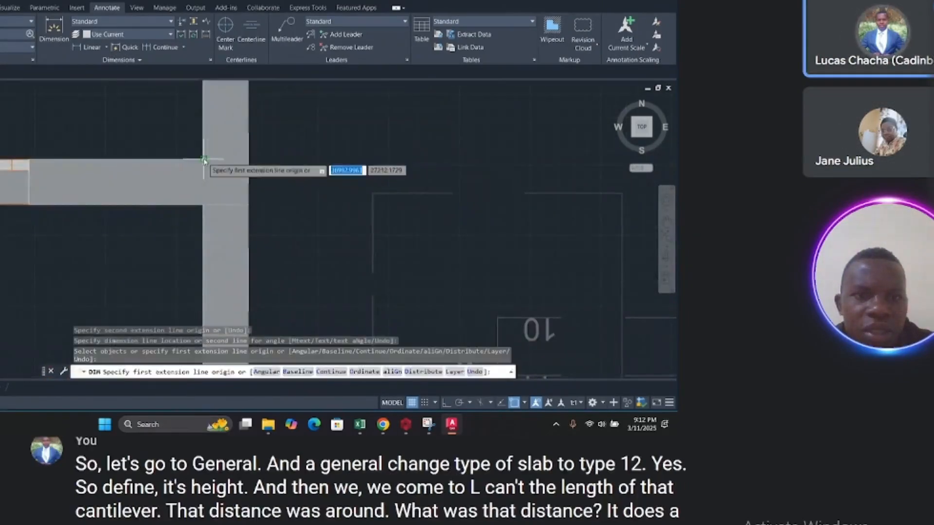
left_click(204, 160)
scroll(208, 158, "down", 4)
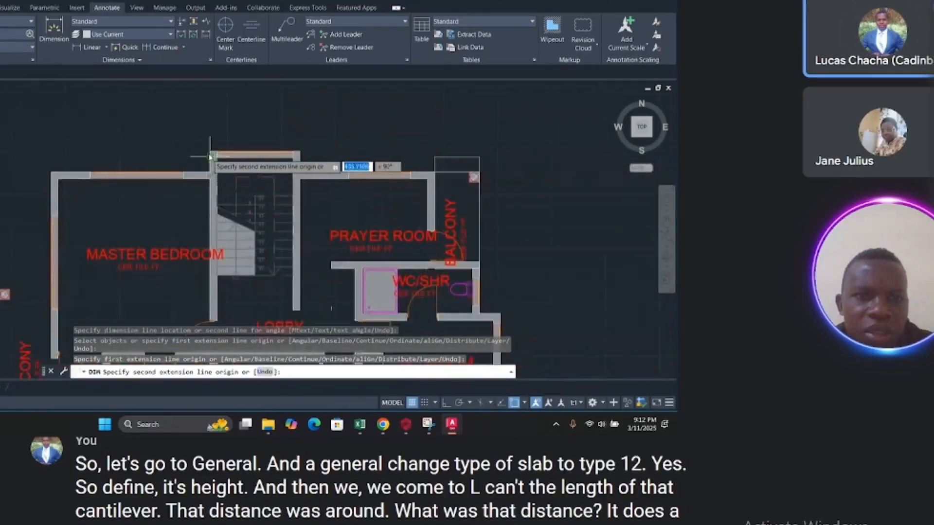
scroll(211, 156, "up", 5)
left_click(201, 139)
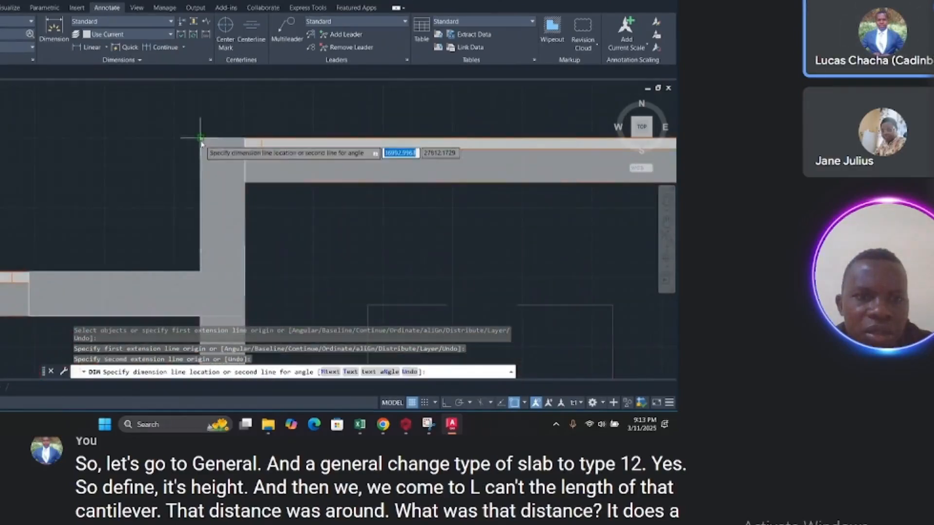
left_click(173, 142)
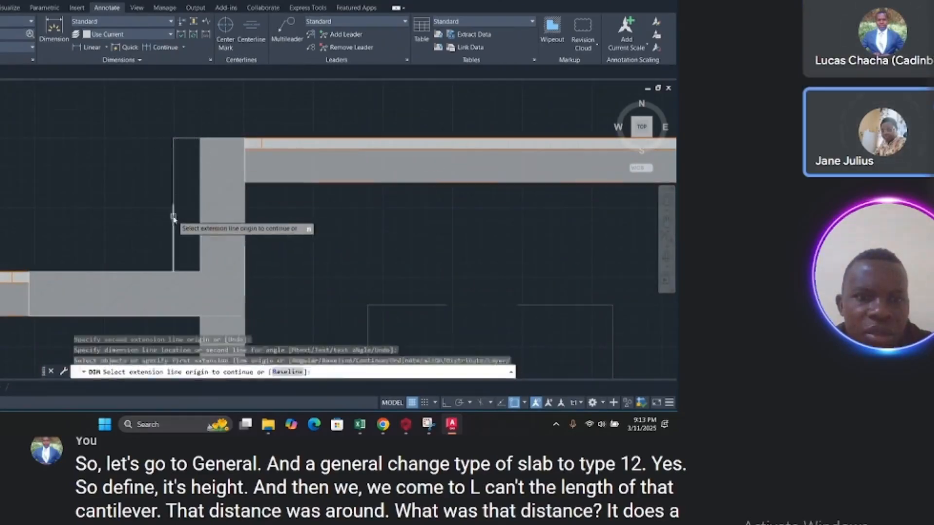
scroll(173, 214, "up", 4)
scroll(163, 166, "down", 4)
scroll(167, 160, "up", 4)
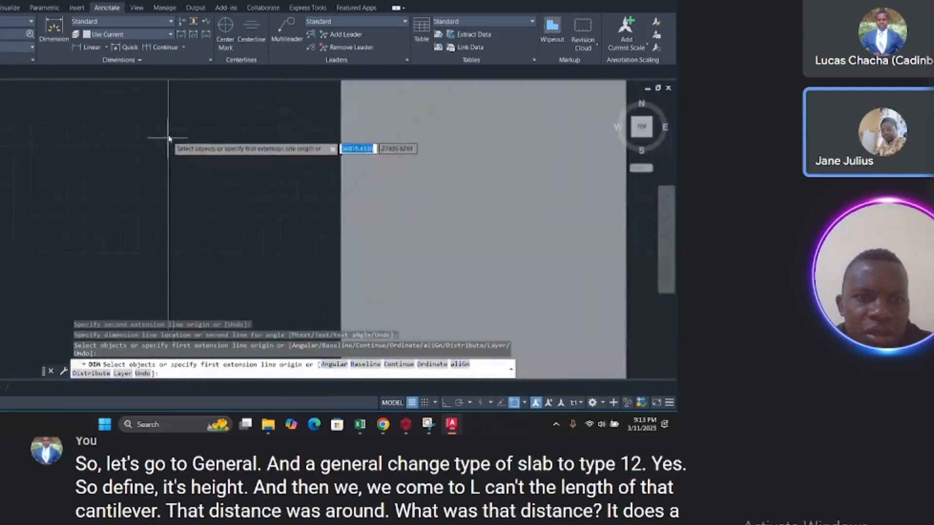
scroll(168, 136, "up", 3)
left_click(171, 151)
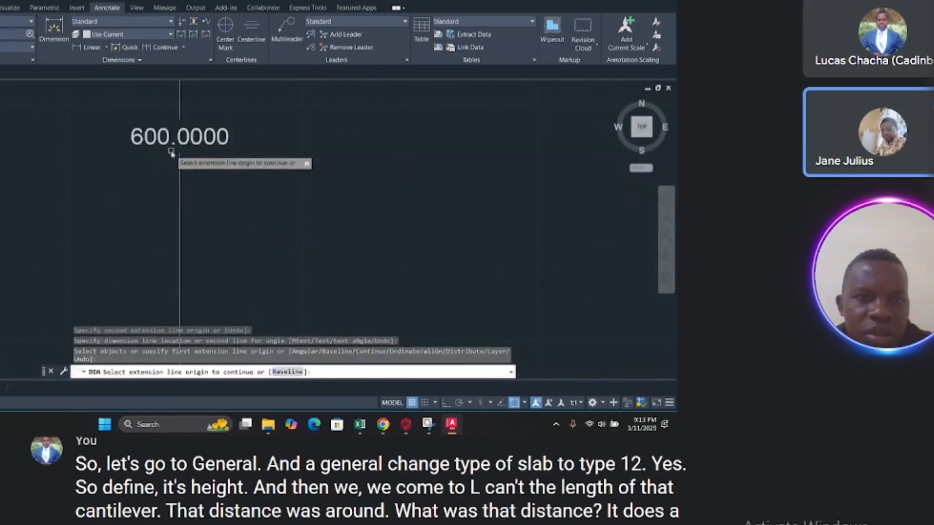
Step: Return to ProtaStructure and dismiss the warning about editing a standard slab as a cantilever
left_click(630, 0)
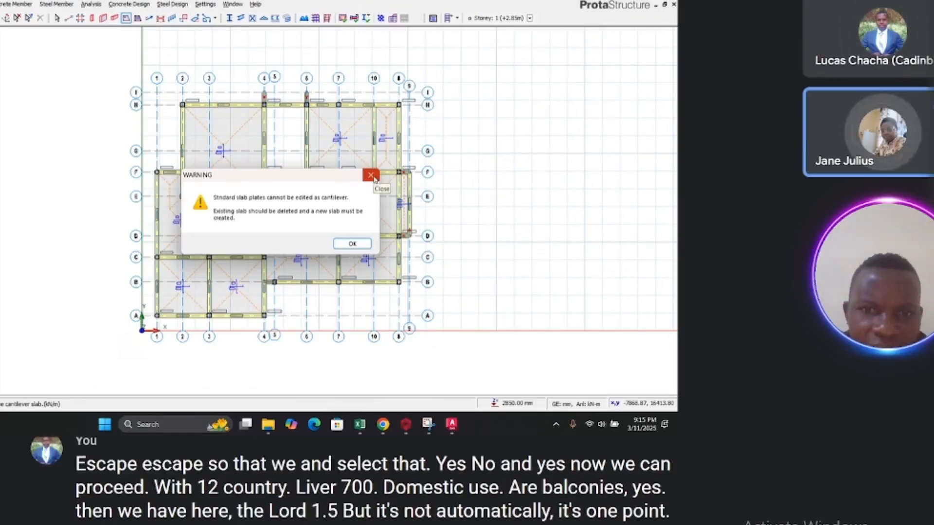
left_click(373, 178)
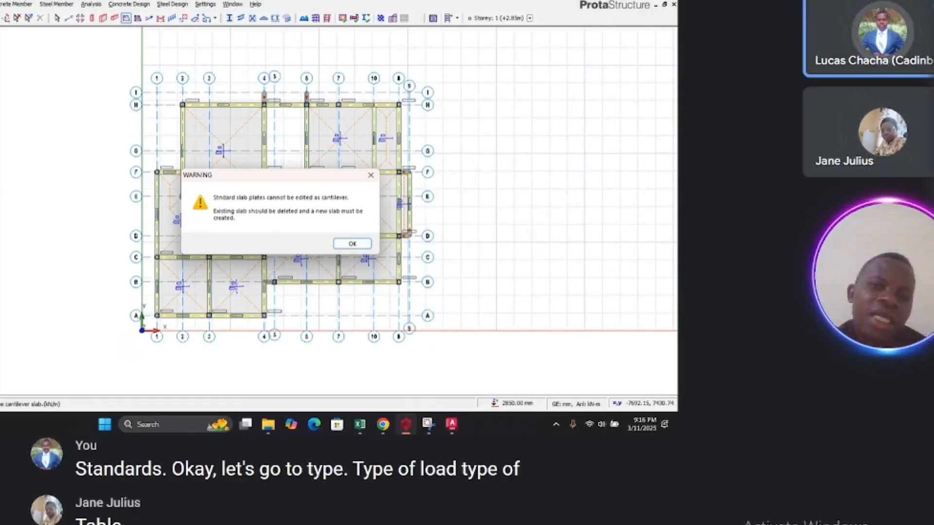
left_click(370, 175)
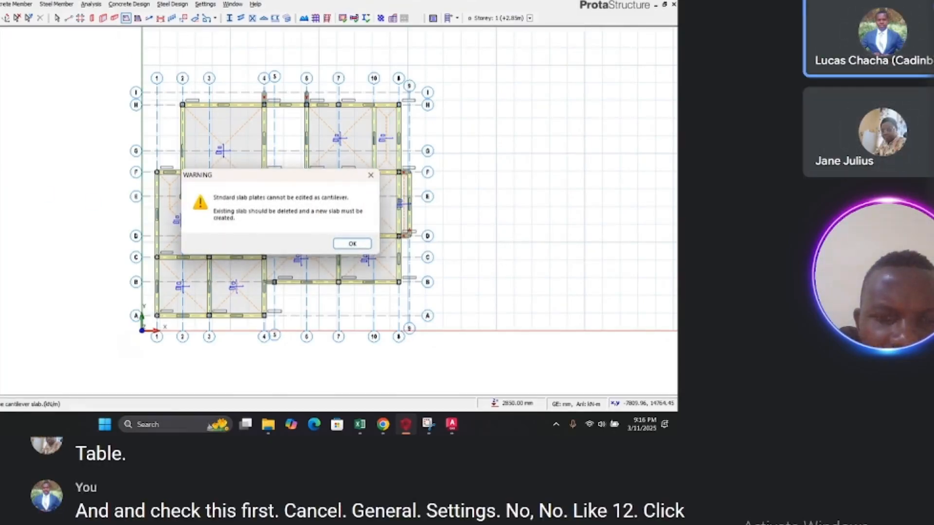
left_click(353, 243)
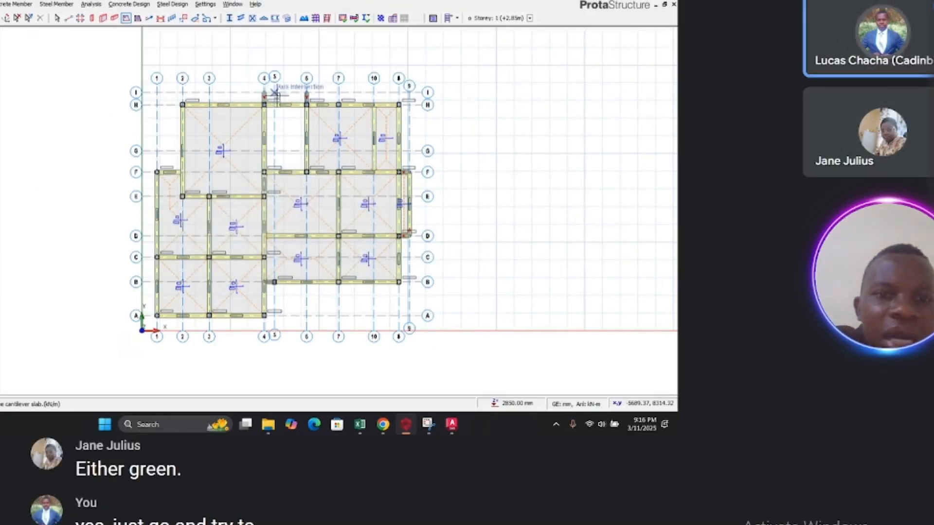
Step: Insert a cantilever slab beyond axis H between axes 4 and 6, reaching axis I
scroll(275, 93, "up", 4)
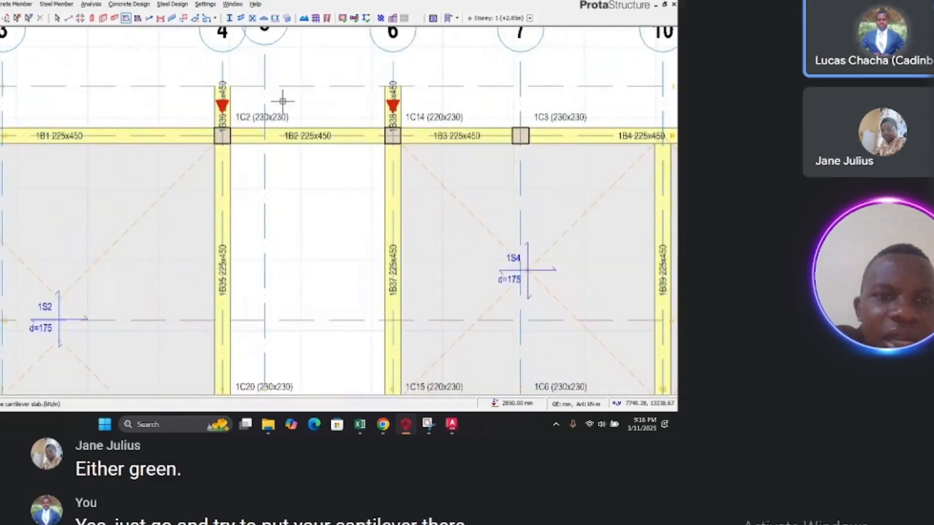
left_click(291, 114)
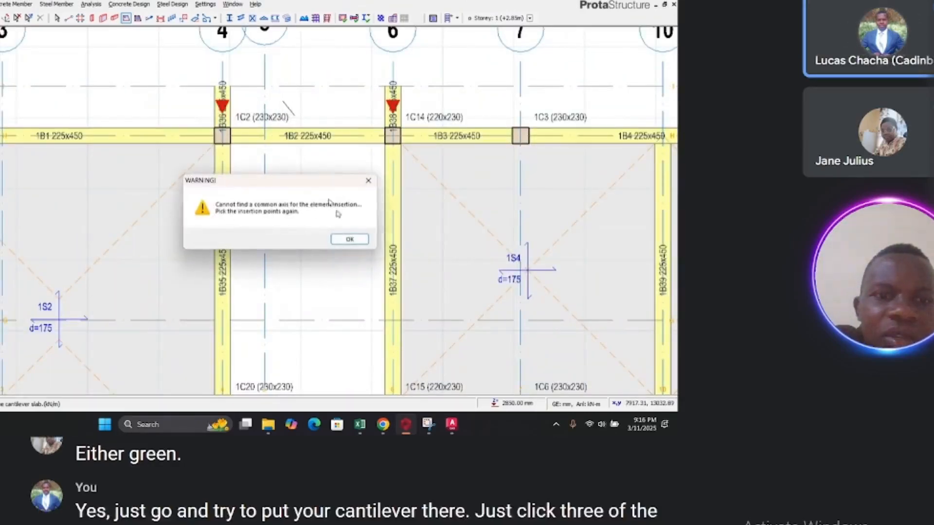
left_click(350, 239)
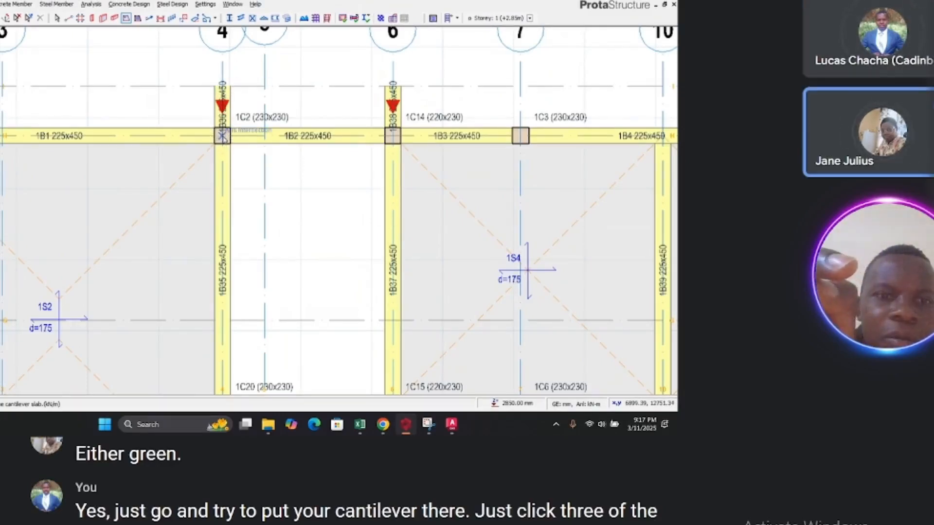
left_click(222, 136)
left_click(392, 136)
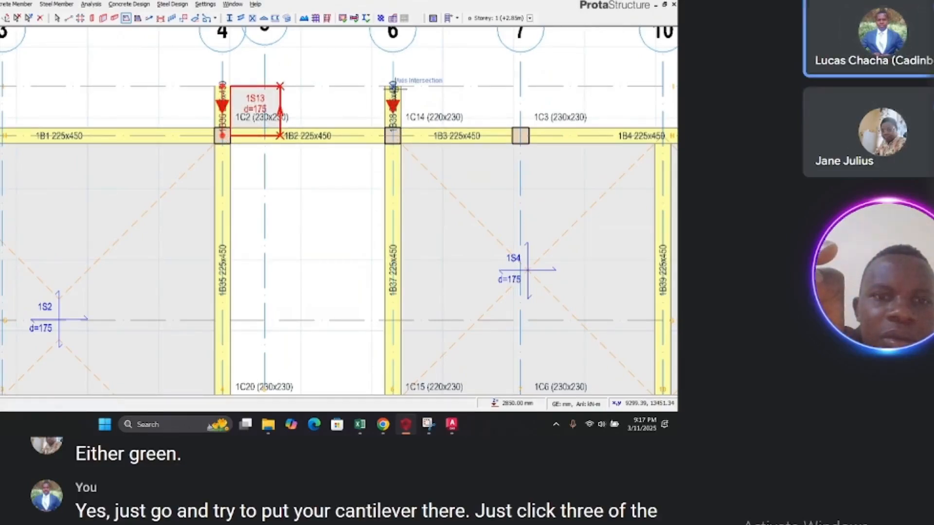
left_click(393, 86)
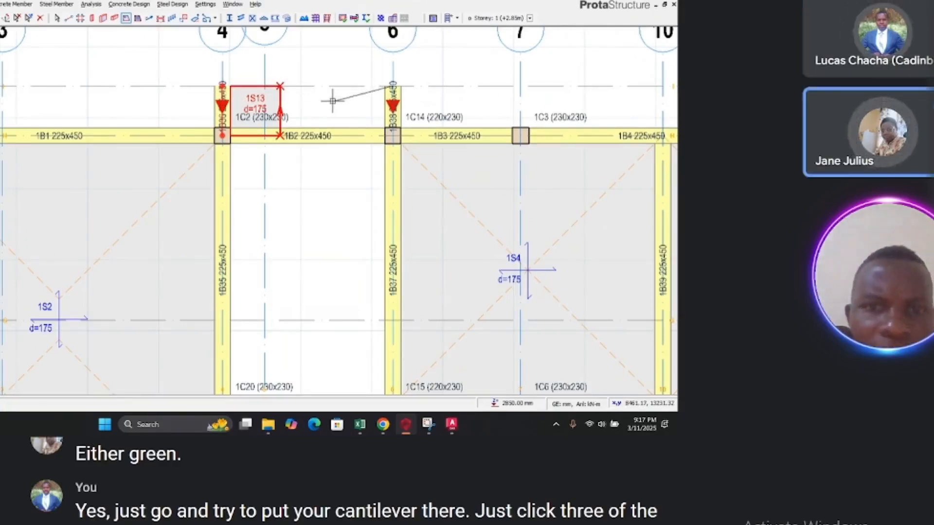
Step: Select and delete the cantilever slab just inserted
key("Escape")
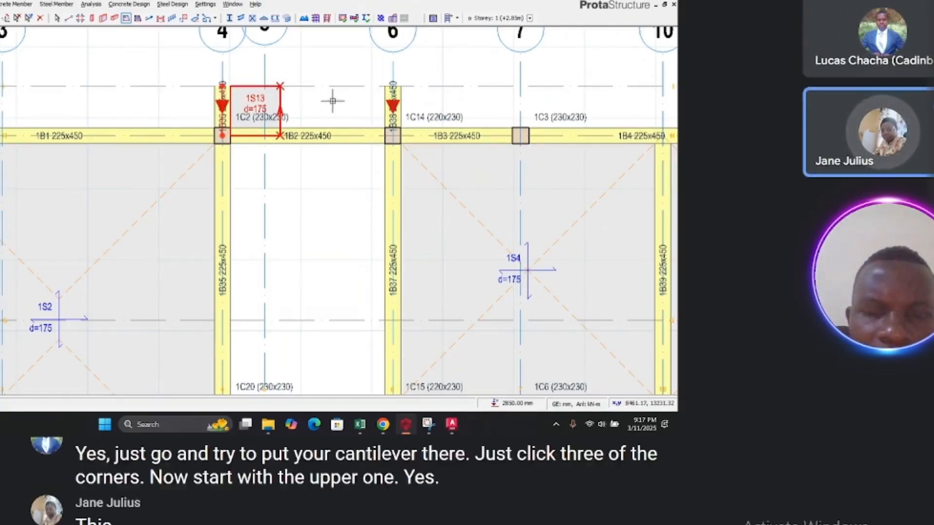
left_click(279, 88)
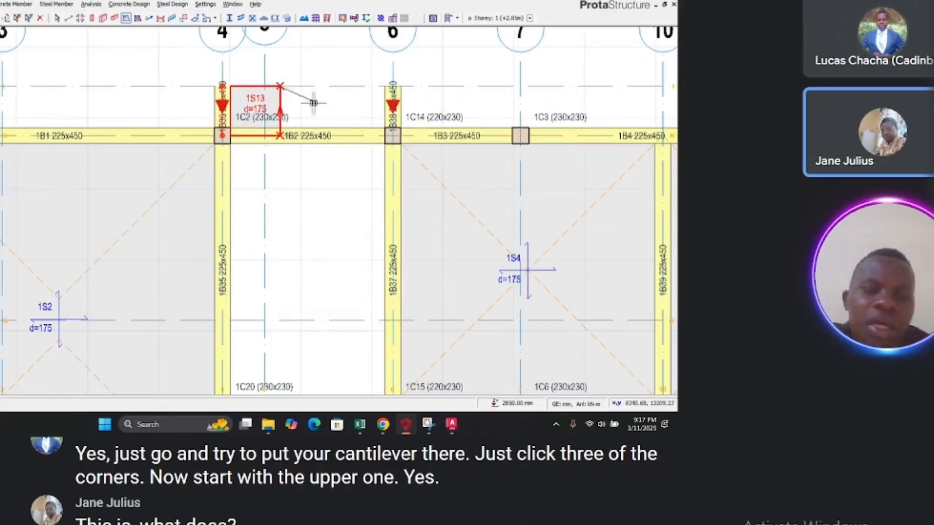
key("Escape")
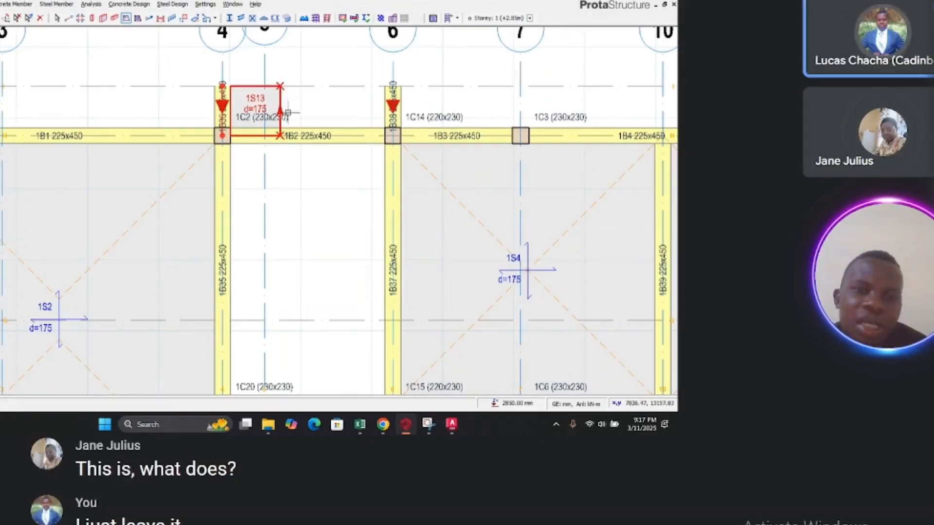
key("Escape")
key("Delete")
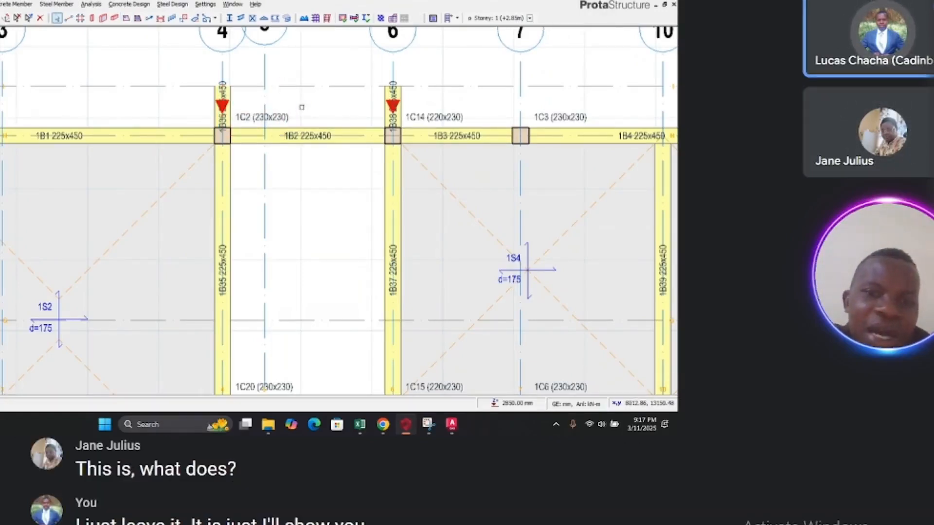
scroll(217, 184, "down", 6)
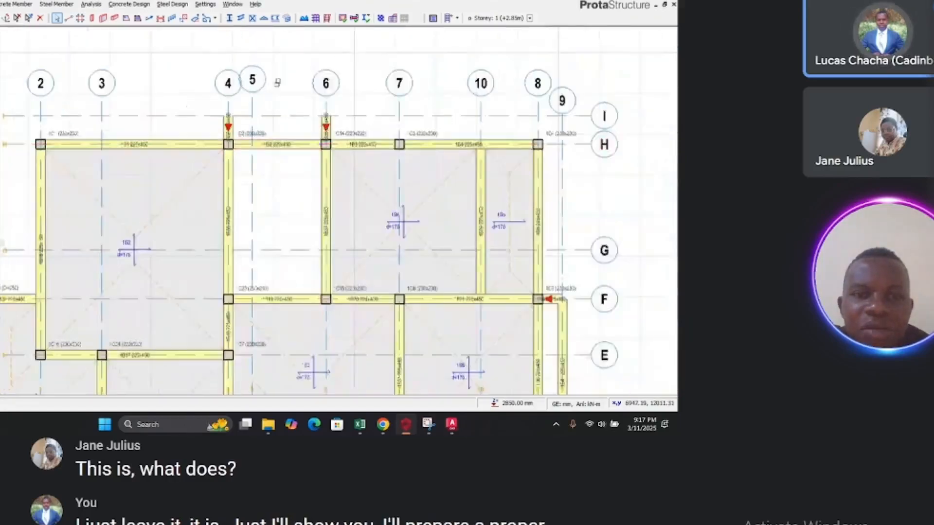
scroll(250, 104, "down", 2)
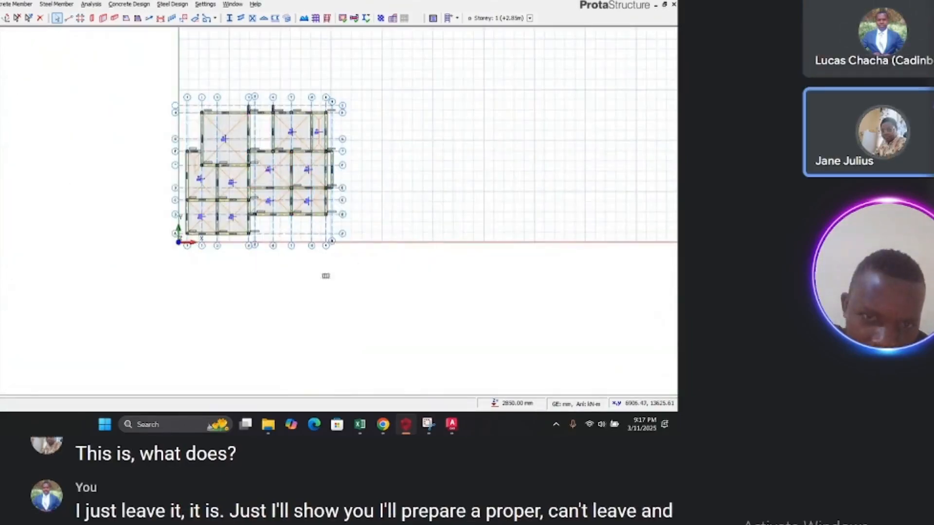
scroll(293, 266, "up", 2)
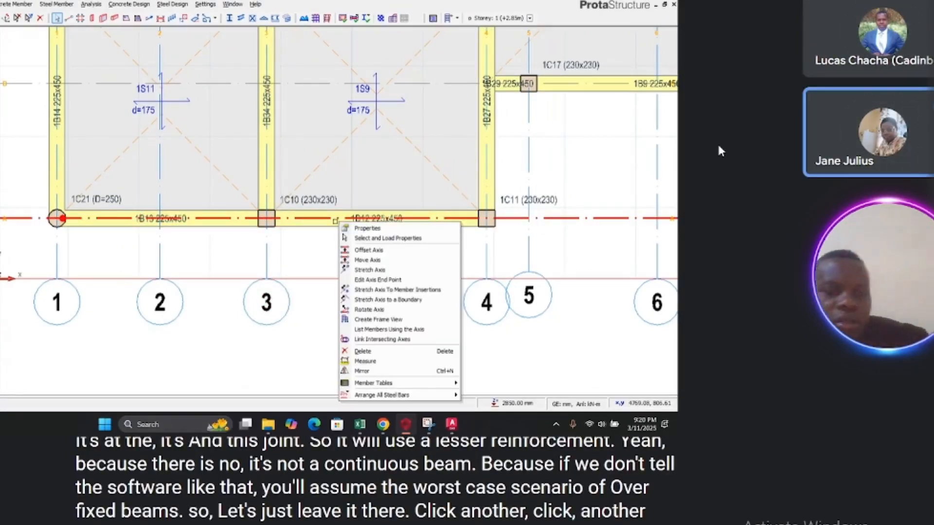
key("Escape")
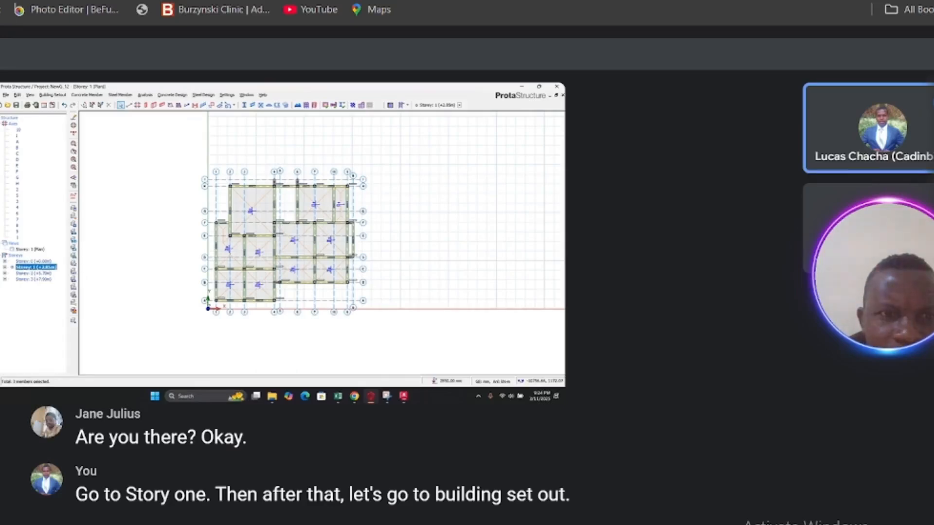
Step: Generate storey 2 from storey 1, keeping all member types selected
left_click(49, 96)
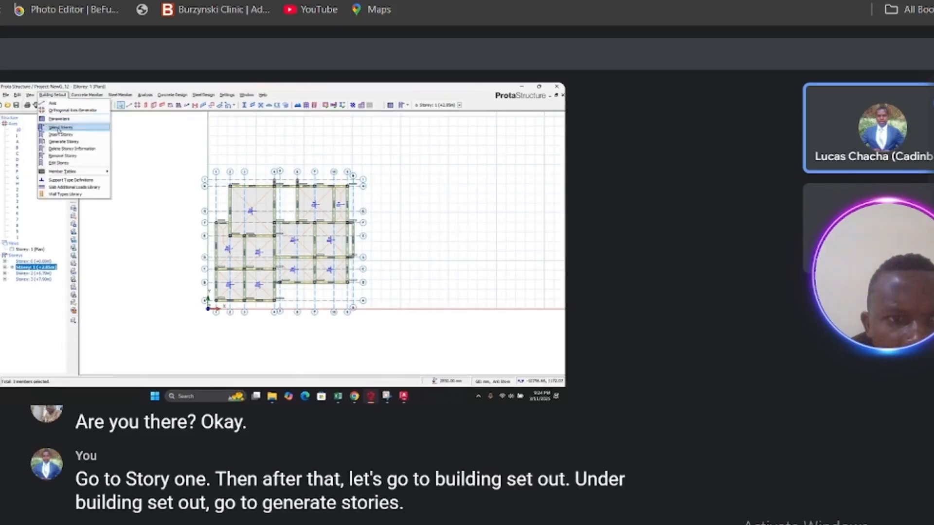
left_click(60, 142)
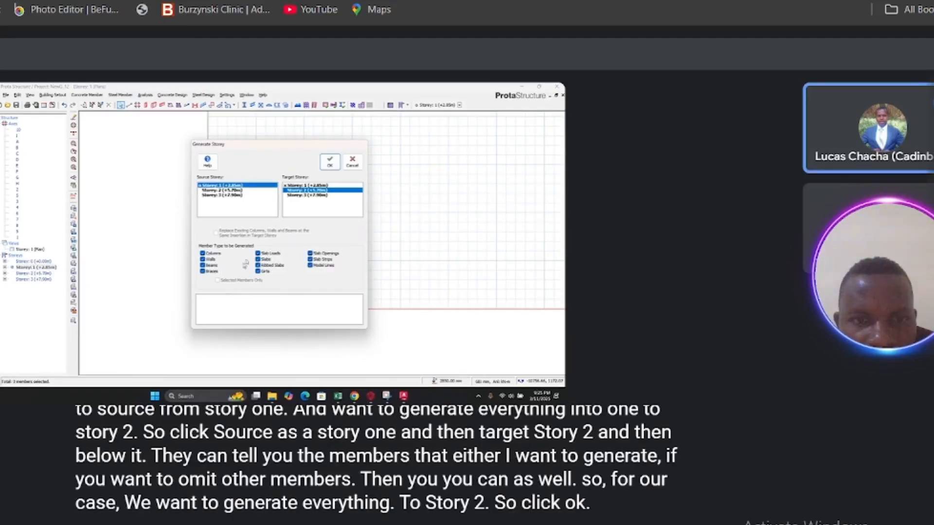
left_click(326, 168)
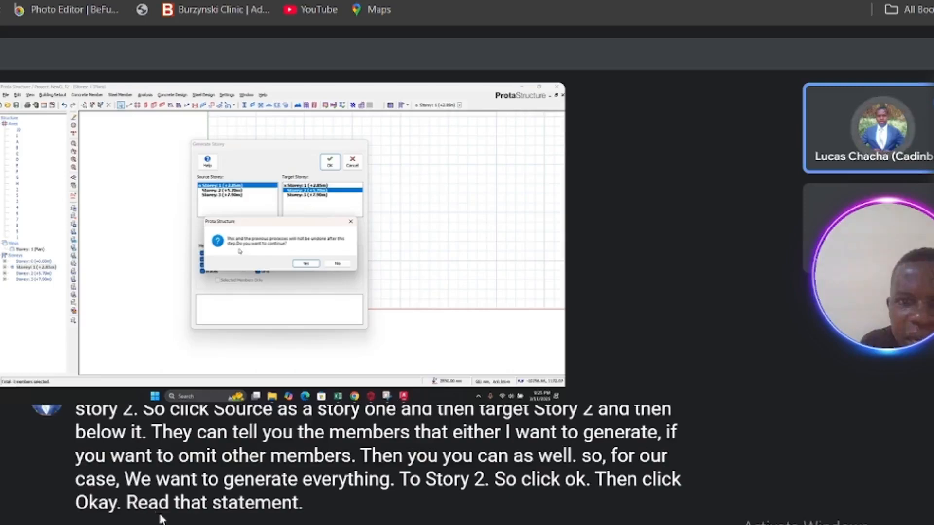
left_click(539, 372)
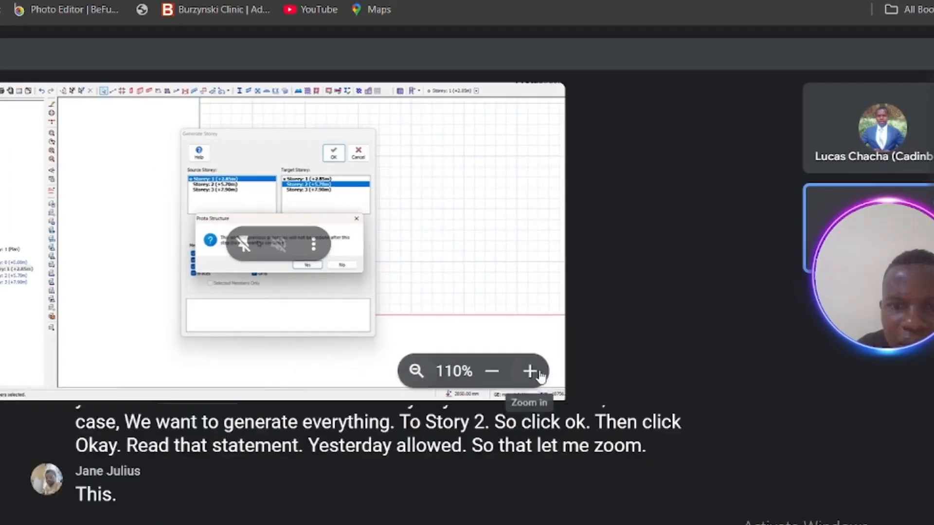
left_click(528, 372)
left_click(528, 371)
left_click(528, 371)
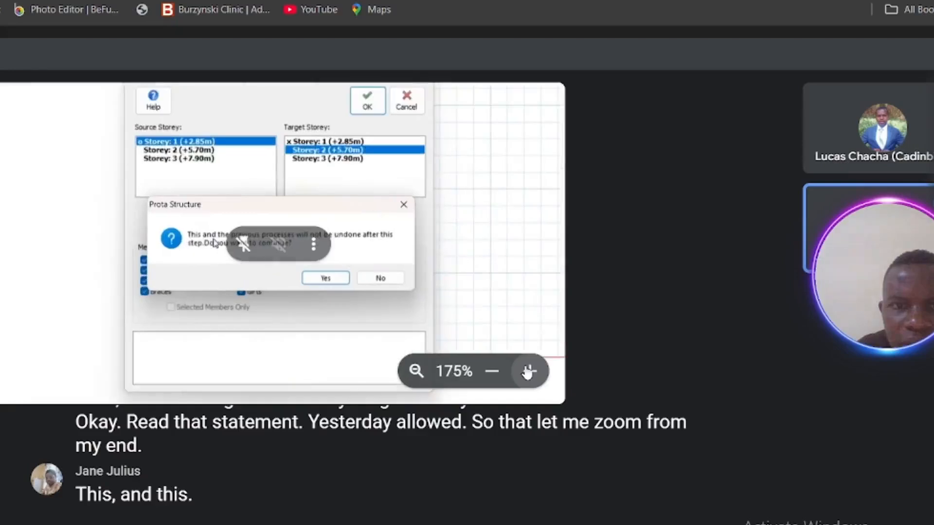
left_click(528, 371)
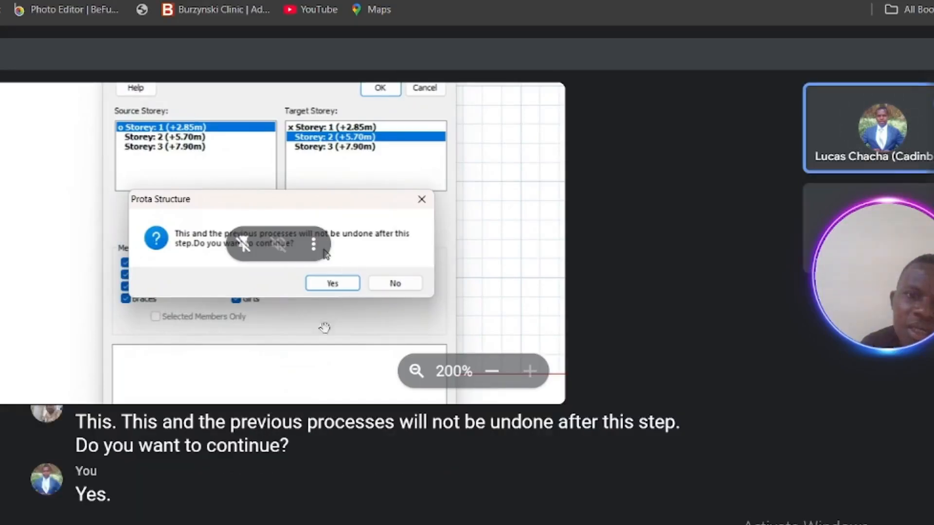
left_click(492, 371)
left_click(491, 371)
left_click(491, 372)
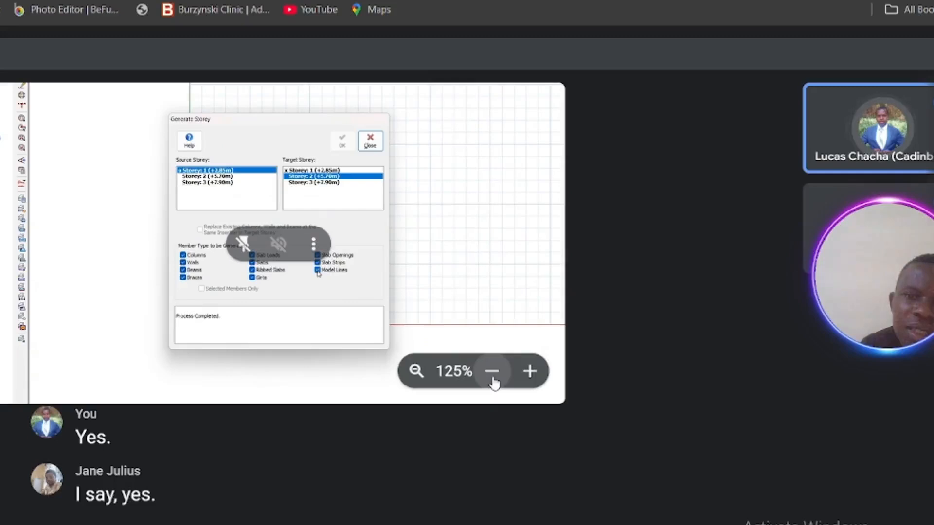
left_click(492, 372)
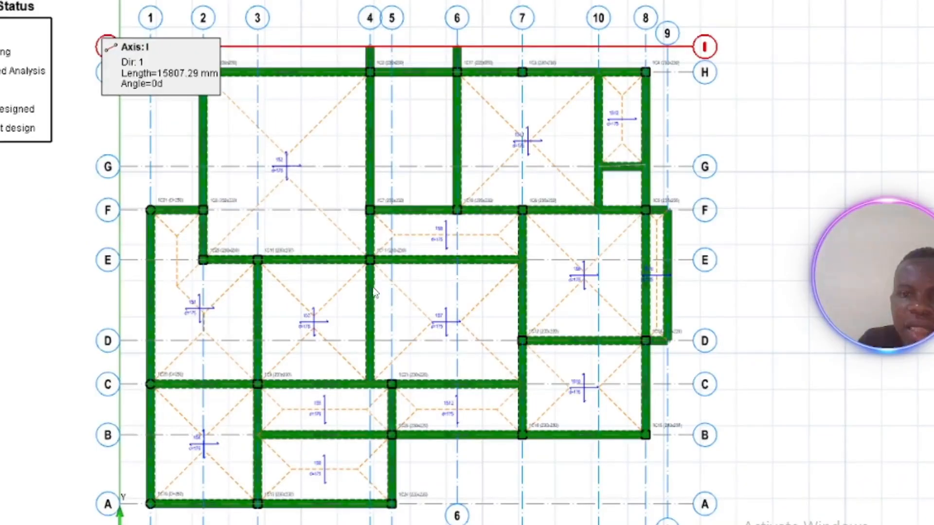
Step: Capture a screenshot of the generated storey plan with the Snipping Tool and copy it
scroll(377, 277, "down", 3)
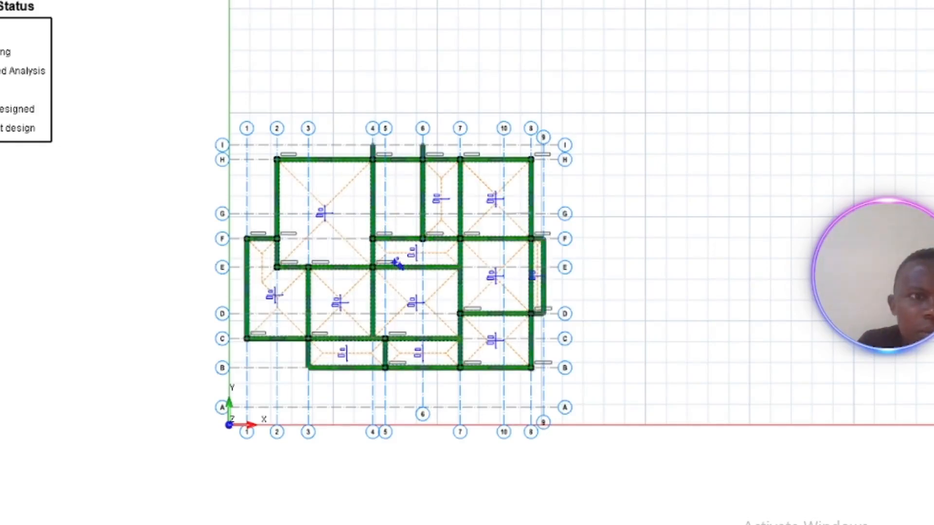
left_click(358, 170)
scroll(359, 170, "up", 5)
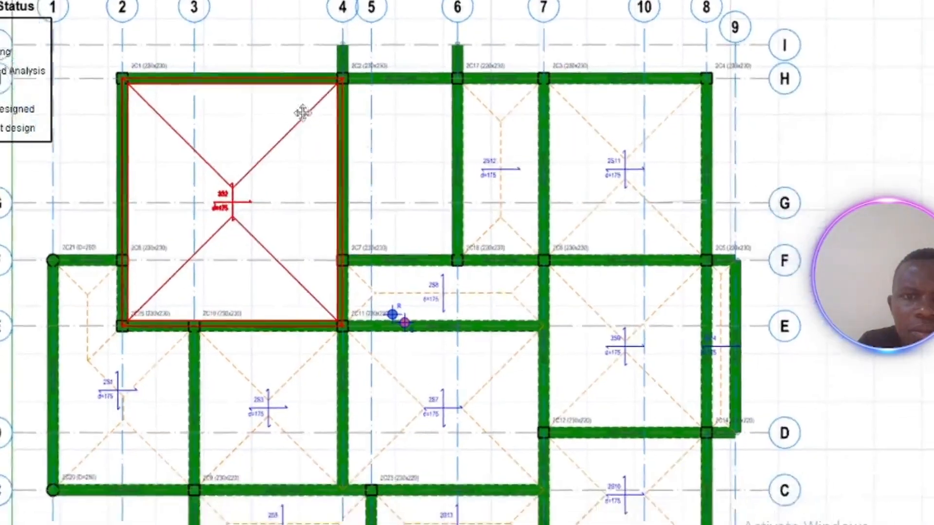
mouse_move(302, 113)
middle_mouse_down()
mouse_move(302, 87)
mouse_move(307, 113)
middle_mouse_up()
scroll(303, 95, "down", 2)
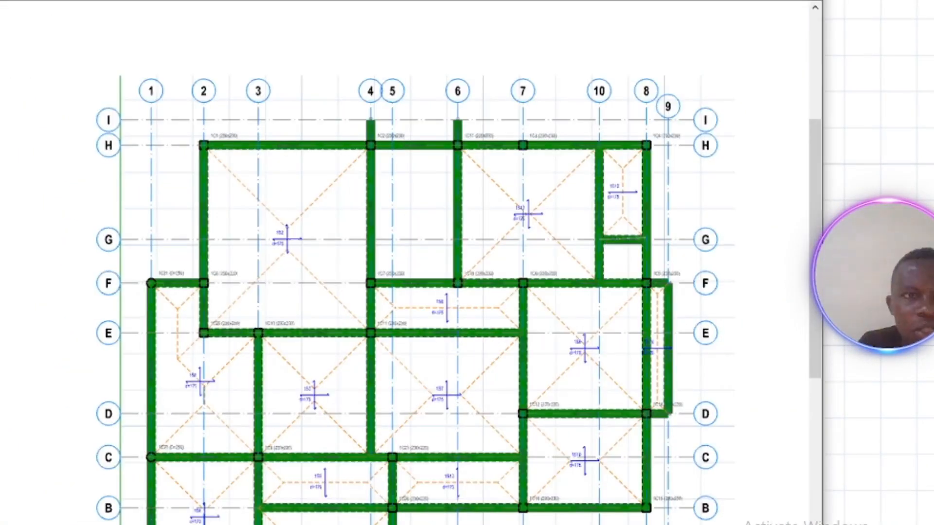
left_click(73, 2)
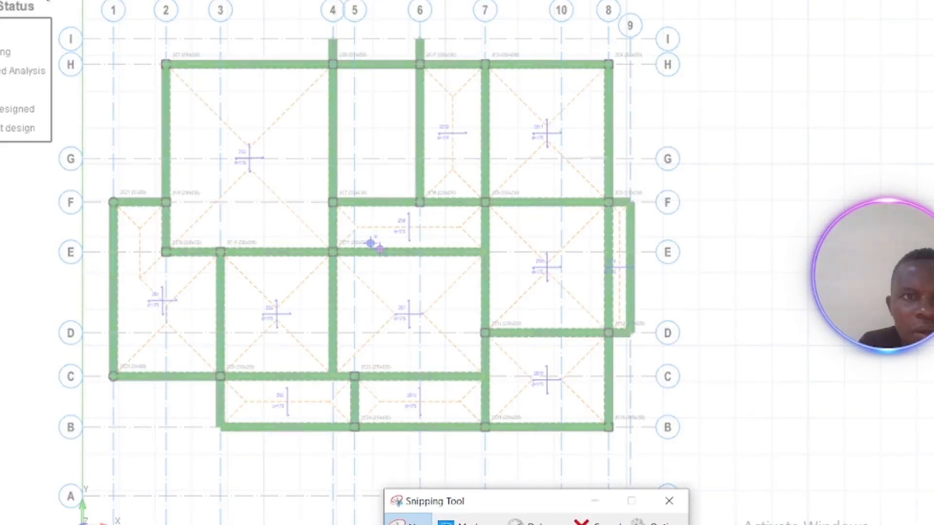
left_click_drag(48, 1, 696, 524)
right_click(476, 266)
left_click(532, 288)
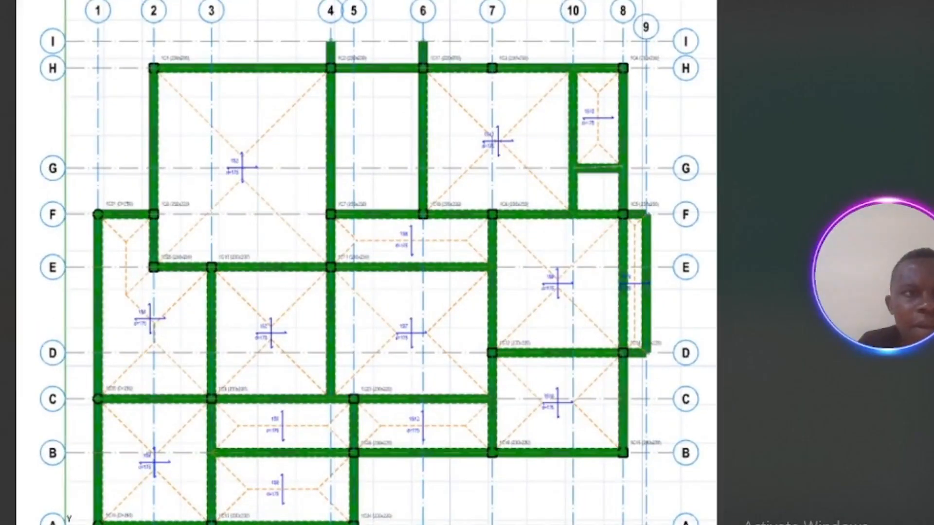
key("Escape")
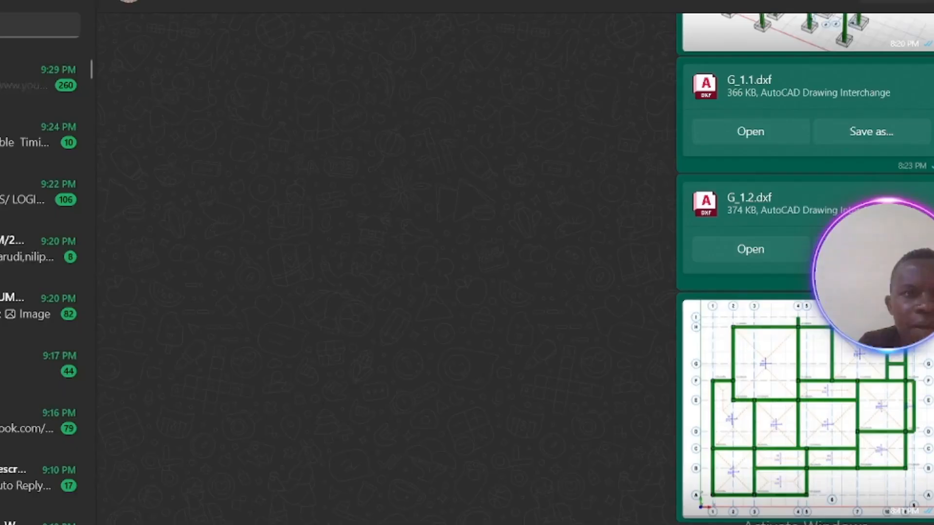
Step: Switch to WhatsApp, paste the plan screenshot into the chat and send it
right_click(214, 520)
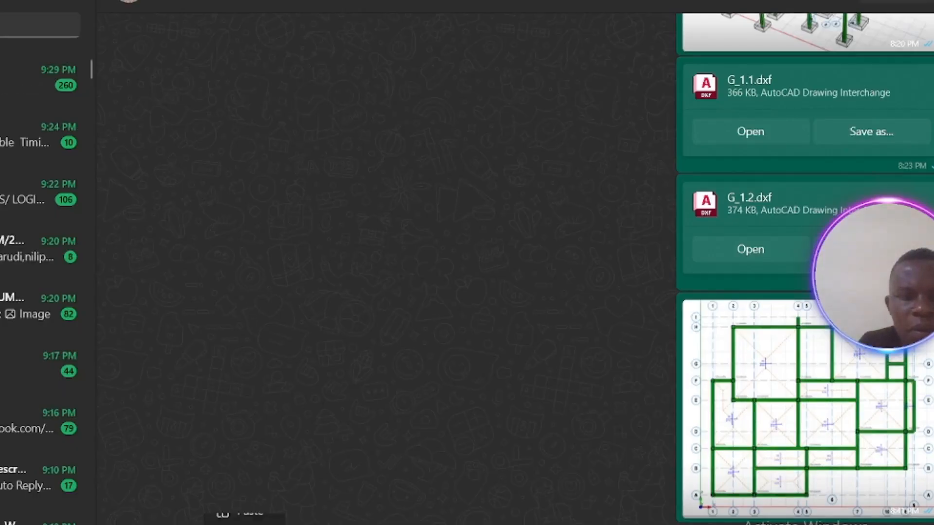
left_click(260, 517)
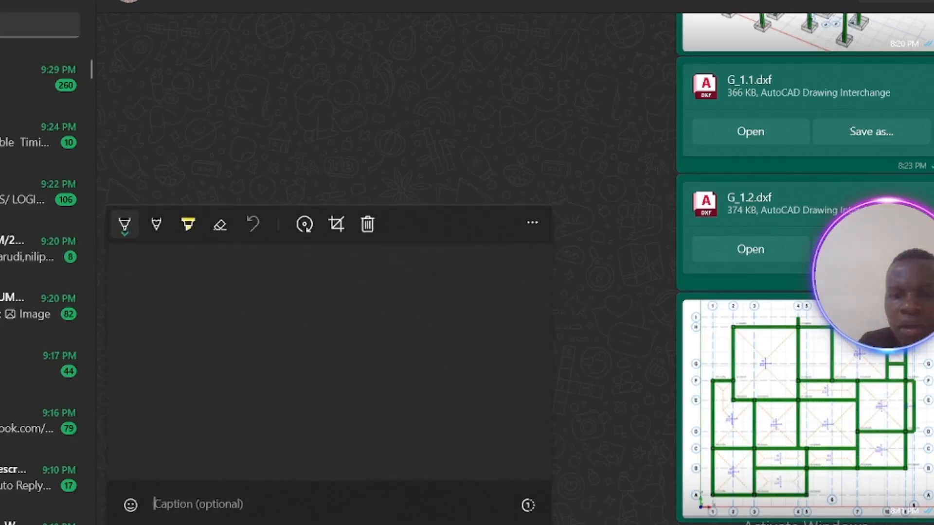
left_click(406, 122)
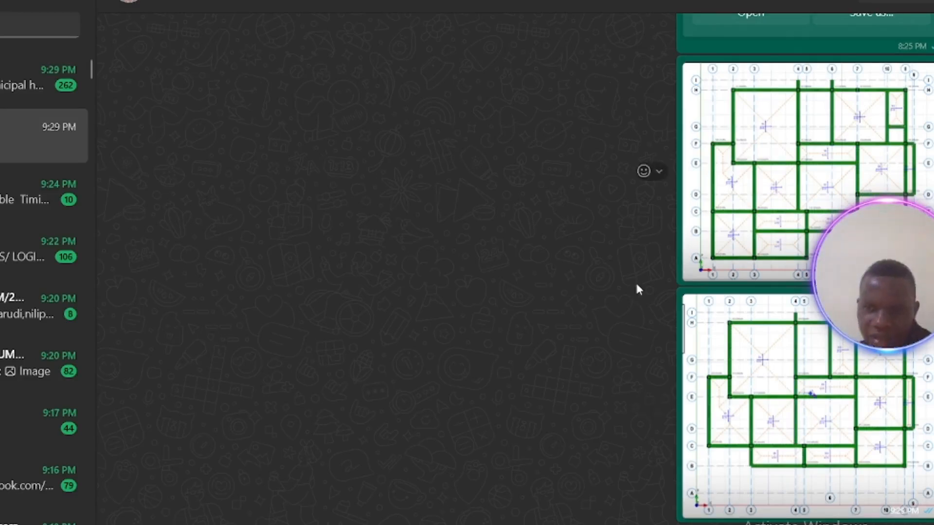
left_click(848, 412)
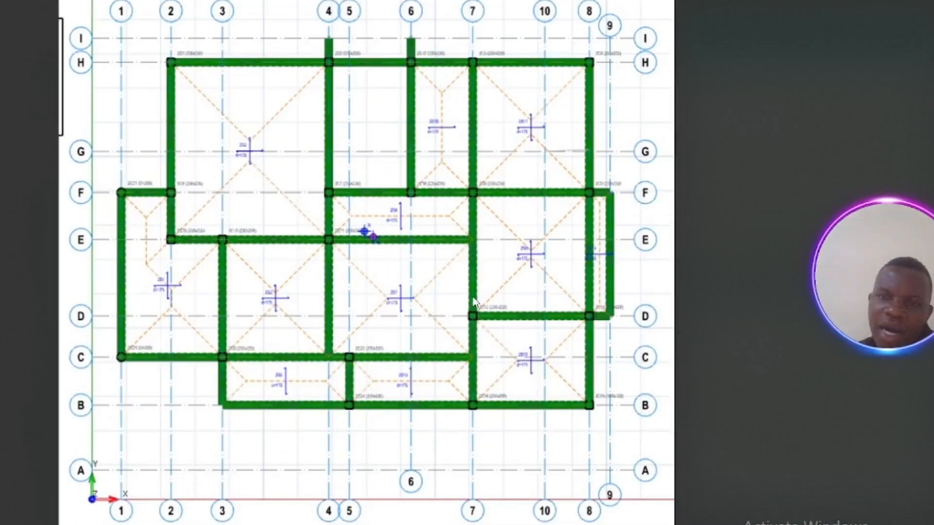
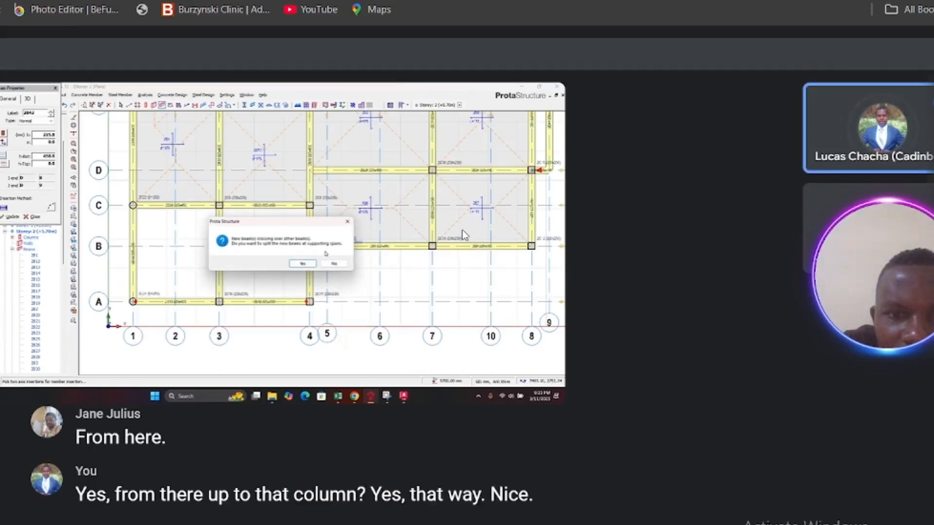
Step: Zoom in and out on the participant's shared screen to examine the storey 2 beam plan around axes A to D
mouse_move(494, 207)
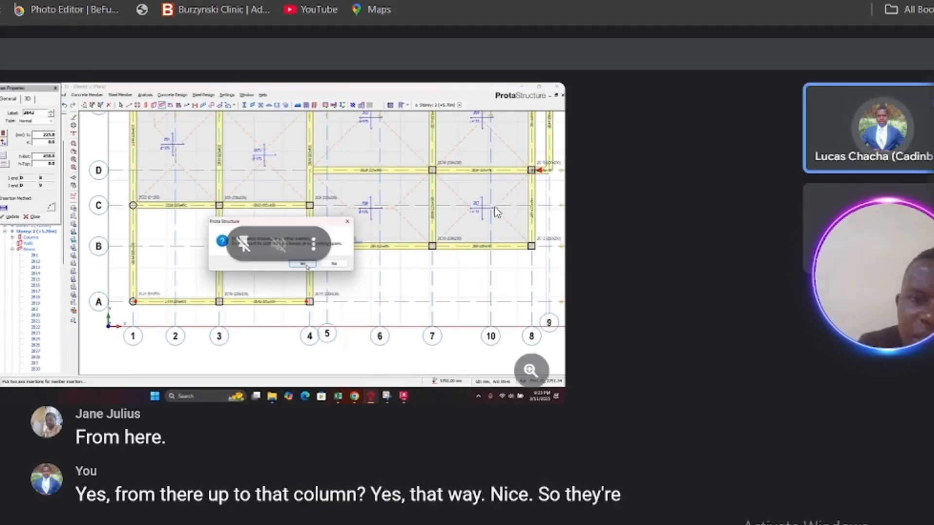
left_click(529, 372)
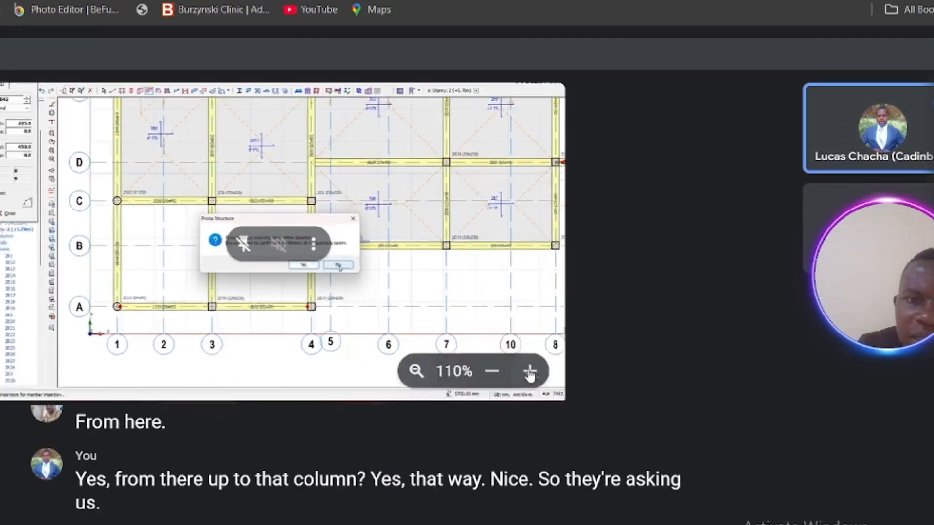
left_click(530, 372)
left_click(530, 371)
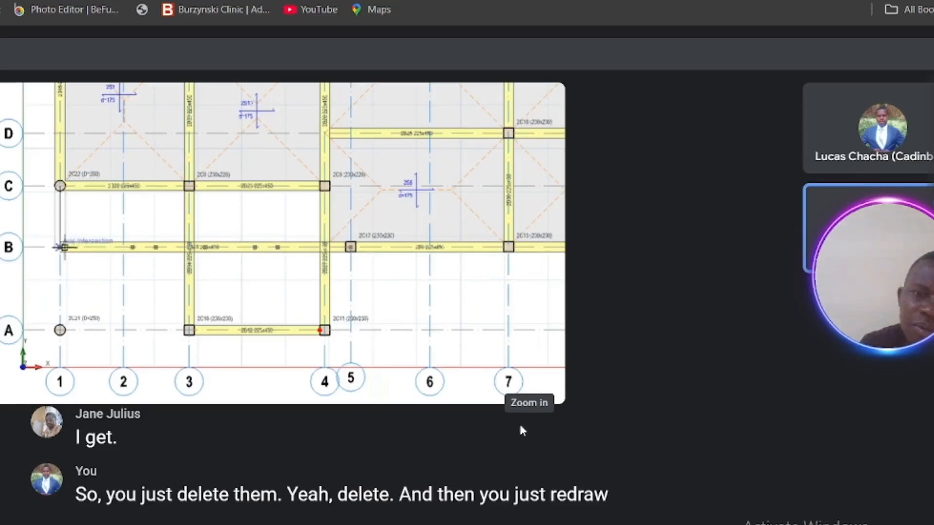
mouse_move(485, 365)
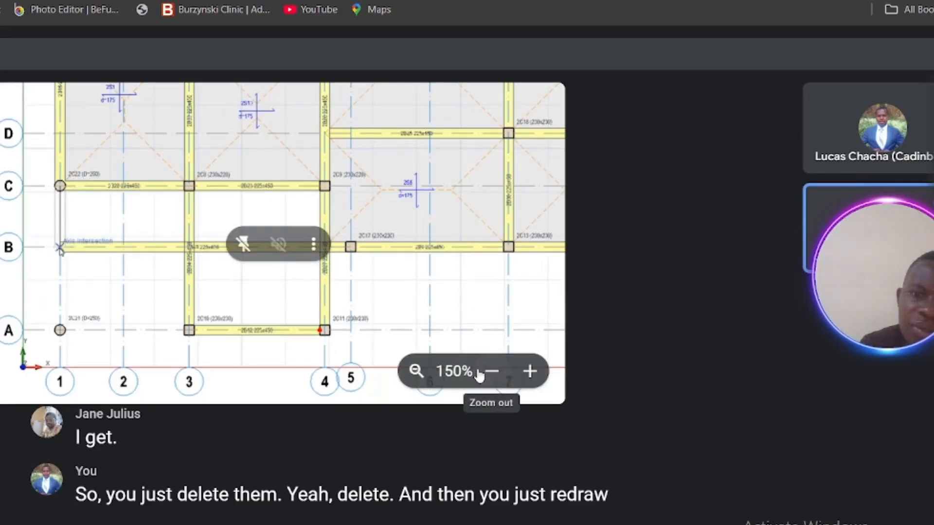
left_click(480, 374)
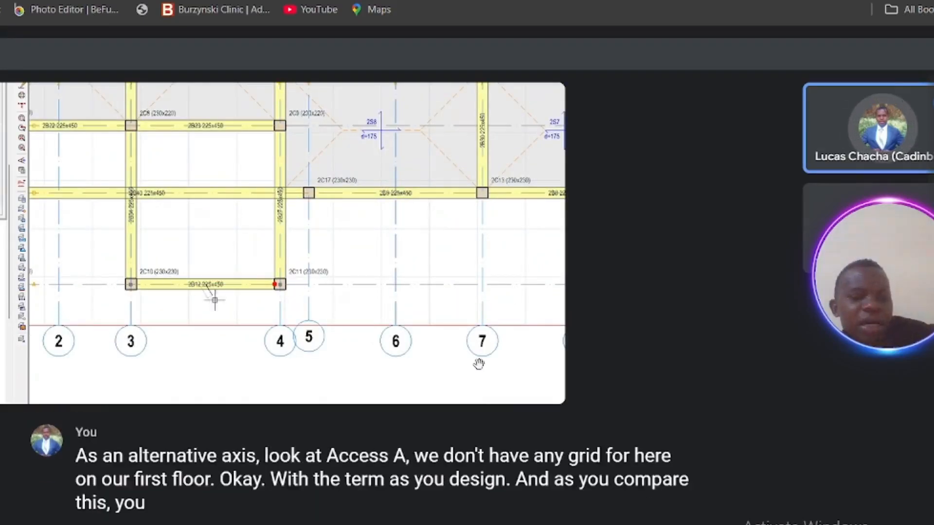
mouse_move(481, 372)
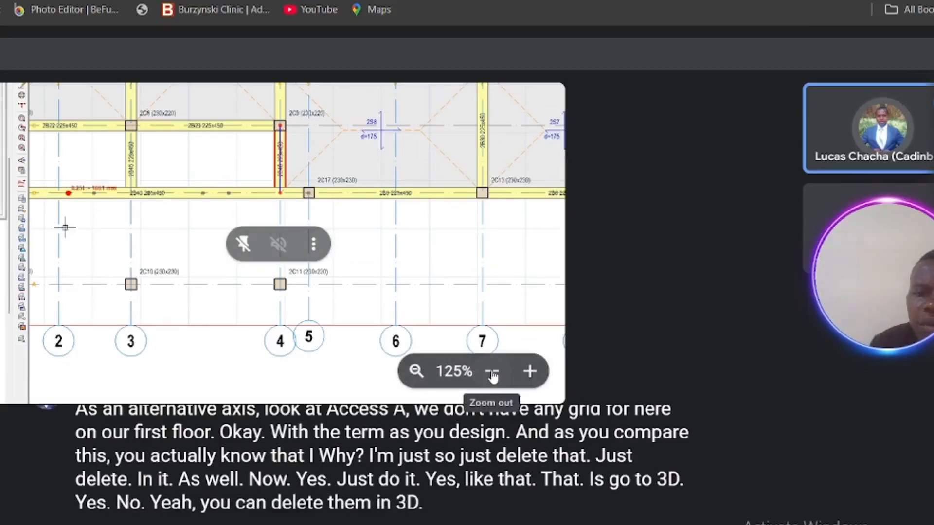
left_click(492, 372)
left_click(492, 372)
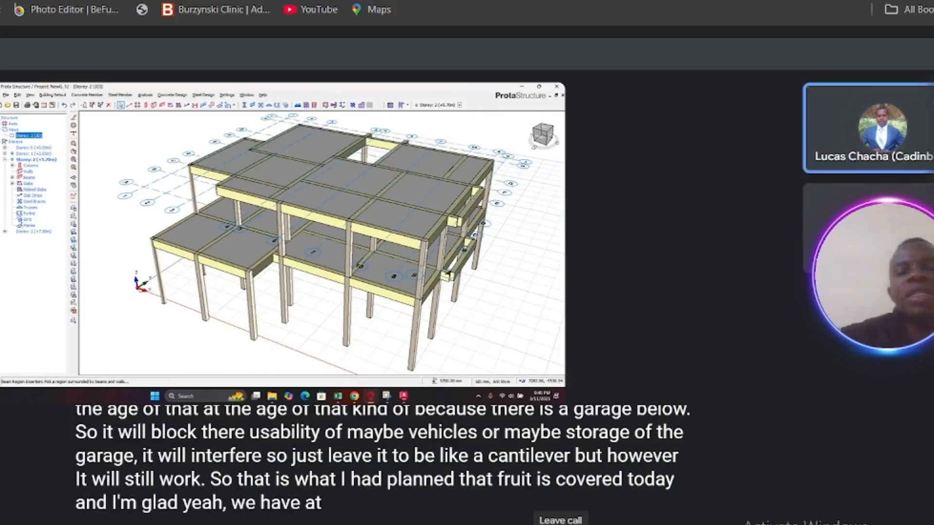
left_click(6, 95)
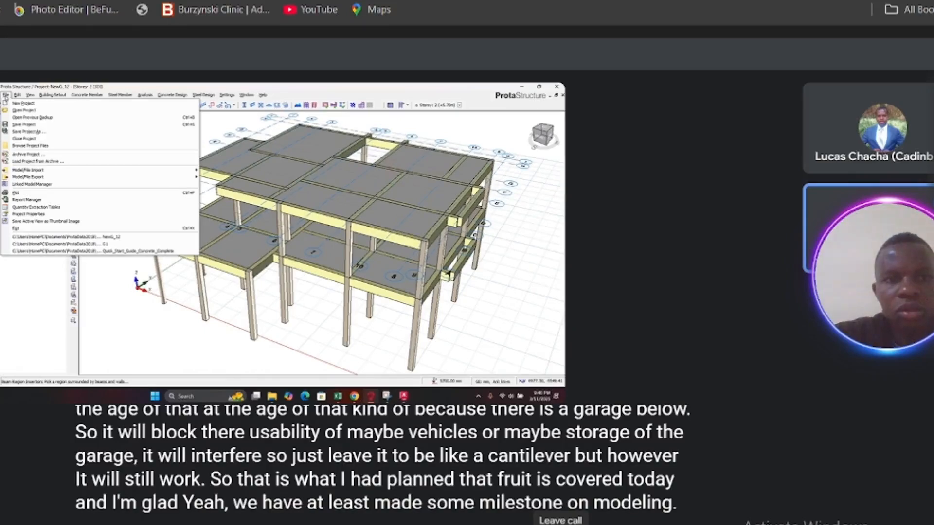
left_click(6, 97)
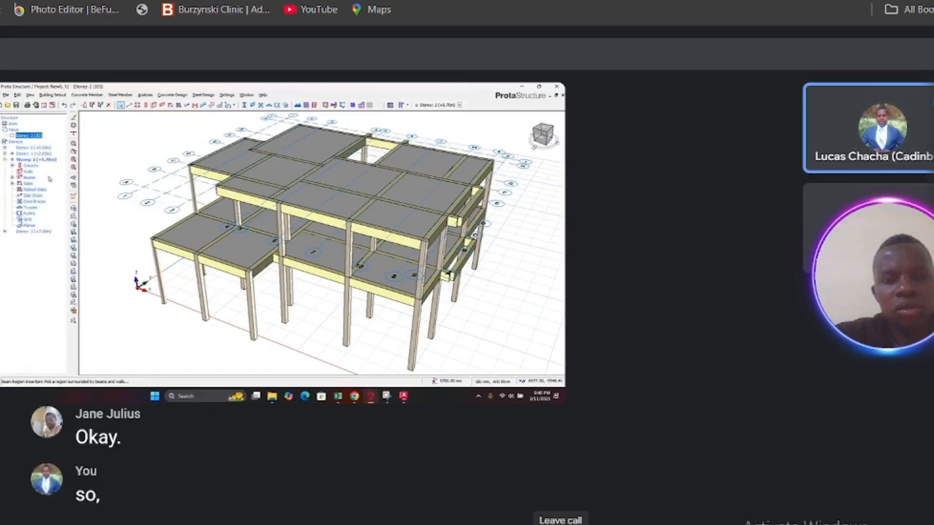